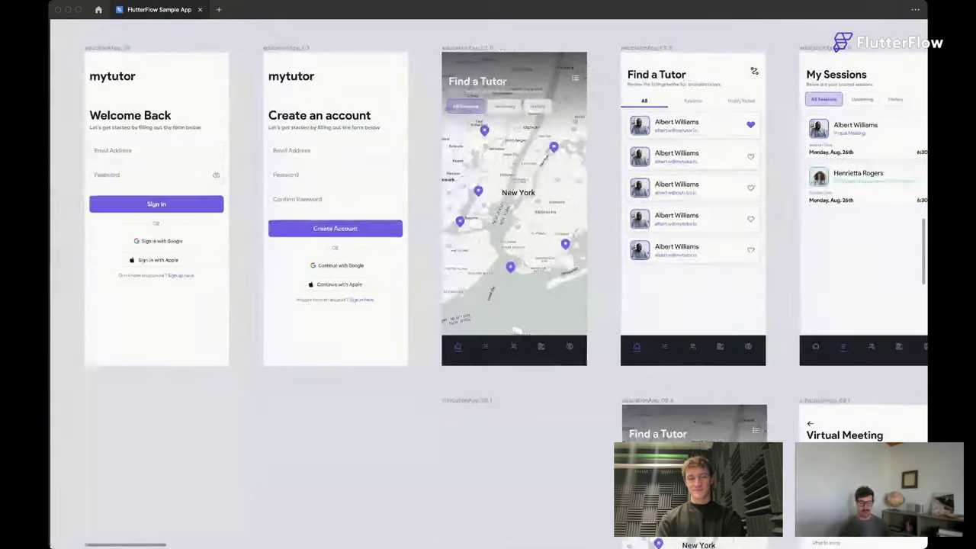
# Pan right across the sample tutoring app canvas.
pyautogui.hscroll(5, 488, 282)
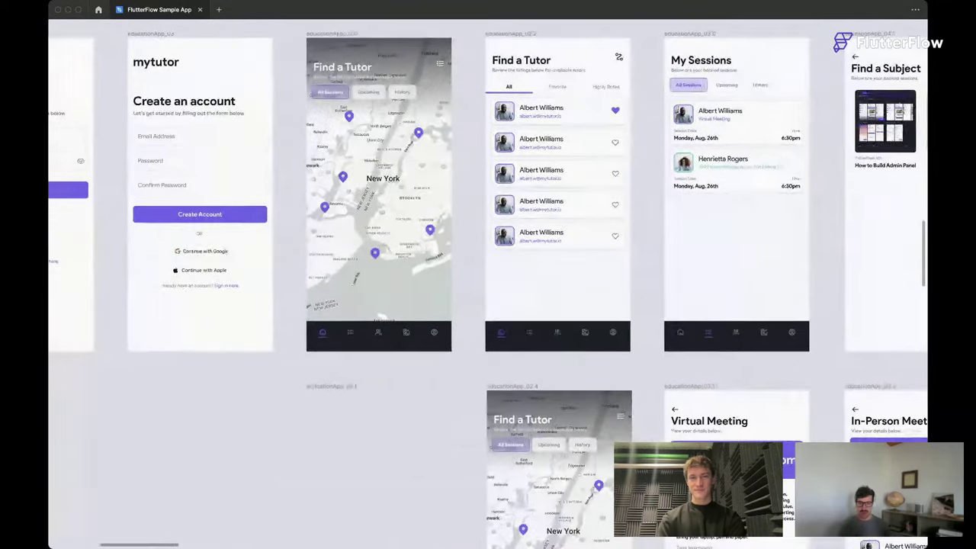
pyautogui.hscroll(1, 488, 282)
pyautogui.hscroll(1, 488, 282)
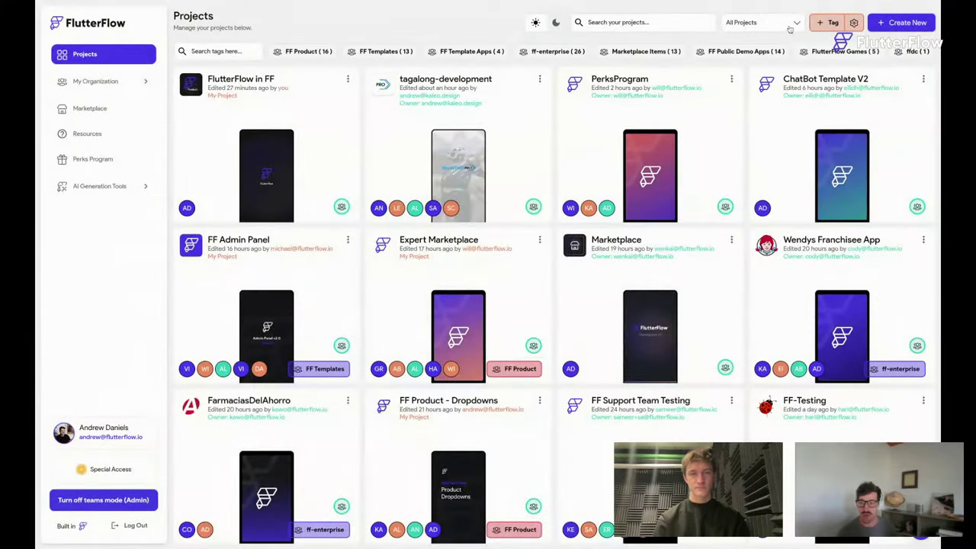
# Filter the projects list to My Private Projects.
pyautogui.click(763, 22)
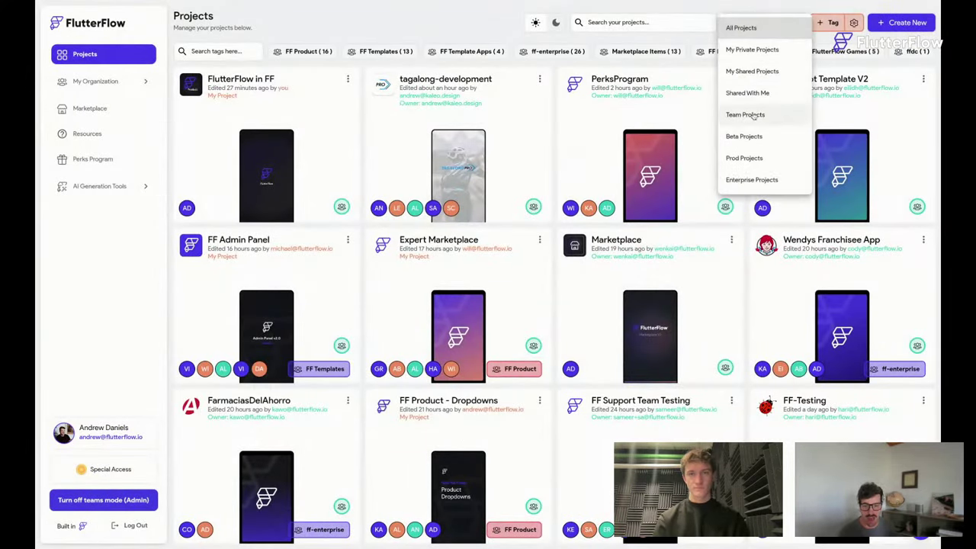
pyautogui.click(757, 50)
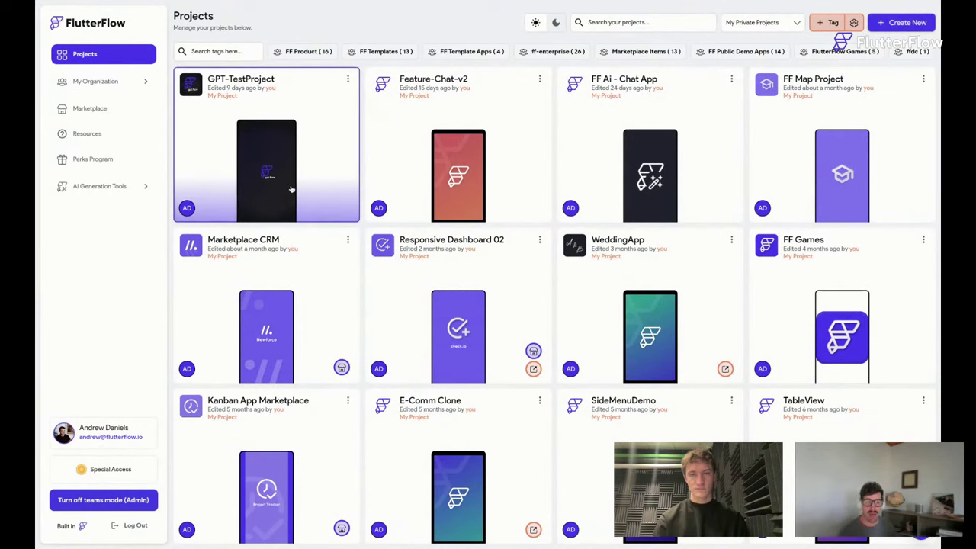
pyautogui.scroll(-2, 290, 190)
pyautogui.scroll(1, 290, 189)
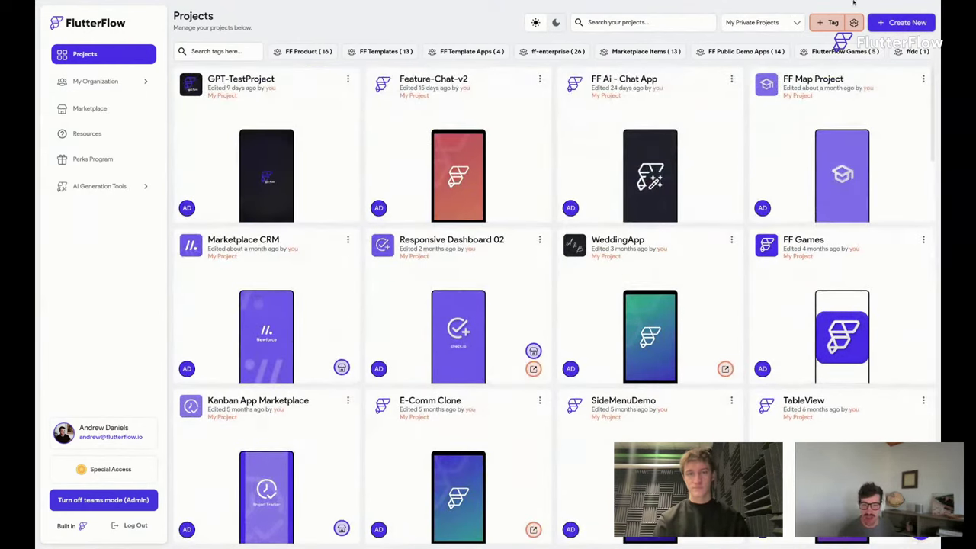
# Create a blank app named 'FF Education 101'.
pyautogui.click(901, 23)
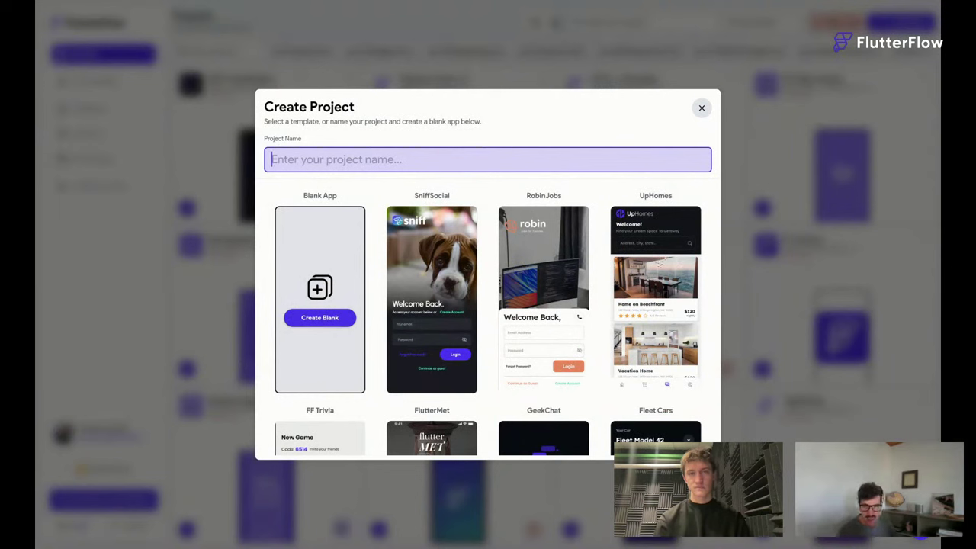
pyautogui.write('FF Exucati')
pyautogui.press('BackSpace')
pyautogui.press('BackSpace')
pyautogui.press('BackSpace')
pyautogui.press('BackSpace')
pyautogui.press('BackSpace')
pyautogui.press('BackSpace')
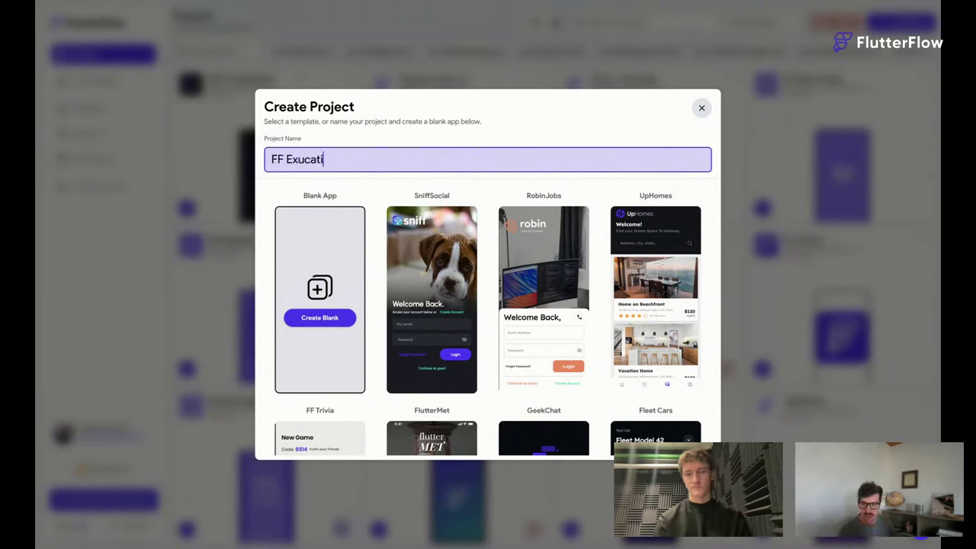
pyautogui.write('ducation 101')
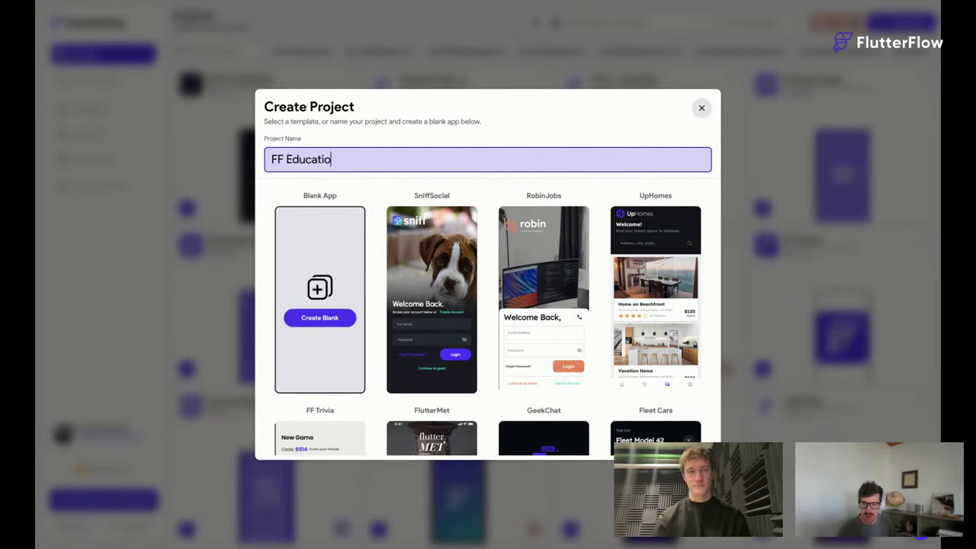
pyautogui.click(319, 318)
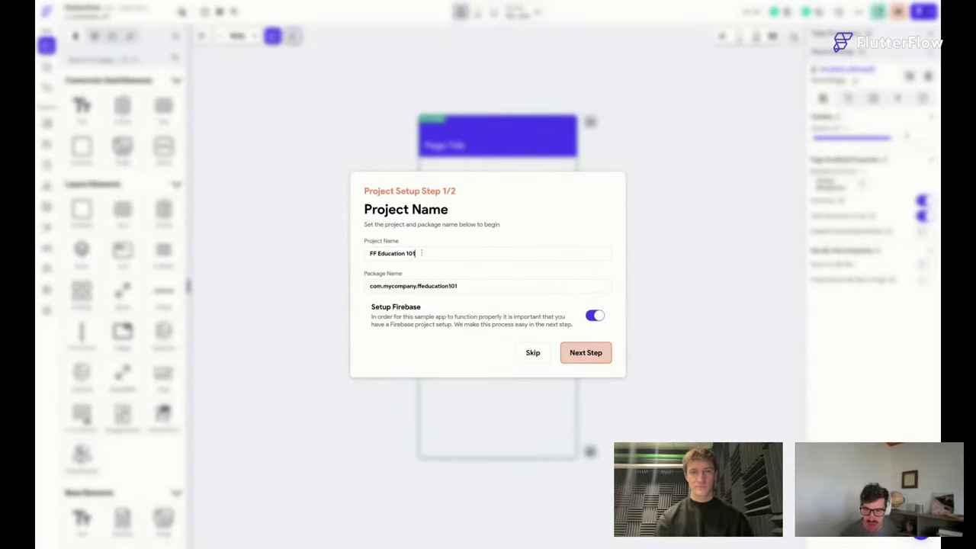
# Change the package name to com.flutterflow.ffeducation101 and continue to the Firebase step.
pyautogui.click(422, 253)
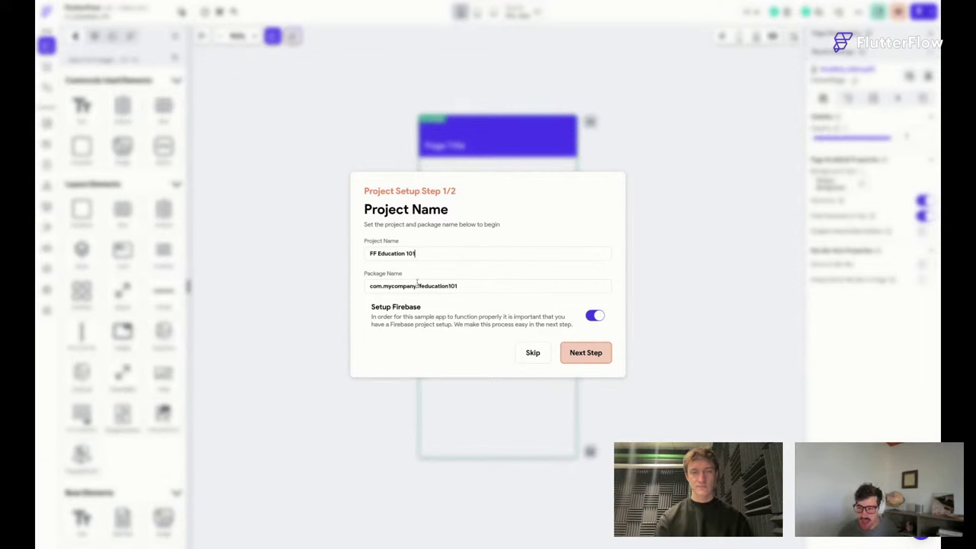
pyautogui.moveTo(416, 286); pyautogui.dragTo(383, 285)
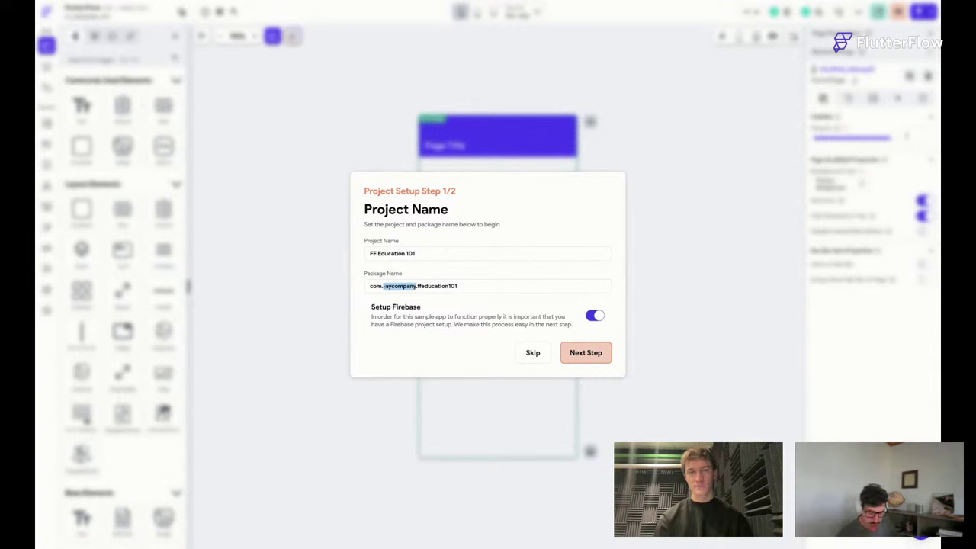
pyautogui.write('flutterflow')
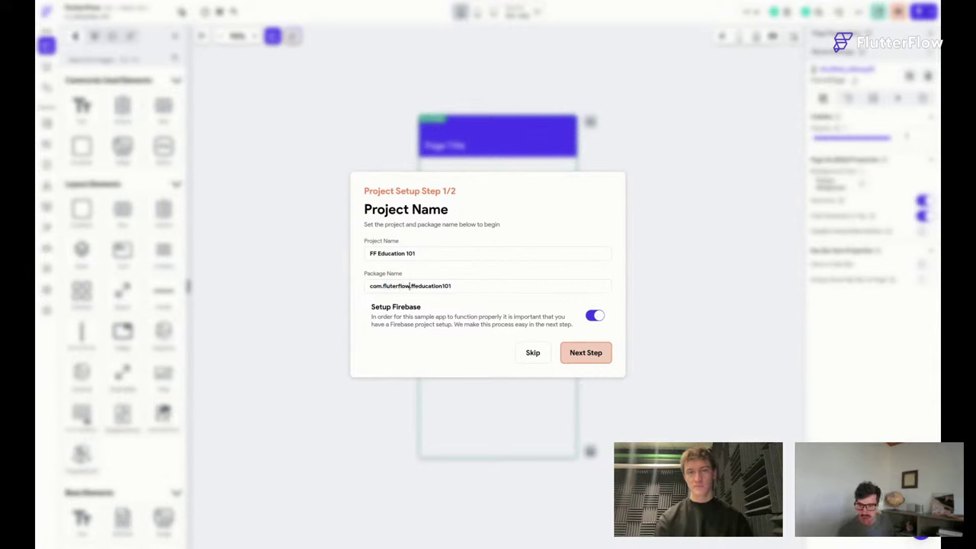
pyautogui.click(593, 355)
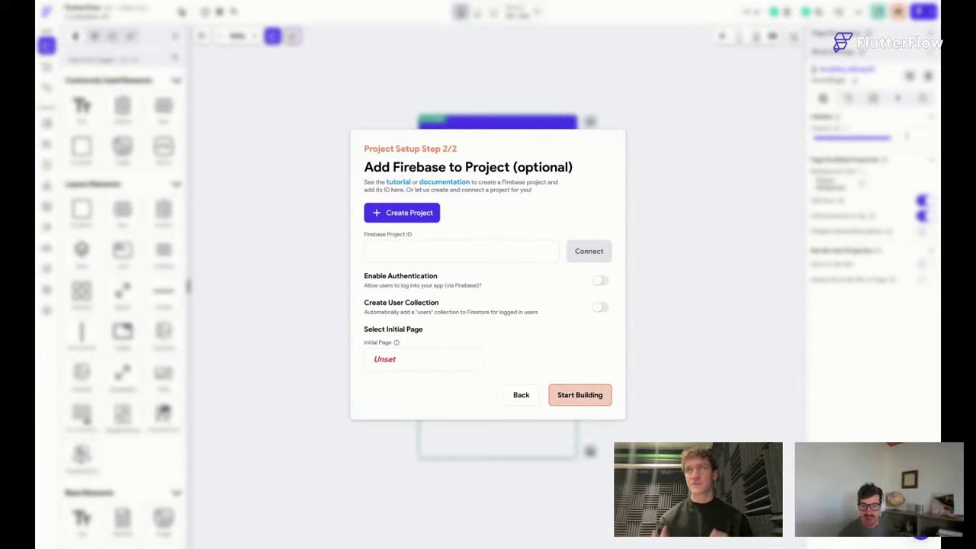
# Step back and forward through setup, then start a new Firebase project named FF Education 101.
pyautogui.click(525, 395)
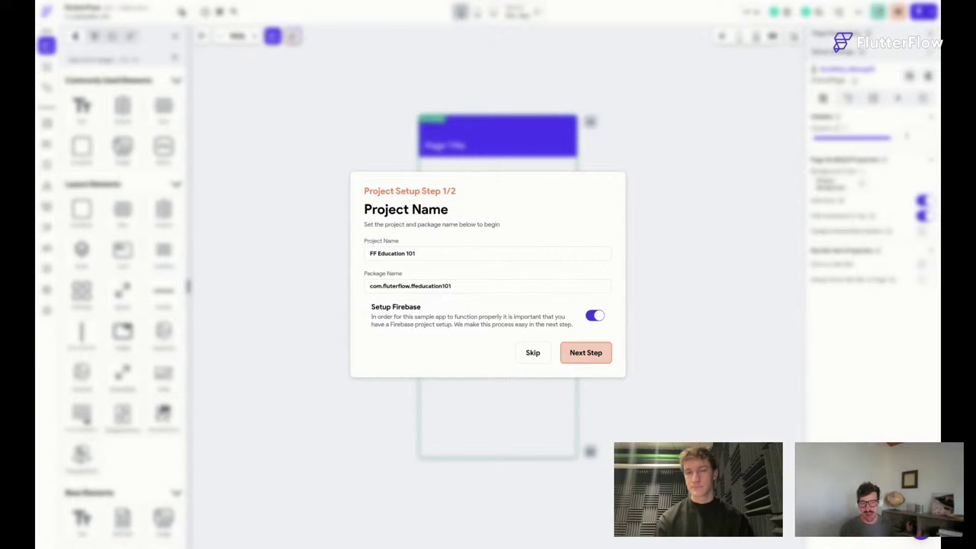
pyautogui.click(591, 359)
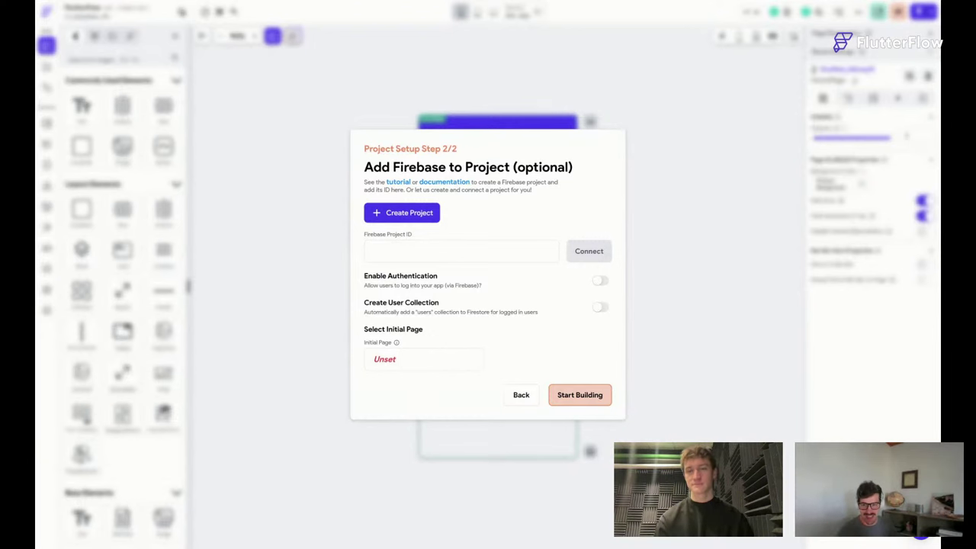
pyautogui.click(401, 212)
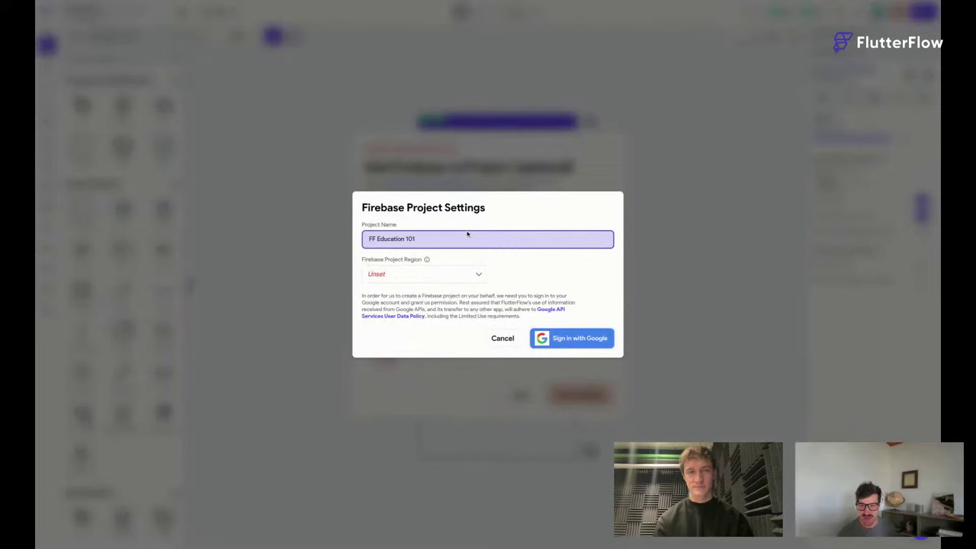
# Request the Firebase project in region nam5 (United States) with Google sign-in, retrying three times.
pyautogui.click(435, 277)
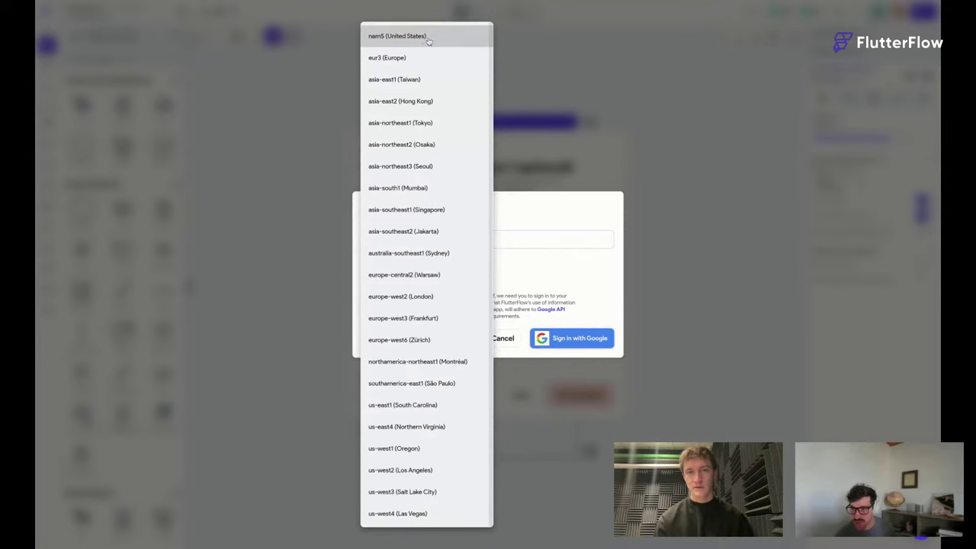
pyautogui.click(428, 38)
pyautogui.click(607, 343)
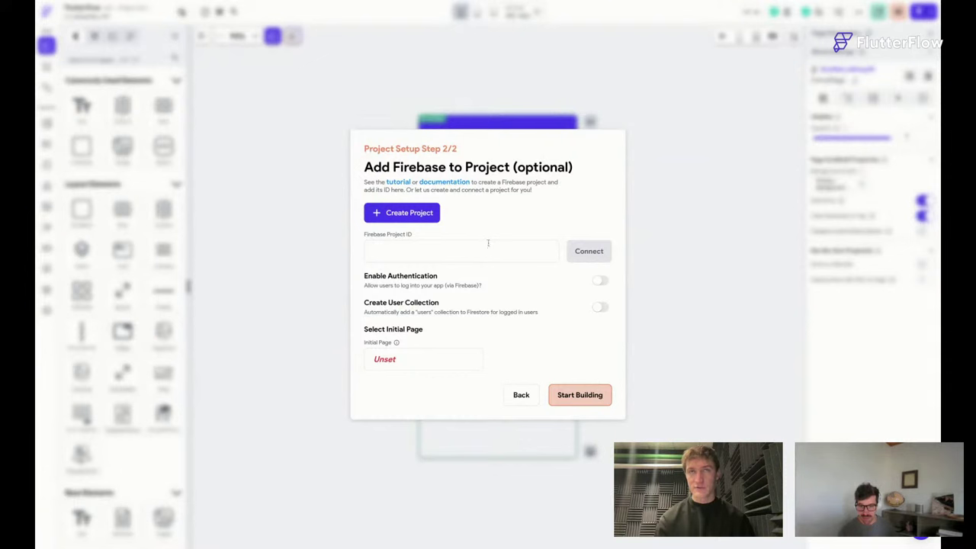
pyautogui.click(404, 218)
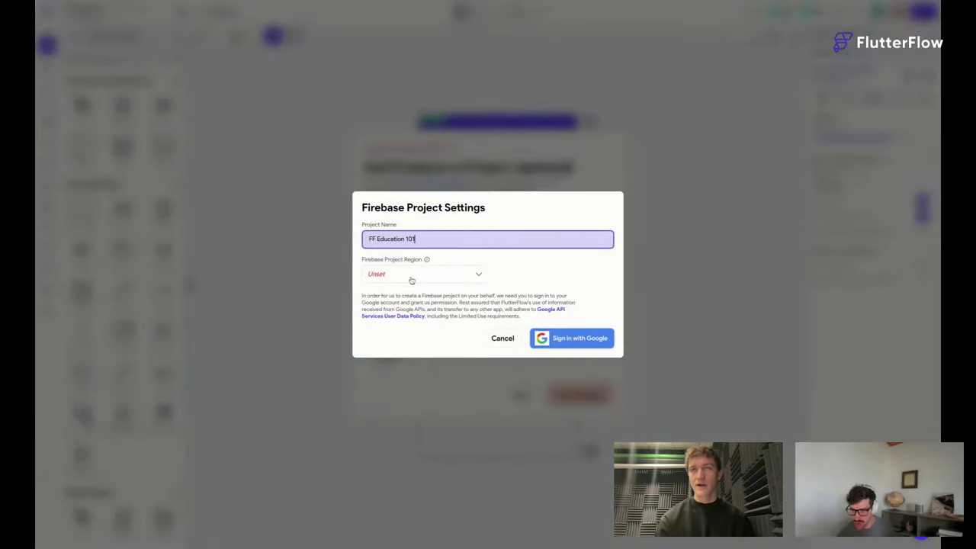
pyautogui.click(412, 276)
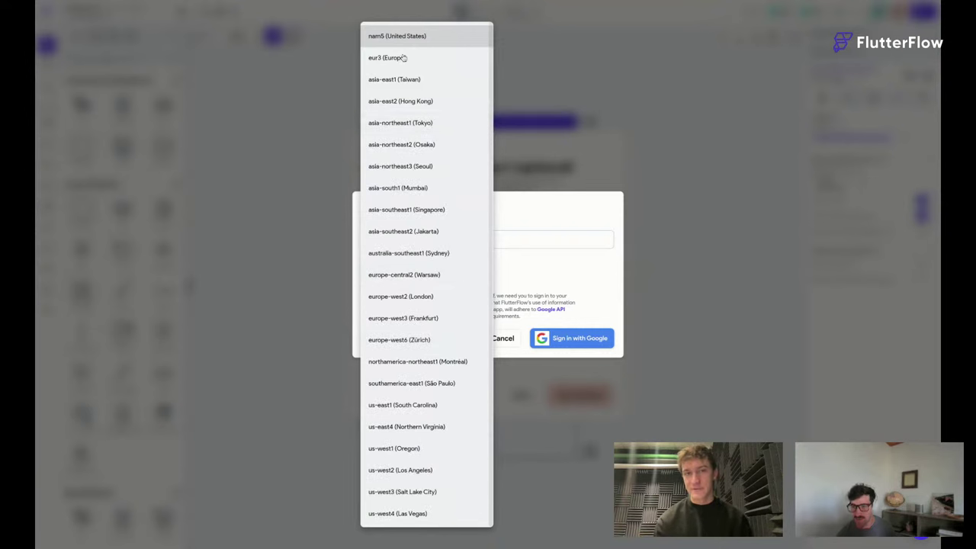
pyautogui.click(392, 38)
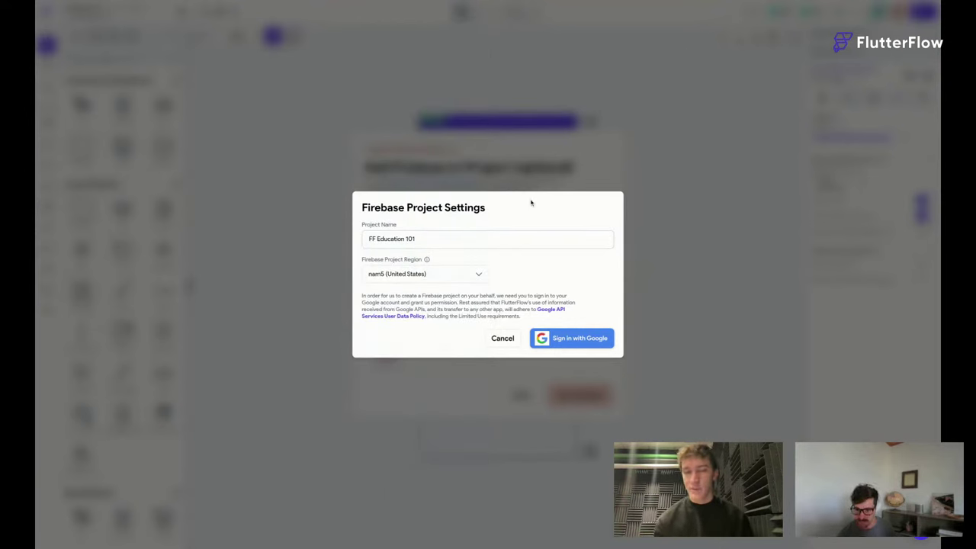
pyautogui.click(578, 339)
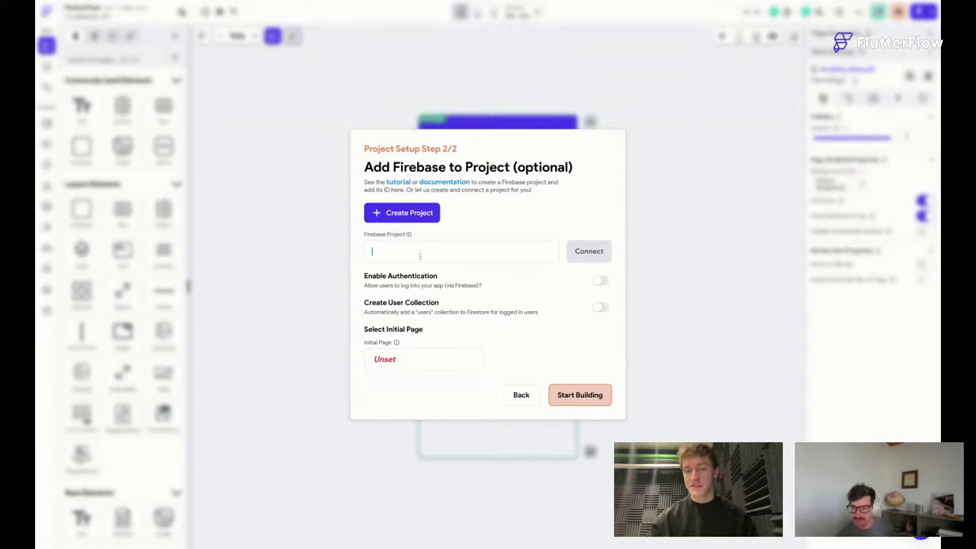
pyautogui.click(414, 212)
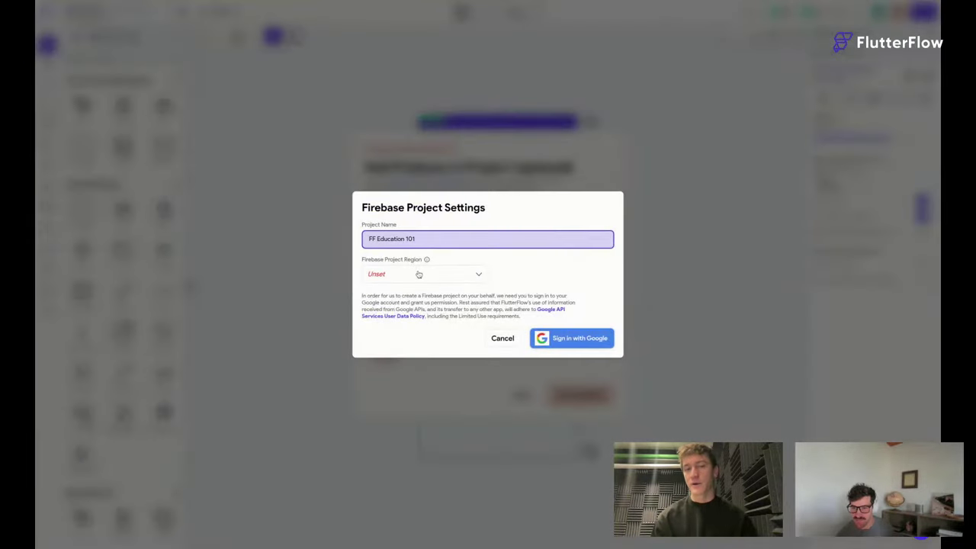
pyautogui.click(418, 274)
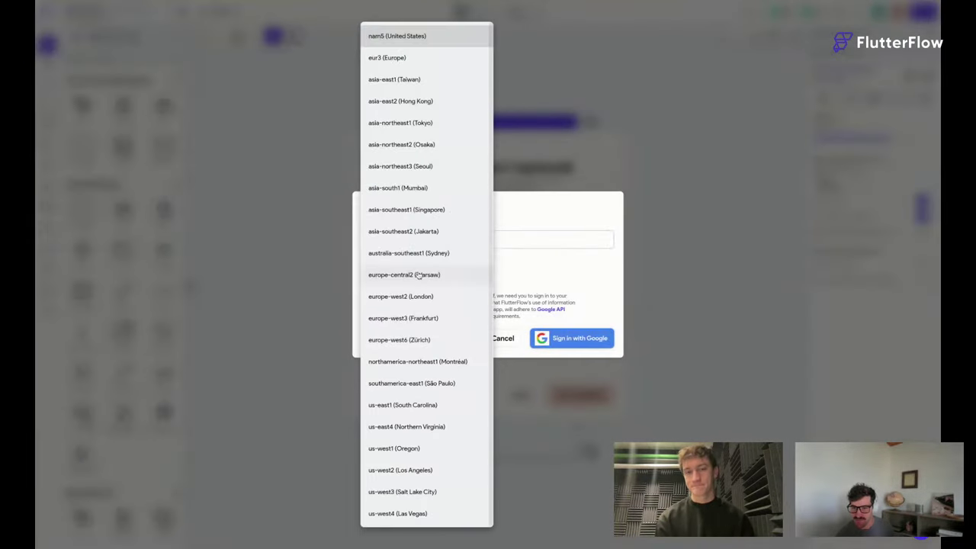
pyautogui.click(412, 37)
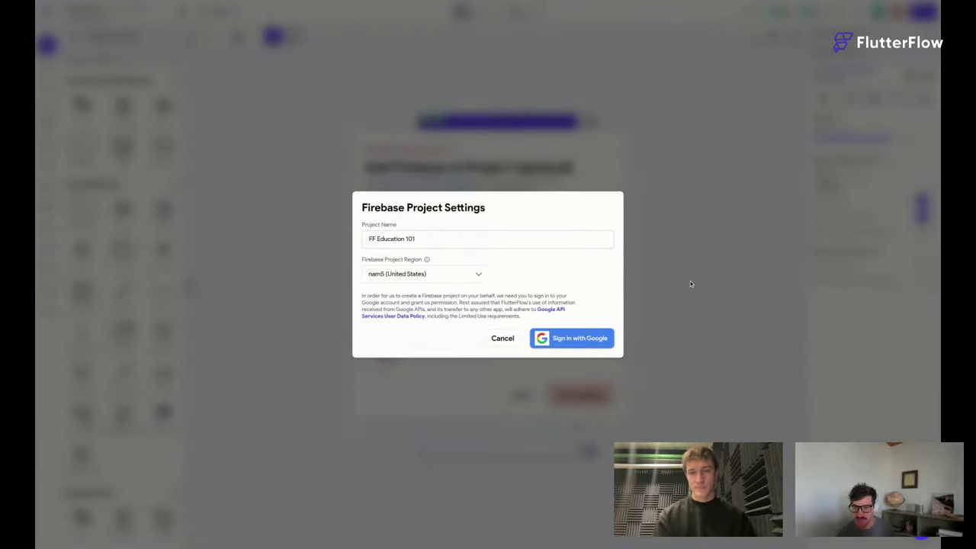
pyautogui.click(573, 339)
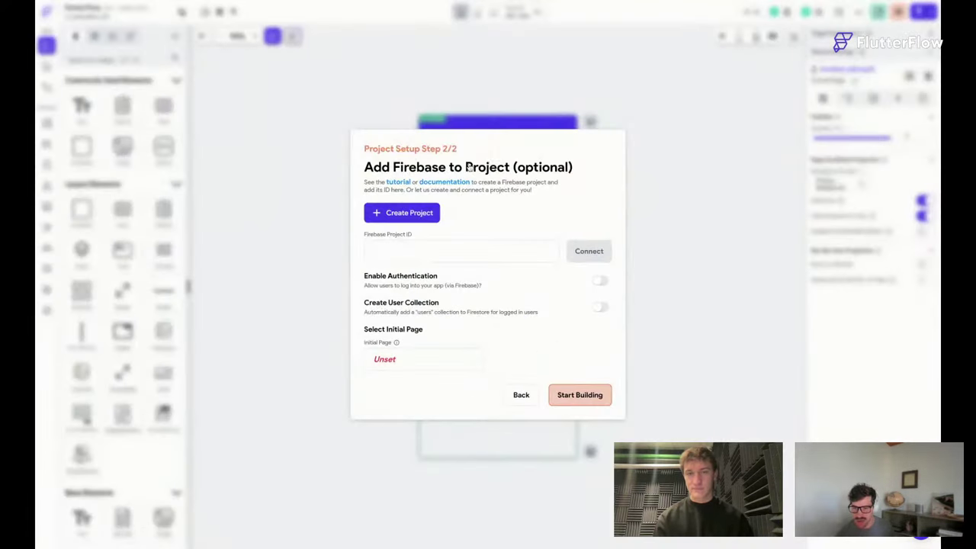
# Focus the empty Firebase Project ID field.
pyautogui.click(405, 244)
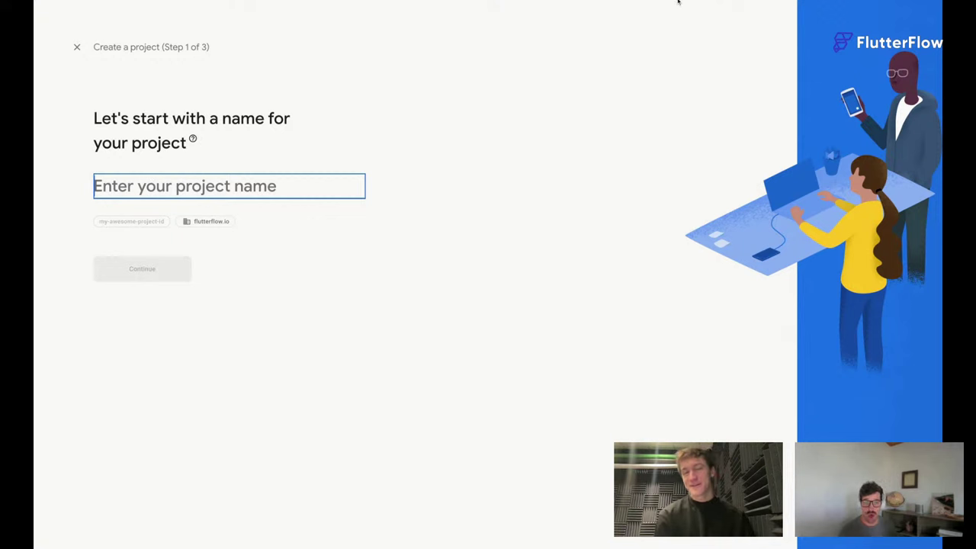
# Name the Firebase project 'FlutterFlow Education 101' and proceed to the Analytics configuration.
pyautogui.click(188, 190)
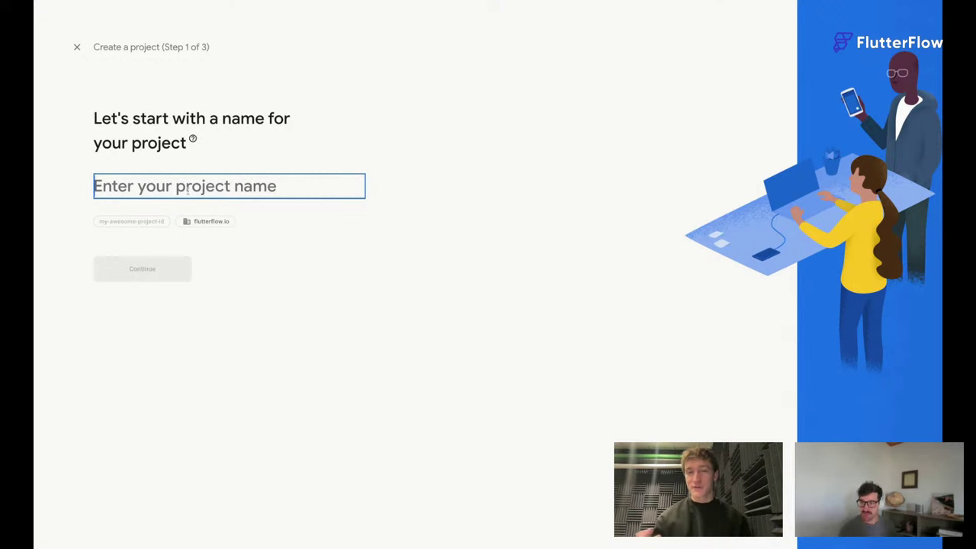
pyautogui.write('Flutter')
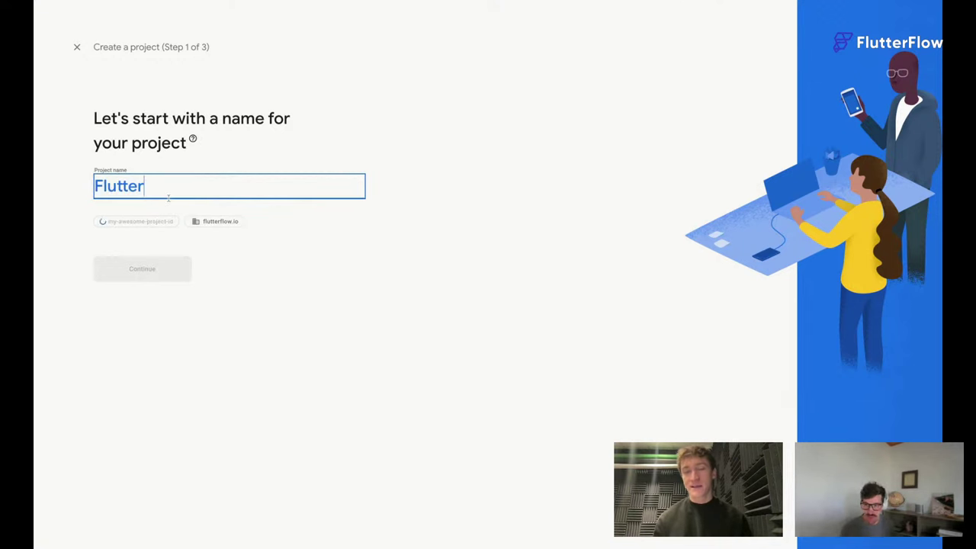
pyautogui.write('Flow Educa')
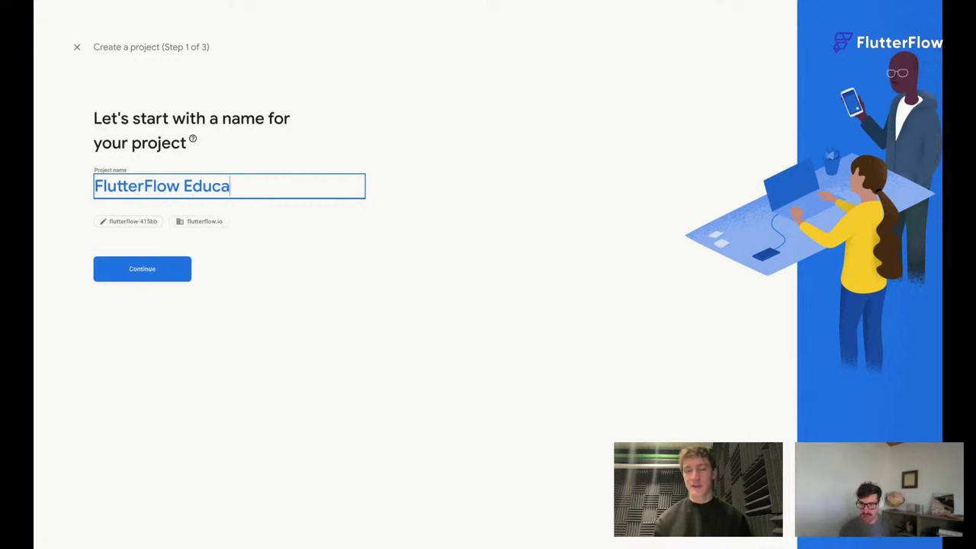
pyautogui.write('tion 101')
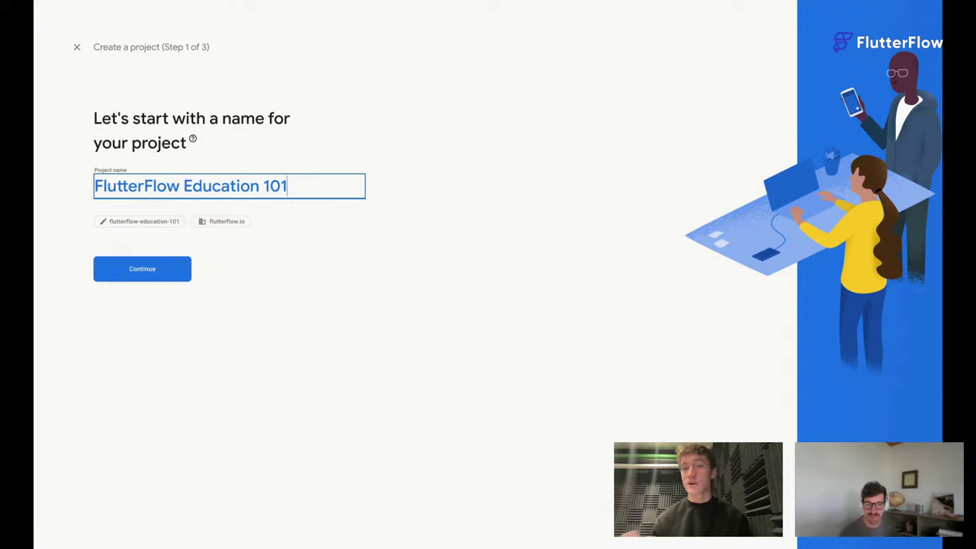
pyautogui.click(148, 273)
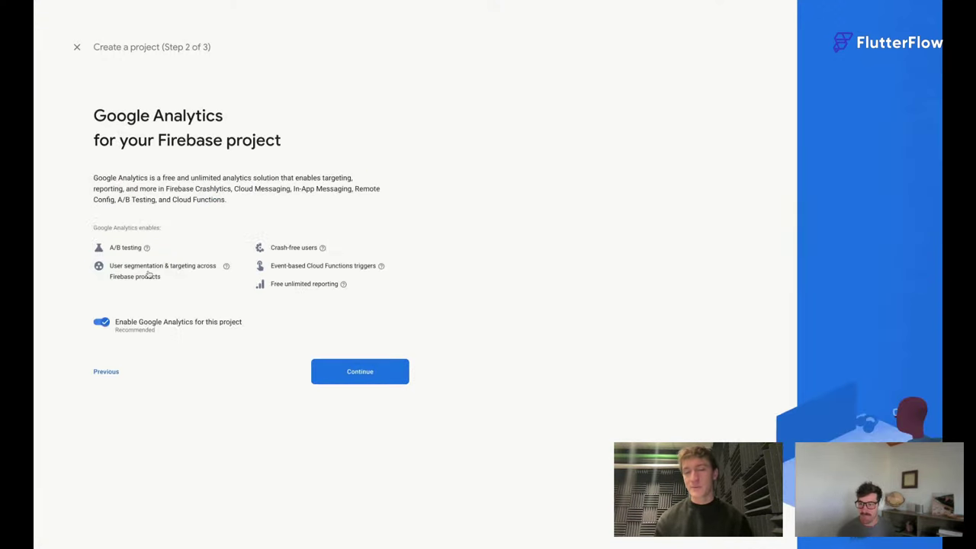
pyautogui.click(372, 376)
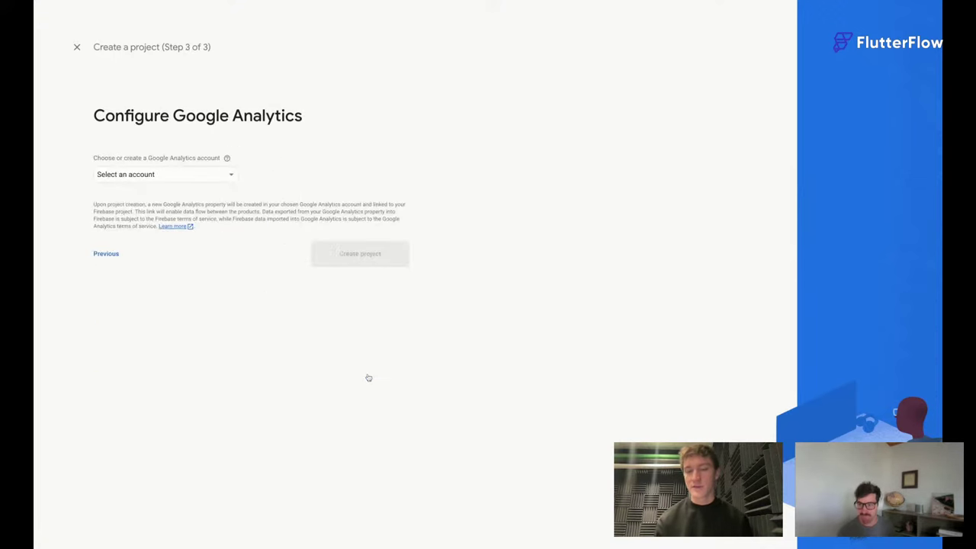
# Link Analytics to the Default Account for Firebase and create the project.
pyautogui.click(177, 177)
pyautogui.click(163, 180)
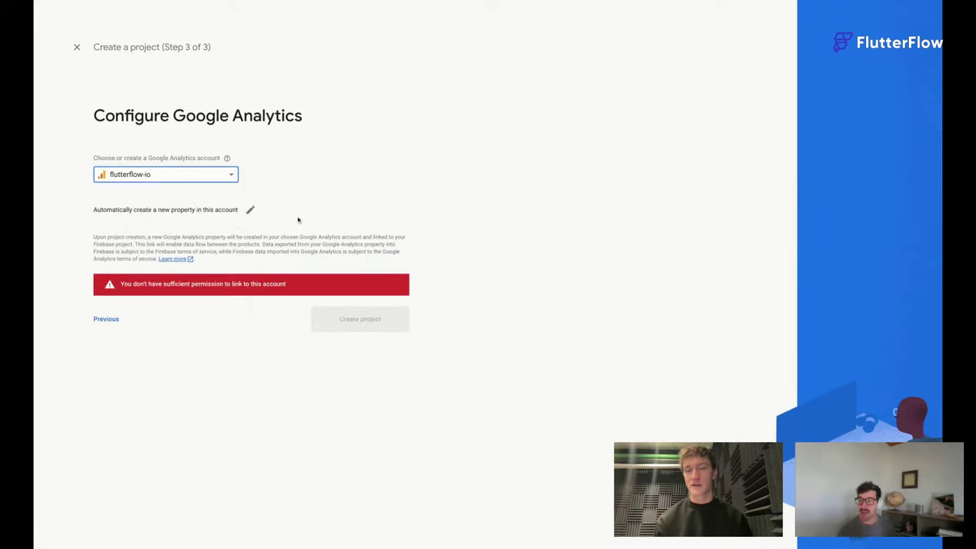
pyautogui.click(126, 180)
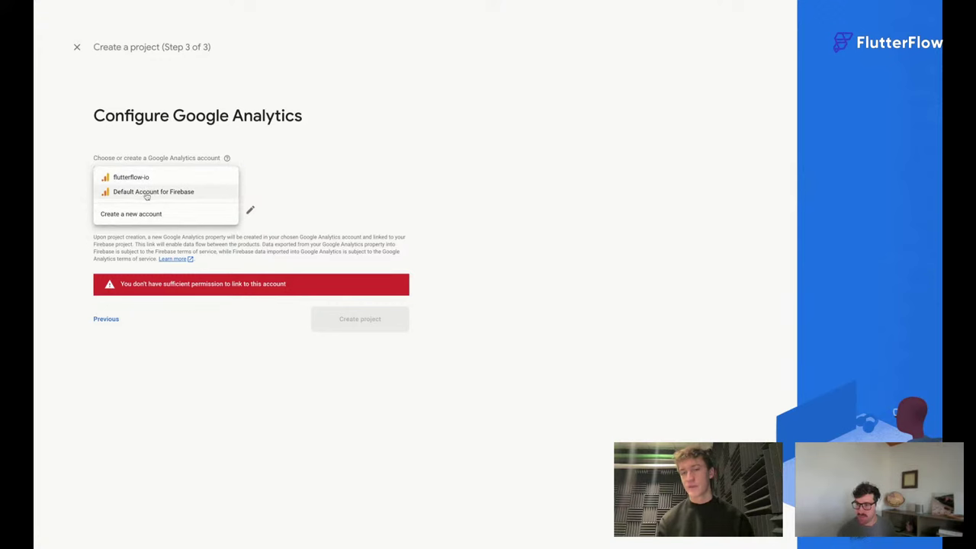
pyautogui.click(148, 192)
pyautogui.click(360, 288)
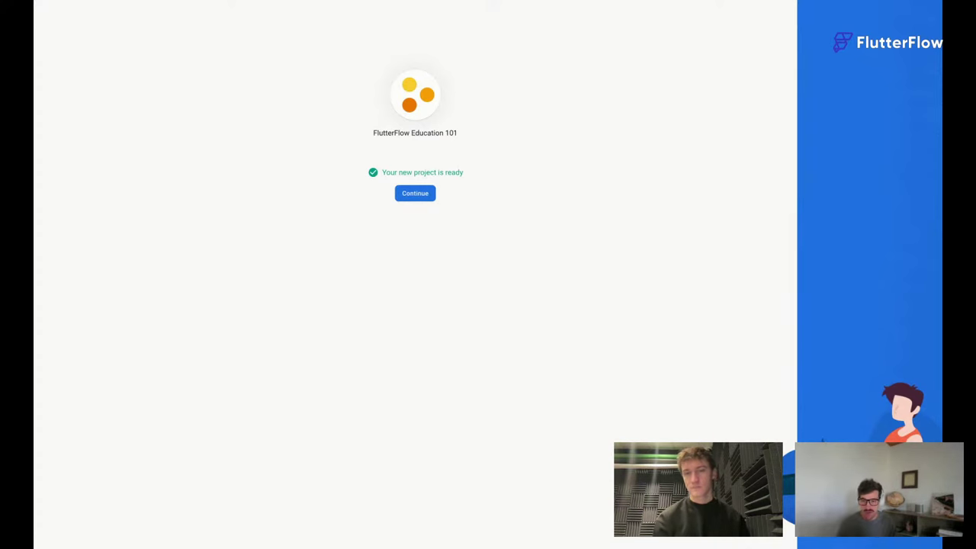
# Open the new project's settings and select its Project ID, flutterflow-education-101.
pyautogui.click(420, 193)
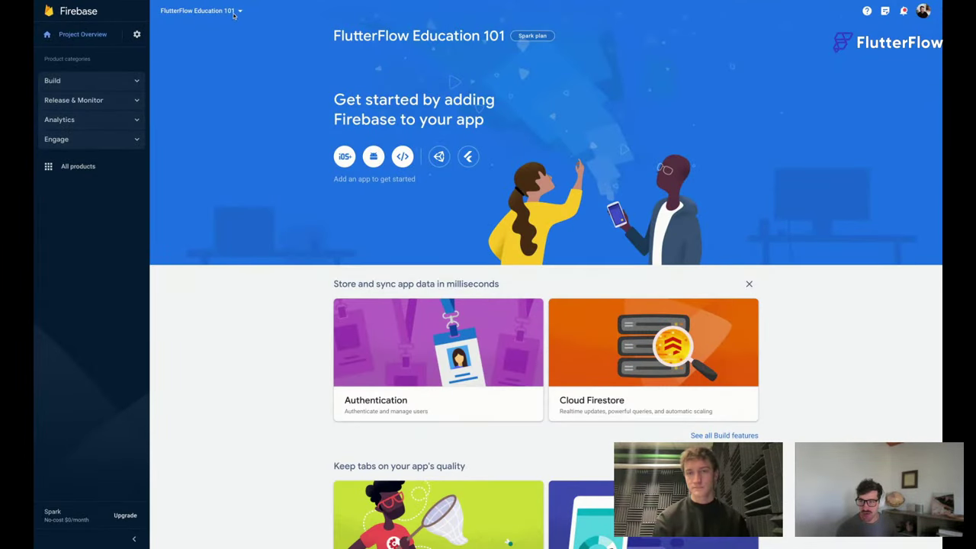
pyautogui.click(136, 34)
pyautogui.click(178, 38)
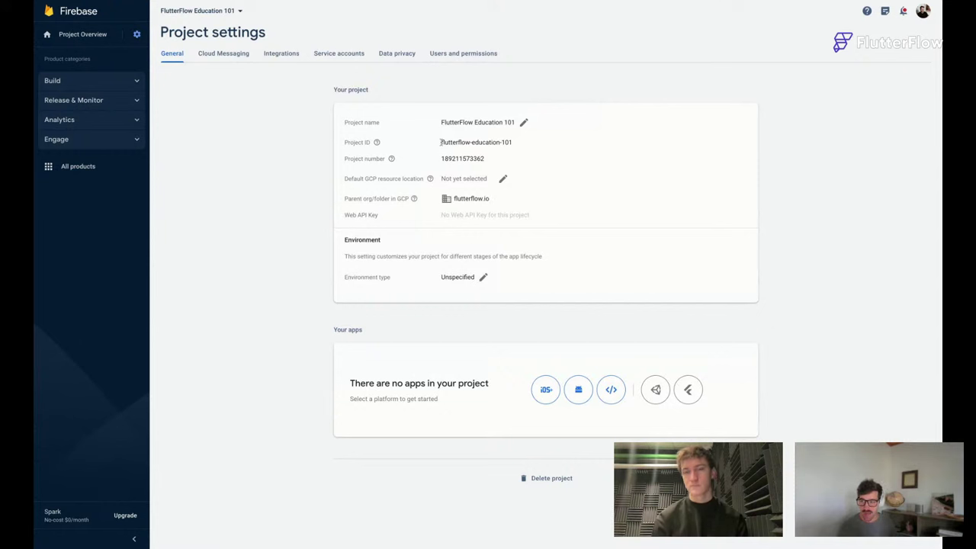
pyautogui.tripleClick(513, 141)
pyautogui.hotkey('ctrl', 'c')
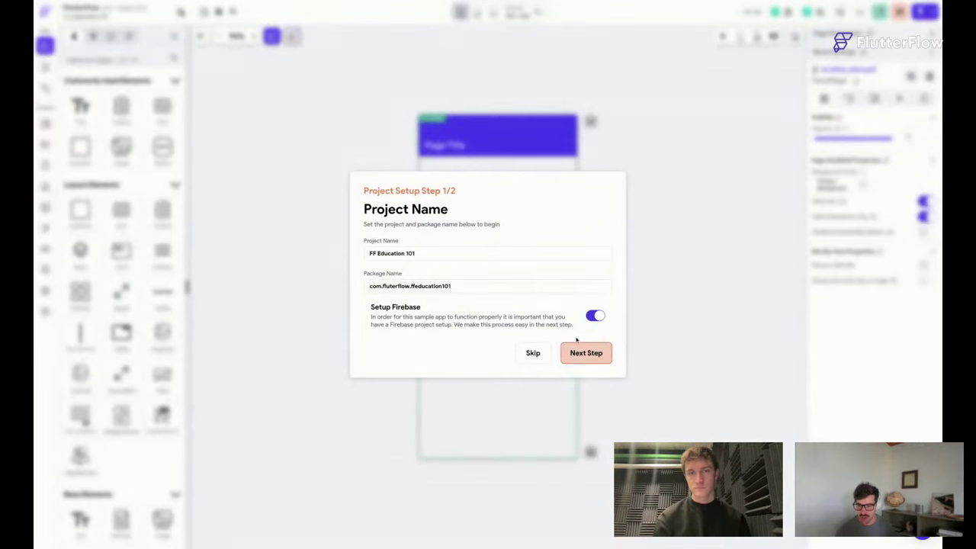
# Paste Project ID flutterflow-education-101 into FlutterFlow's Firebase field and connect.
pyautogui.click(584, 352)
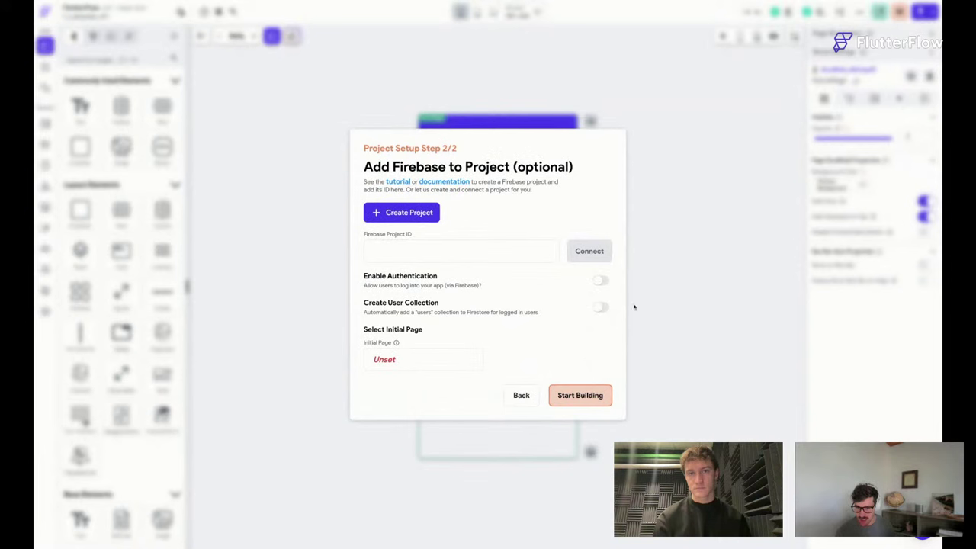
pyautogui.click(383, 254)
pyautogui.hotkey('ctrl', 'v')
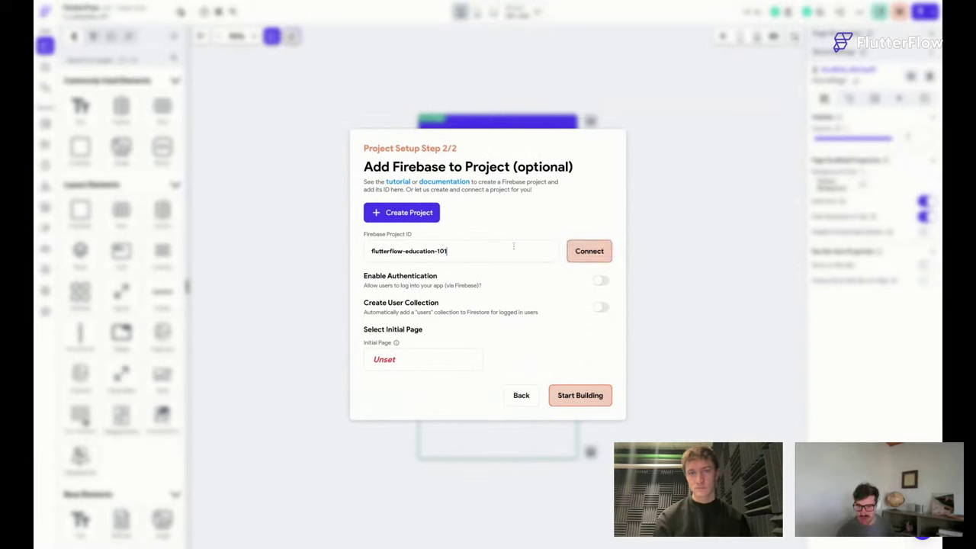
pyautogui.click(591, 253)
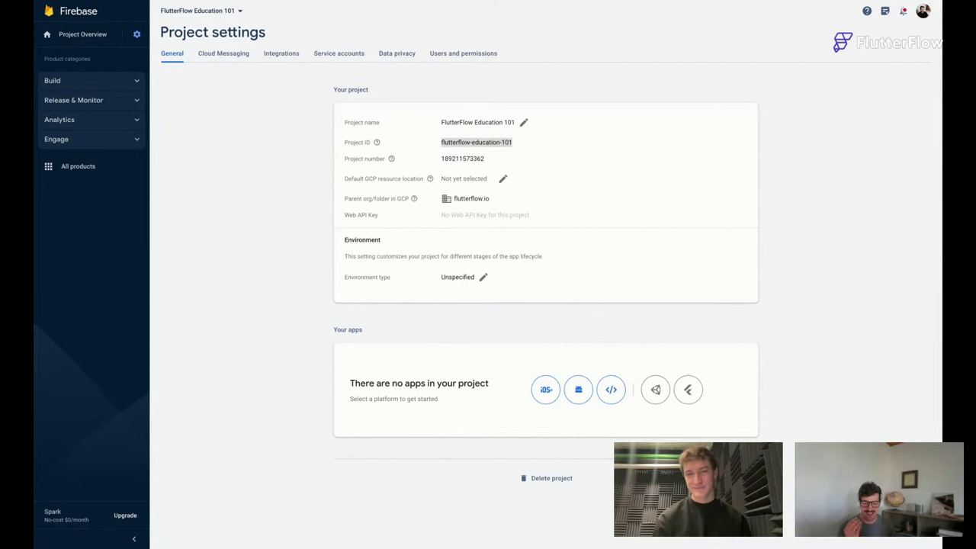
# Add FlutterFlow's firebase service account as a project member with the Editor role.
pyautogui.hotkey('alt', 'Tab')
pyautogui.click(474, 55)
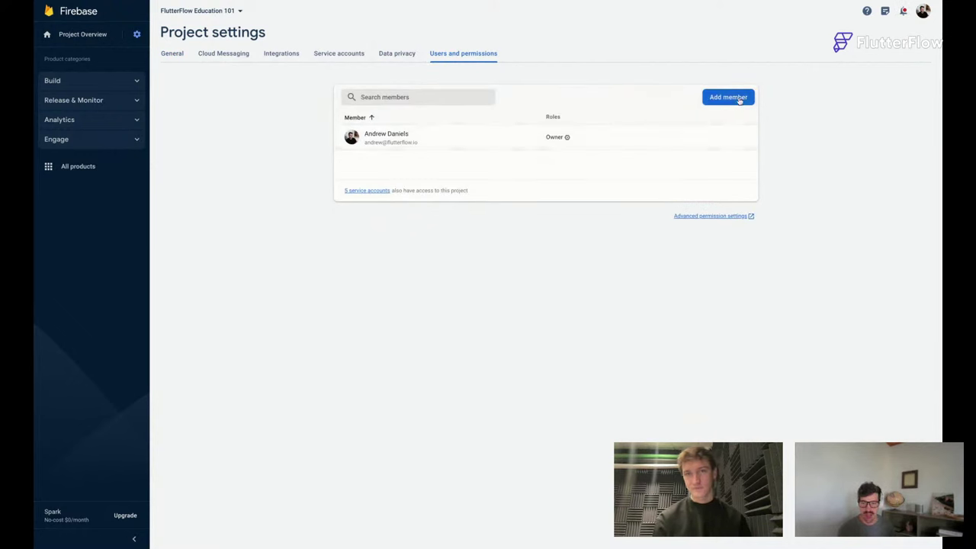
pyautogui.click(737, 98)
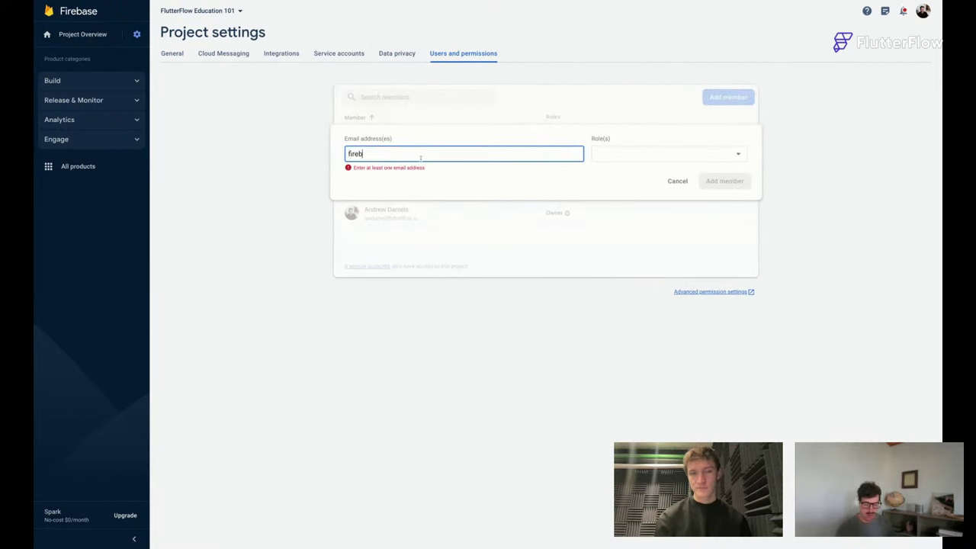
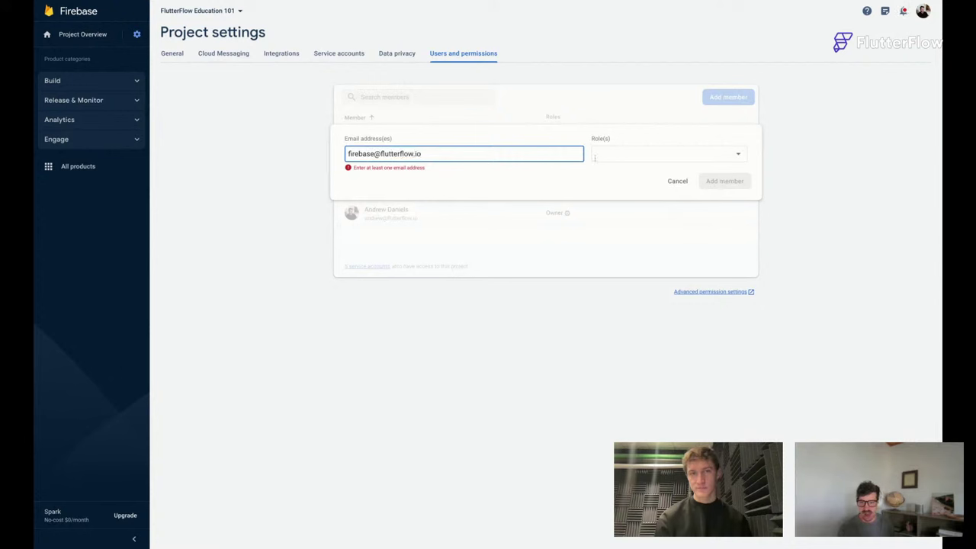
pyautogui.click(667, 159)
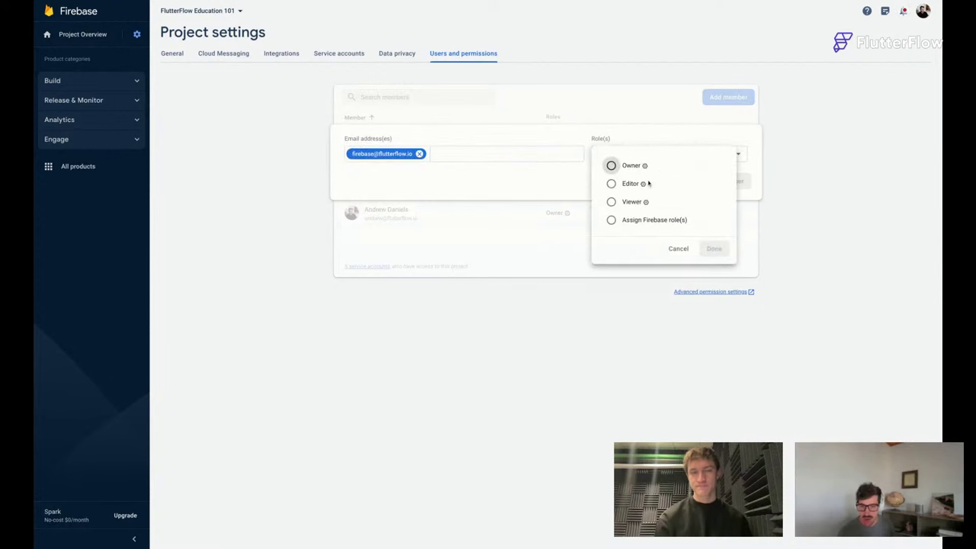
pyautogui.click(612, 184)
pyautogui.click(719, 265)
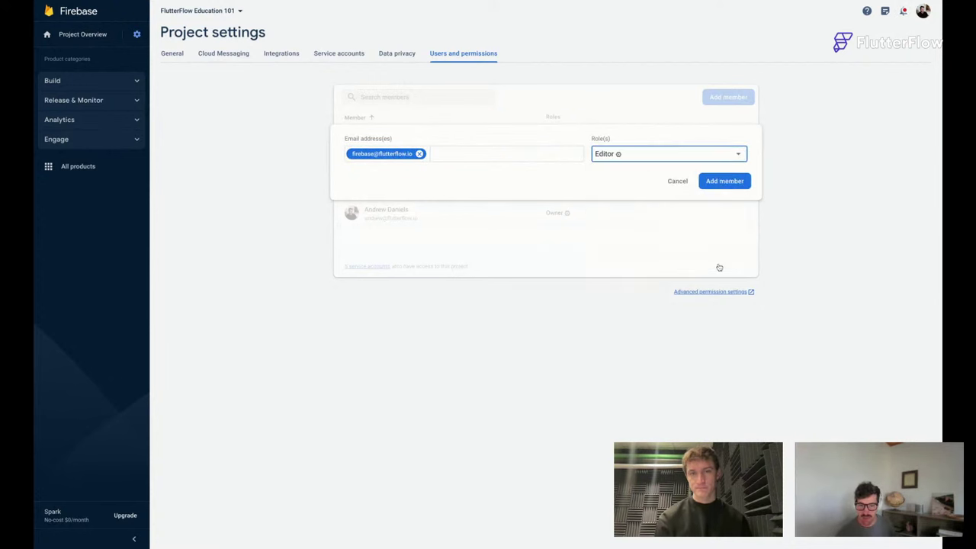
pyautogui.click(716, 181)
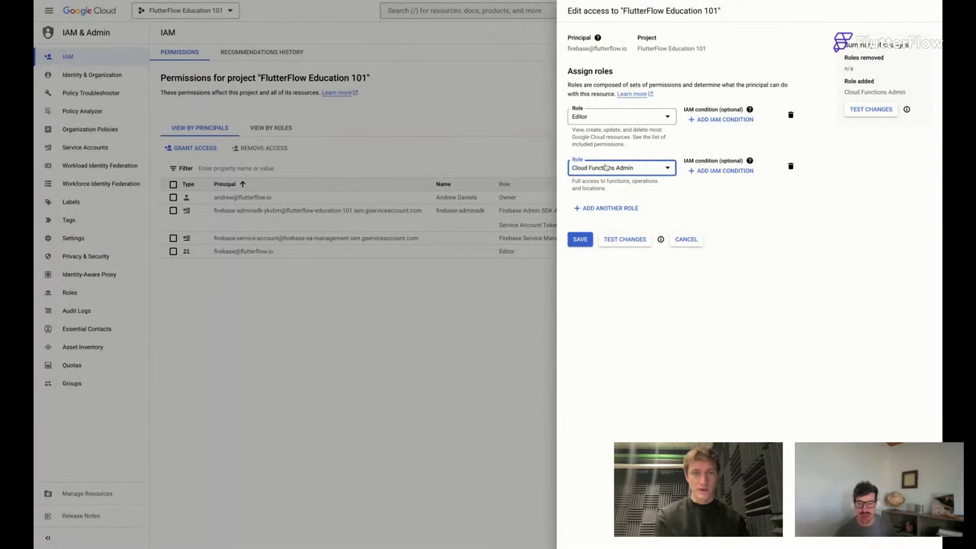
# Close the firebase principal's Edit access panel unchanged, leaving it with only the Editor role.
pyautogui.click(694, 239)
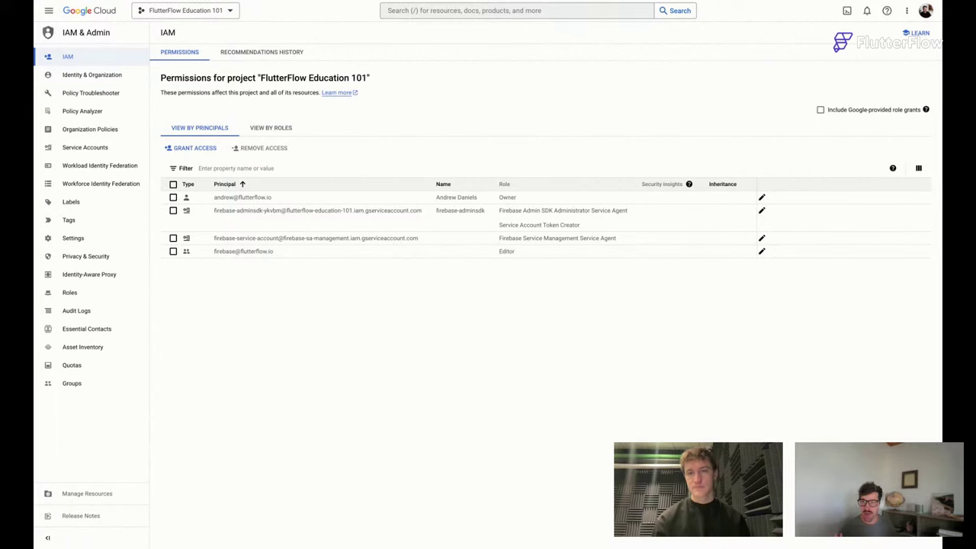
# Add Cloud Functions Admin and Service Account User roles to the firebase principal and save.
pyautogui.click(761, 252)
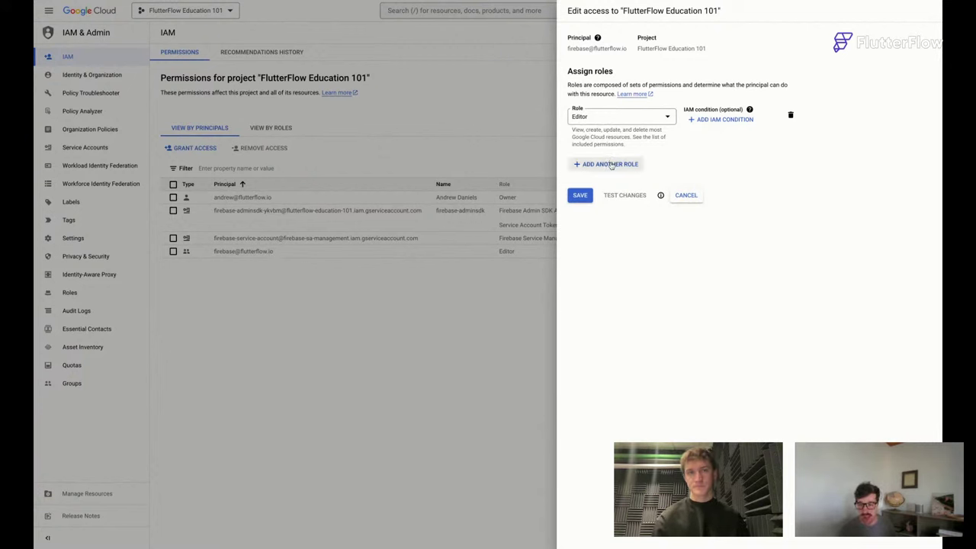
pyautogui.click(611, 165)
pyautogui.click(600, 174)
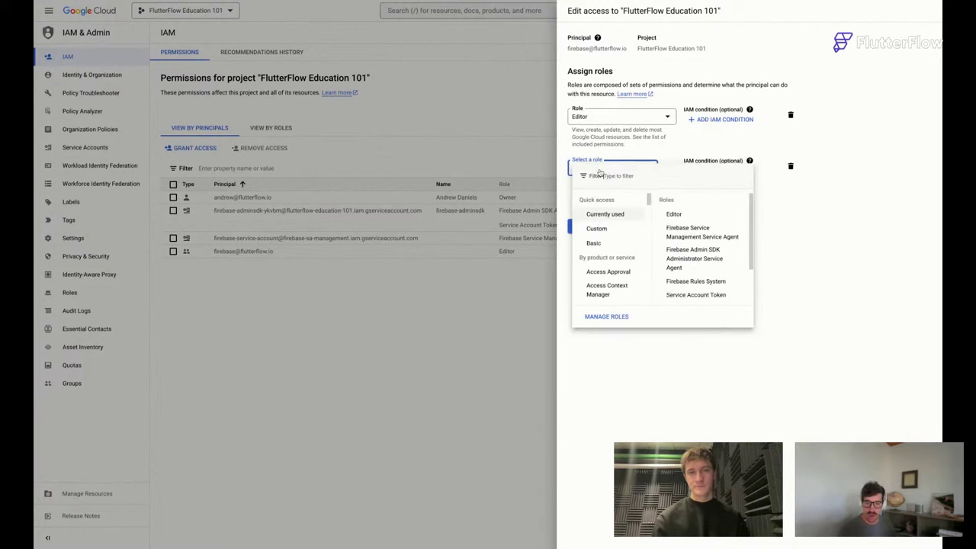
pyautogui.write('clou')
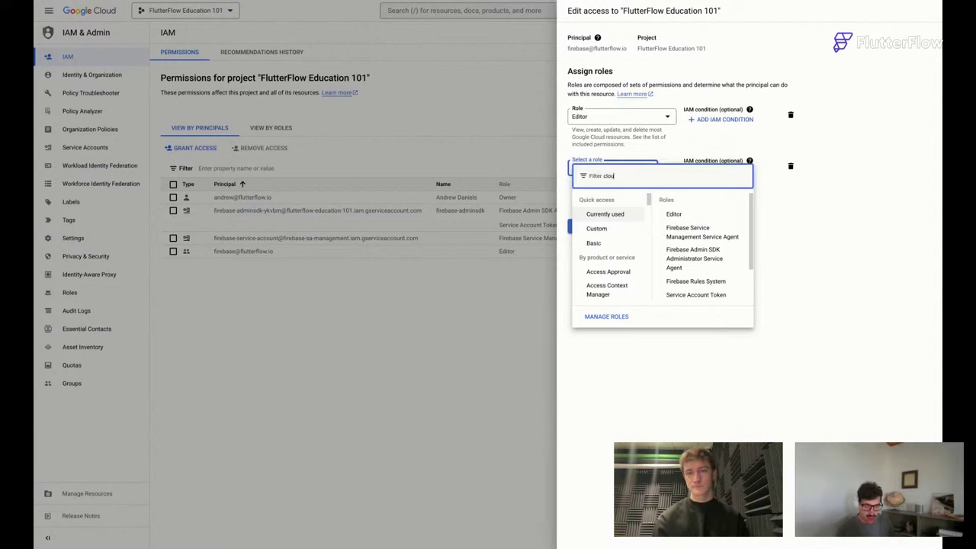
pyautogui.write('d functions adm')
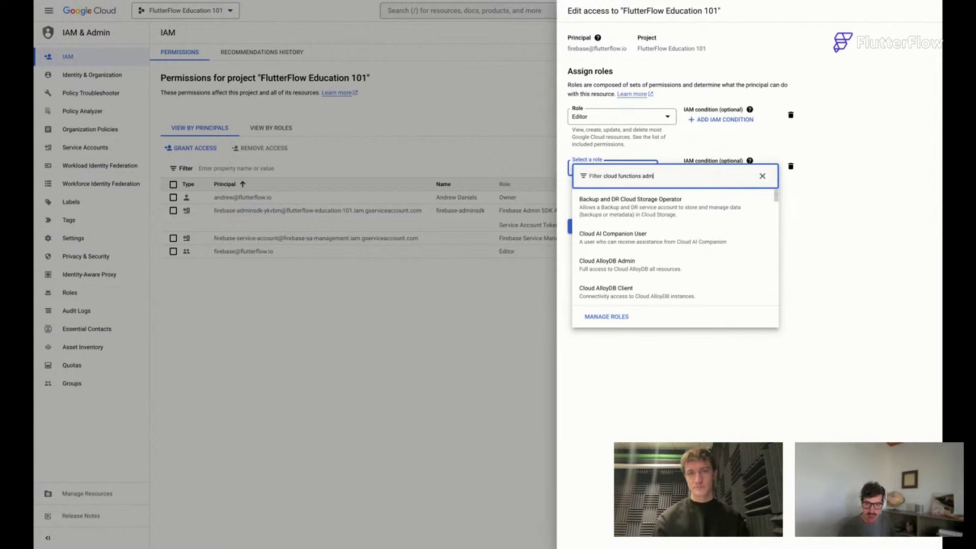
pyautogui.write('in')
pyautogui.click(609, 199)
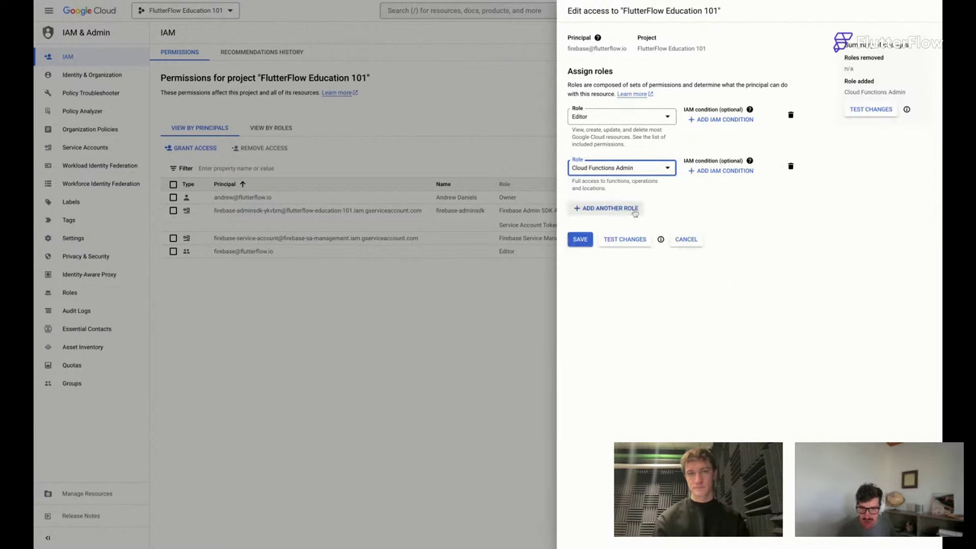
pyautogui.click(610, 208)
pyautogui.click(614, 215)
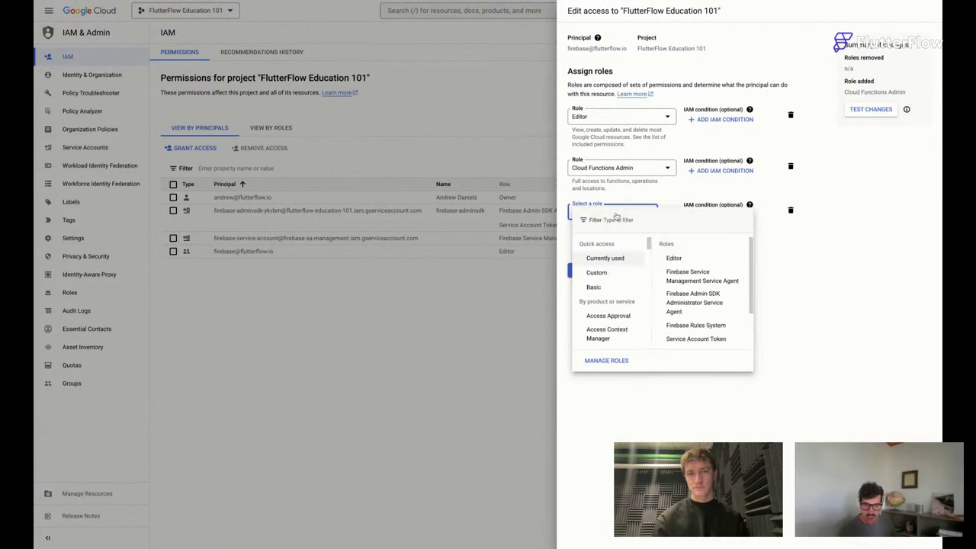
pyautogui.click(616, 219)
pyautogui.write('service account user')
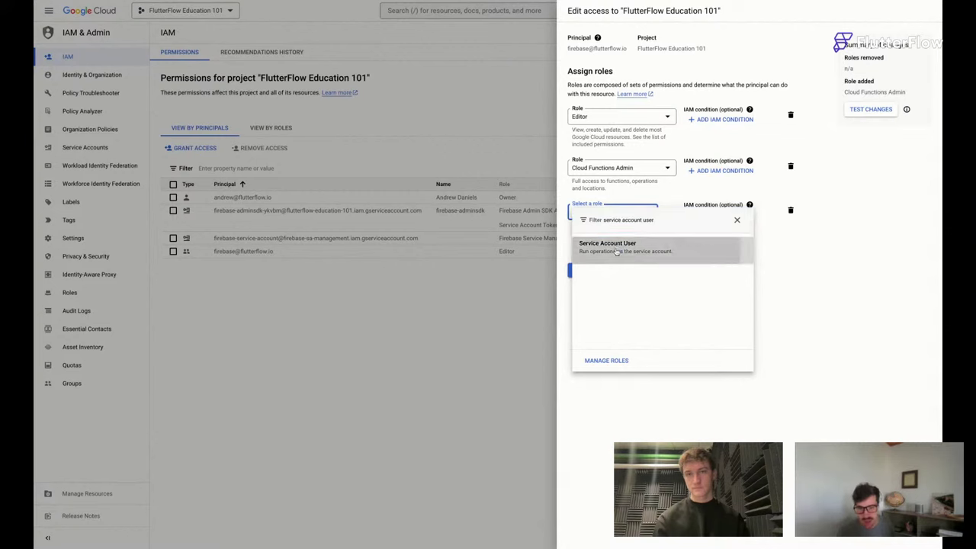
pyautogui.click(610, 245)
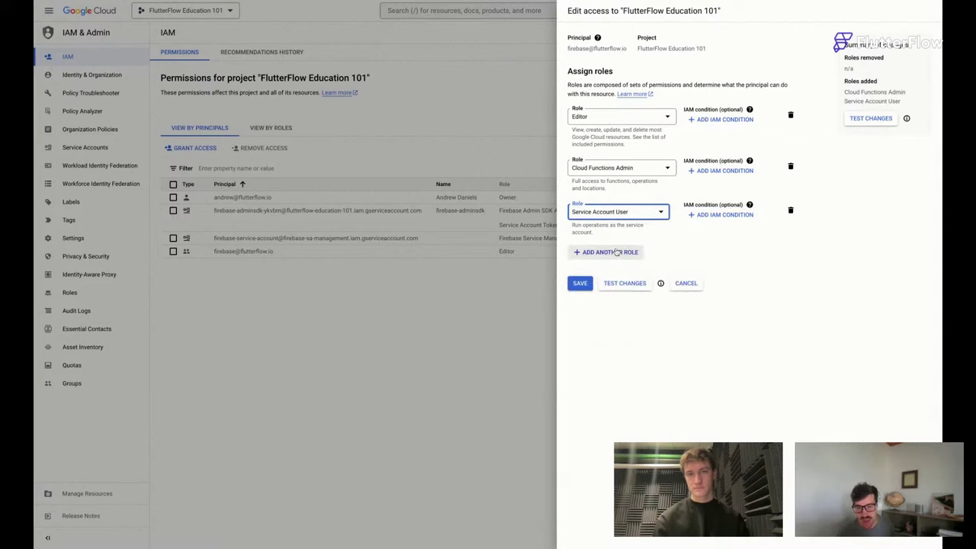
pyautogui.click(591, 284)
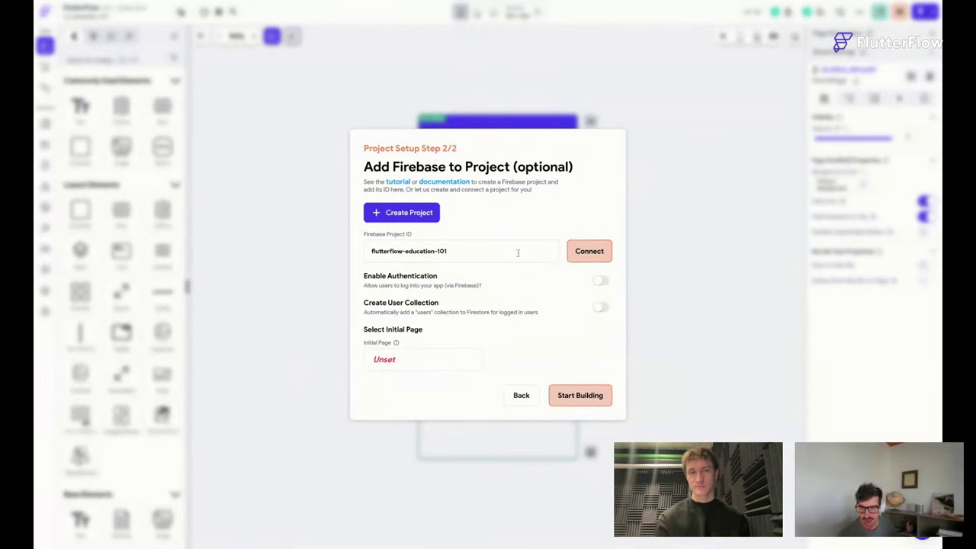
# Connect Firebase project flutterflow-education-101 and auto-generate its config files.
pyautogui.click(585, 253)
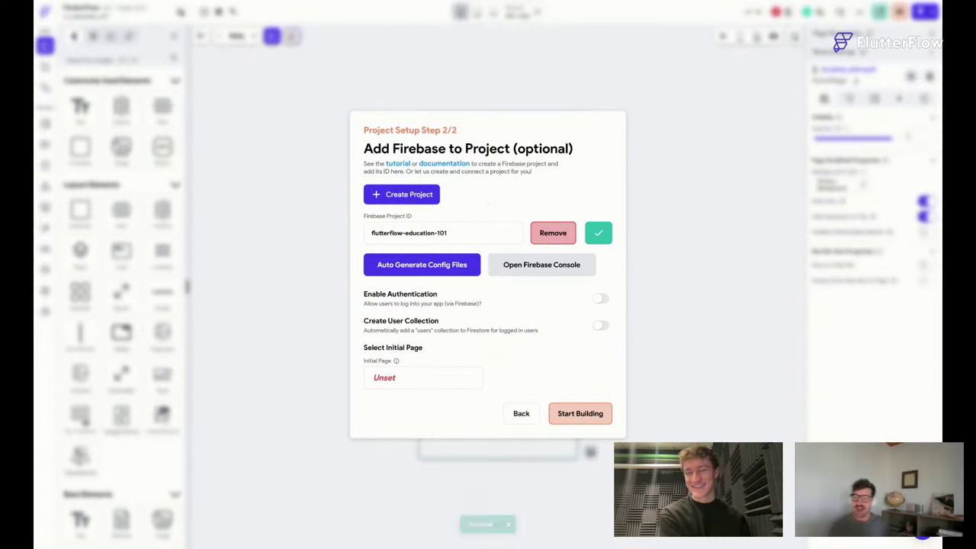
pyautogui.click(421, 266)
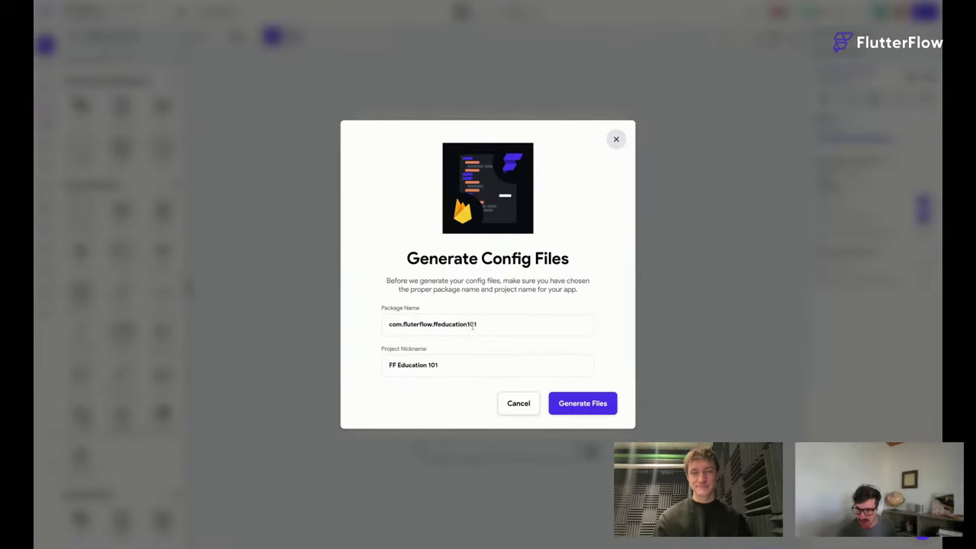
pyautogui.click(574, 401)
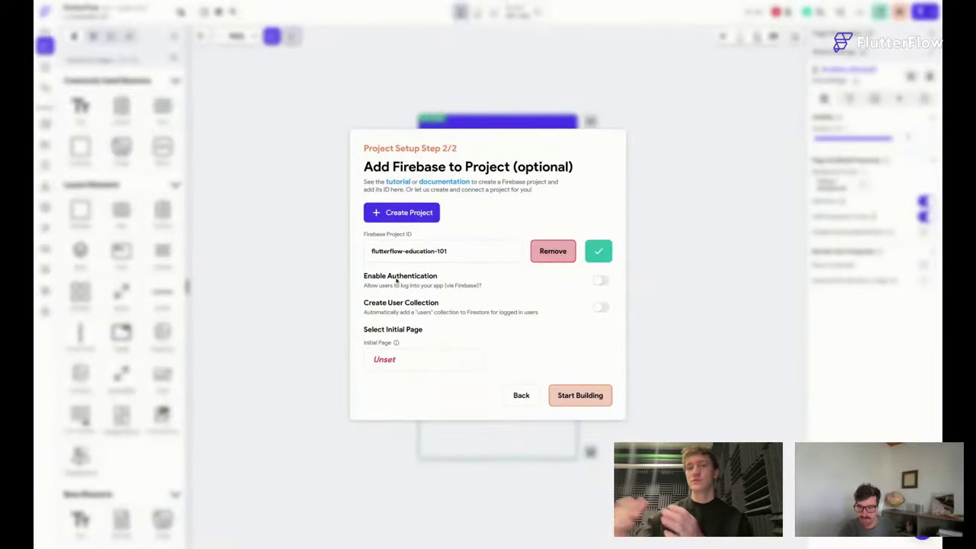
# Switch on Enable Authentication and Create User Collection, leaving the entry page template unchosen.
pyautogui.click(601, 282)
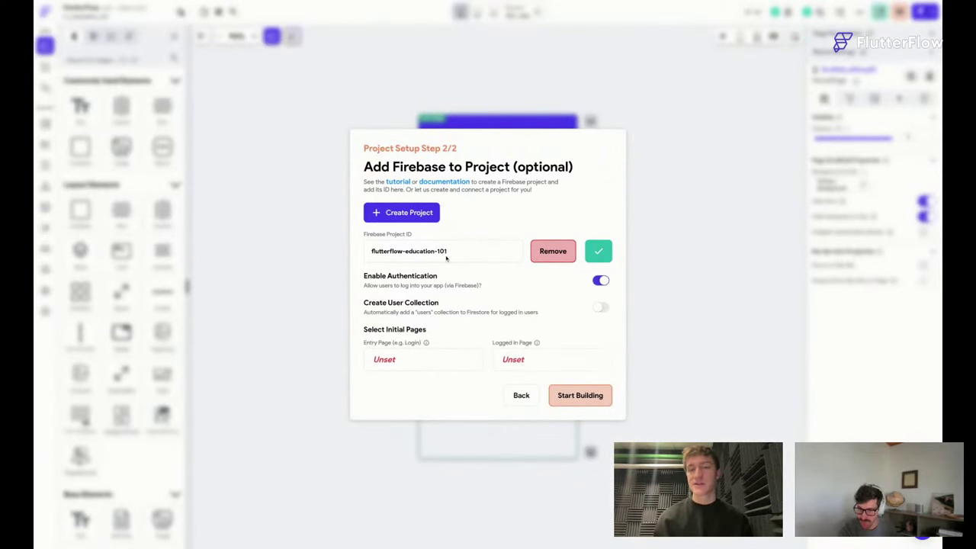
pyautogui.click(602, 308)
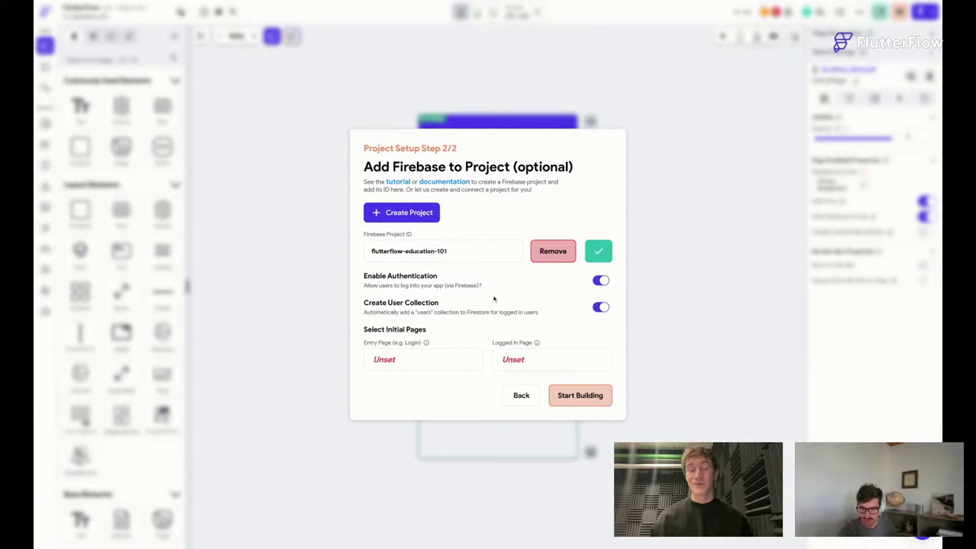
pyautogui.click(386, 361)
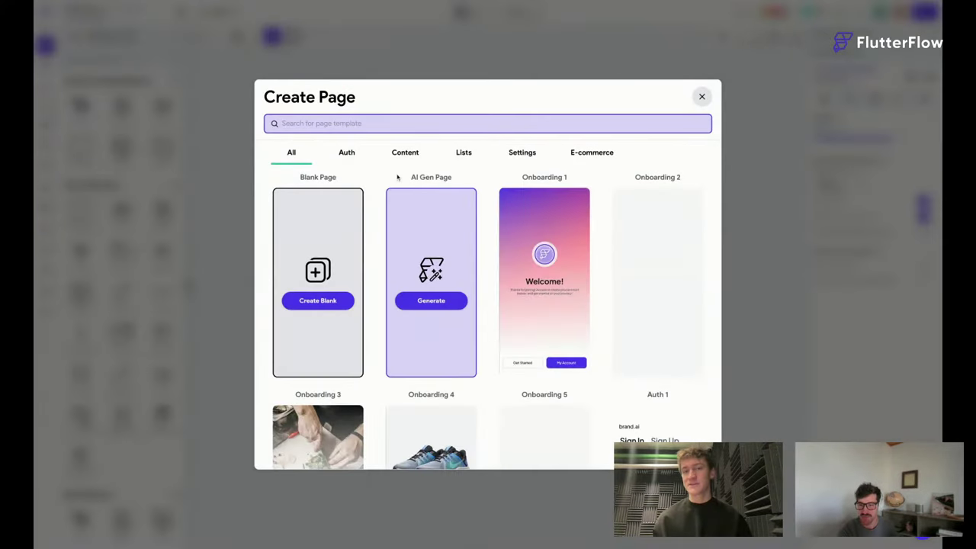
pyautogui.click(701, 96)
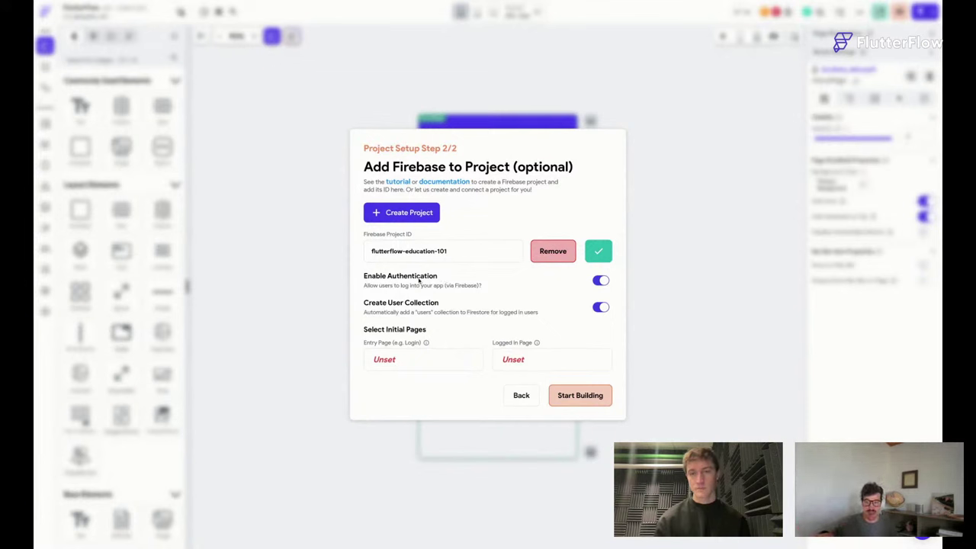
# Create the entry page create_Account_page from the Create Account 2 template in my theme.
pyautogui.click(389, 359)
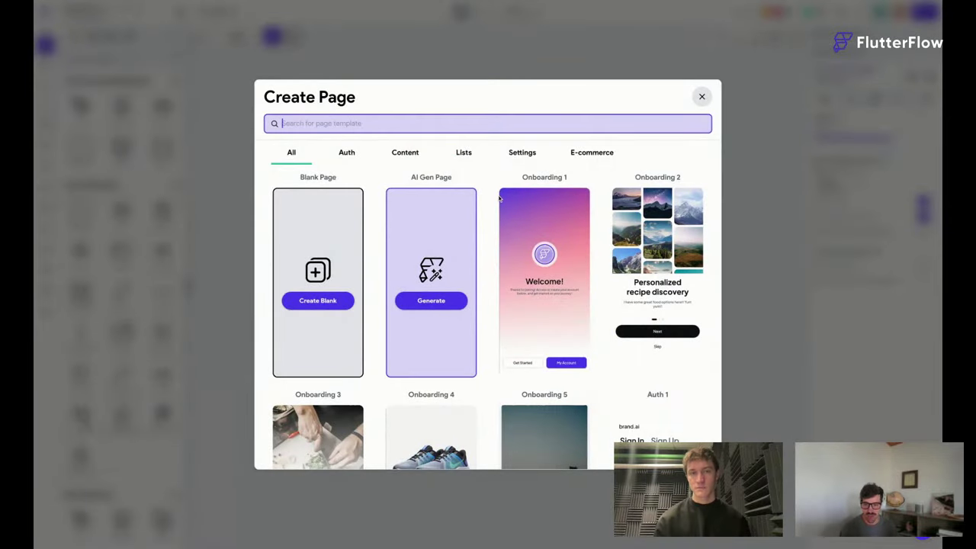
pyautogui.scroll(-3, 495, 199)
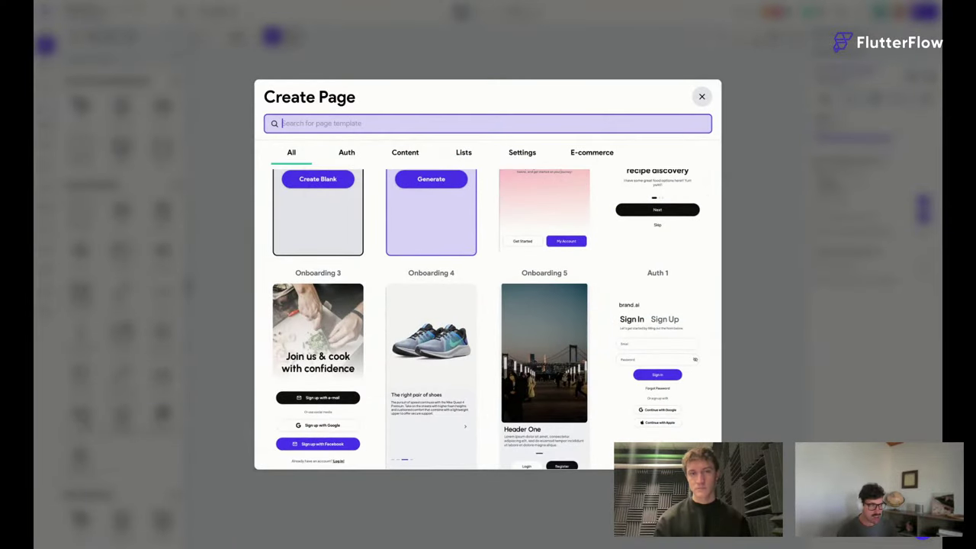
pyautogui.scroll(-3, 509, 263)
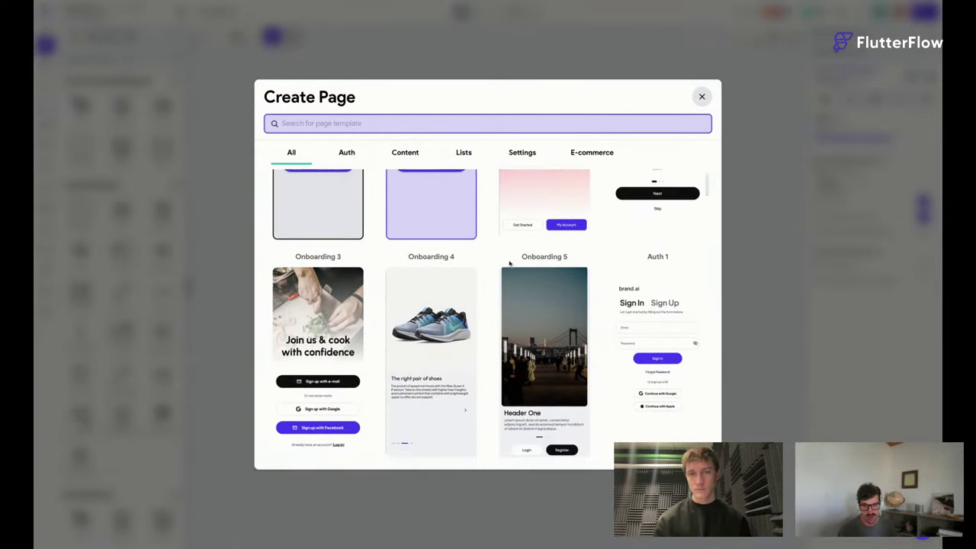
pyautogui.scroll(-3, 509, 263)
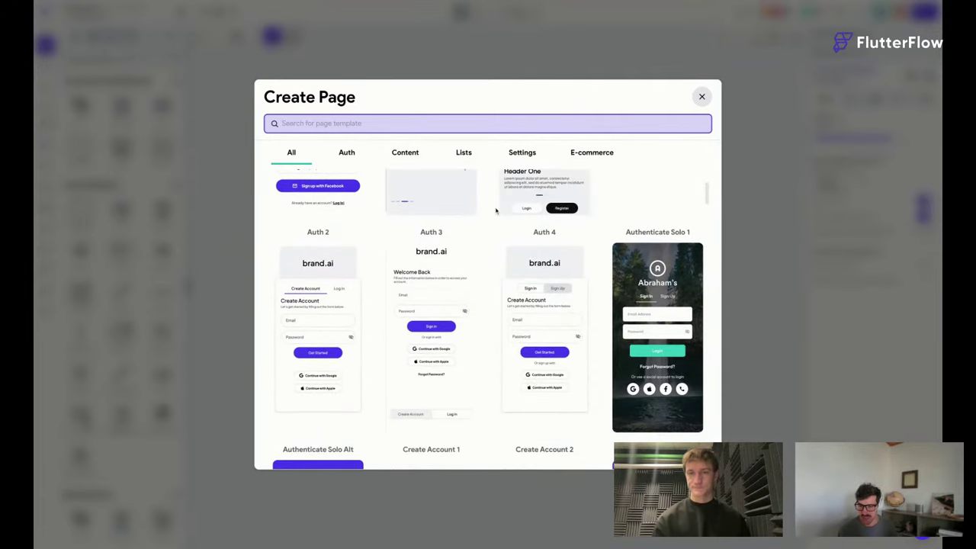
pyautogui.scroll(-3, 485, 225)
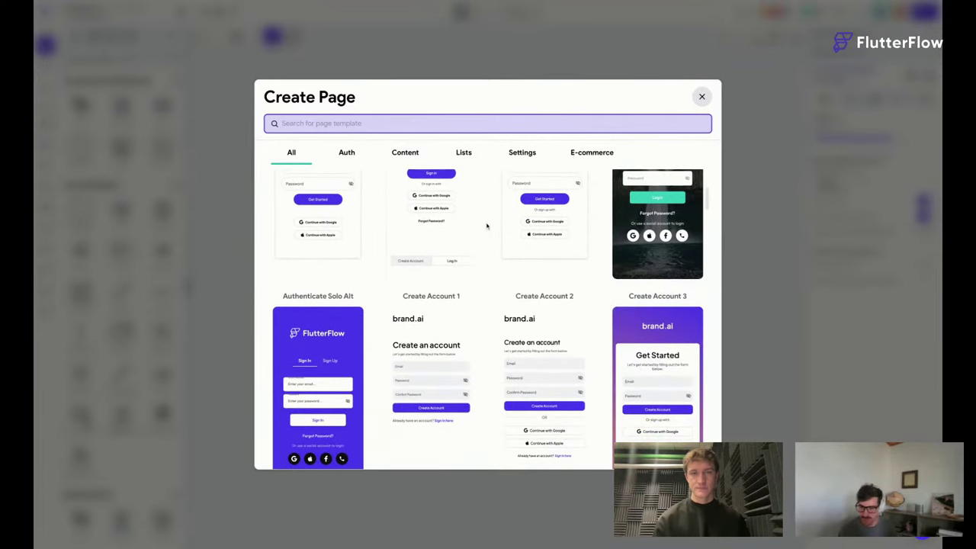
pyautogui.moveTo(553, 328)
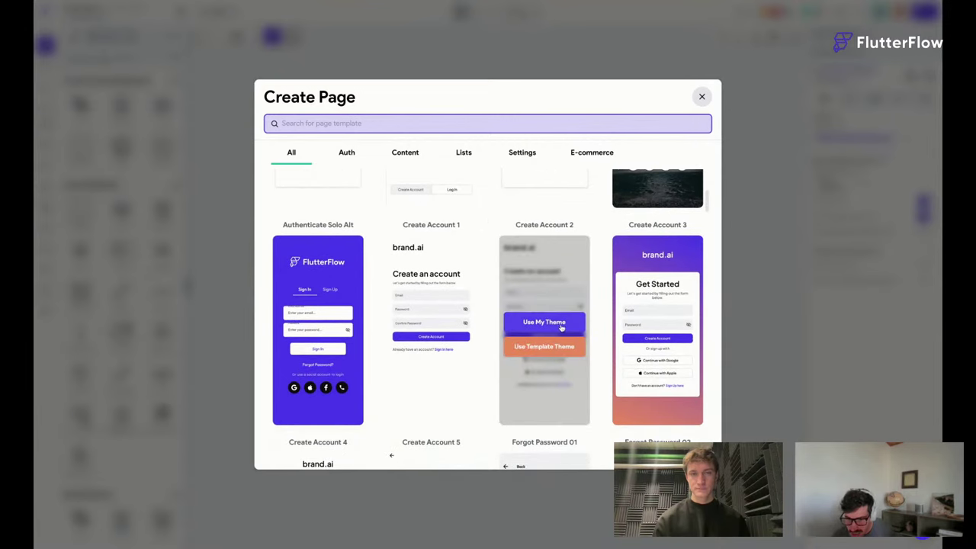
pyautogui.click(553, 326)
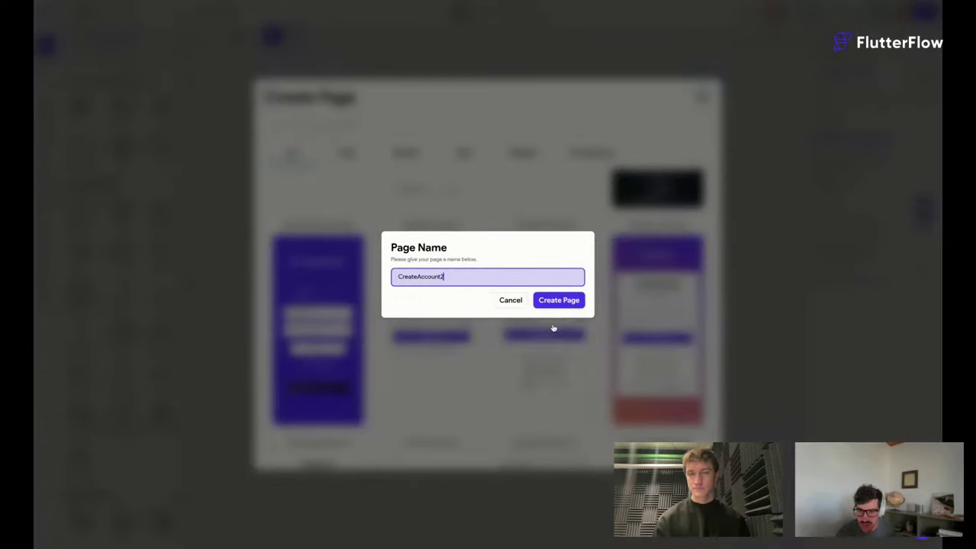
pyautogui.doubleClick(489, 283)
pyautogui.write('crea')
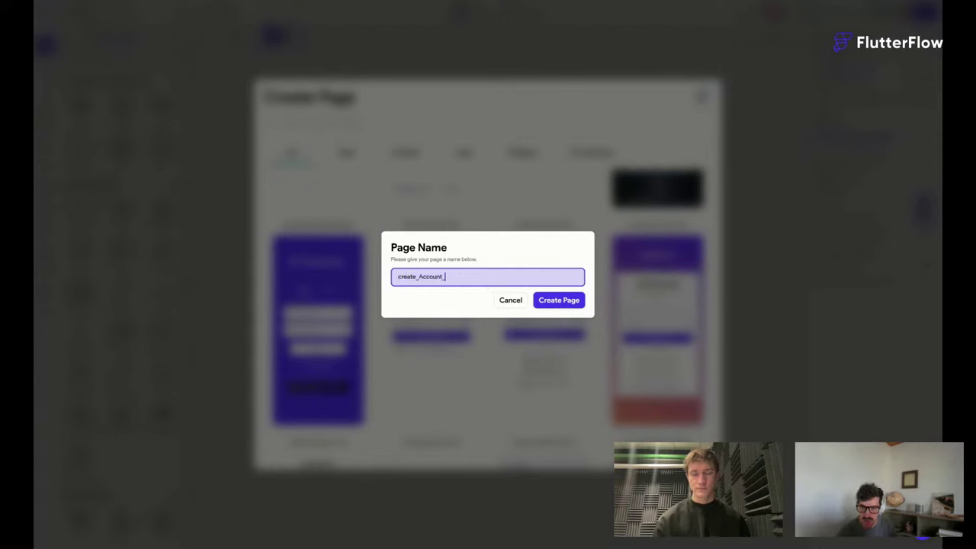
pyautogui.write('te_Account_page')
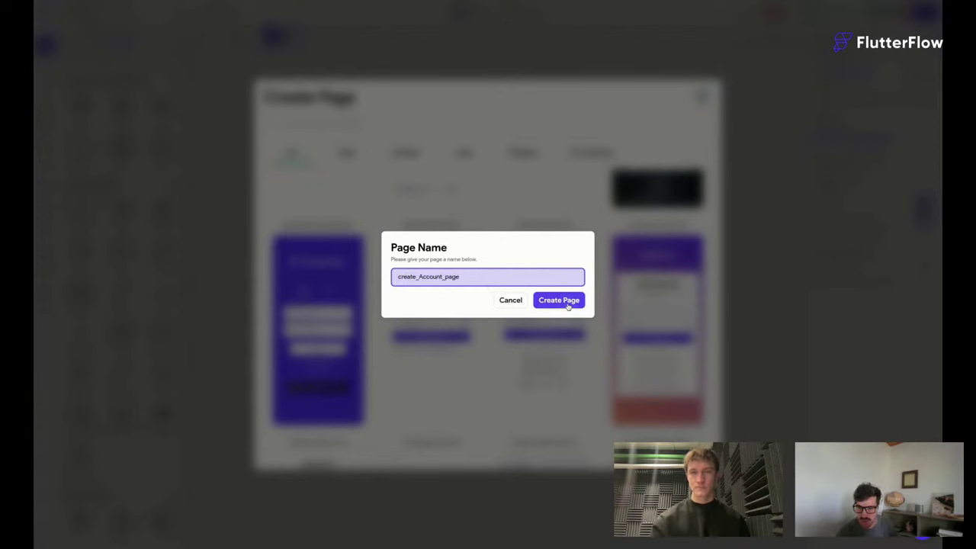
pyautogui.click(566, 301)
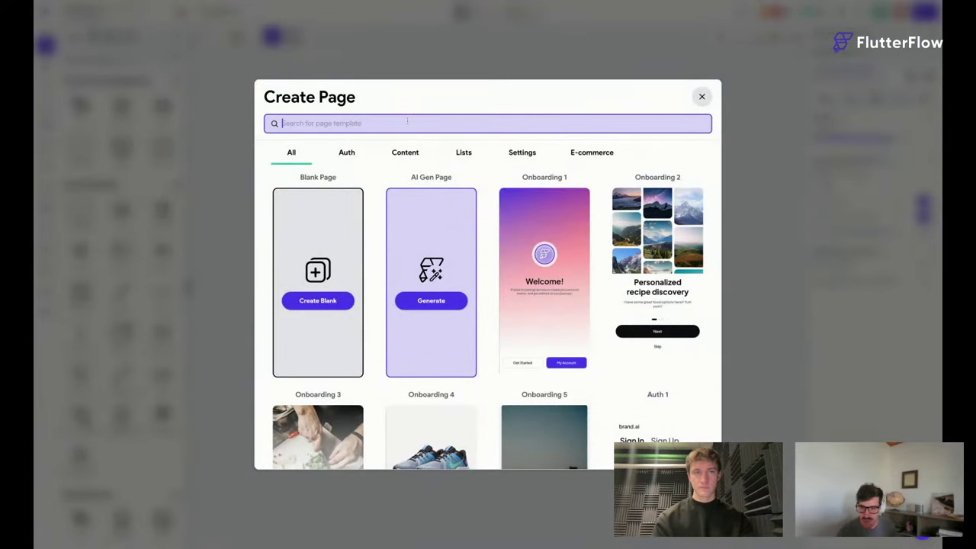
# Create a blank page with the Page Name Main_Home.
pyautogui.click(333, 300)
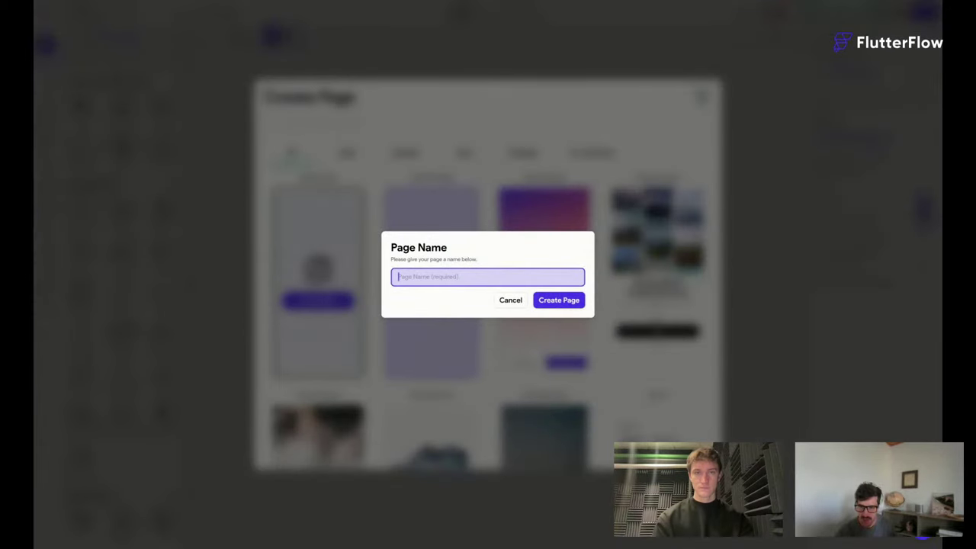
pyautogui.write('Main_H')
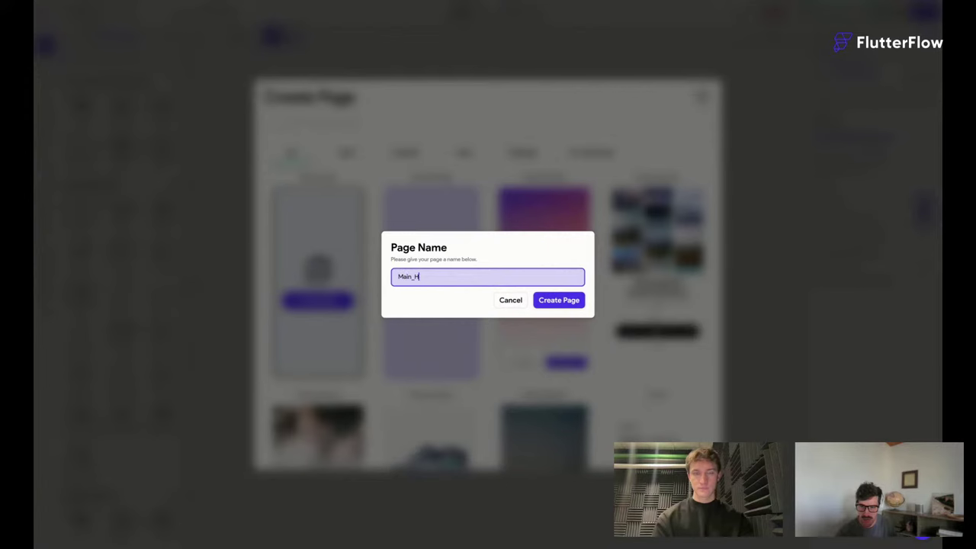
pyautogui.write('Ome')
pyautogui.press('BackSpace')
pyautogui.press('BackSpace')
pyautogui.press('BackSpace')
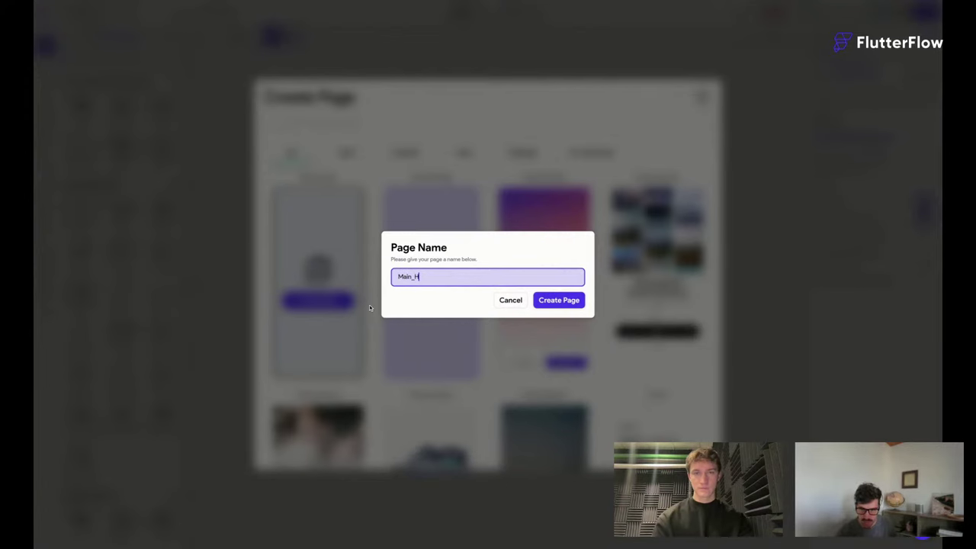
pyautogui.write('ome')
pyautogui.click(554, 302)
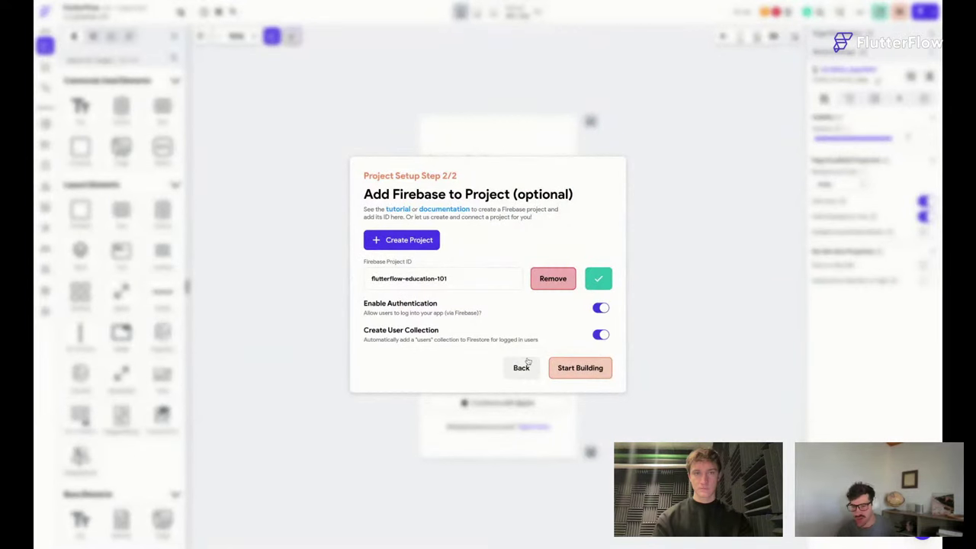
# Finish project setup and open create_Account_page from the Pages list.
pyautogui.click(579, 371)
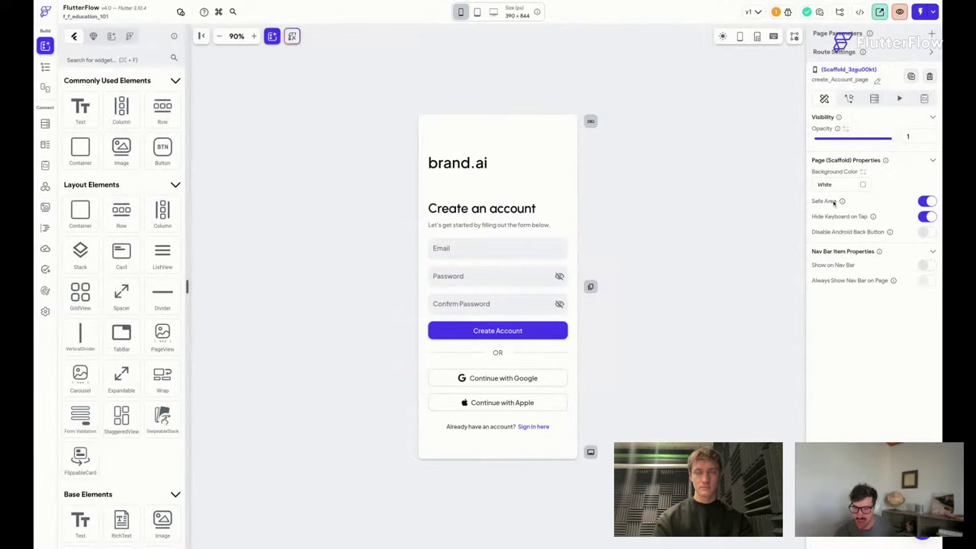
pyautogui.click(45, 66)
pyautogui.click(122, 95)
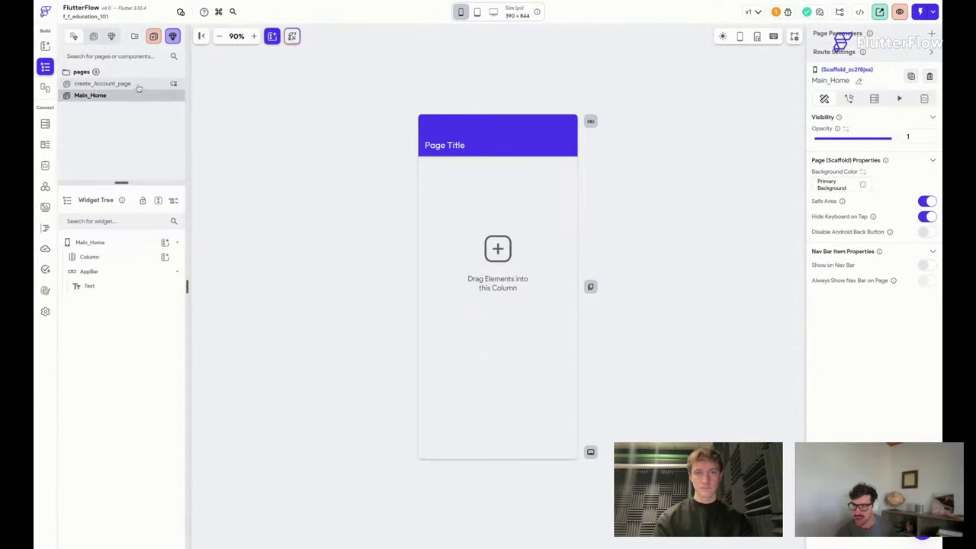
pyautogui.click(133, 84)
pyautogui.click(126, 96)
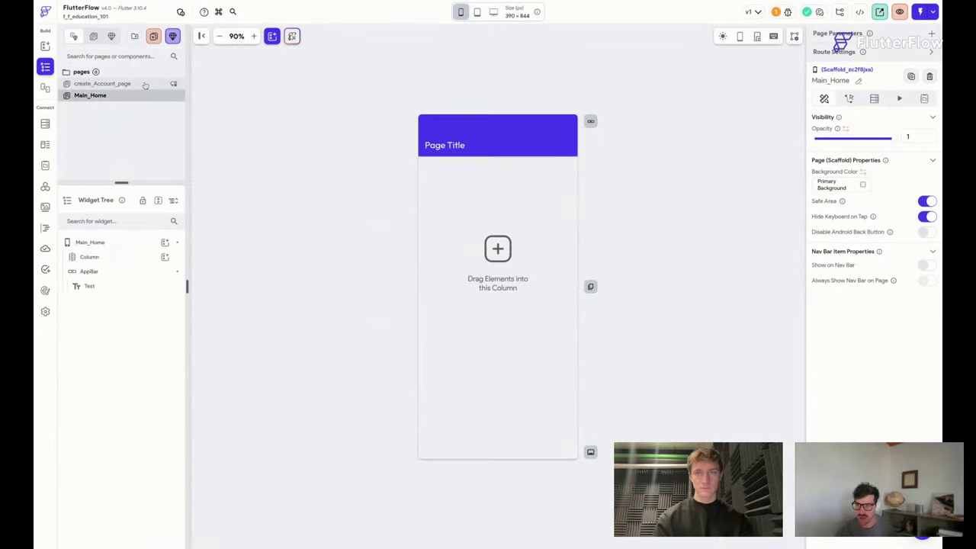
pyautogui.click(129, 84)
pyautogui.click(134, 93)
pyautogui.click(131, 84)
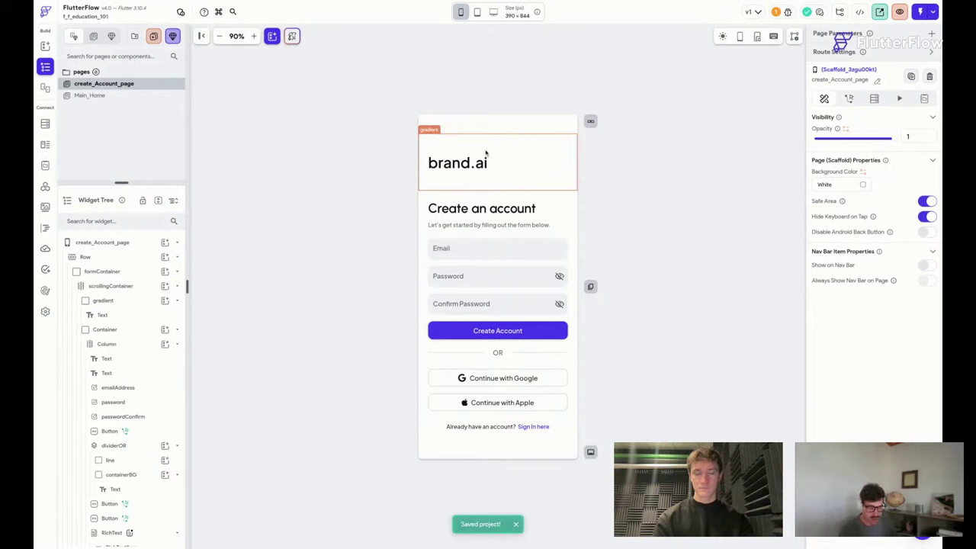
# Bring up the command palette with Cmd+K, ready for a new command.
pyautogui.press('super+k')
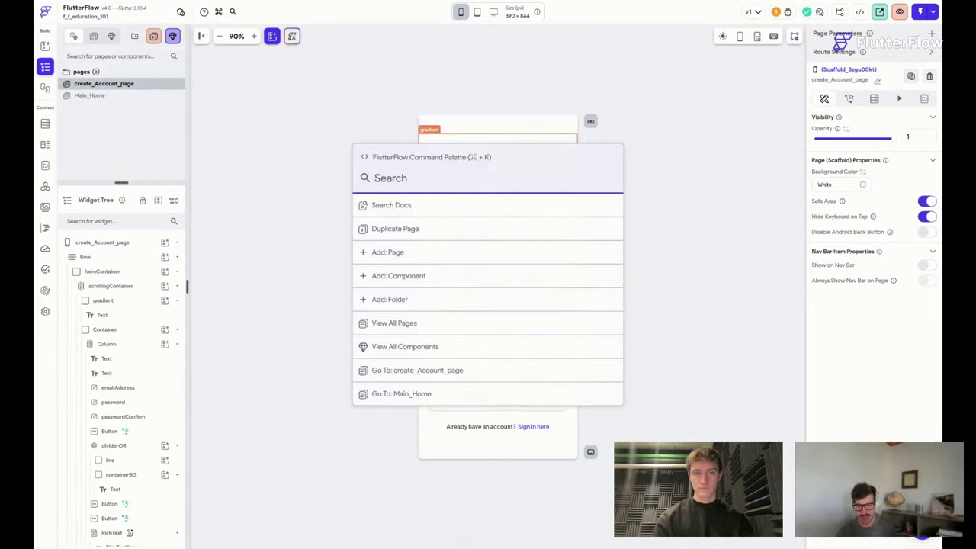
pyautogui.write('add')
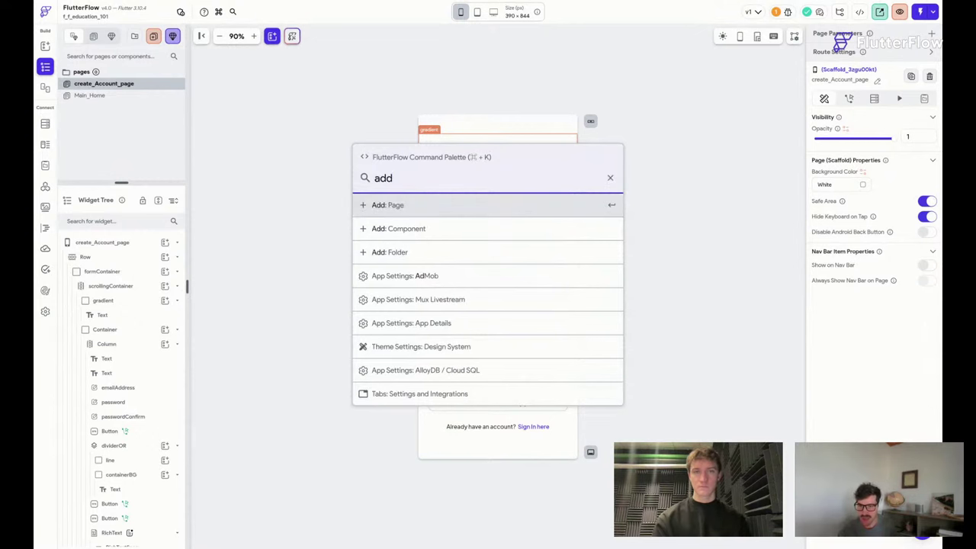
pyautogui.click(610, 177)
pyautogui.press('Escape')
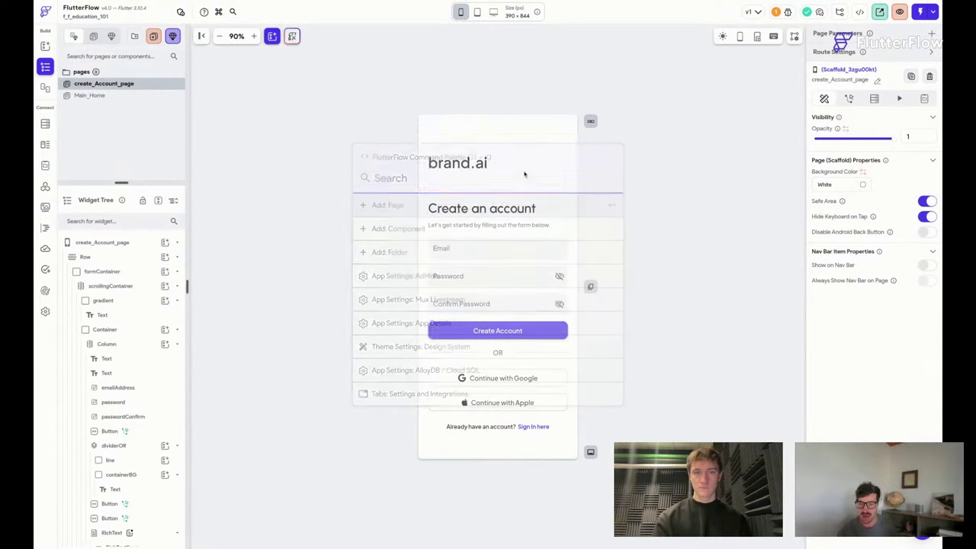
pyautogui.press('super+k')
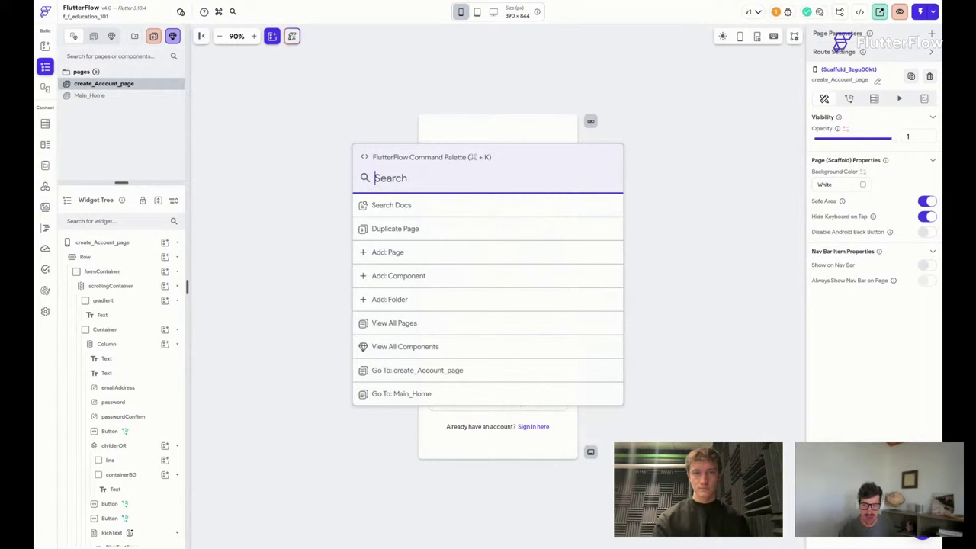
# Choose Add: Page from the command palette and clear the template search.
pyautogui.write('add')
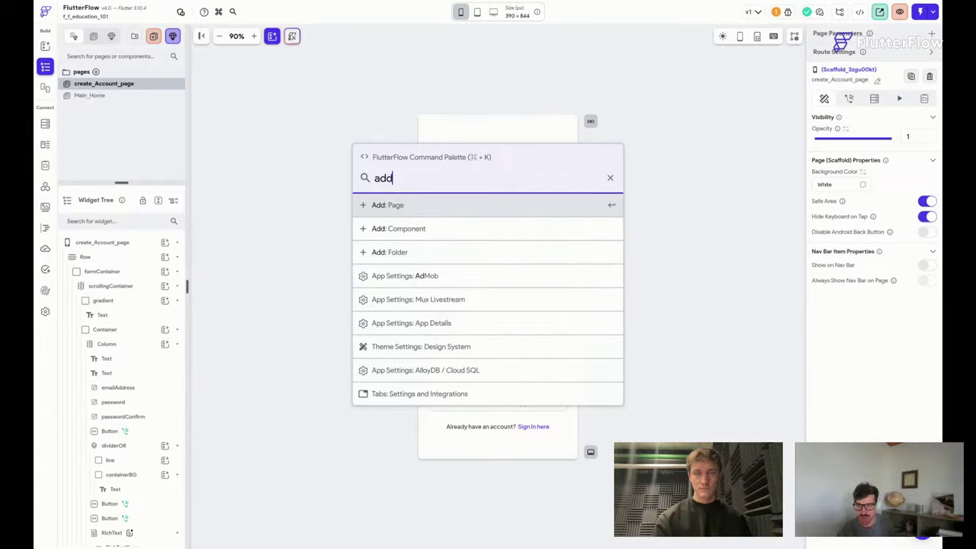
pyautogui.press('Return')
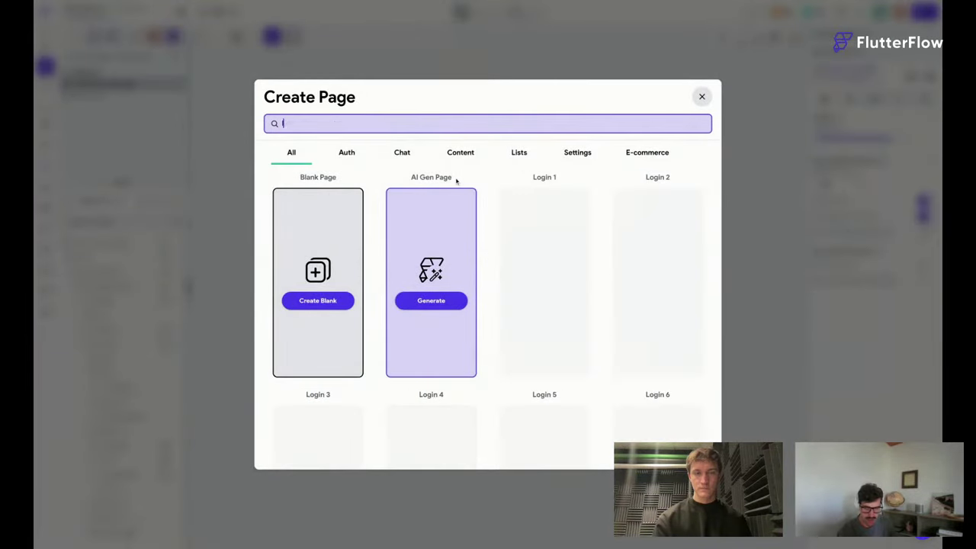
pyautogui.write('login_')
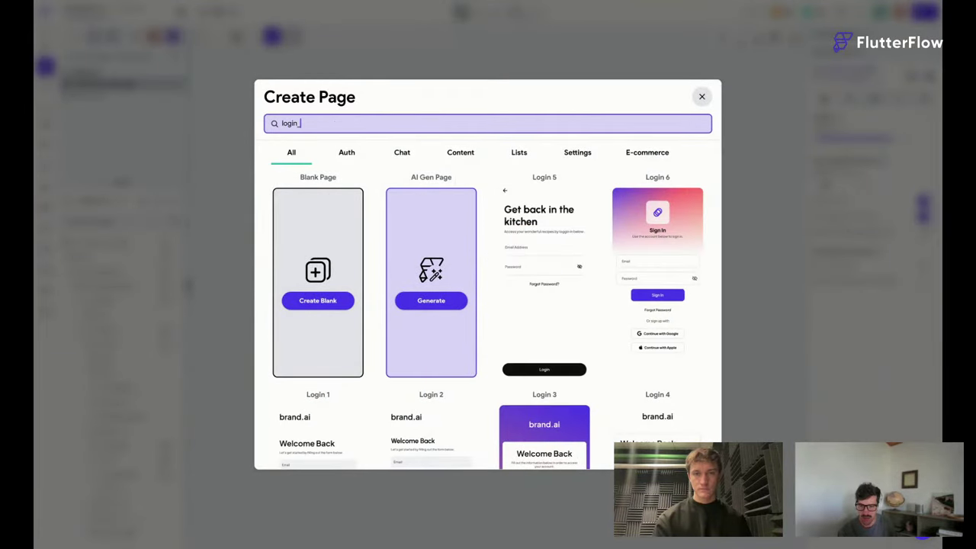
pyautogui.write('Account')
pyautogui.hotkey('ctrl', 'a')
pyautogui.press('BackSpace')
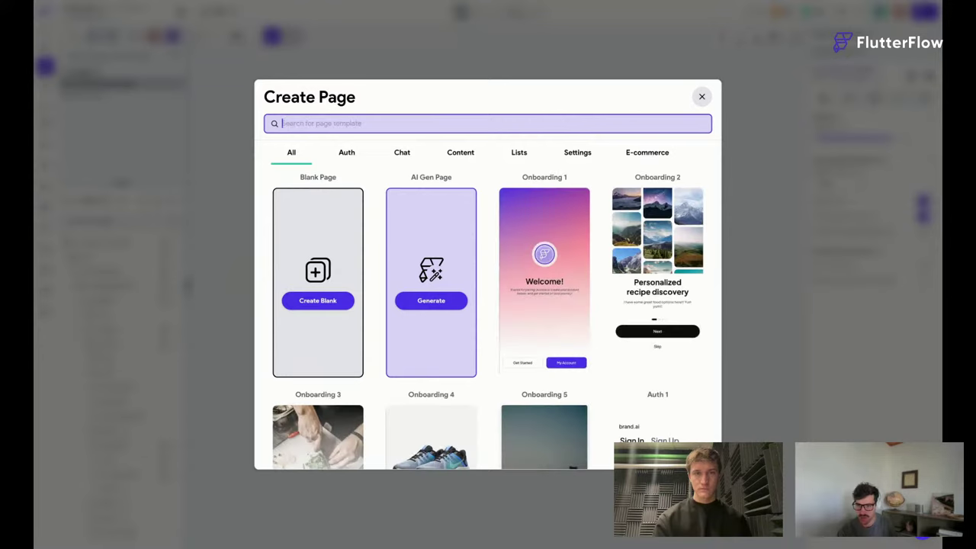
# Pick the Login 2 template in my theme and start naming it login_AccountPage.
pyautogui.scroll(-2, 512, 325)
pyautogui.write('login')
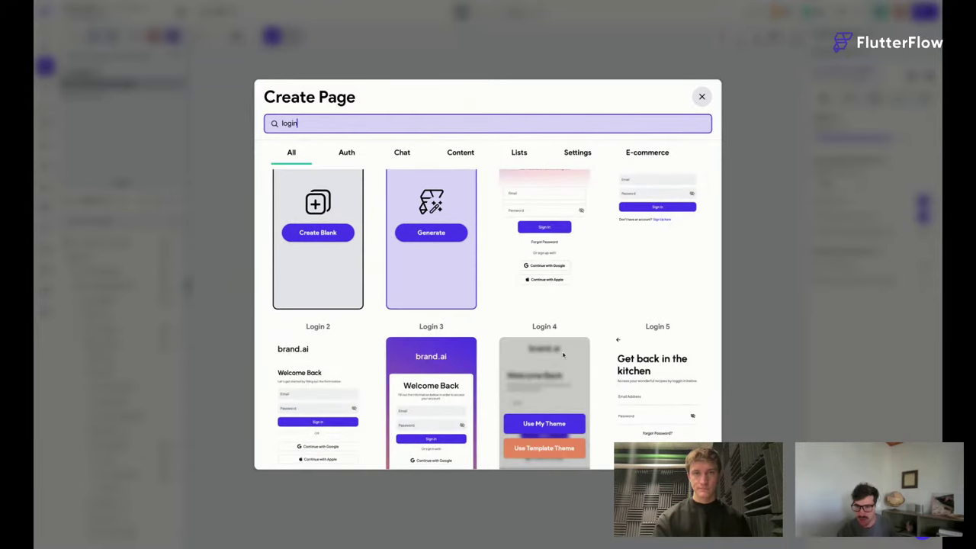
pyautogui.moveTo(553, 288)
pyautogui.scroll(-3, 554, 288)
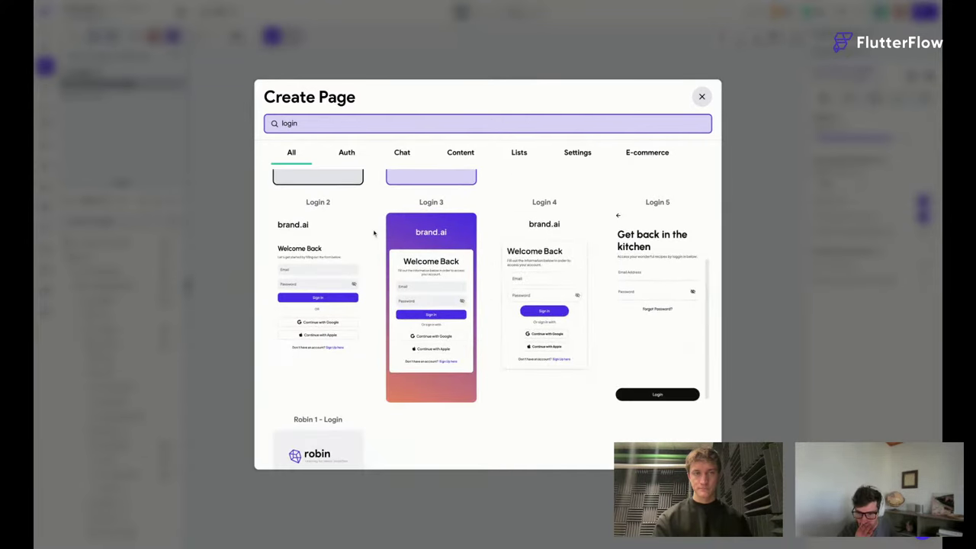
pyautogui.moveTo(322, 329)
pyautogui.click(317, 304)
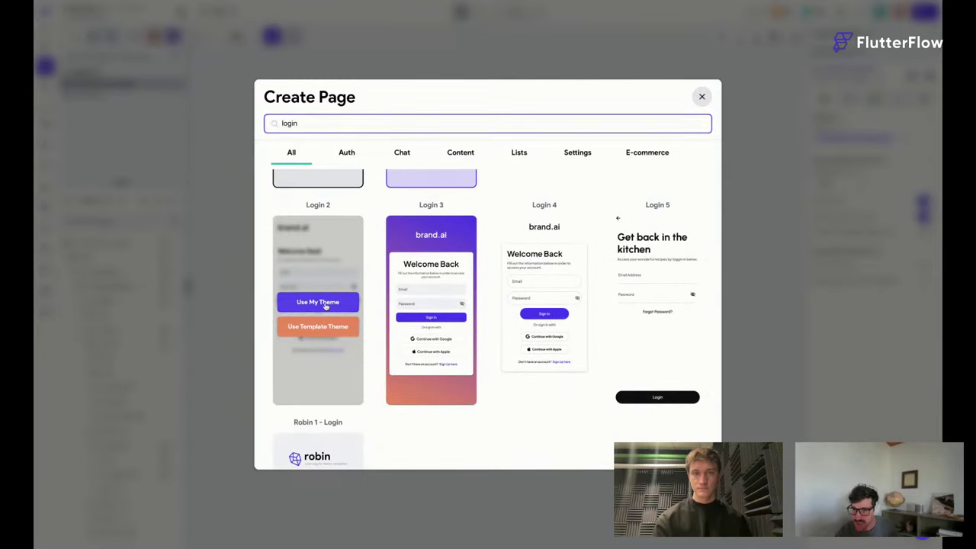
pyautogui.write('_AccountPage')
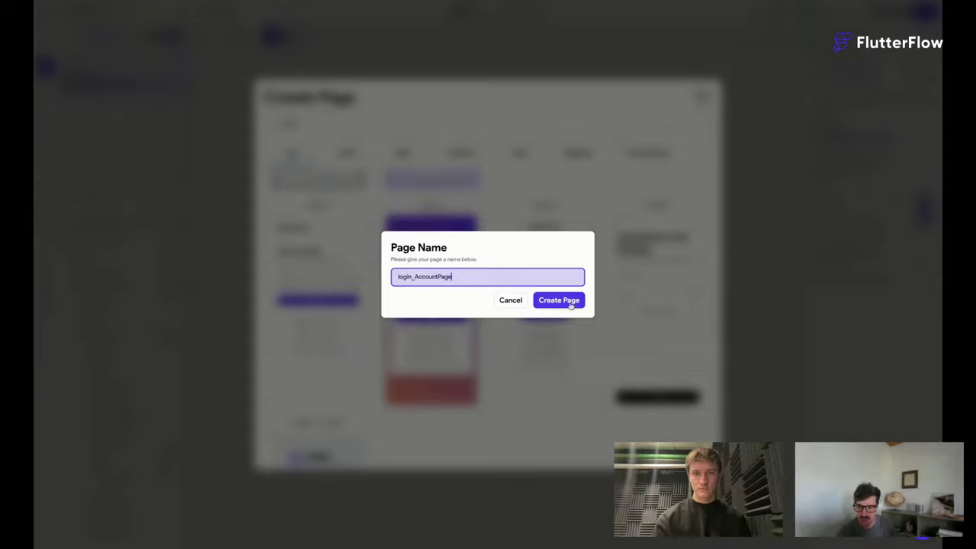
pyautogui.click(570, 302)
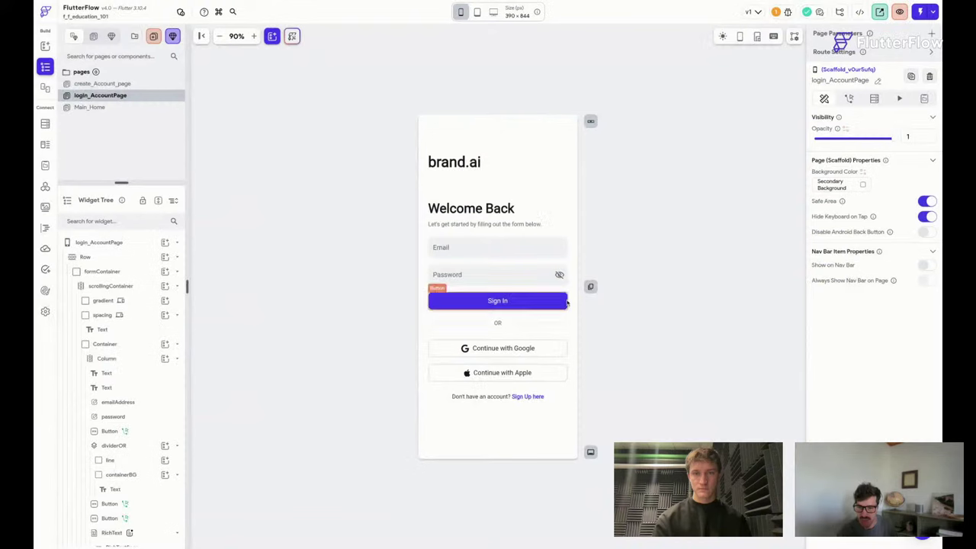
pyautogui.click(136, 83)
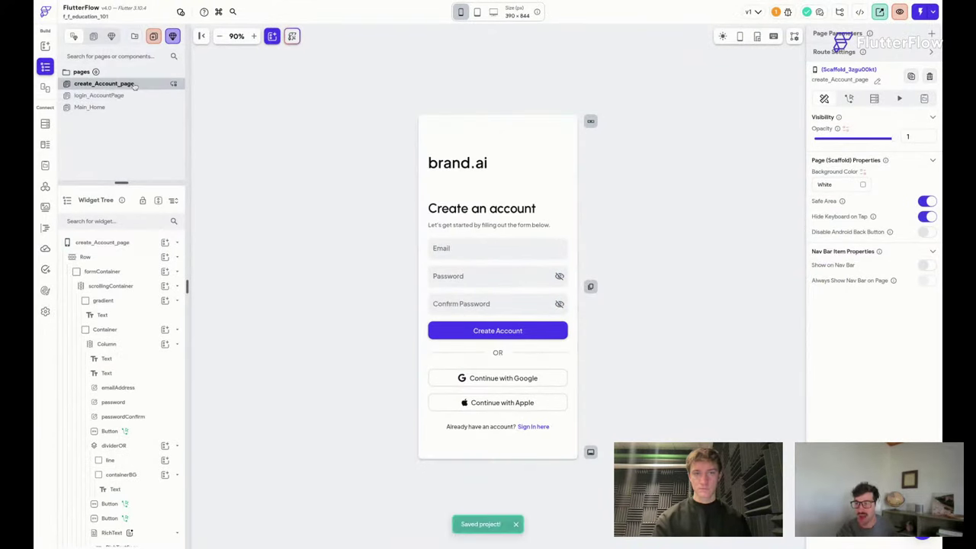
pyautogui.click(139, 94)
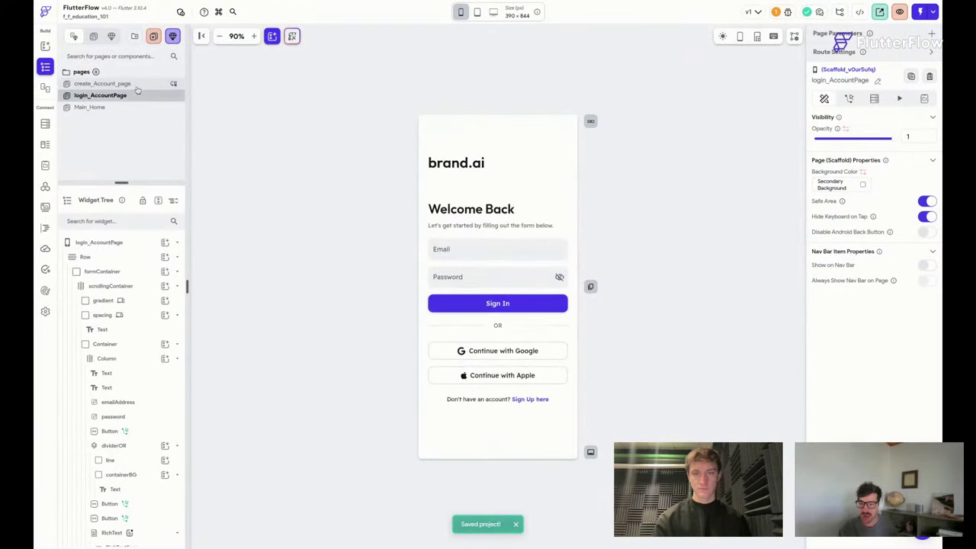
pyautogui.click(485, 401)
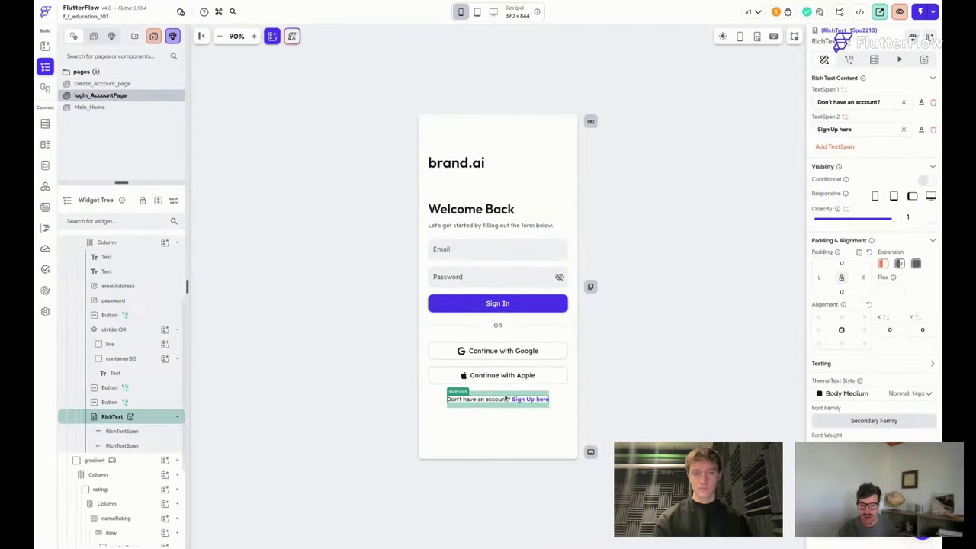
pyautogui.click(252, 37)
pyautogui.click(253, 37)
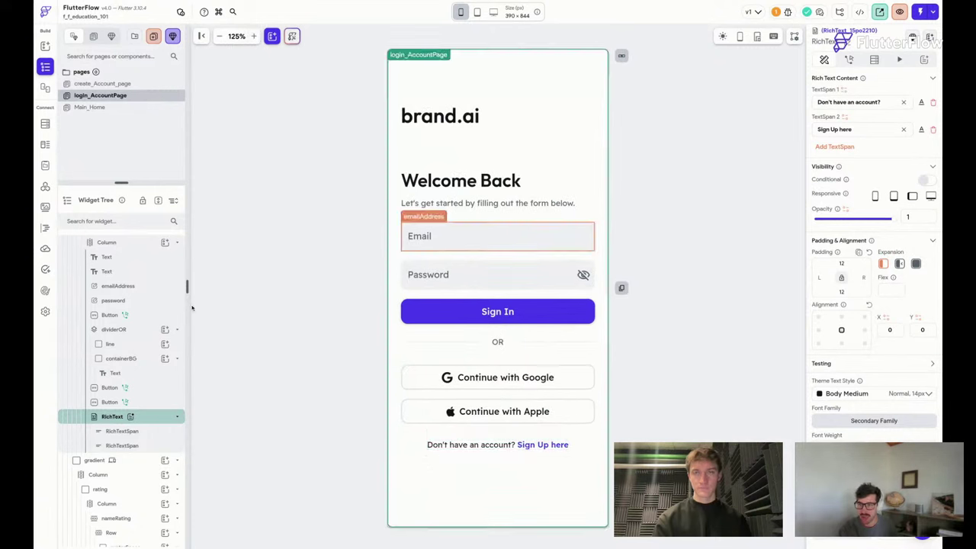
pyautogui.click(355, 539)
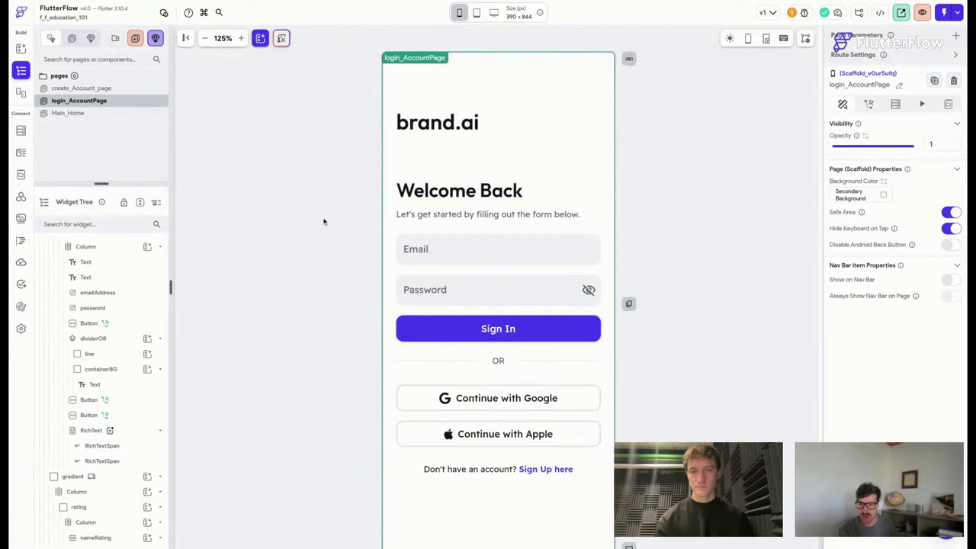
pyautogui.scroll(-1, 323, 221)
pyautogui.click(103, 89)
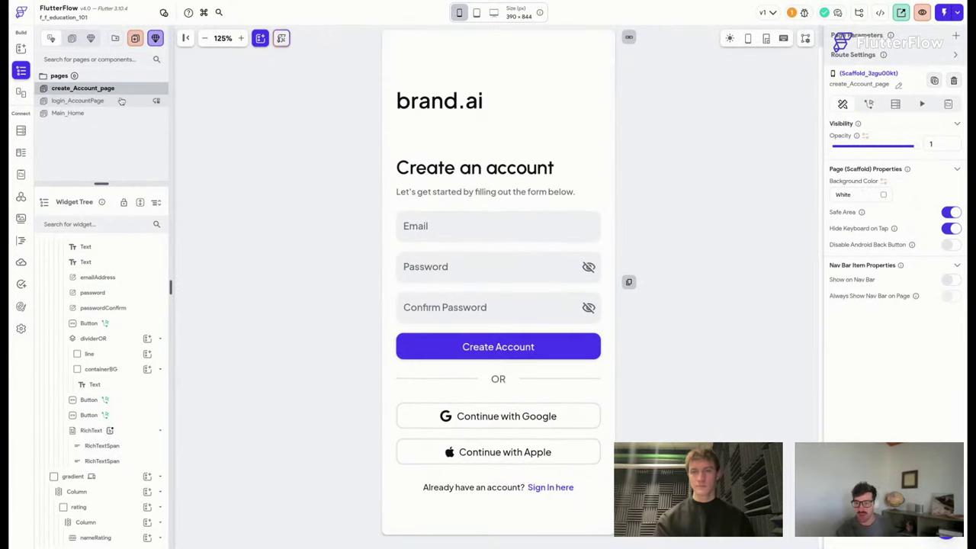
pyautogui.click(122, 101)
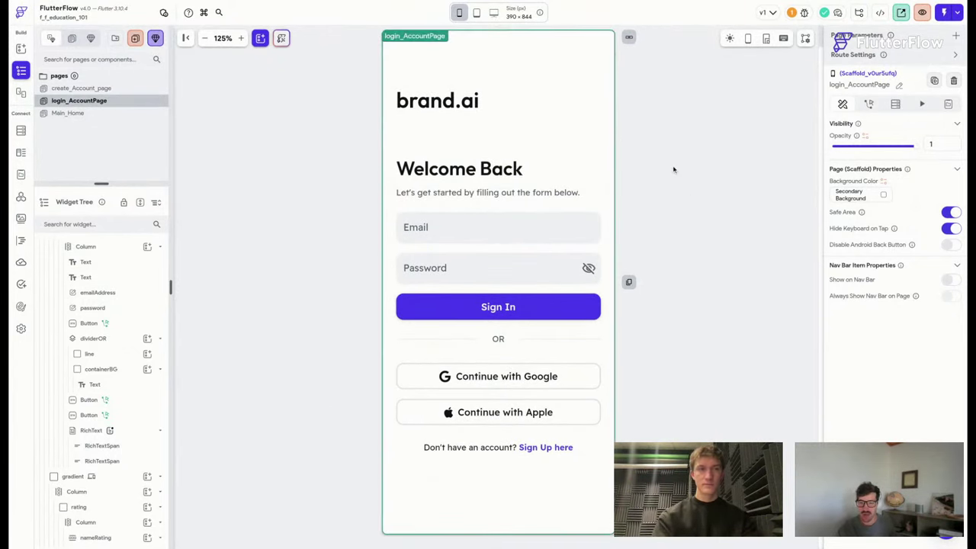
pyautogui.click(476, 12)
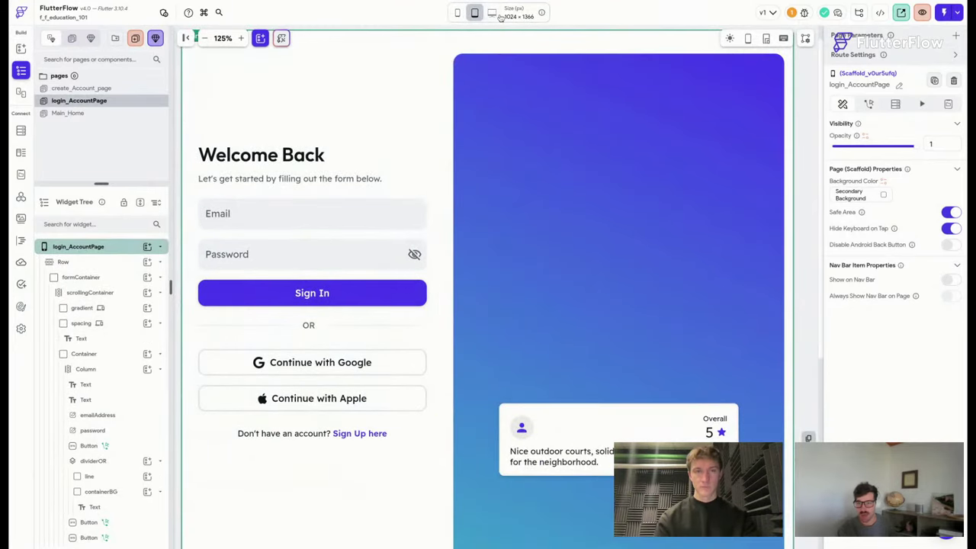
pyautogui.click(493, 14)
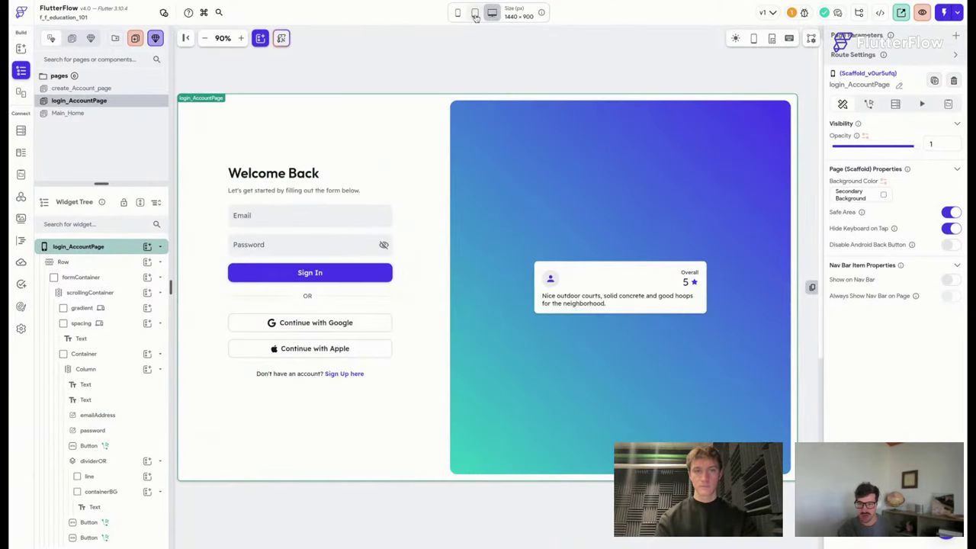
pyautogui.click(474, 13)
pyautogui.click(459, 13)
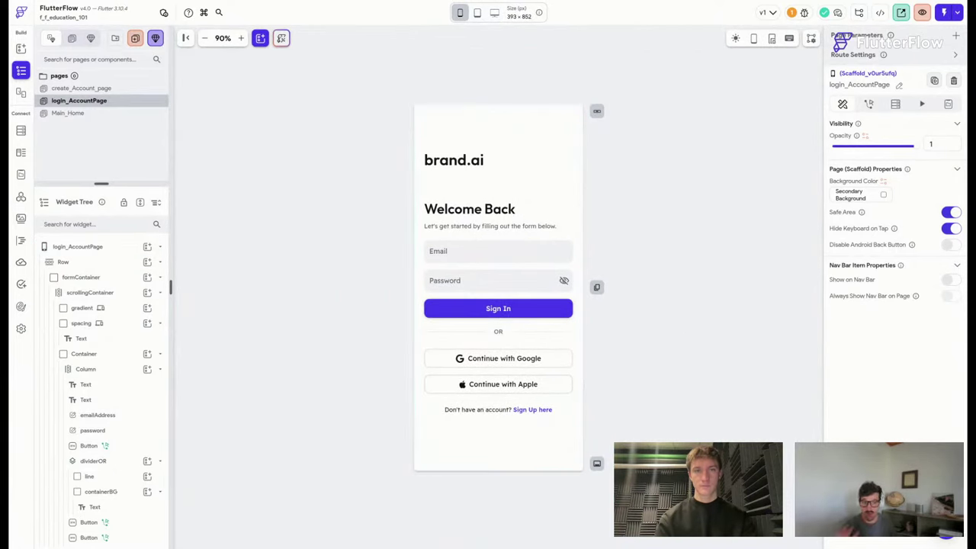
# Select the login page's 'Sign Up here' rich text and start adding an action.
pyautogui.click(241, 38)
pyautogui.click(241, 38)
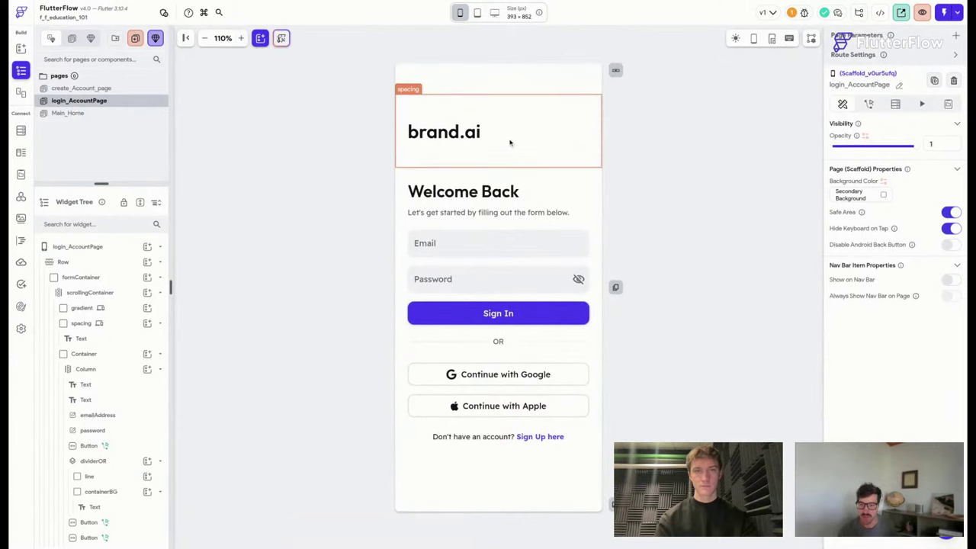
pyautogui.click(512, 438)
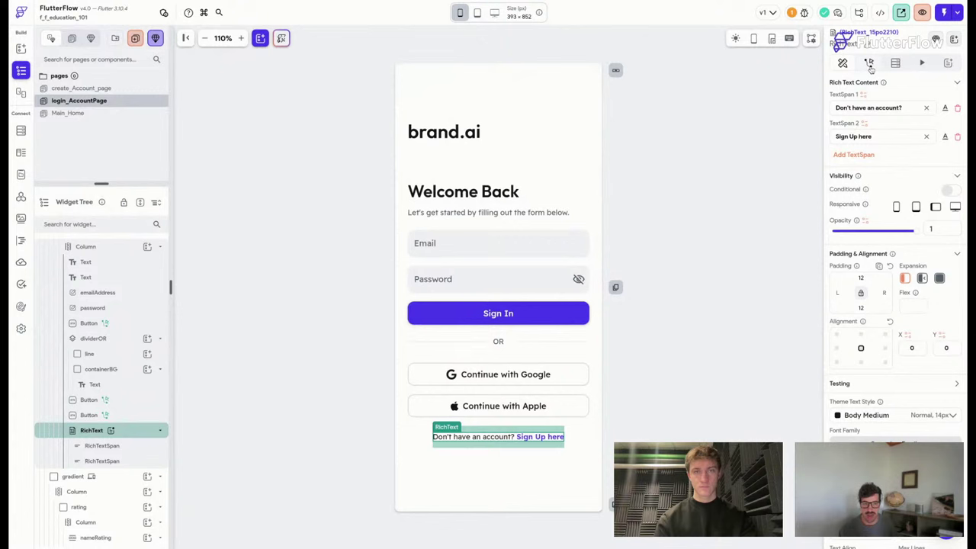
pyautogui.click(869, 64)
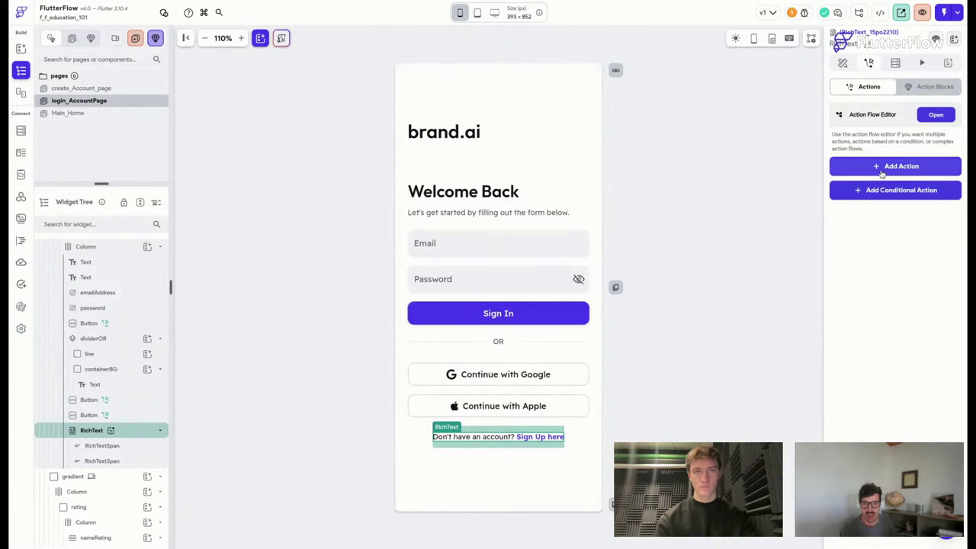
pyautogui.click(936, 115)
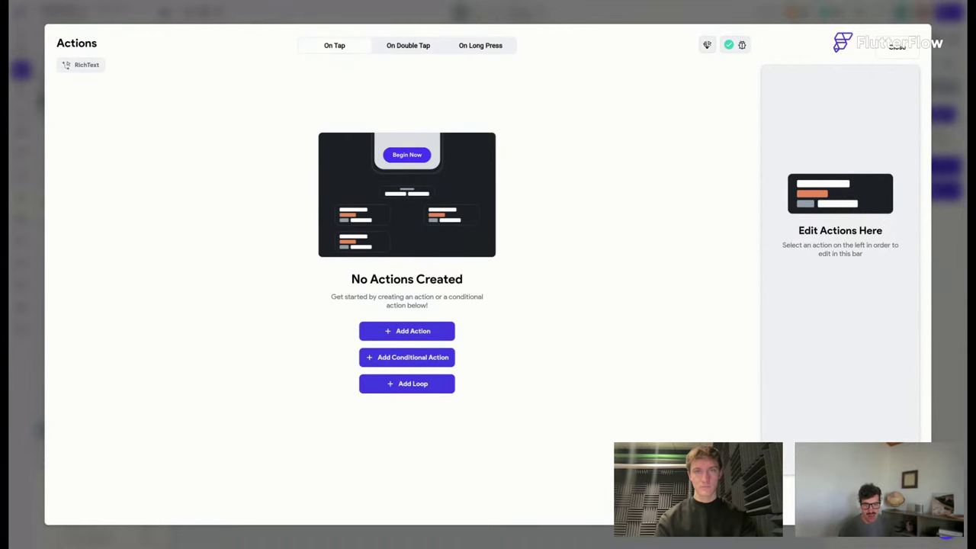
pyautogui.click(896, 46)
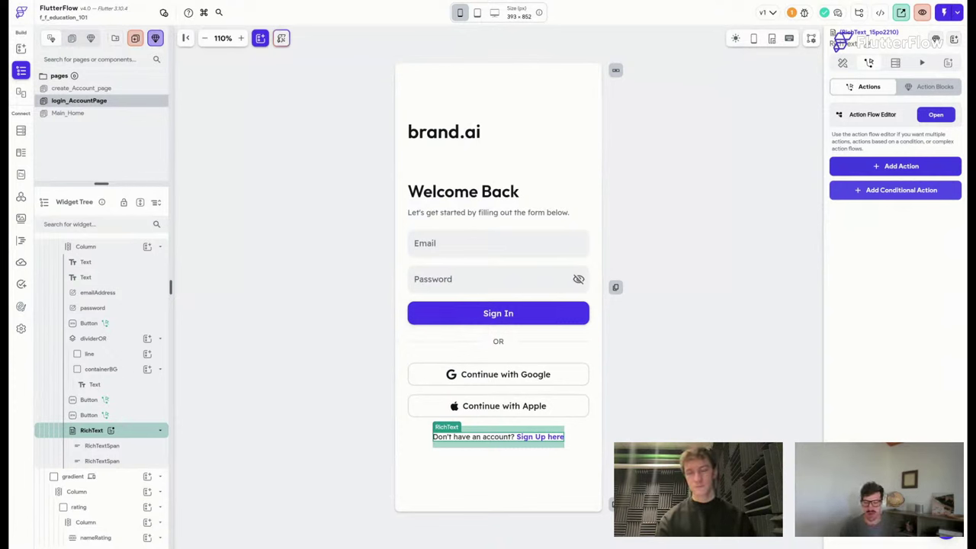
pyautogui.click(898, 166)
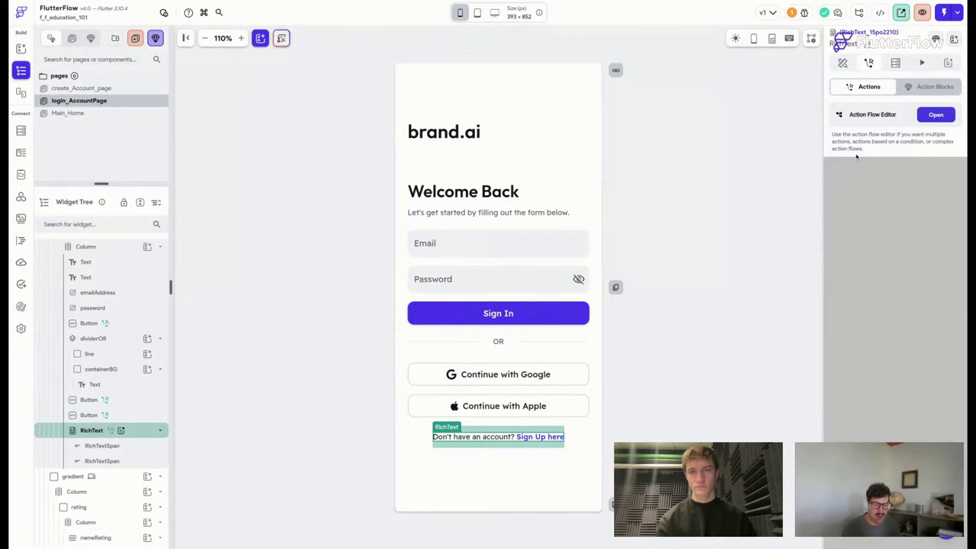
# Enable the Email/Password sign-in provider in Firebase Authentication and save it.
pyautogui.click(54, 3)
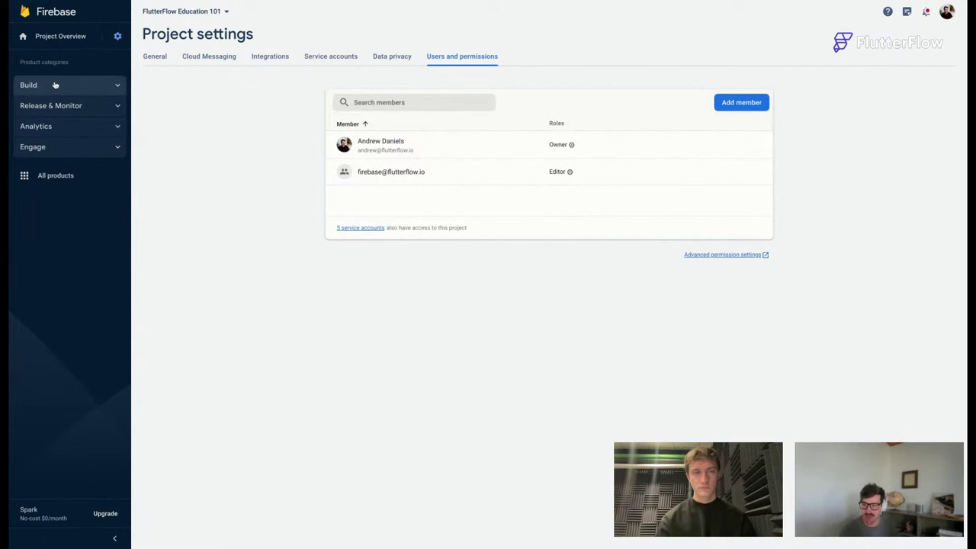
pyautogui.click(54, 84)
pyautogui.click(70, 103)
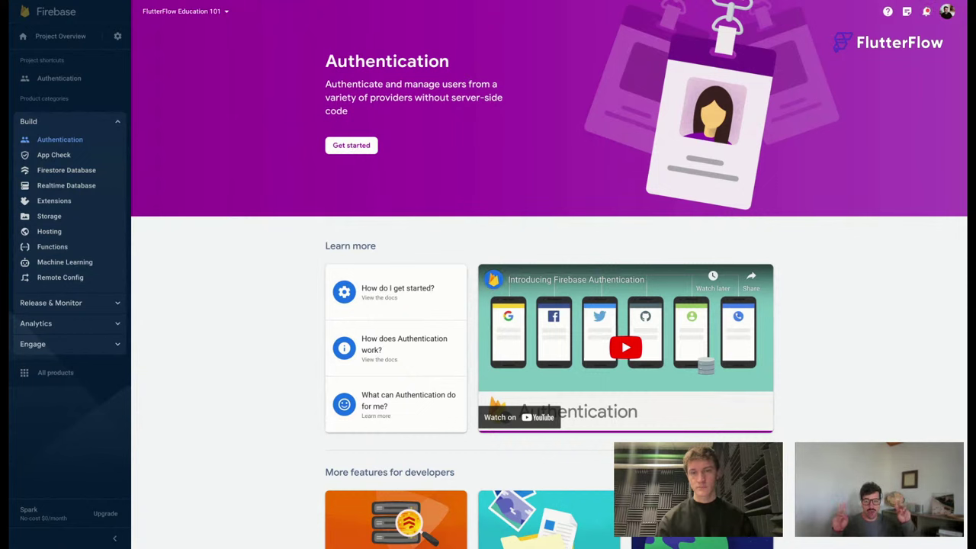
pyautogui.click(350, 145)
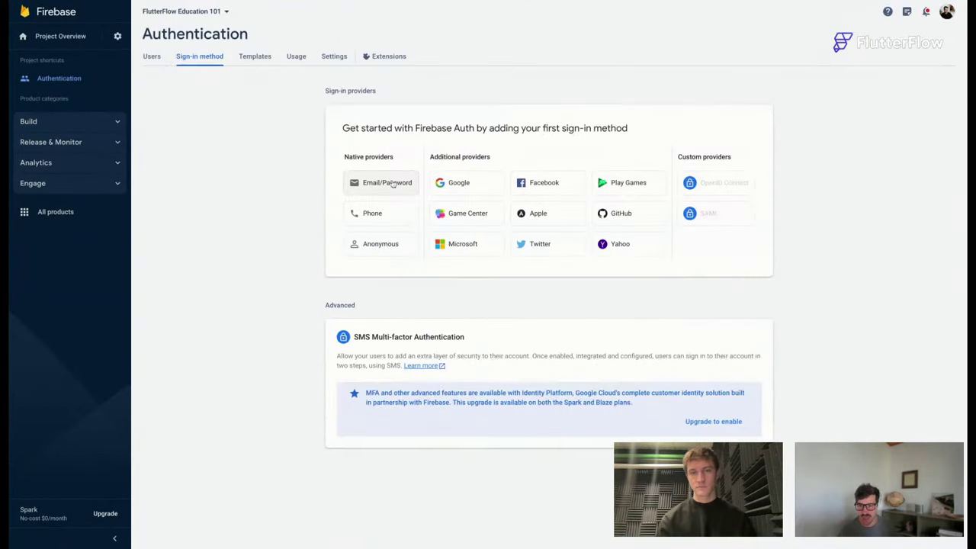
pyautogui.click(395, 184)
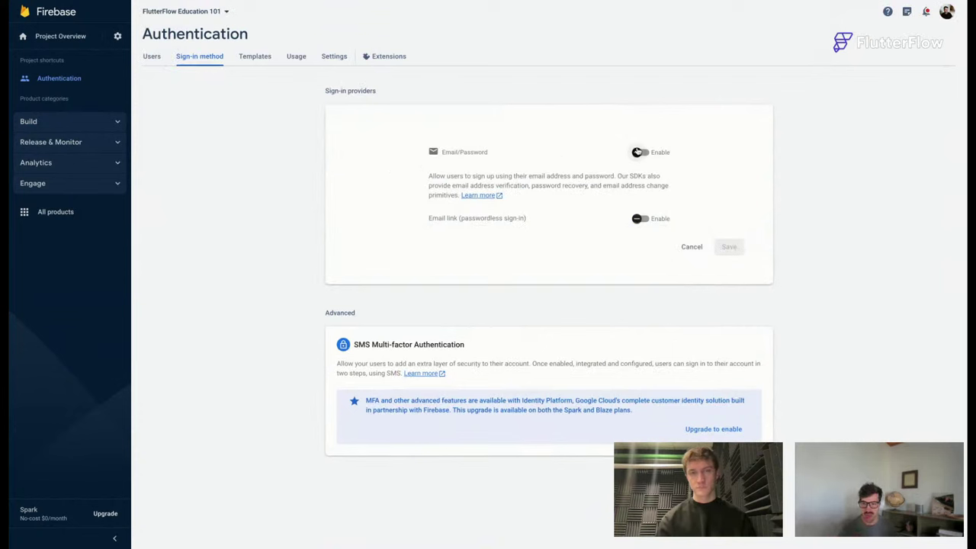
pyautogui.click(639, 152)
pyautogui.click(730, 247)
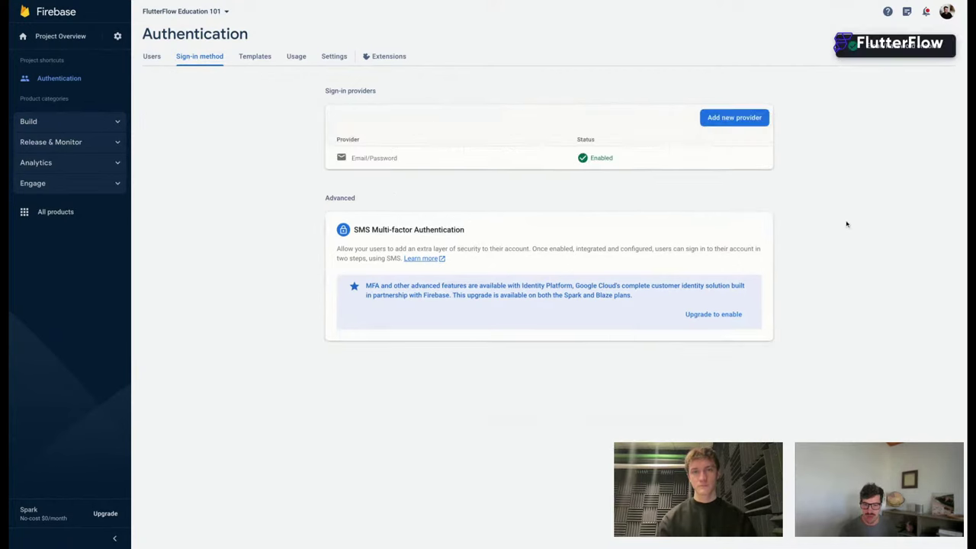
pyautogui.click(720, 122)
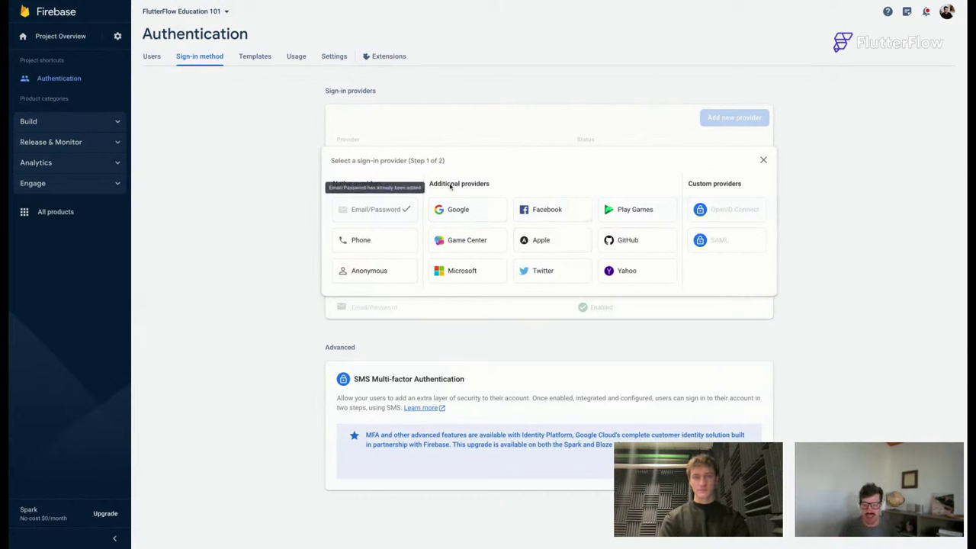
pyautogui.click(65, 125)
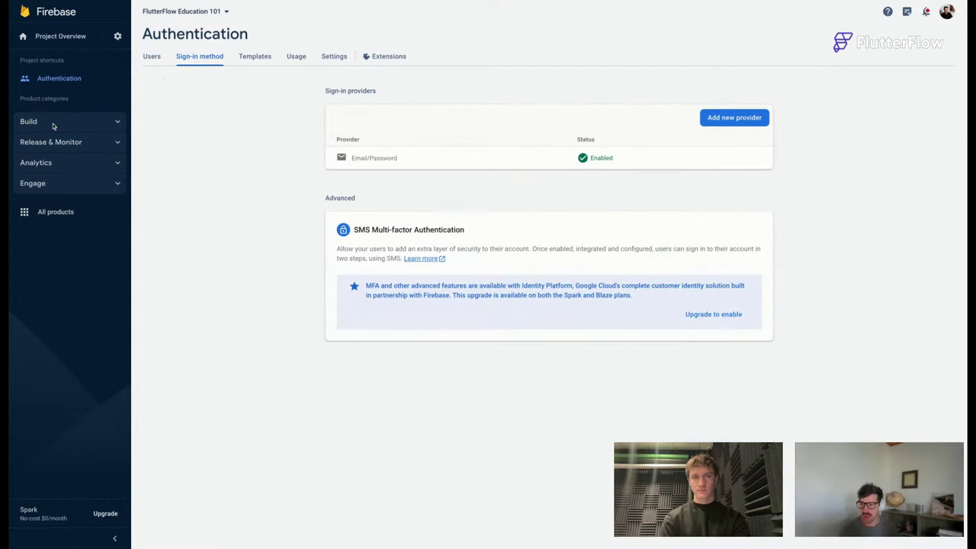
pyautogui.click(40, 125)
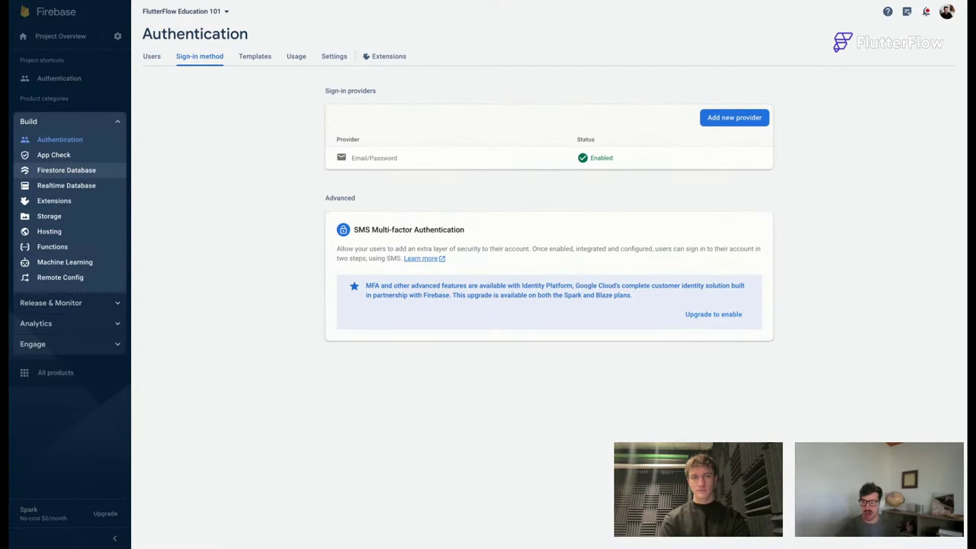
# Start creating a Firestore database and compare the test-mode and production-mode security rules.
pyautogui.click(64, 170)
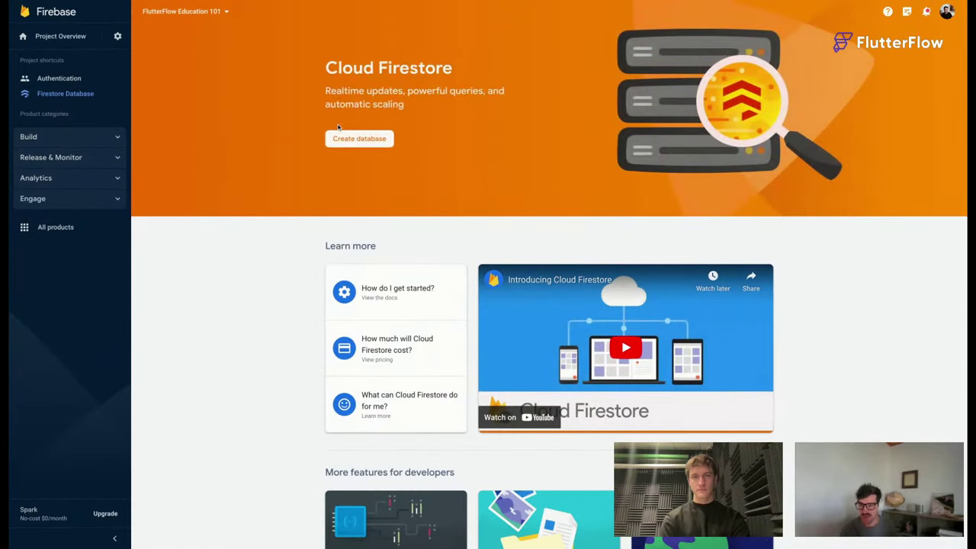
pyautogui.click(359, 139)
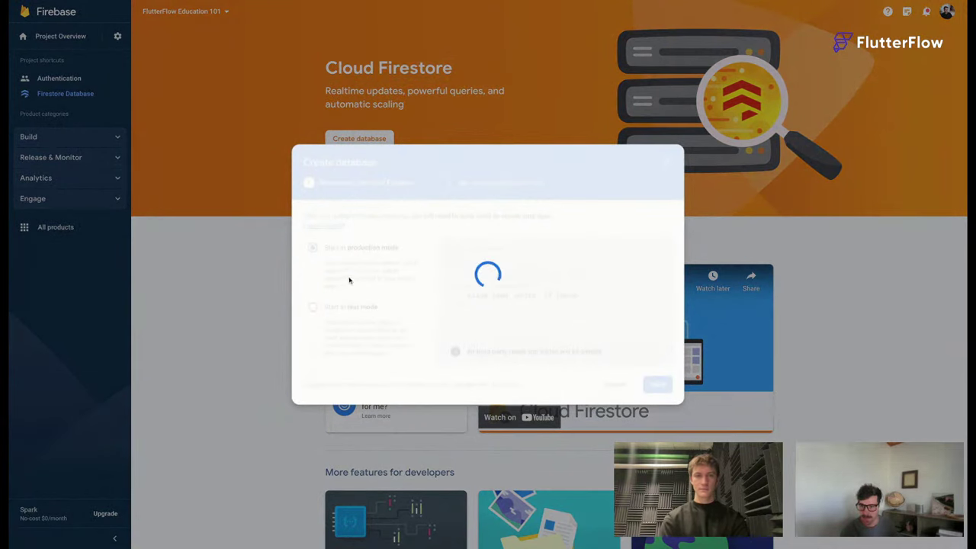
pyautogui.click(312, 307)
pyautogui.click(313, 238)
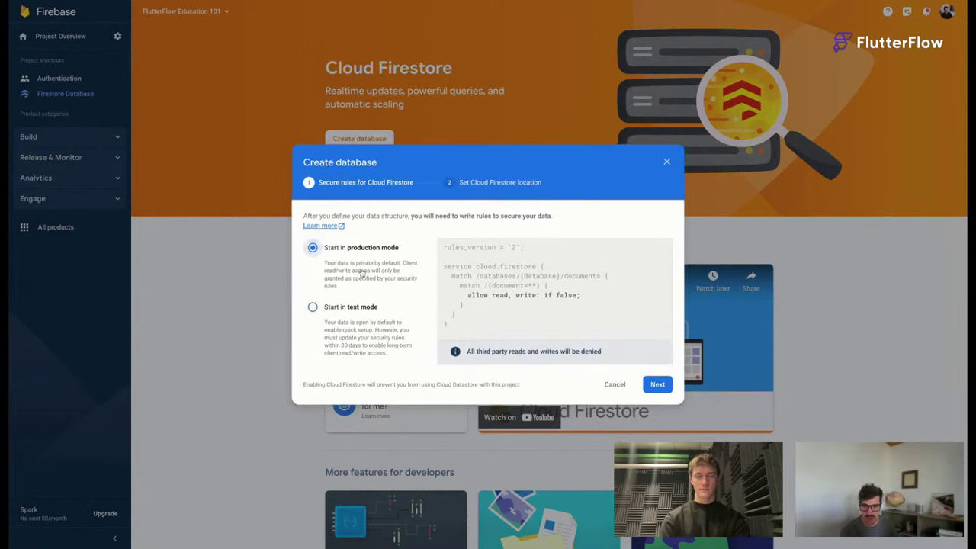
pyautogui.click(312, 308)
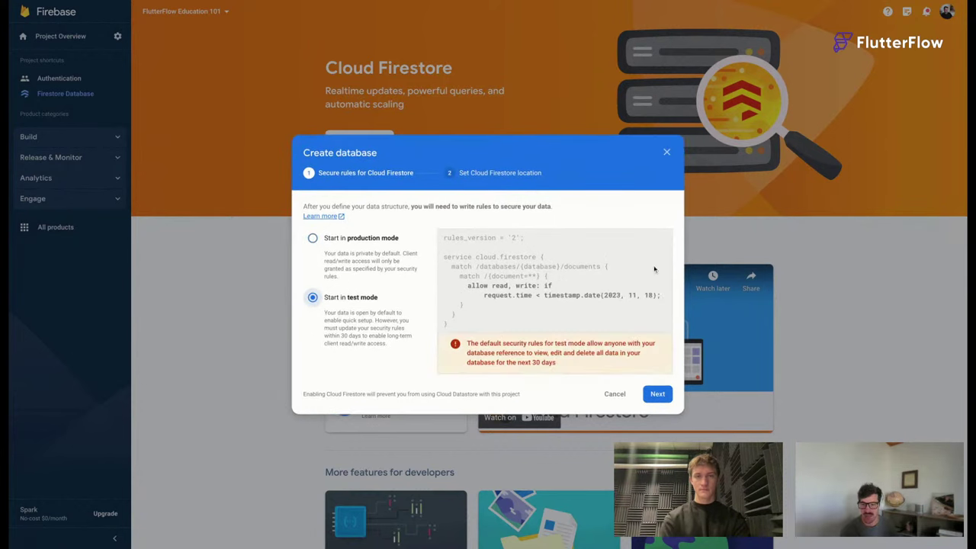
pyautogui.moveTo(486, 299); pyautogui.dragTo(661, 298)
pyautogui.click(662, 297)
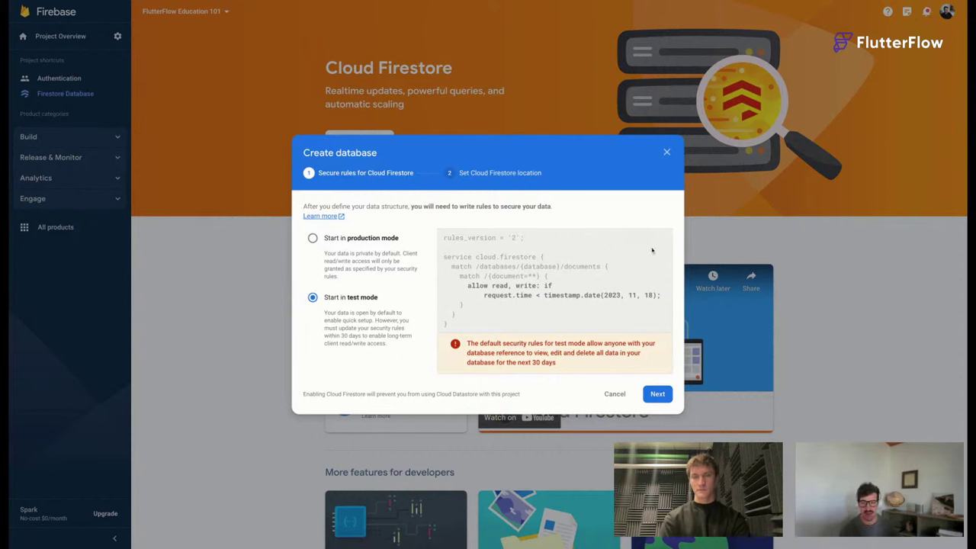
# Choose production mode and enable Firestore in the nam5 (United States) location.
pyautogui.click(313, 239)
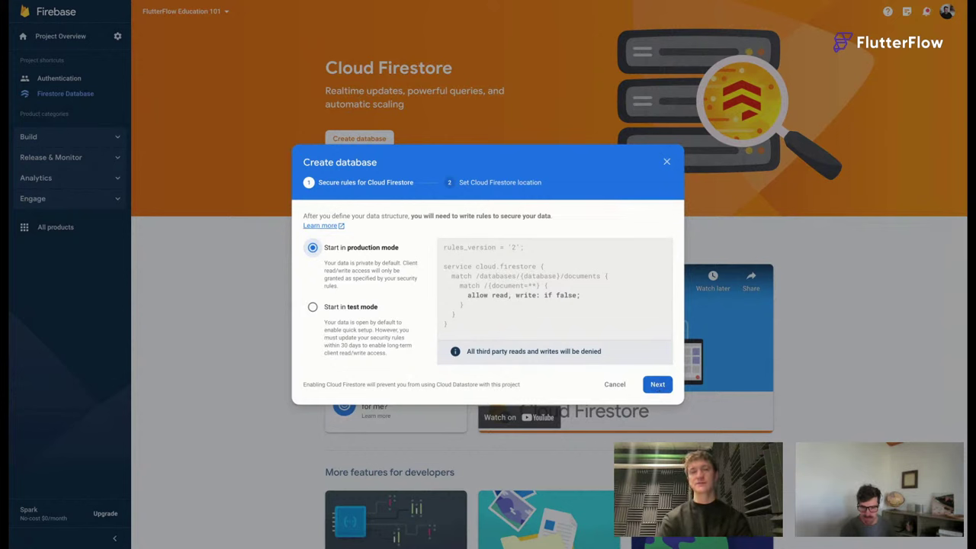
pyautogui.click(657, 384)
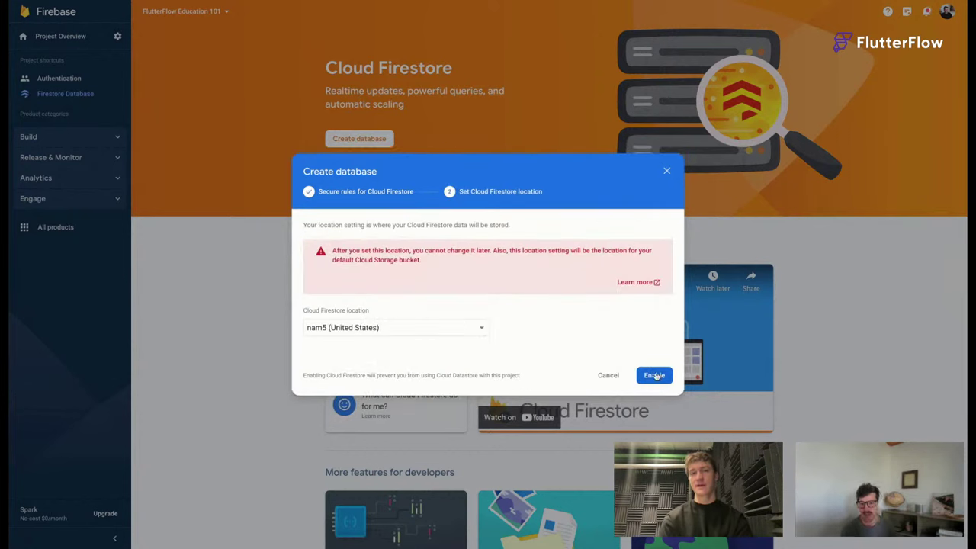
pyautogui.click(654, 375)
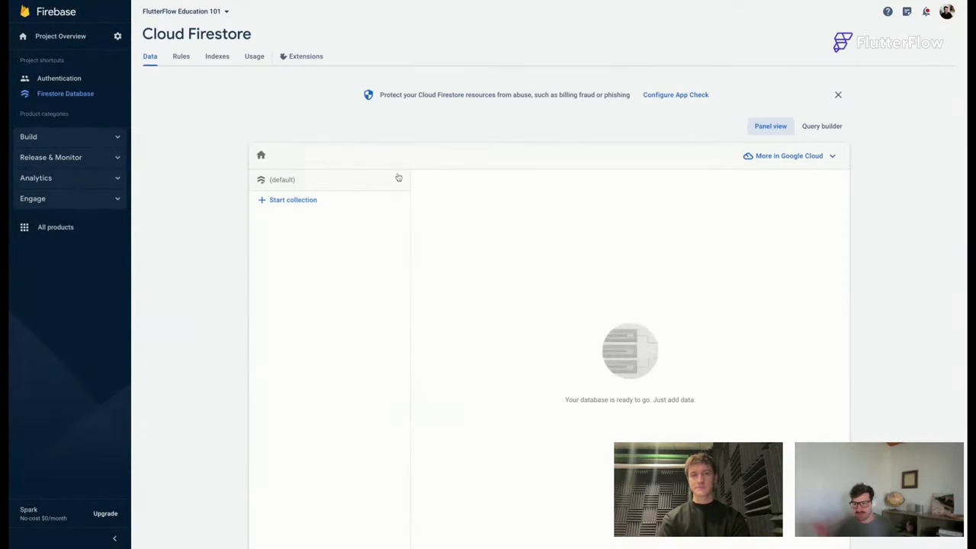
# Set up Cloud Storage with production rules and the default location, creating the default bucket.
pyautogui.click(65, 140)
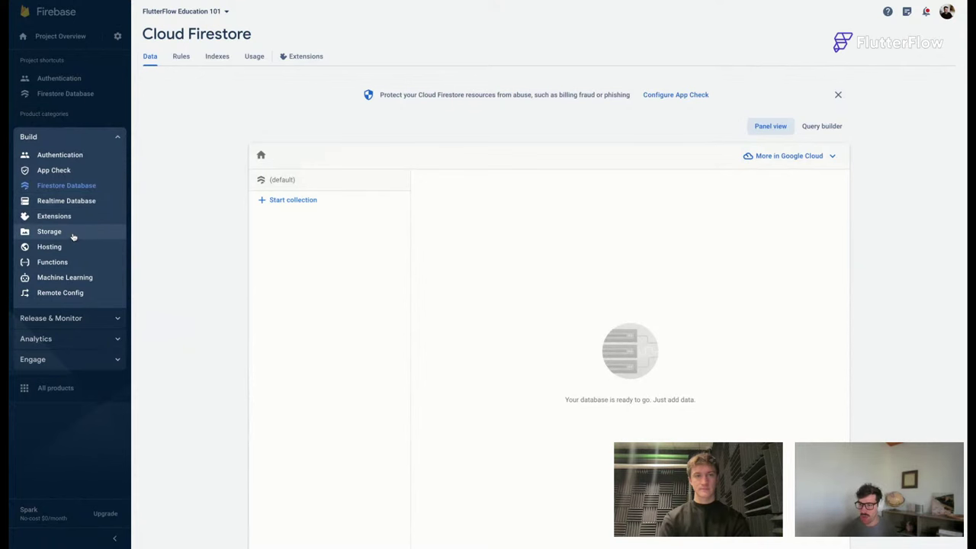
pyautogui.click(49, 231)
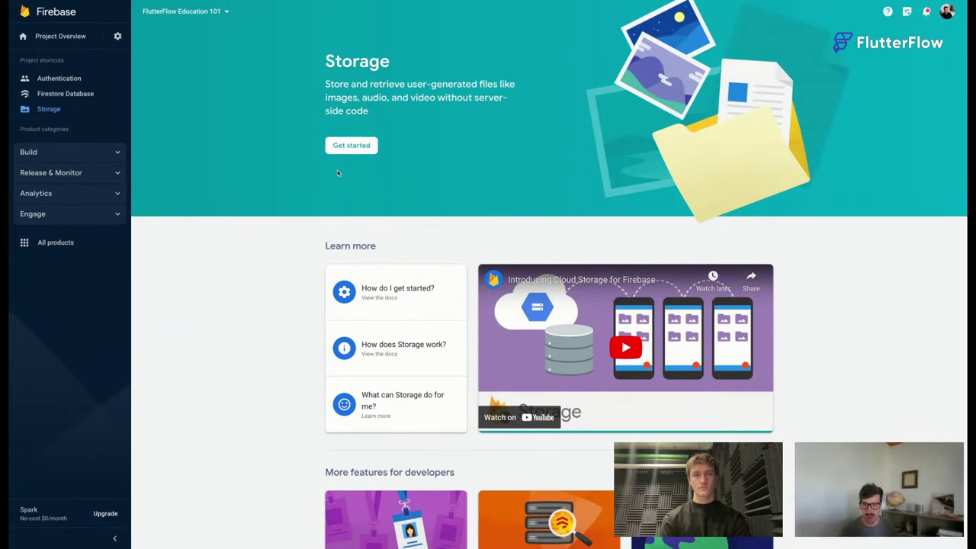
pyautogui.click(352, 146)
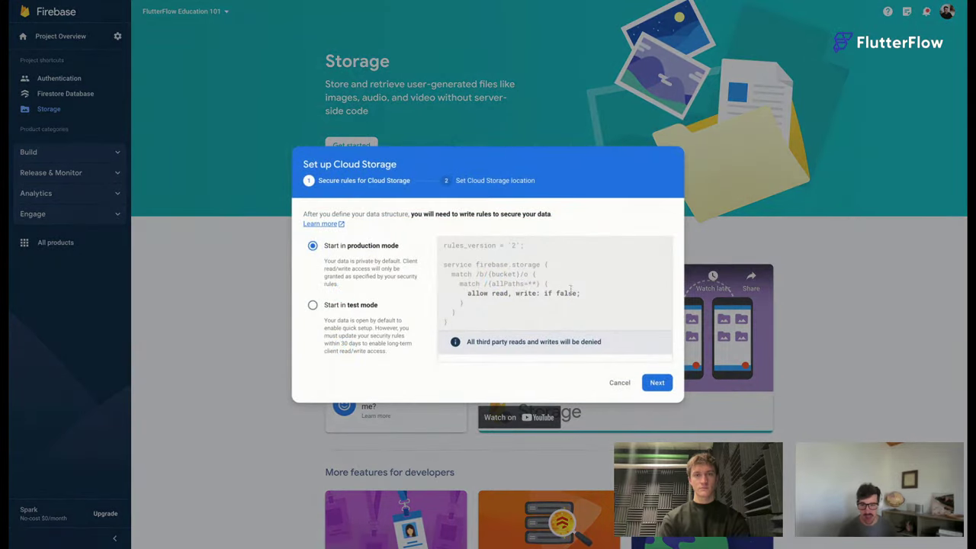
pyautogui.click(657, 383)
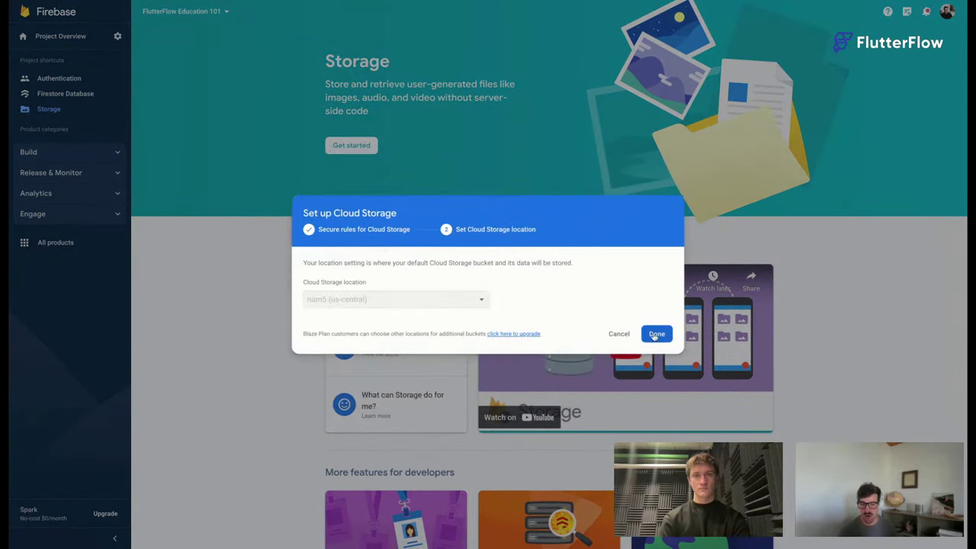
pyautogui.click(655, 334)
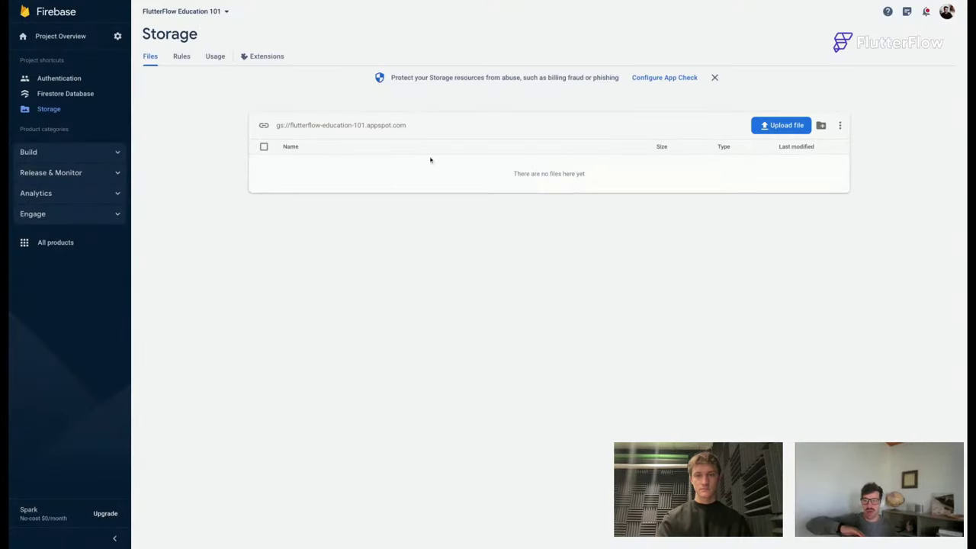
# Check the Firestore data page, the empty Storage bucket and the empty Authentication users list.
pyautogui.click(58, 79)
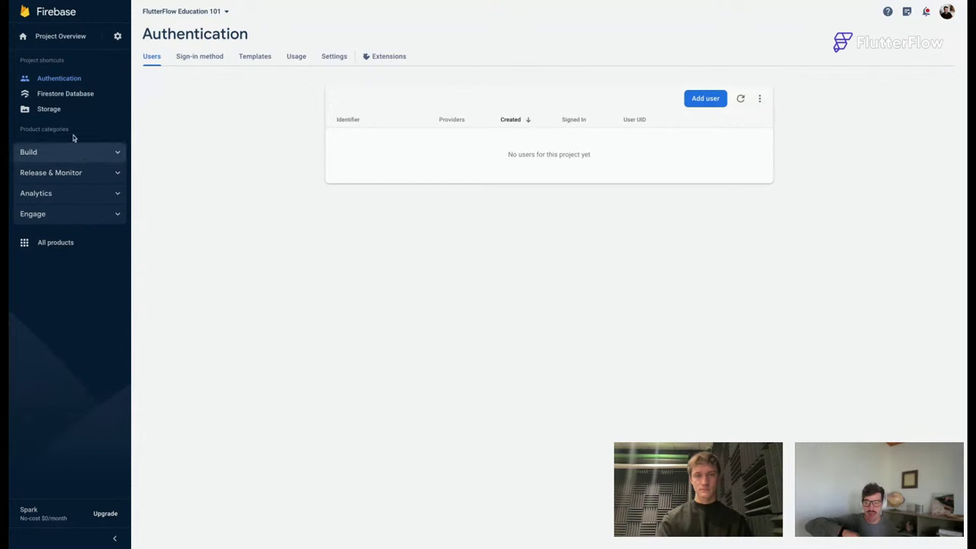
pyautogui.click(85, 94)
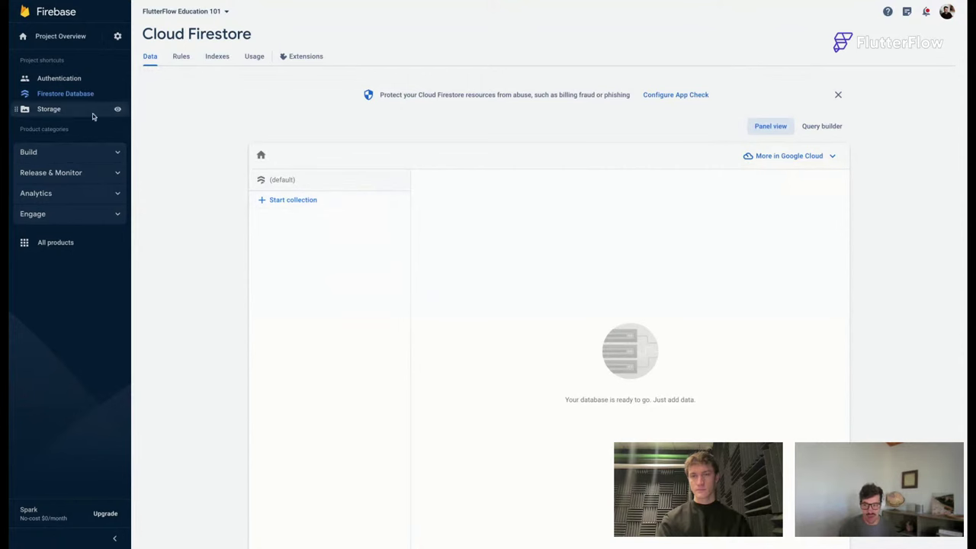
pyautogui.click(74, 79)
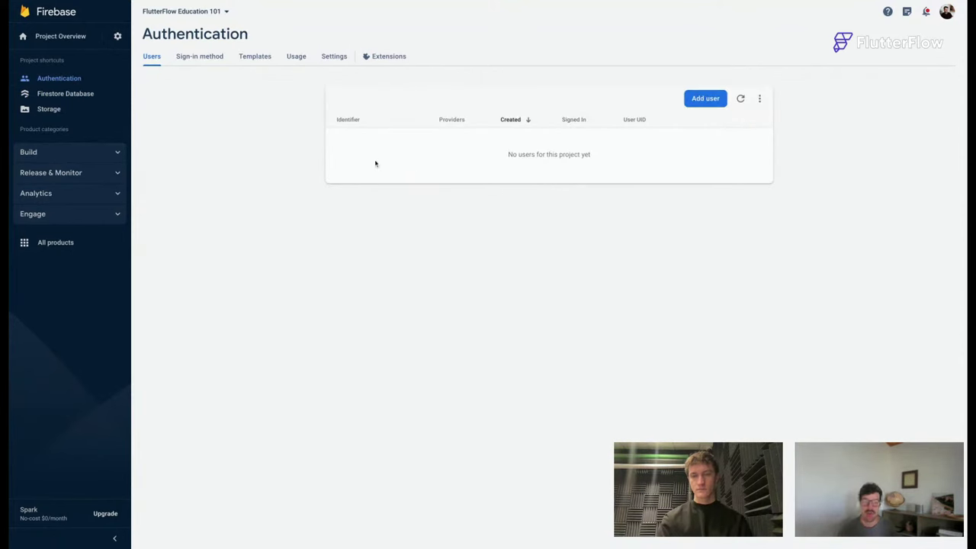
pyautogui.click(58, 108)
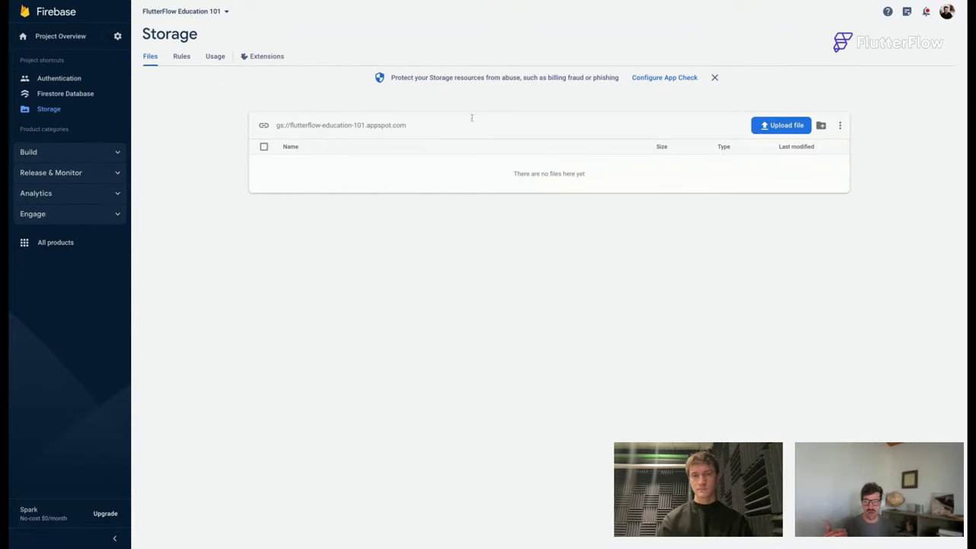
pyautogui.click(59, 78)
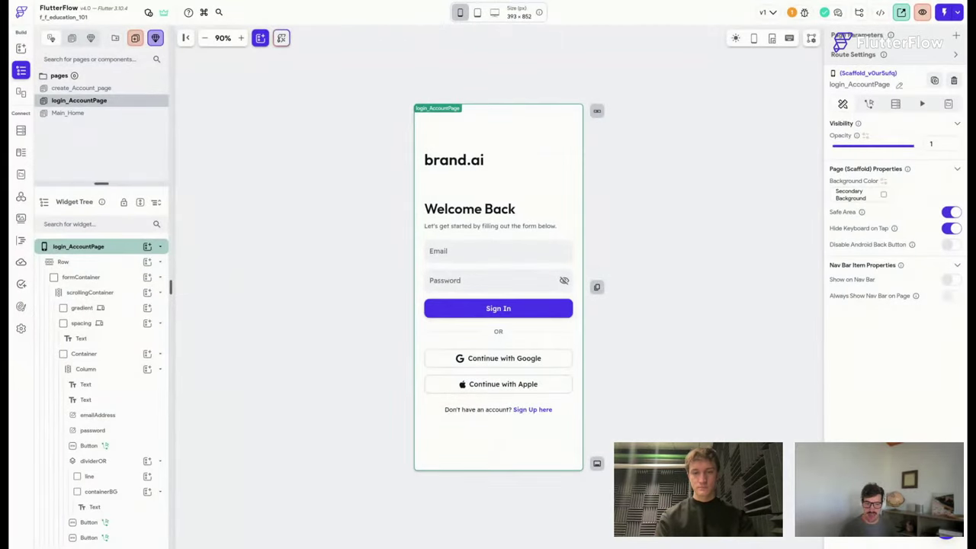
# Add a Navigate To create_Account_page action with Fade transition to the 'Sign Up here' text, then save.
pyautogui.click(240, 38)
pyautogui.click(240, 37)
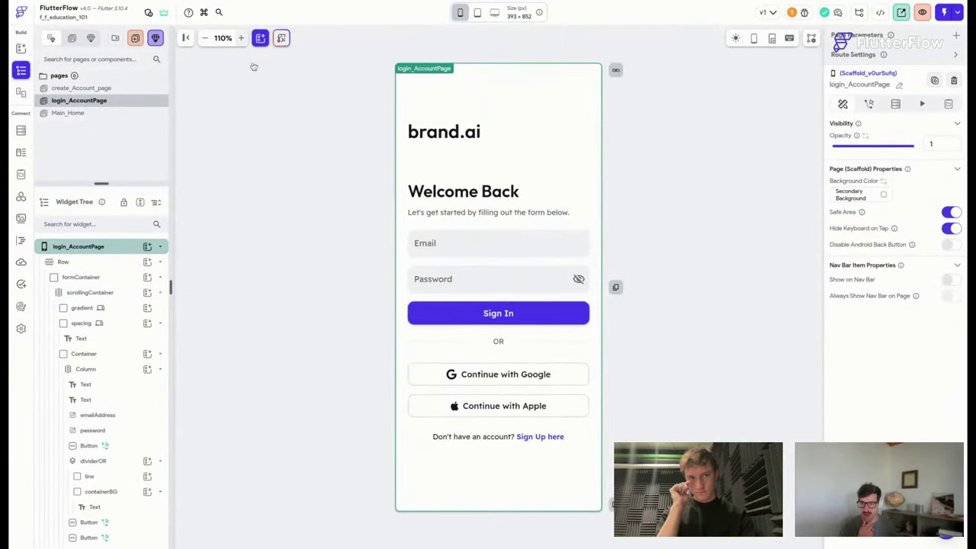
pyautogui.click(501, 436)
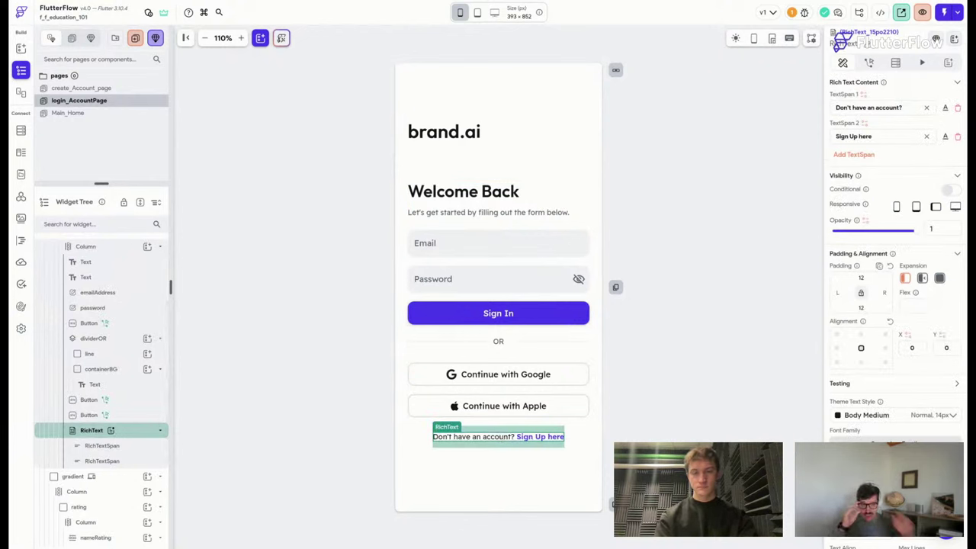
pyautogui.click(869, 64)
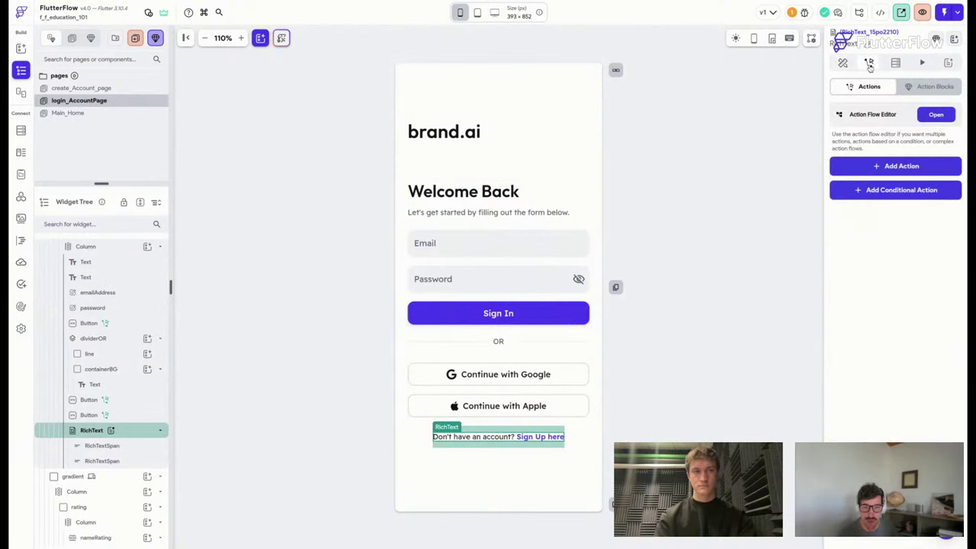
pyautogui.click(908, 169)
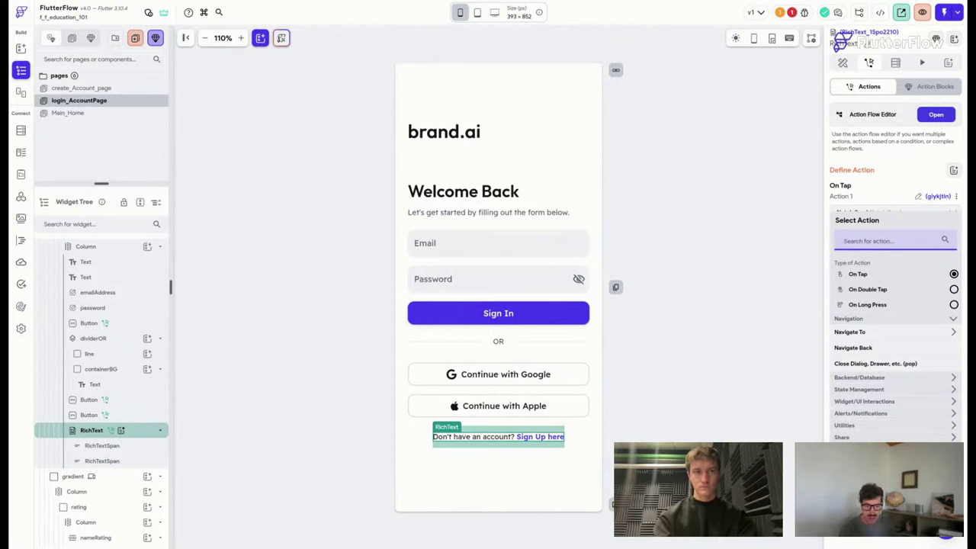
pyautogui.write('navigate')
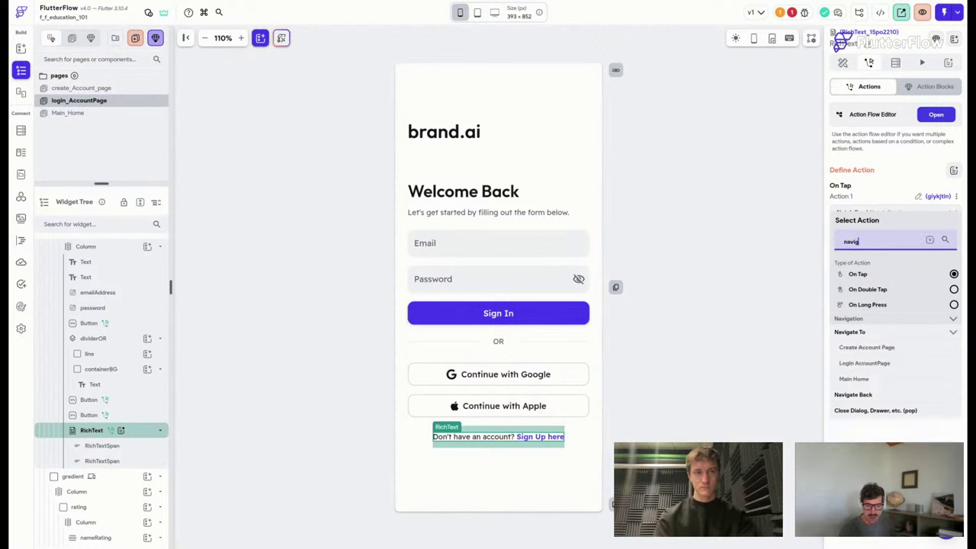
pyautogui.click(879, 349)
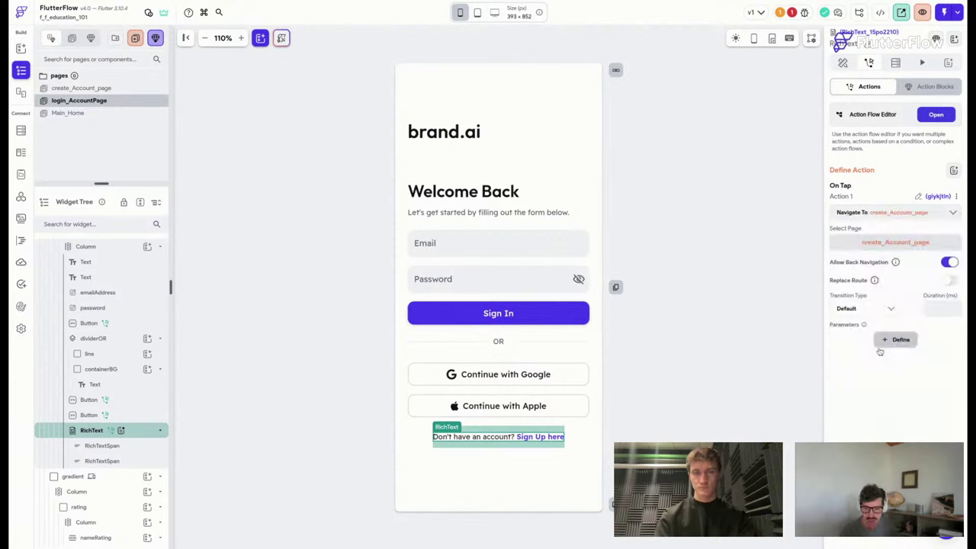
pyautogui.click(881, 310)
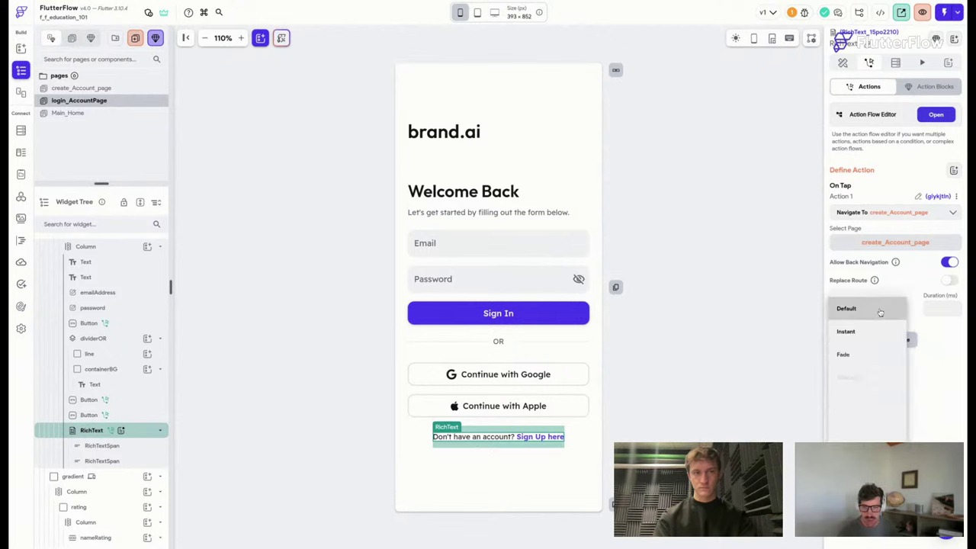
pyautogui.click(856, 356)
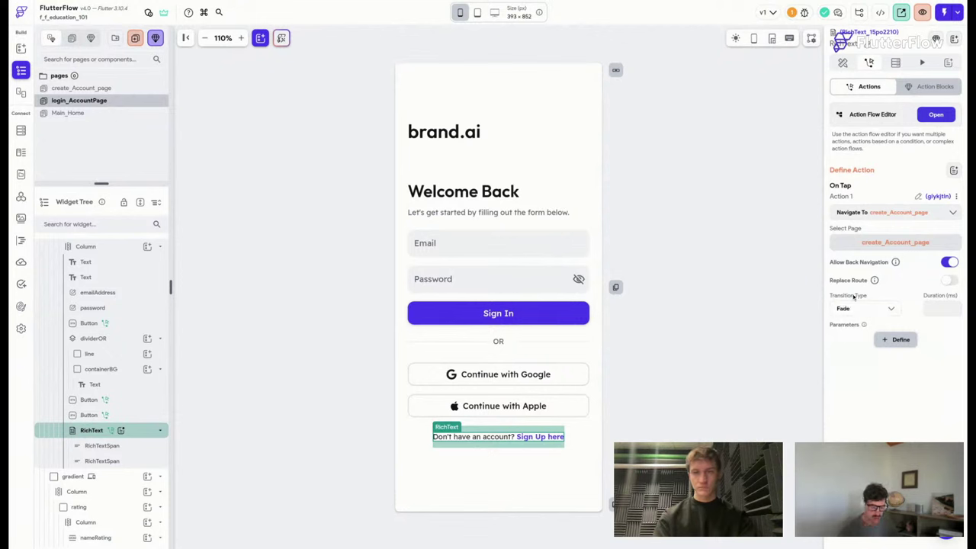
pyautogui.press('super+s')
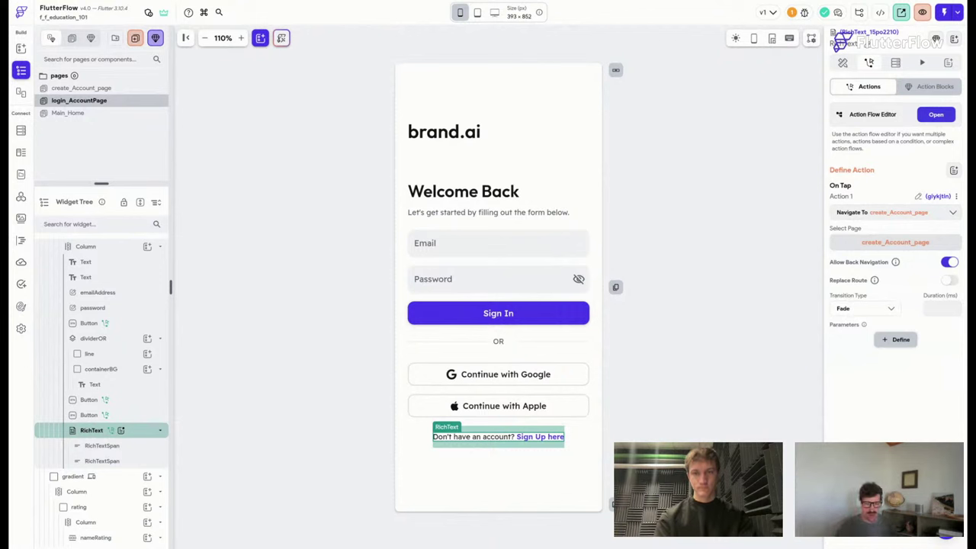
# On create_Account_page, give the 'Sign In here' text a Navigate To login_AccountPage action.
pyautogui.click(110, 90)
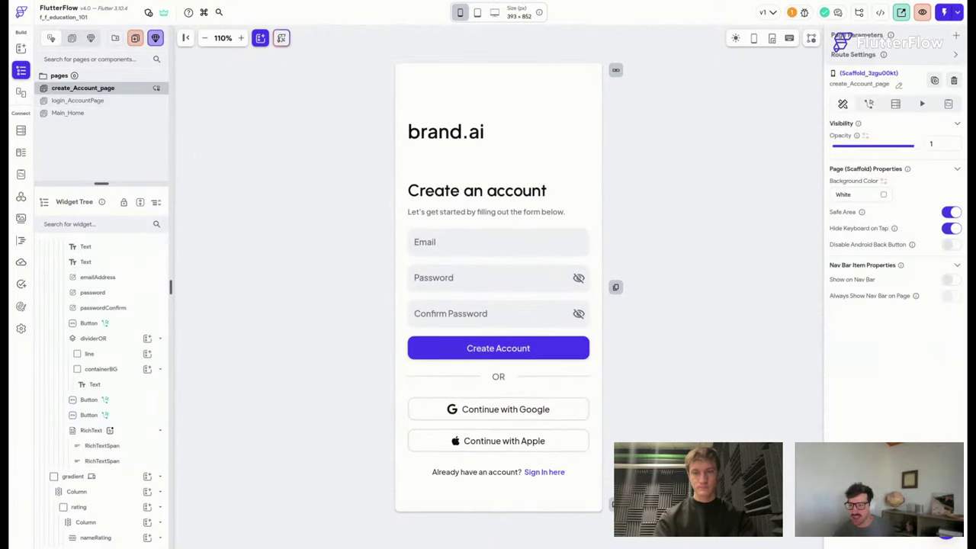
pyautogui.click(496, 474)
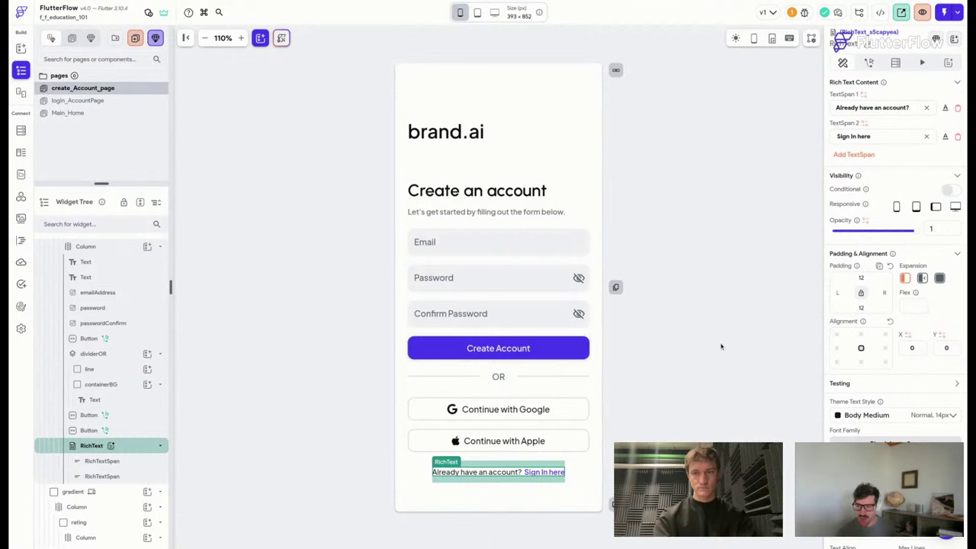
pyautogui.click(869, 63)
pyautogui.click(901, 166)
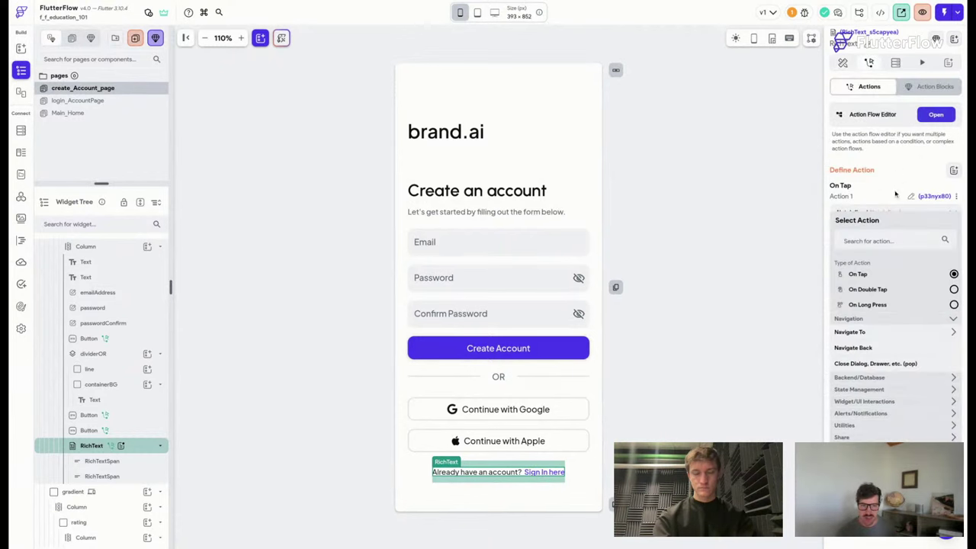
pyautogui.click(858, 333)
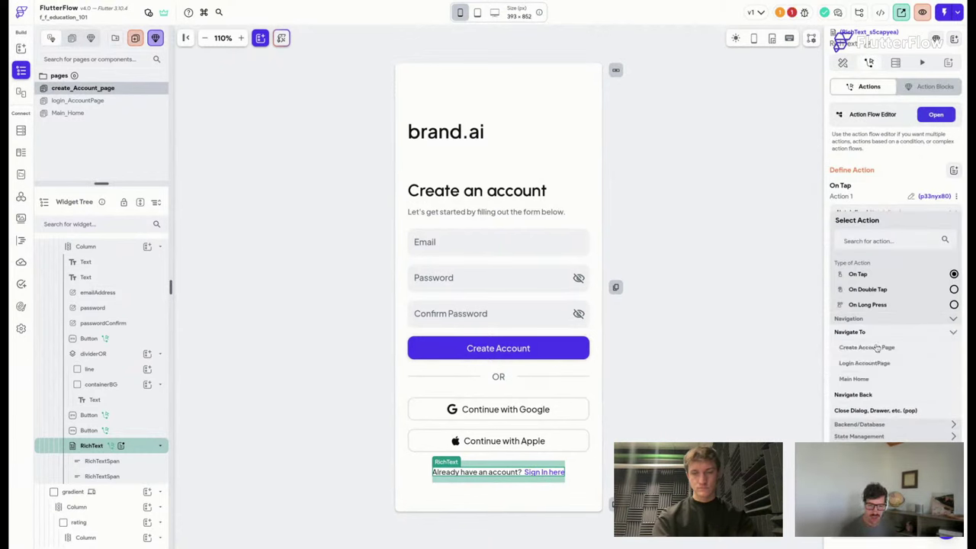
pyautogui.click(865, 364)
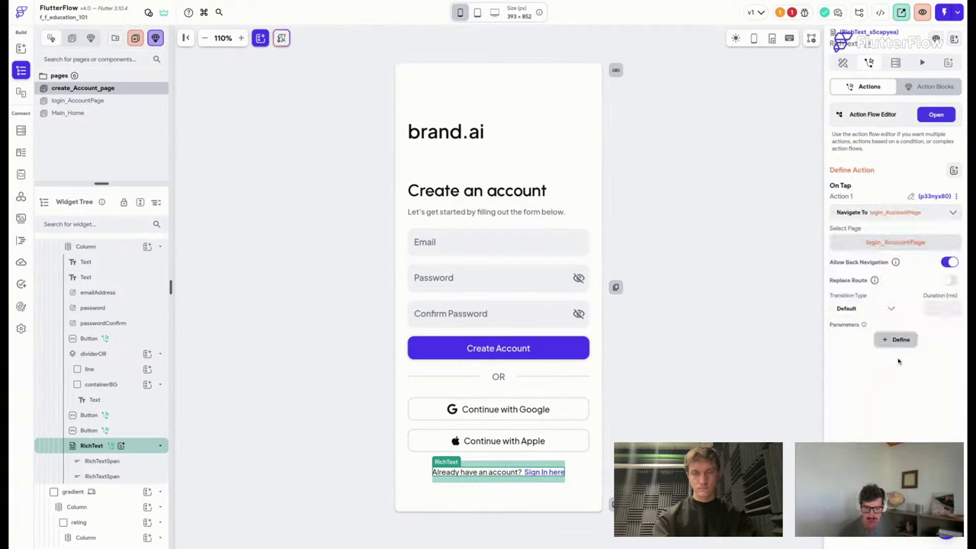
# Set the sign-in navigation's transition type to Fade and save the project.
pyautogui.click(889, 309)
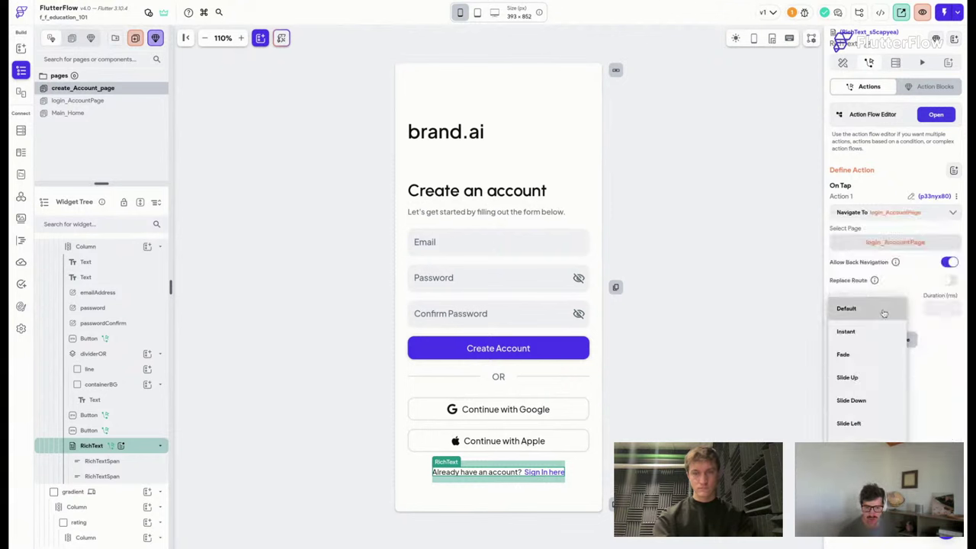
pyautogui.click(860, 356)
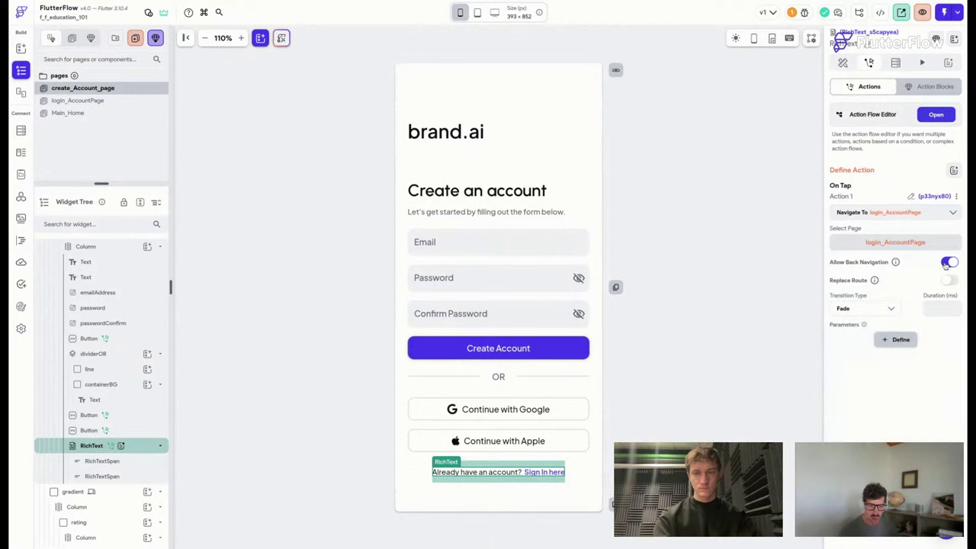
pyautogui.hotkey('ctrl', 's')
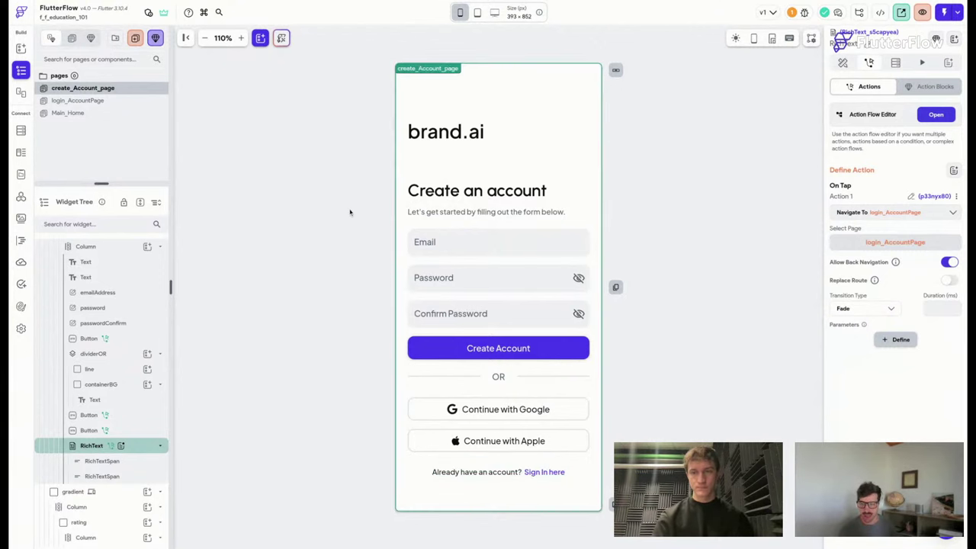
pyautogui.hotkey('ctrl', 's')
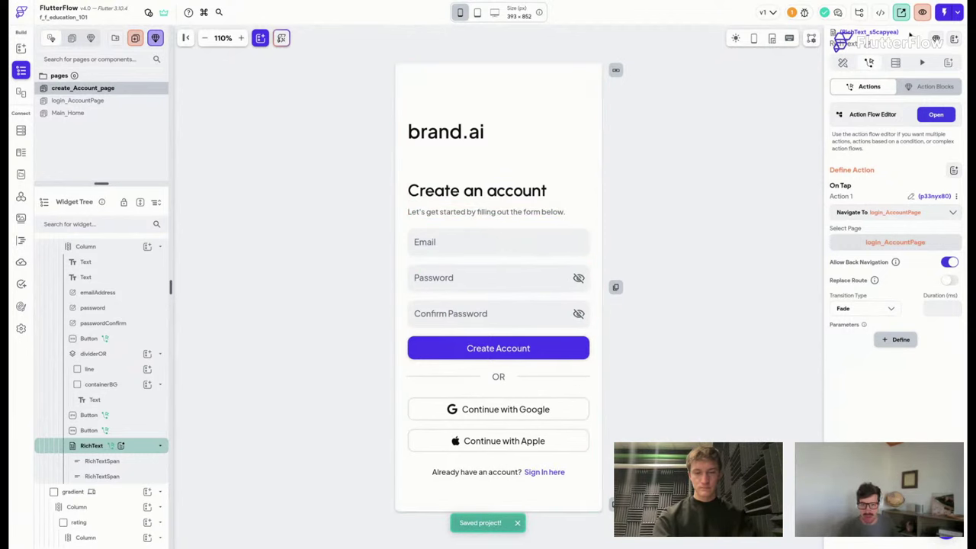
pyautogui.click(921, 13)
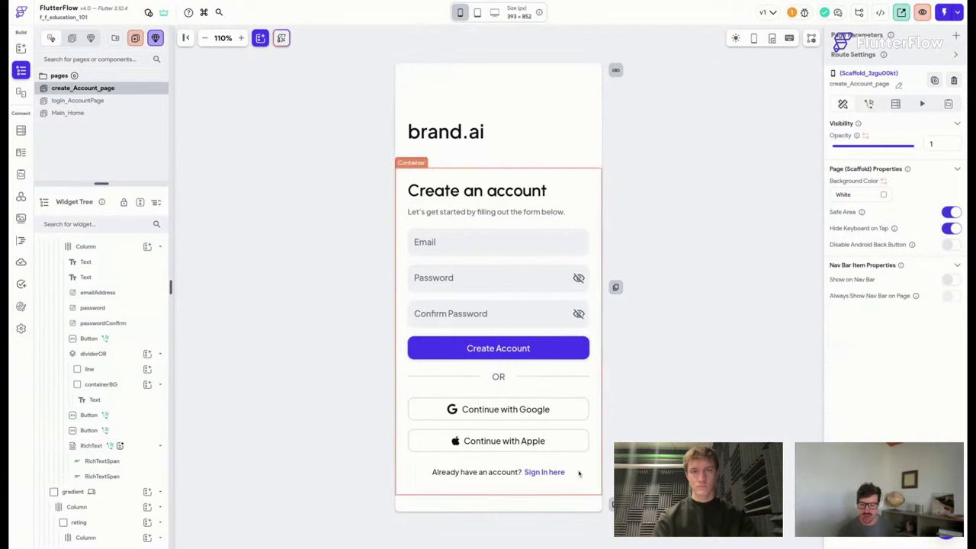
# Enter a 200 ms fade duration on the Sign In here and Sign Up here navigation actions.
pyautogui.click(545, 472)
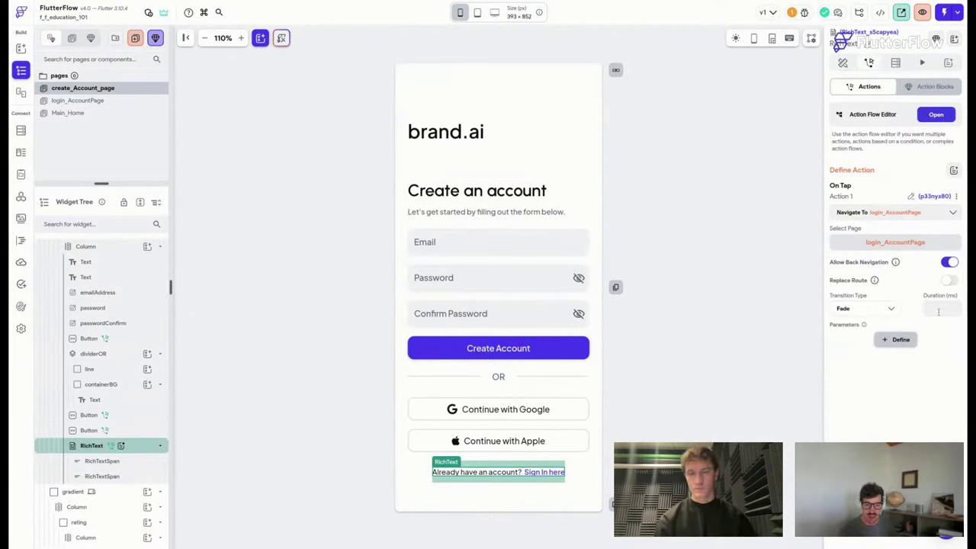
pyautogui.write('200')
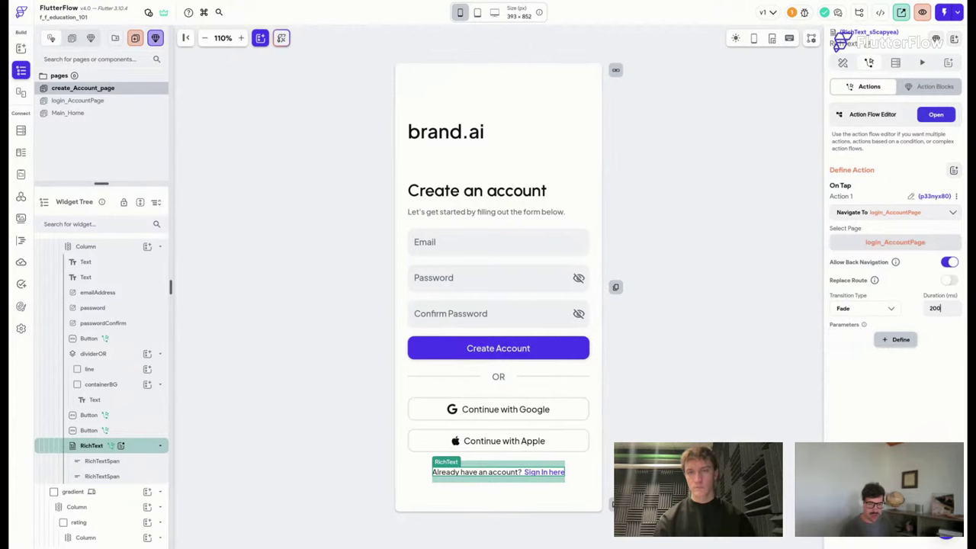
pyautogui.click(79, 100)
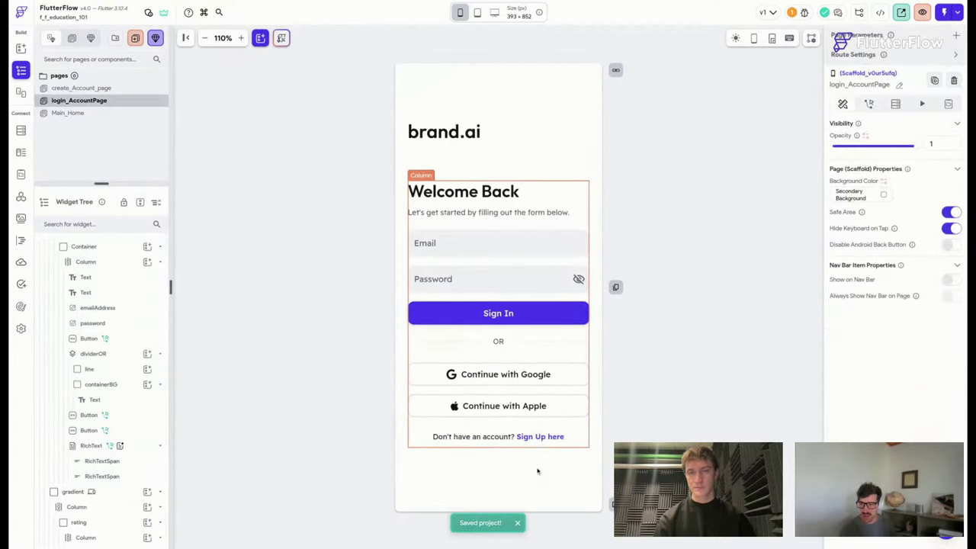
pyautogui.click(539, 441)
pyautogui.click(940, 300)
pyautogui.write('200')
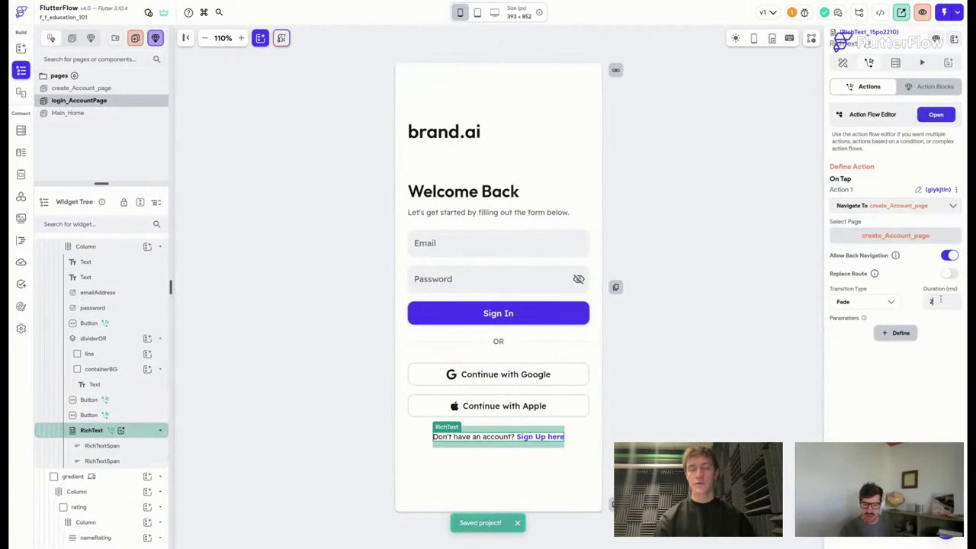
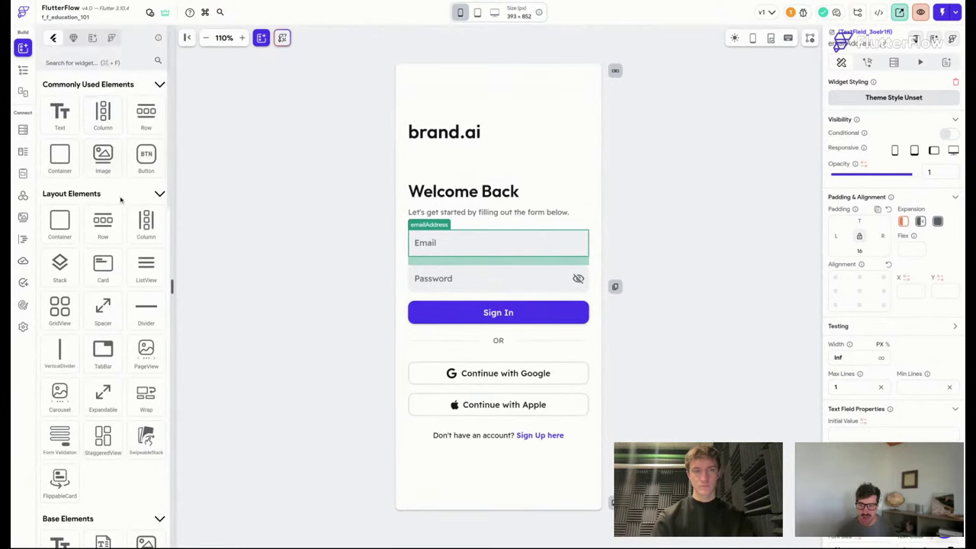
# On Main_Home, add an Image to the column with a Hello World text below it.
pyautogui.click(23, 70)
pyautogui.click(114, 113)
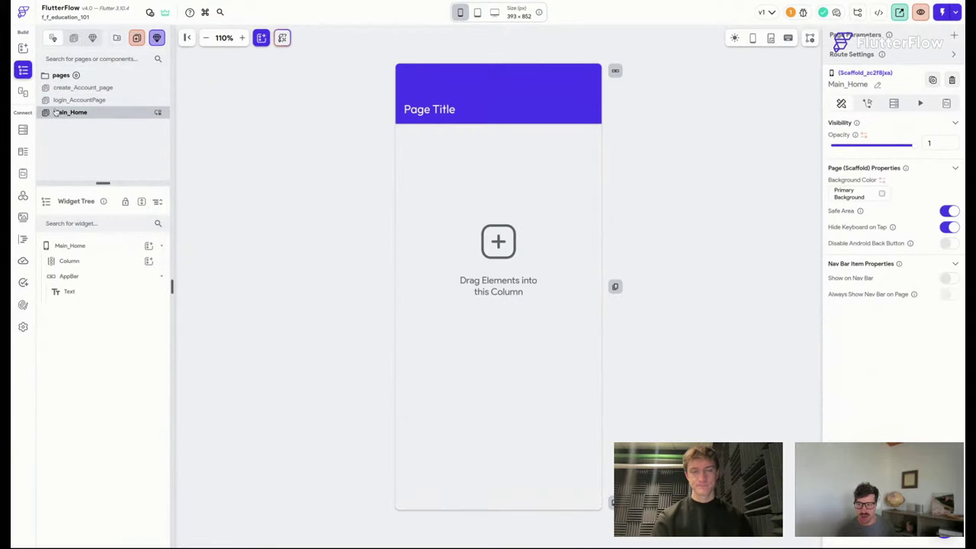
pyautogui.click(23, 48)
pyautogui.moveTo(105, 158); pyautogui.dragTo(517, 196)
pyautogui.click(525, 310)
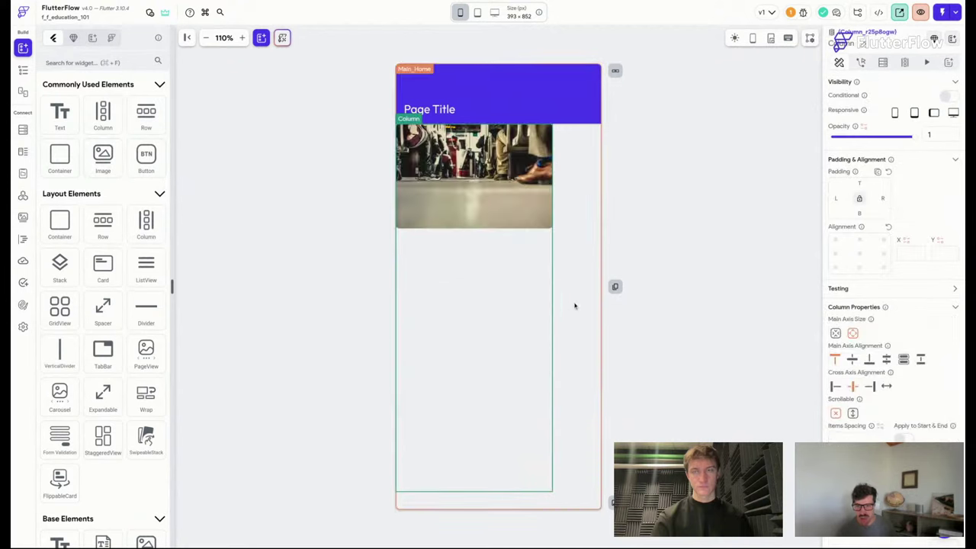
pyautogui.moveTo(65, 113); pyautogui.dragTo(503, 301)
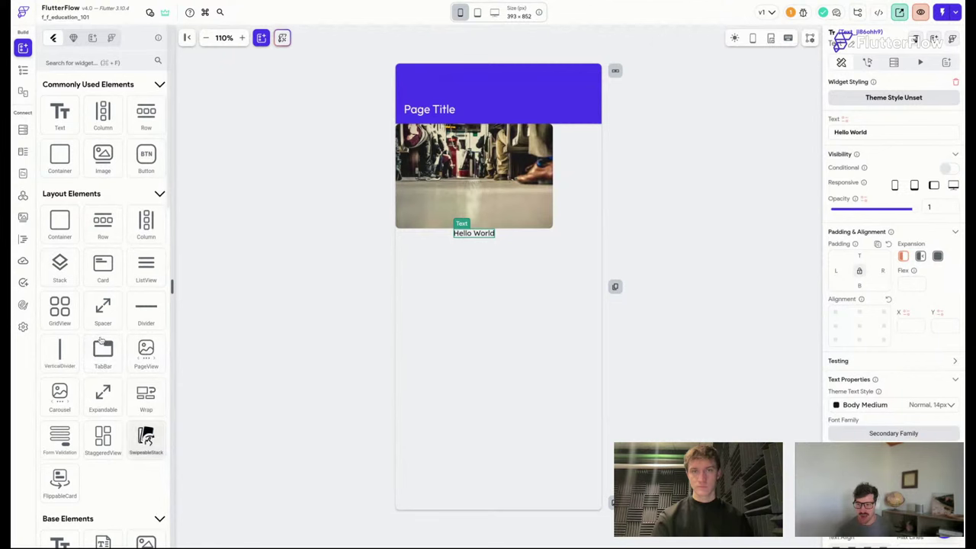
pyautogui.scroll(-2, 144, 435)
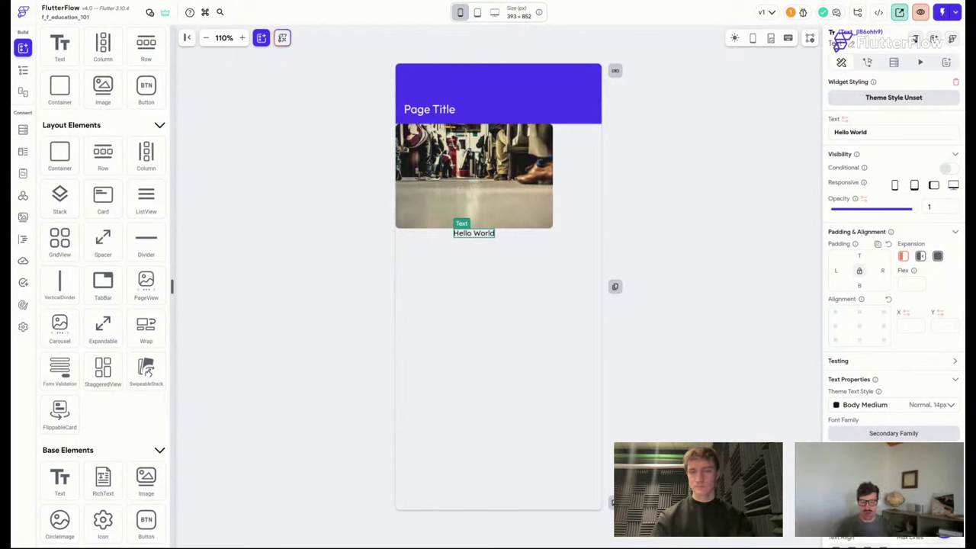
# Check the page and column selection on Main_Home, then go back to login_AccountPage.
pyautogui.click(664, 255)
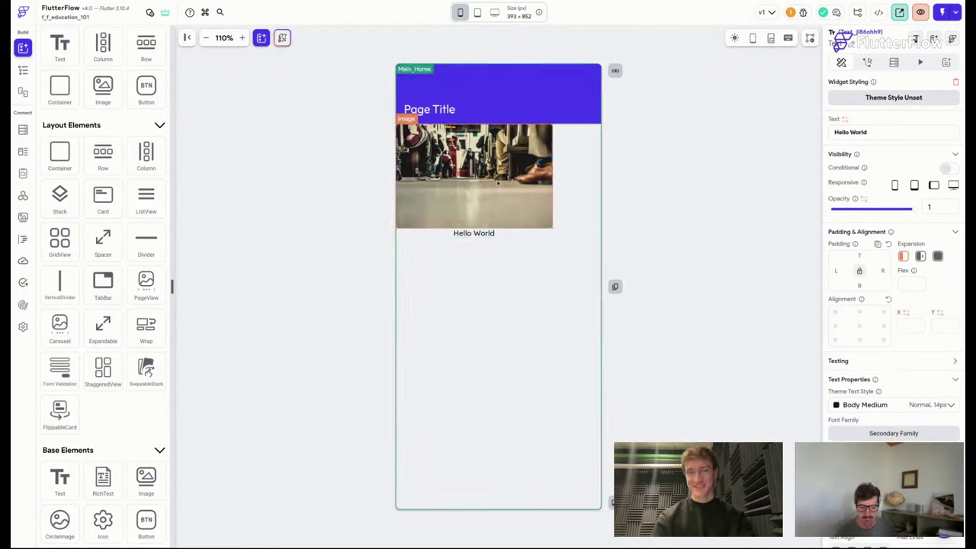
pyautogui.click(516, 285)
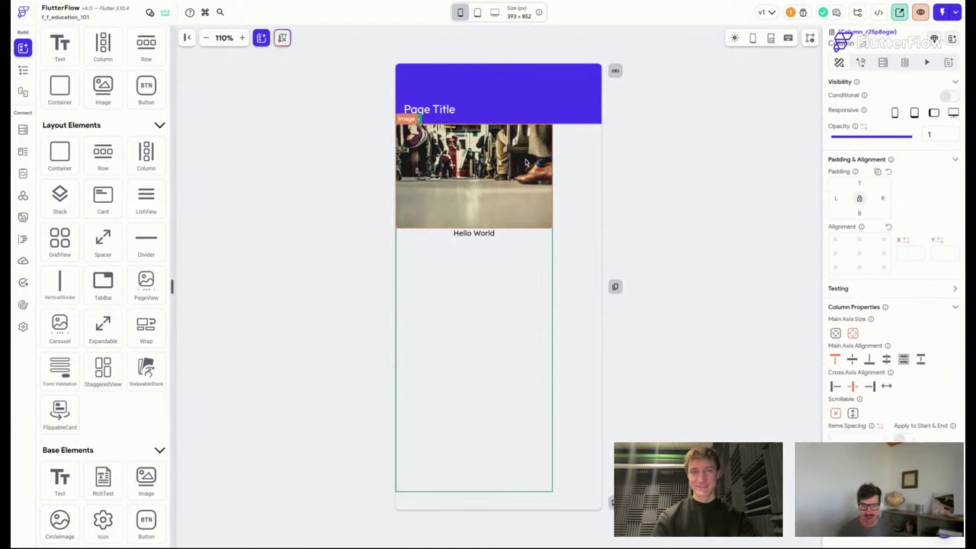
pyautogui.click(676, 233)
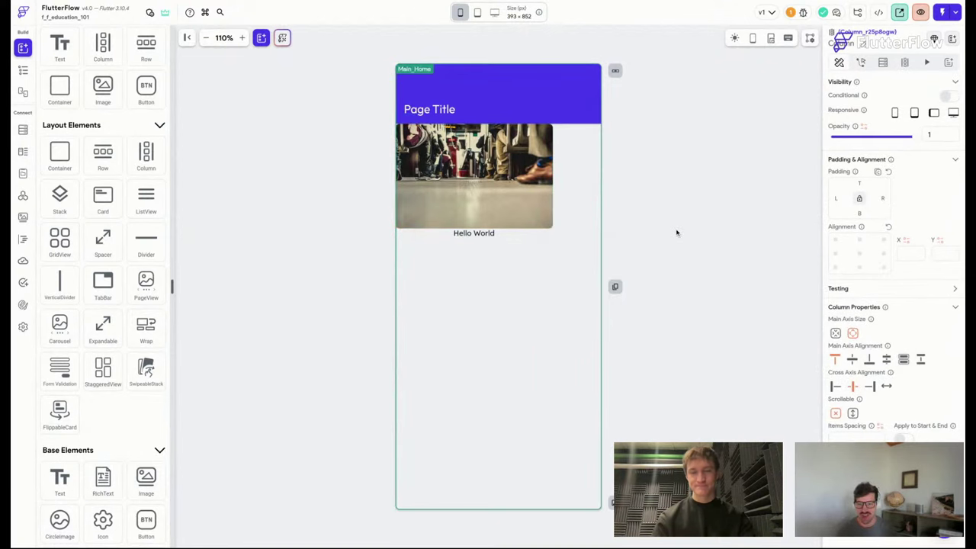
pyautogui.click(508, 328)
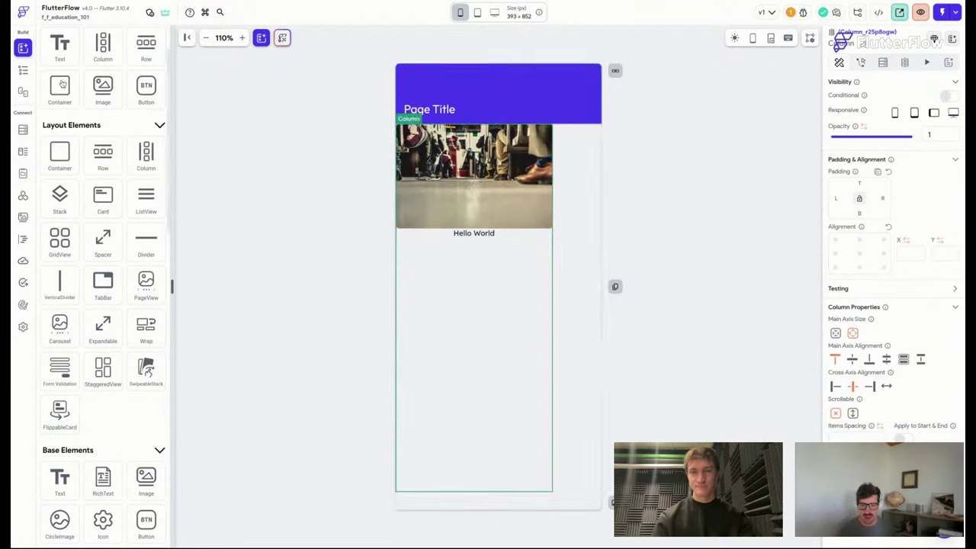
pyautogui.click(22, 71)
pyautogui.click(107, 102)
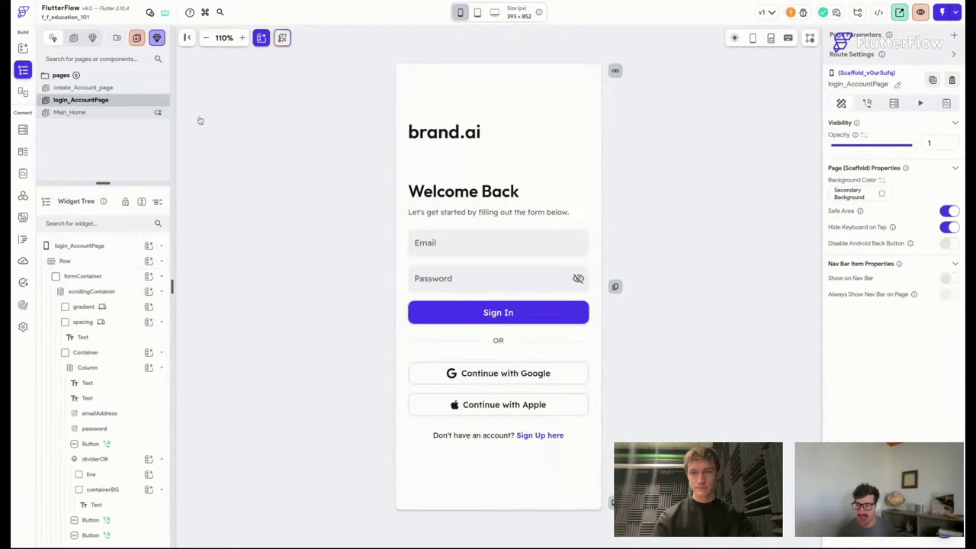
pyautogui.click(531, 186)
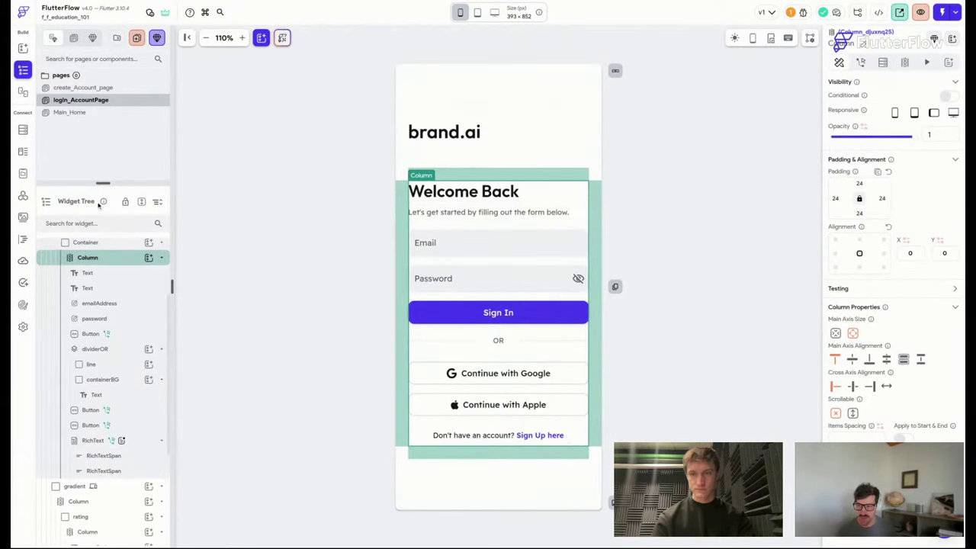
pyautogui.moveTo(103, 183); pyautogui.dragTo(103, 113)
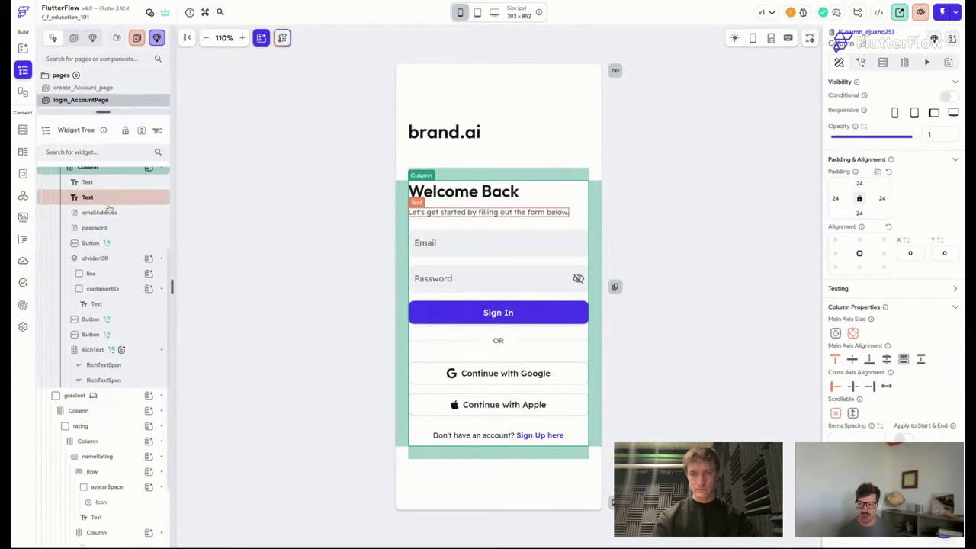
pyautogui.scroll(1, 109, 209)
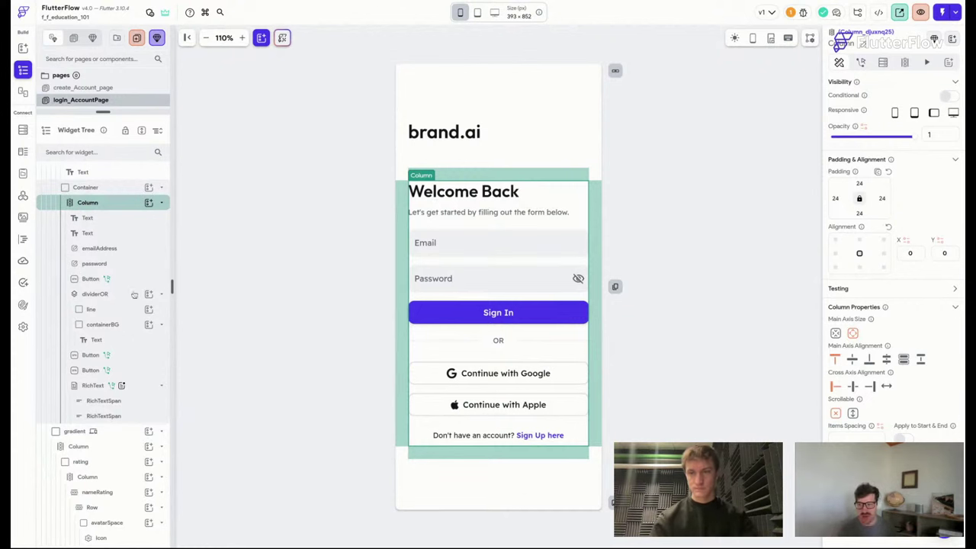
pyautogui.scroll(3, 103, 320)
pyautogui.click(107, 252)
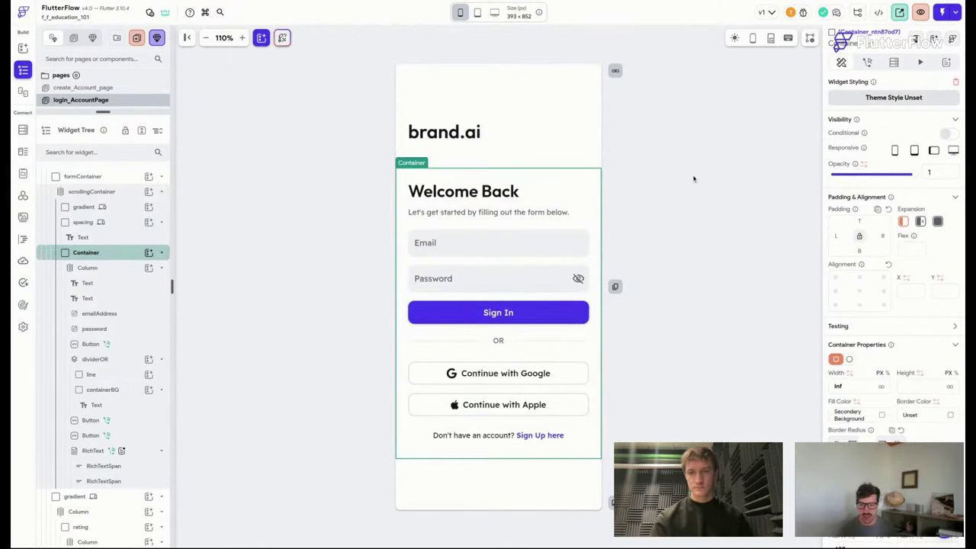
pyautogui.scroll(-6, 858, 333)
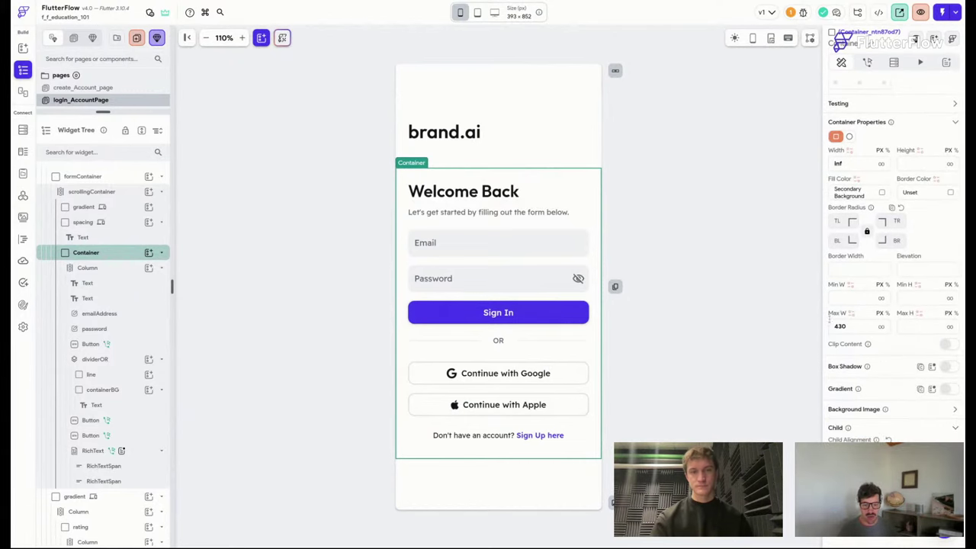
pyautogui.click(478, 12)
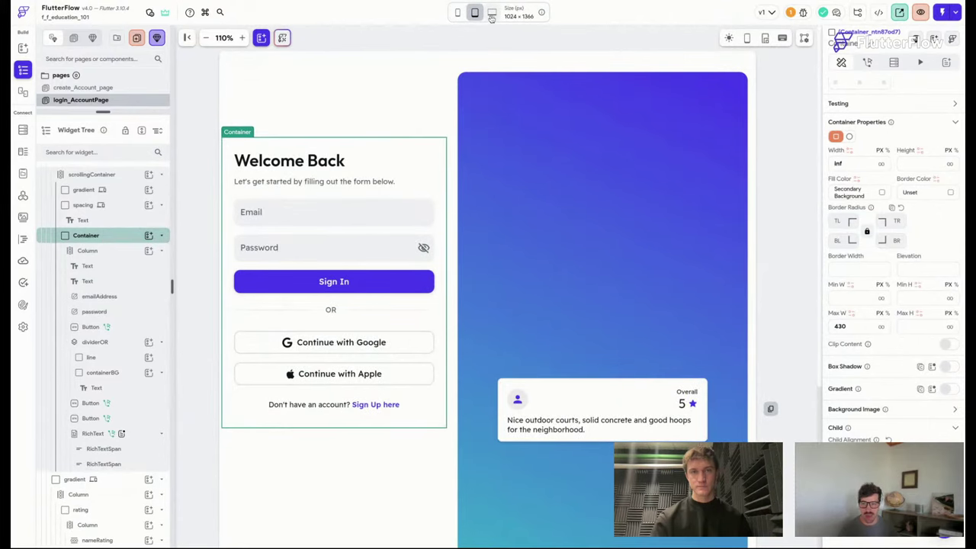
pyautogui.click(491, 13)
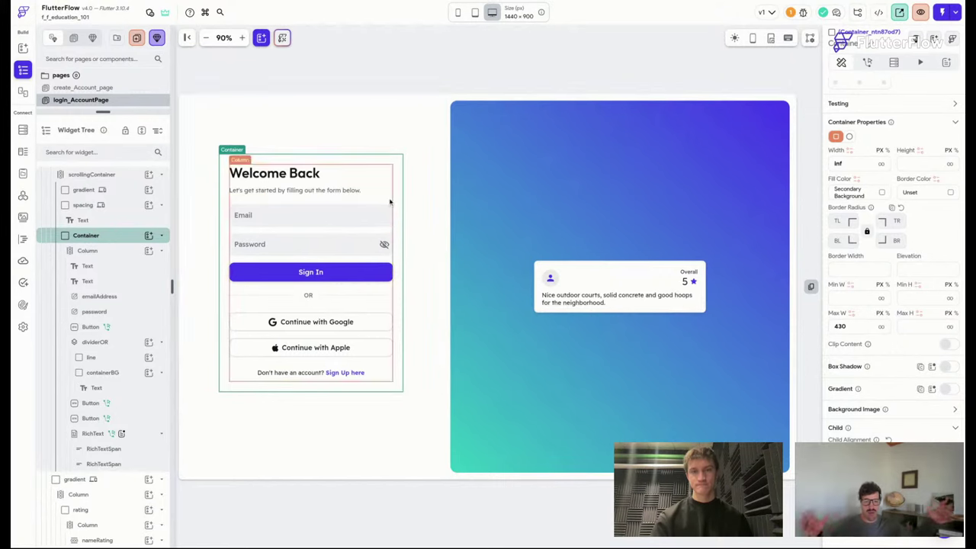
pyautogui.click(456, 106)
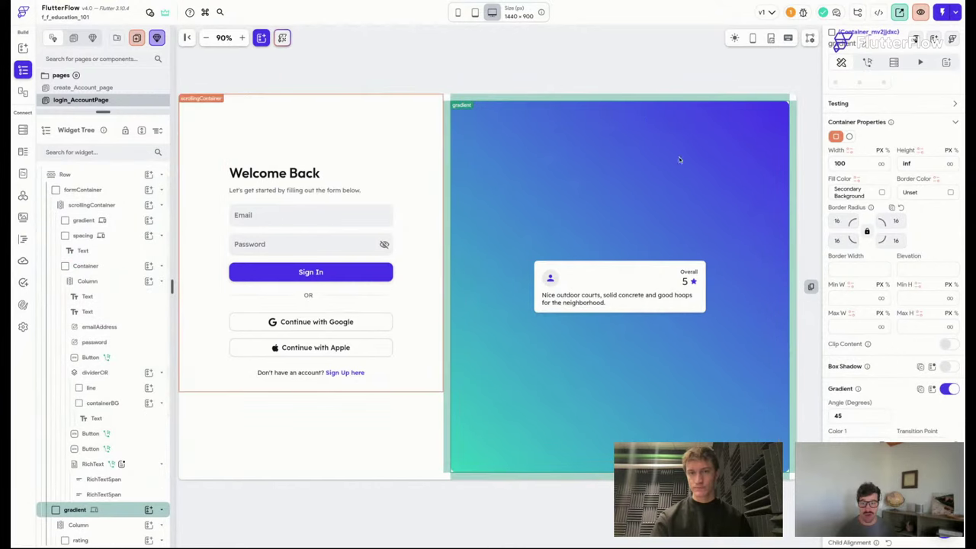
pyautogui.scroll(5, 865, 227)
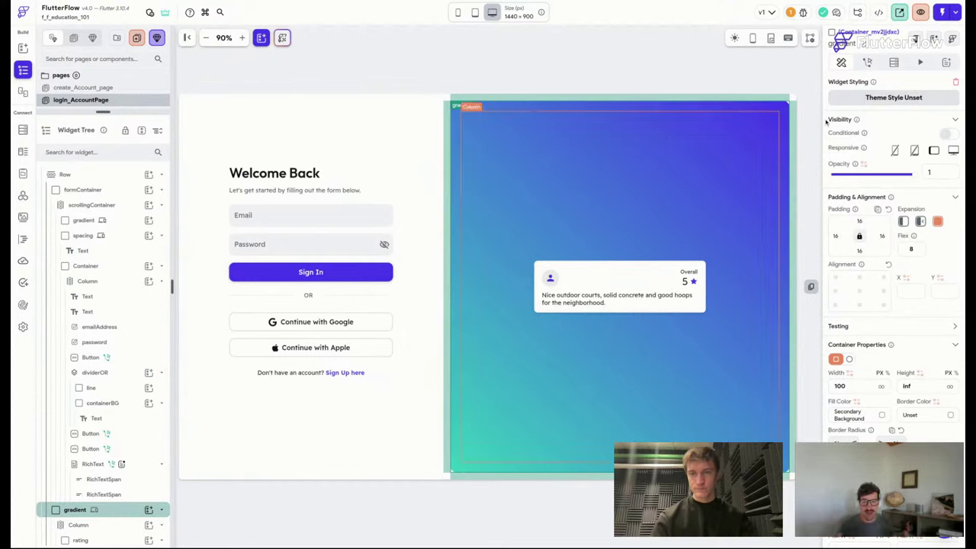
pyautogui.click(446, 137)
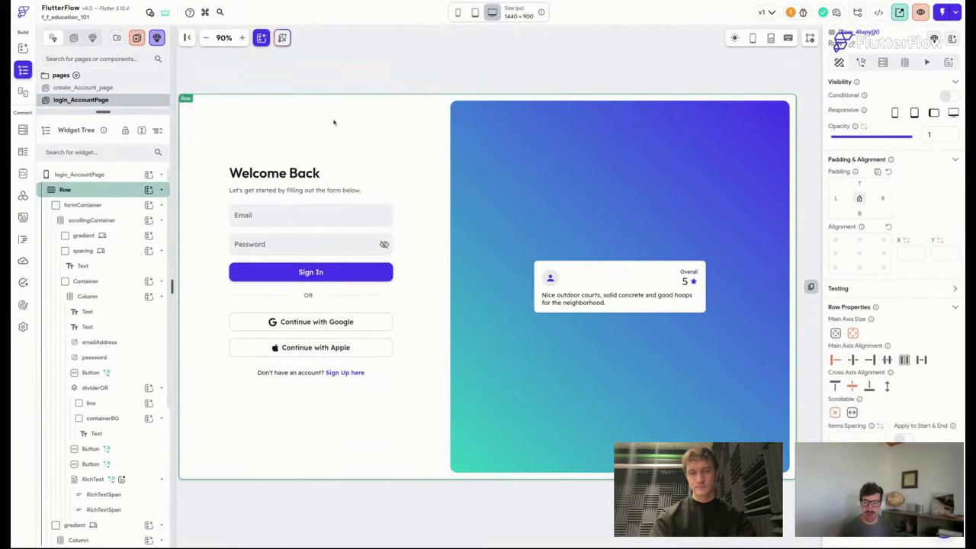
pyautogui.click(130, 208)
pyautogui.click(128, 208)
pyautogui.click(111, 221)
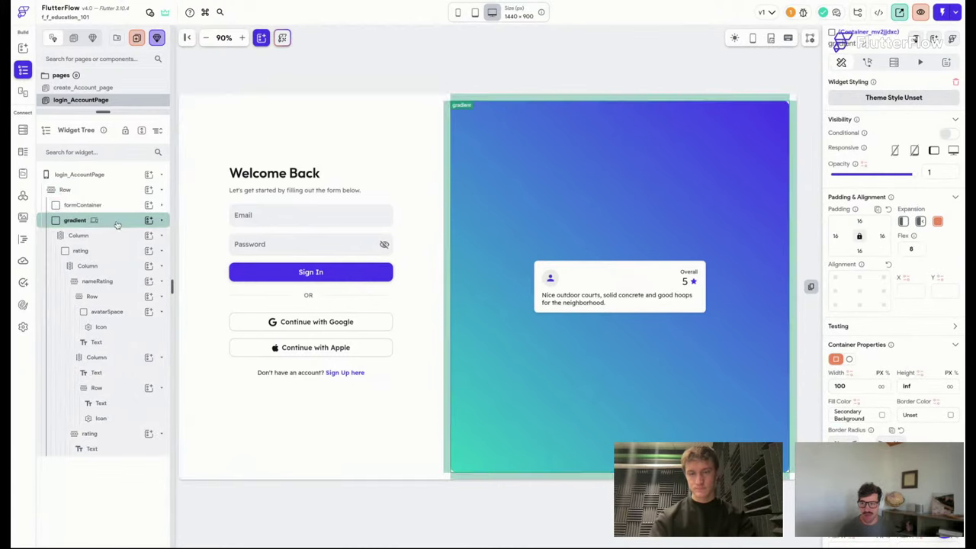
pyautogui.click(111, 223)
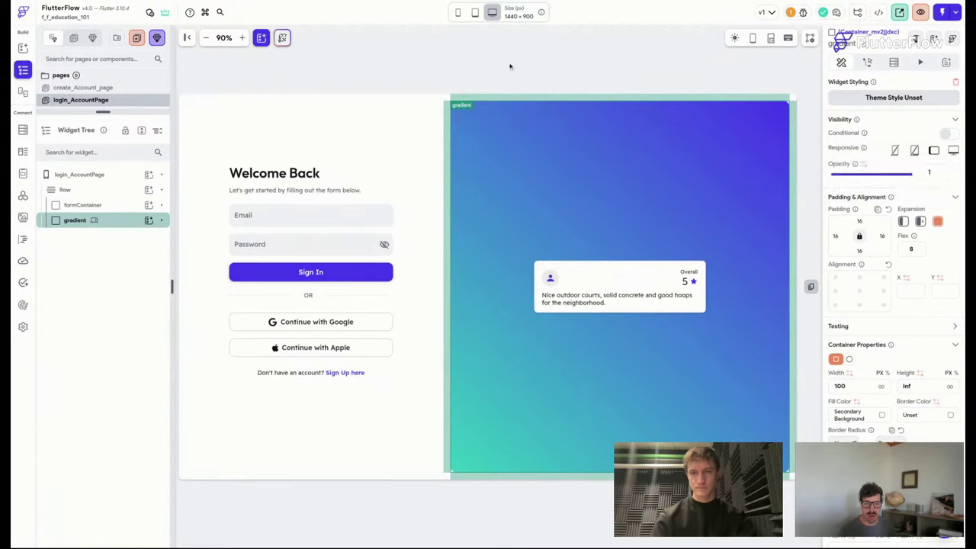
pyautogui.click(475, 13)
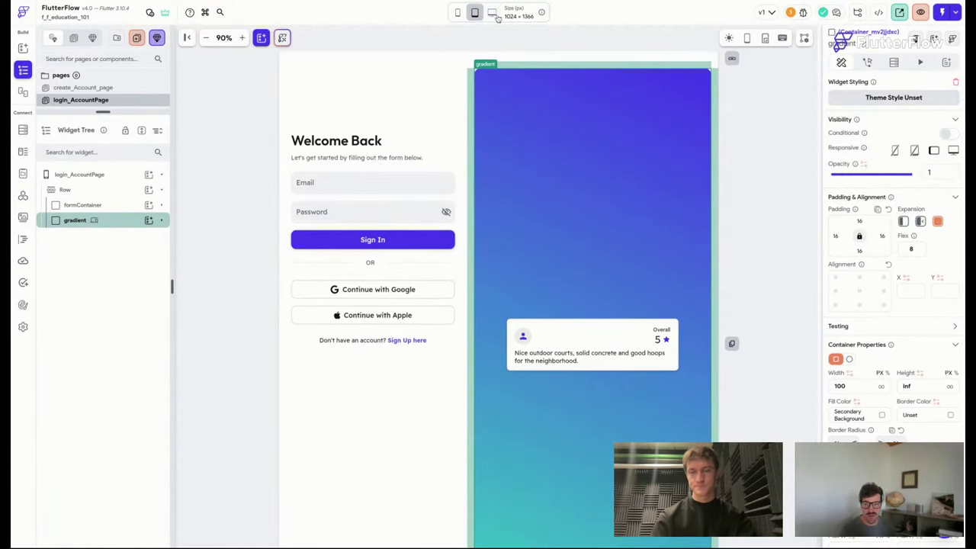
pyautogui.click(476, 14)
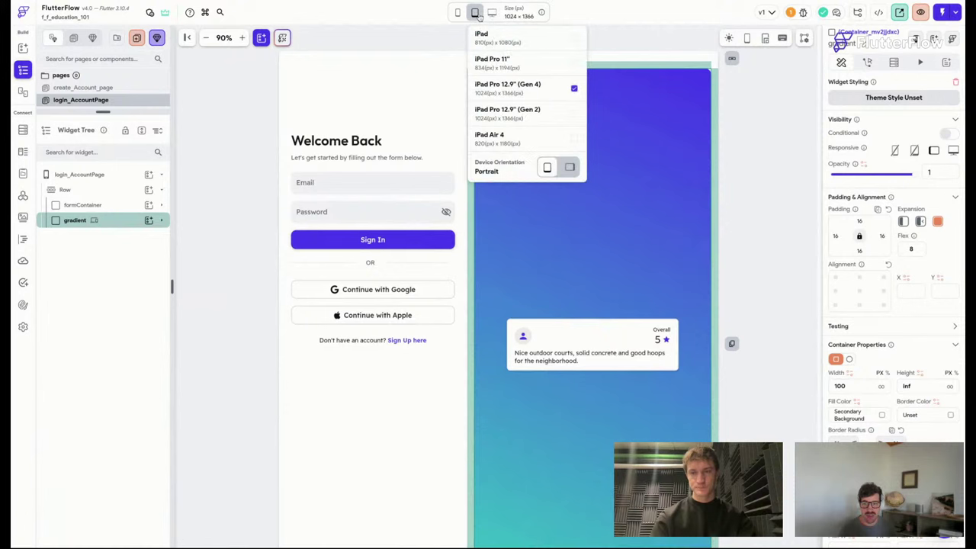
pyautogui.click(521, 67)
pyautogui.click(477, 13)
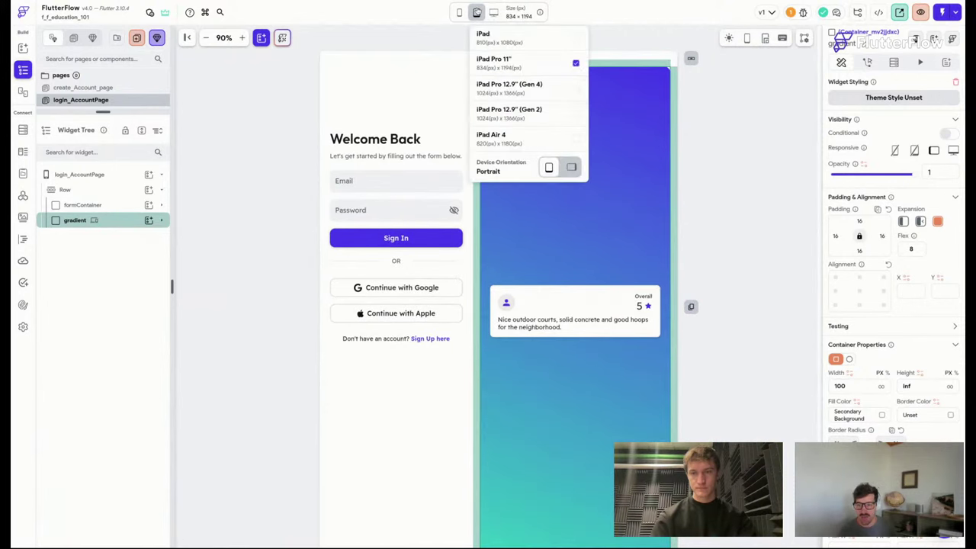
pyautogui.click(513, 44)
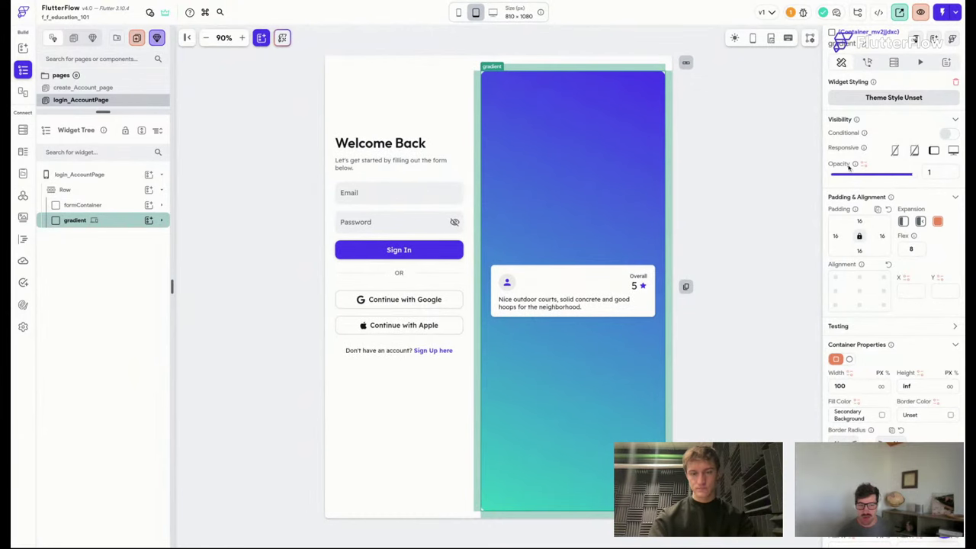
pyautogui.click(935, 152)
pyautogui.click(935, 152)
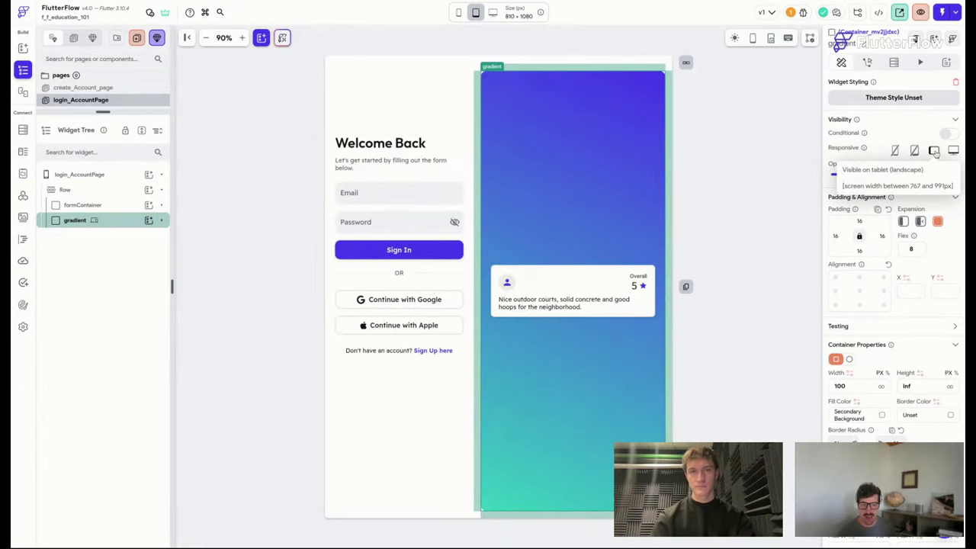
pyautogui.click(934, 152)
pyautogui.click(935, 152)
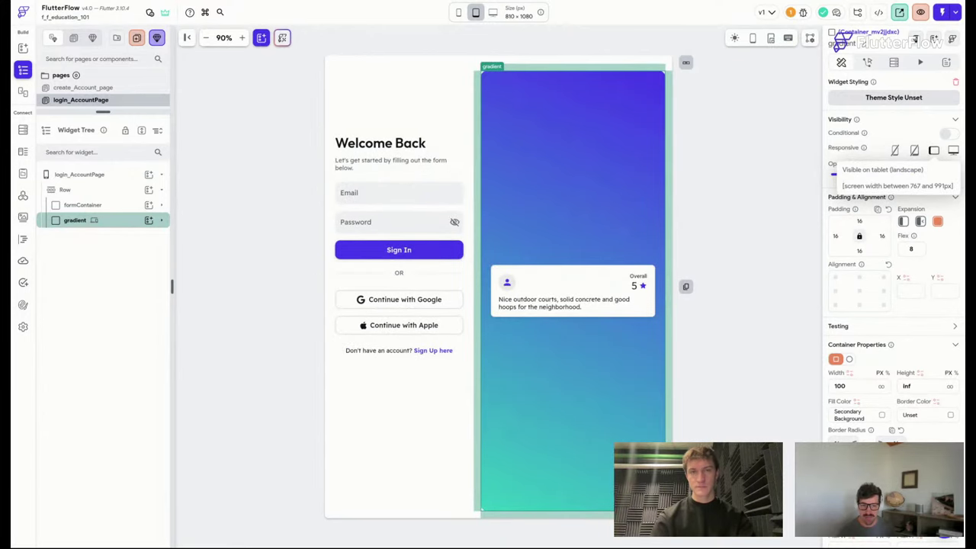
pyautogui.click(459, 13)
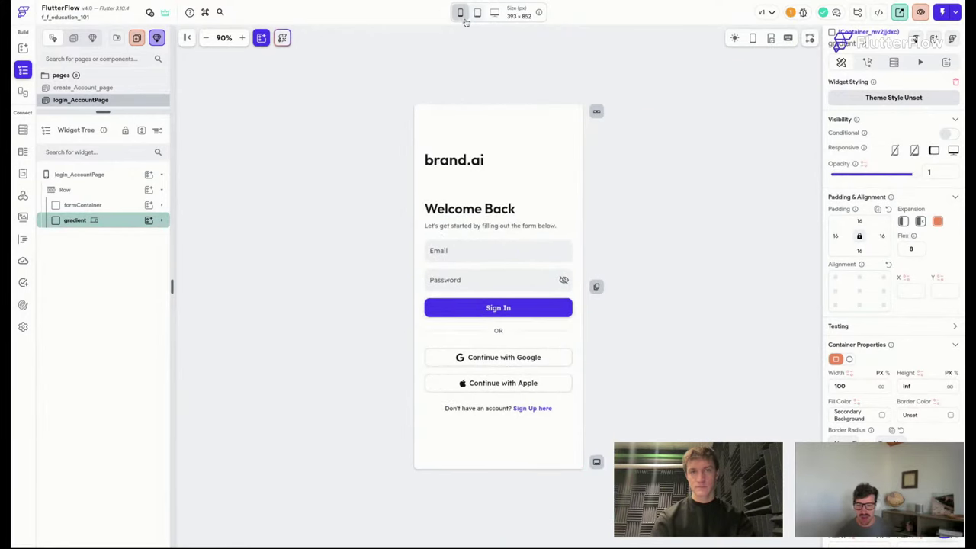
pyautogui.click(241, 37)
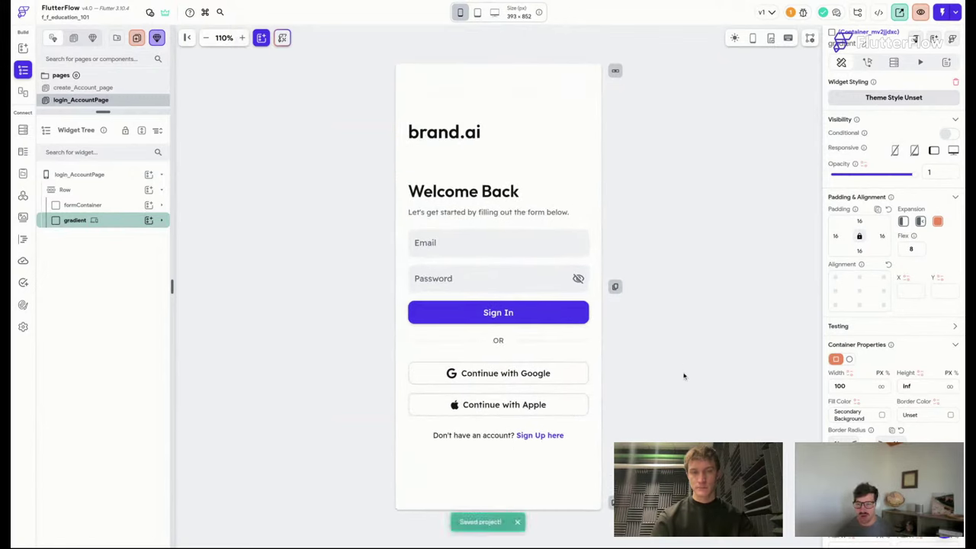
pyautogui.click(525, 192)
pyautogui.click(489, 200)
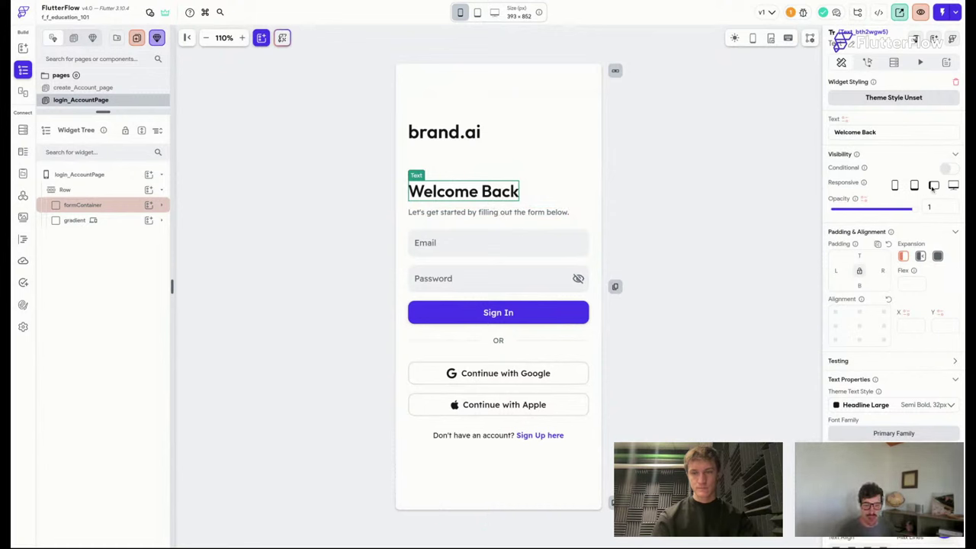
pyautogui.click(896, 186)
pyautogui.click(896, 187)
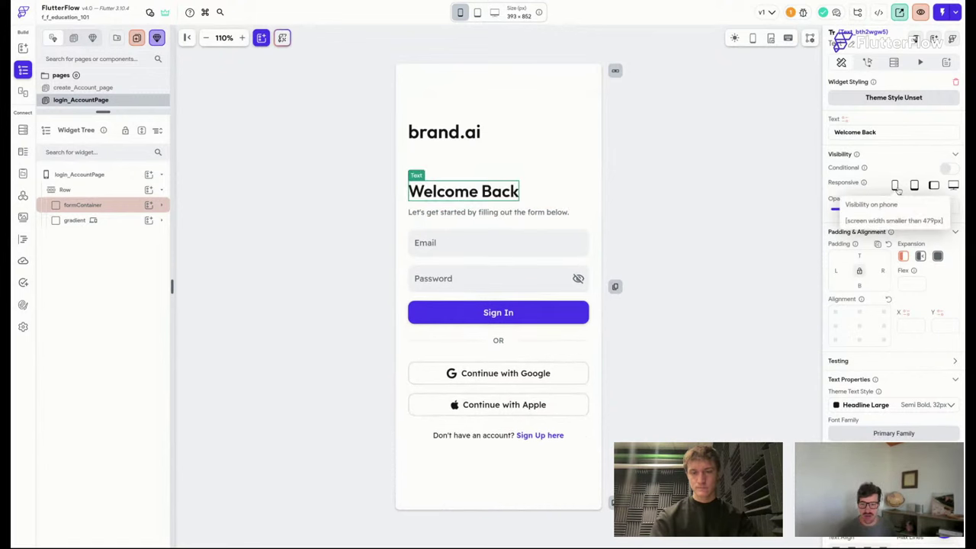
pyautogui.click(676, 191)
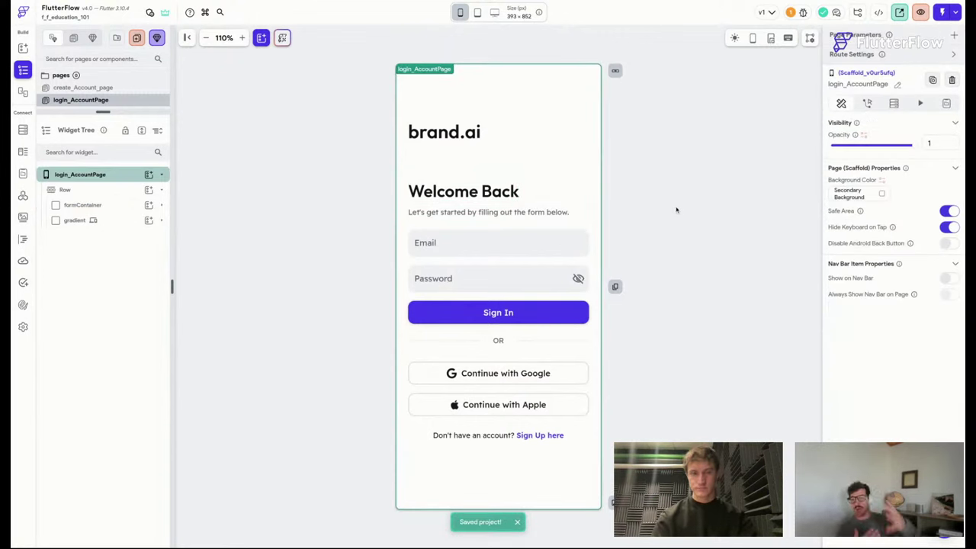
pyautogui.click(596, 228)
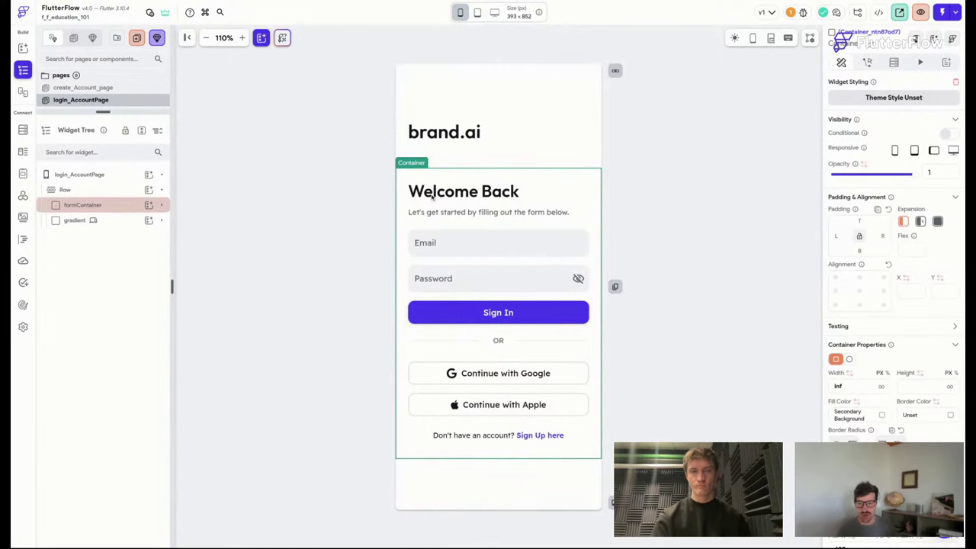
pyautogui.click(567, 194)
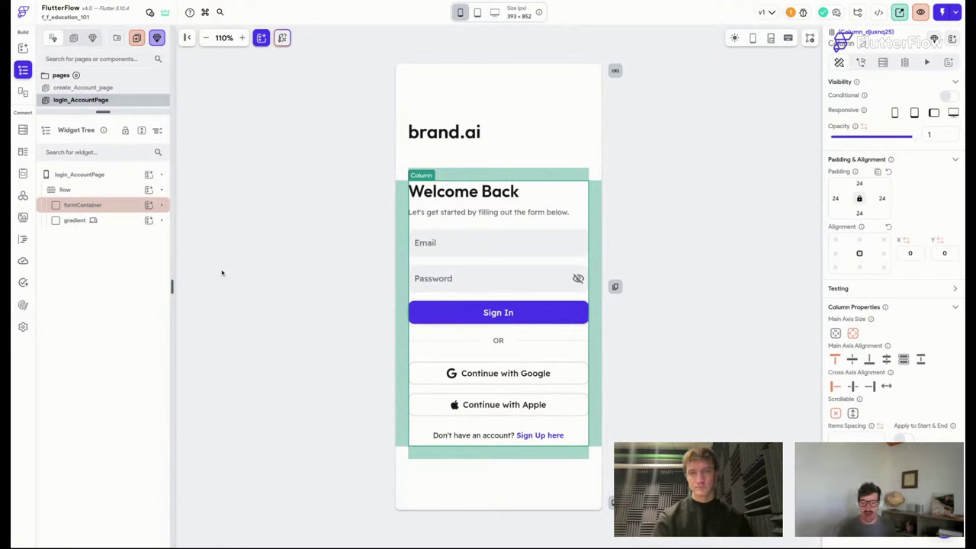
pyautogui.click(92, 220)
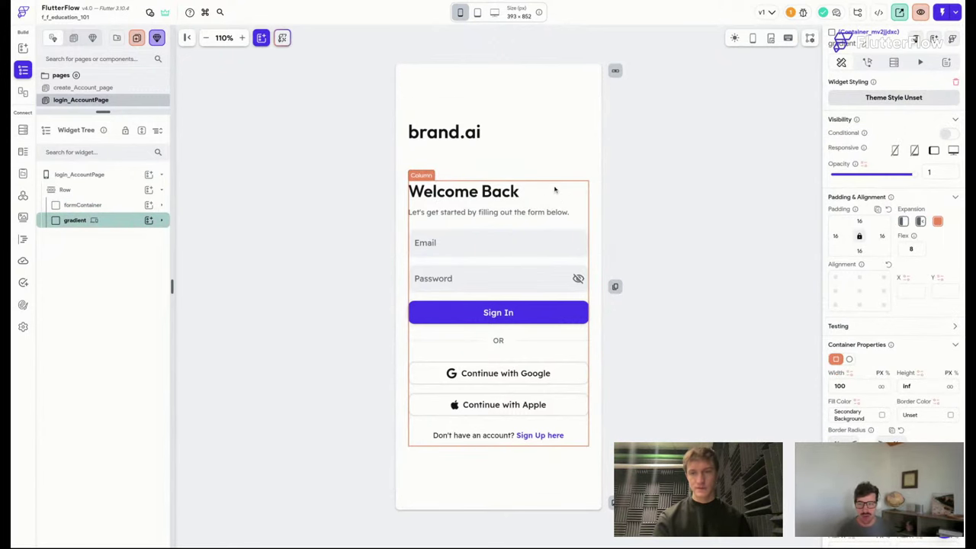
pyautogui.click(585, 191)
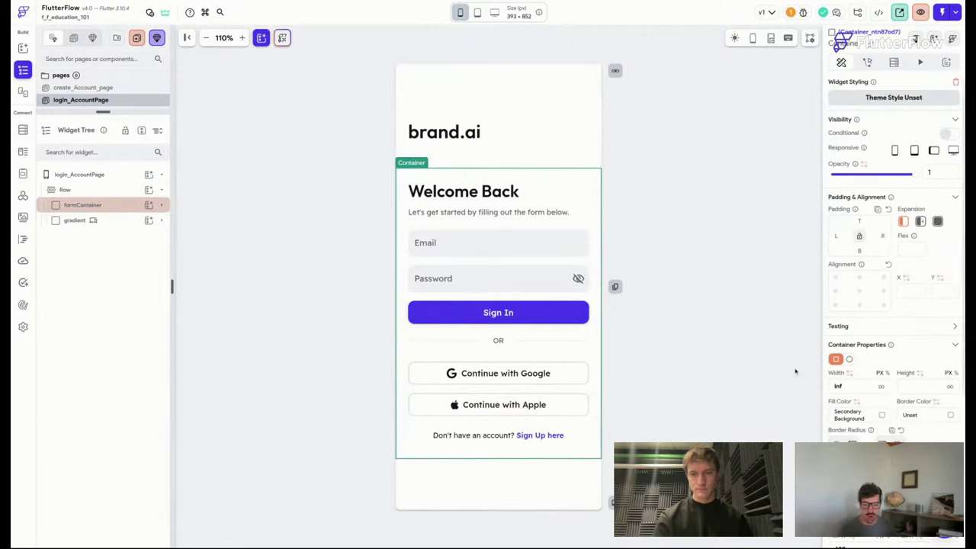
pyautogui.scroll(-5, 892, 339)
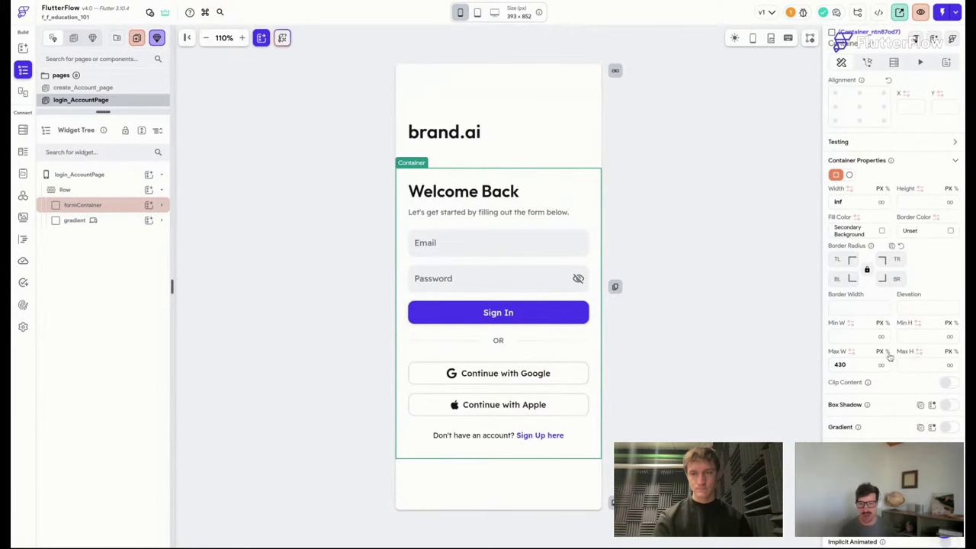
pyautogui.scroll(-1, 896, 353)
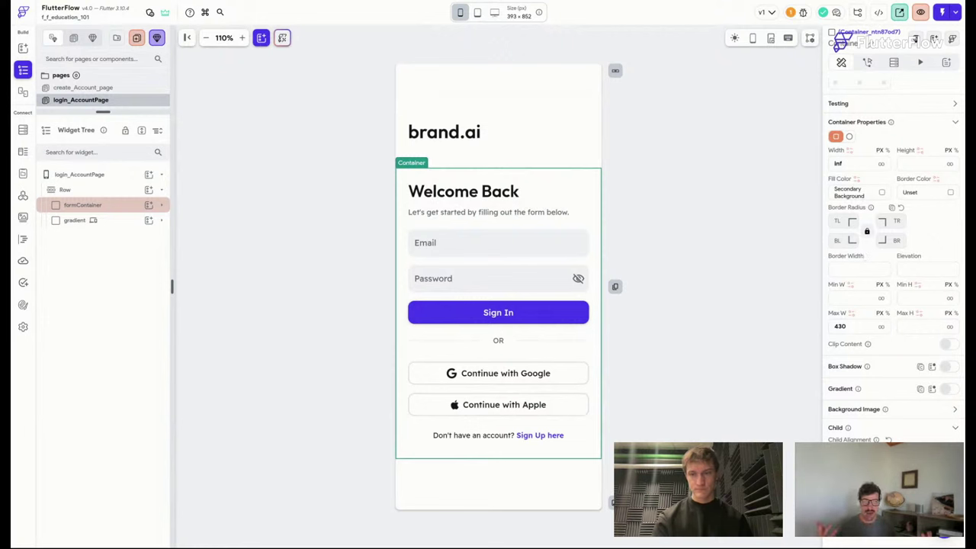
# Enlarge the pages list, inspect the login page's Sign In button and Password field, then open Theme Settings.
pyautogui.moveTo(103, 112); pyautogui.dragTo(103, 206)
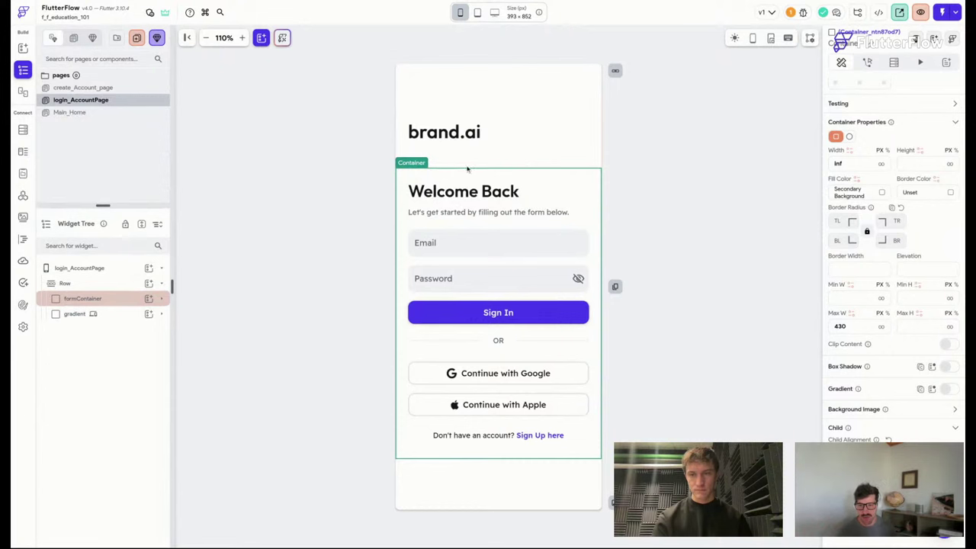
pyautogui.click(503, 315)
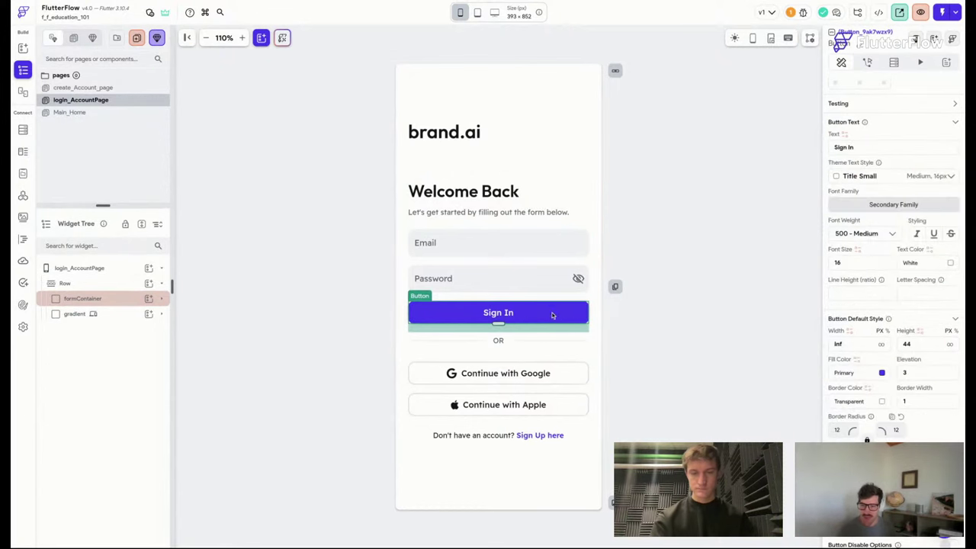
pyautogui.click(573, 122)
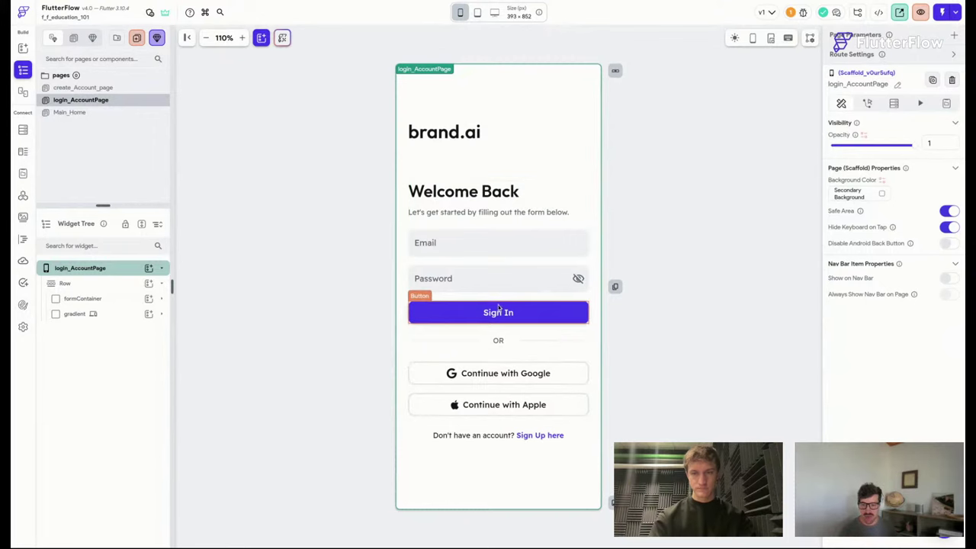
pyautogui.click(477, 285)
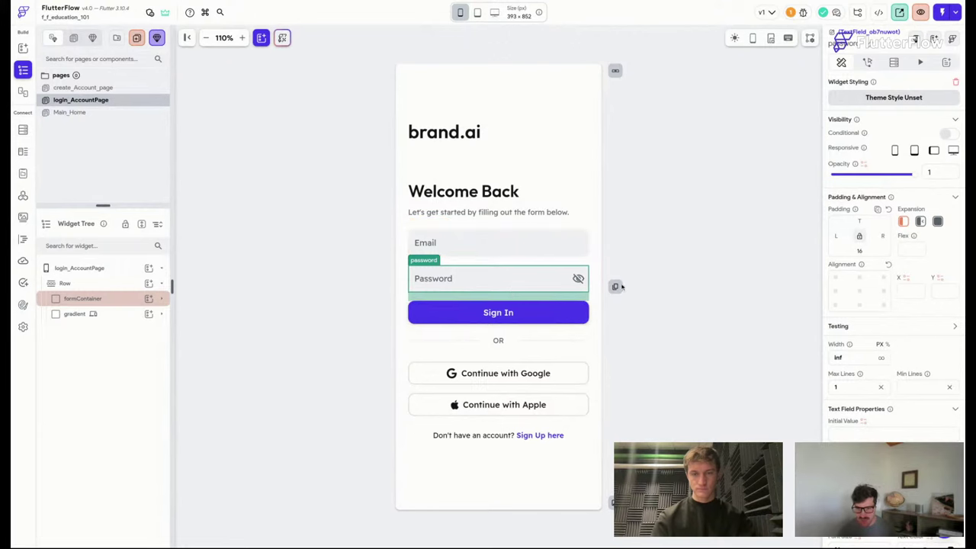
pyautogui.click(23, 305)
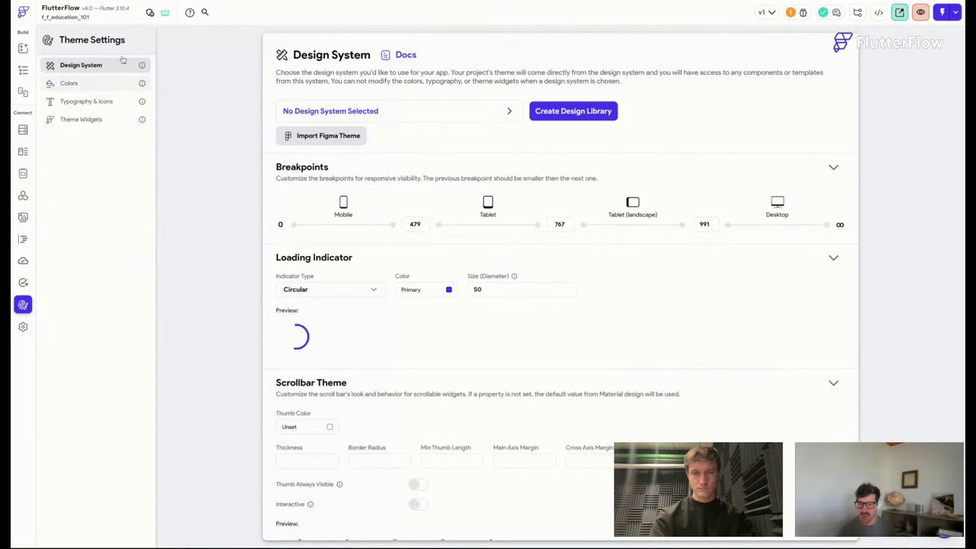
# Change the breakpoints from 767/991 to 991/1270, giving 479, 991 and 1270.
pyautogui.scroll(-1, 642, 196)
pyautogui.scroll(-3, 642, 194)
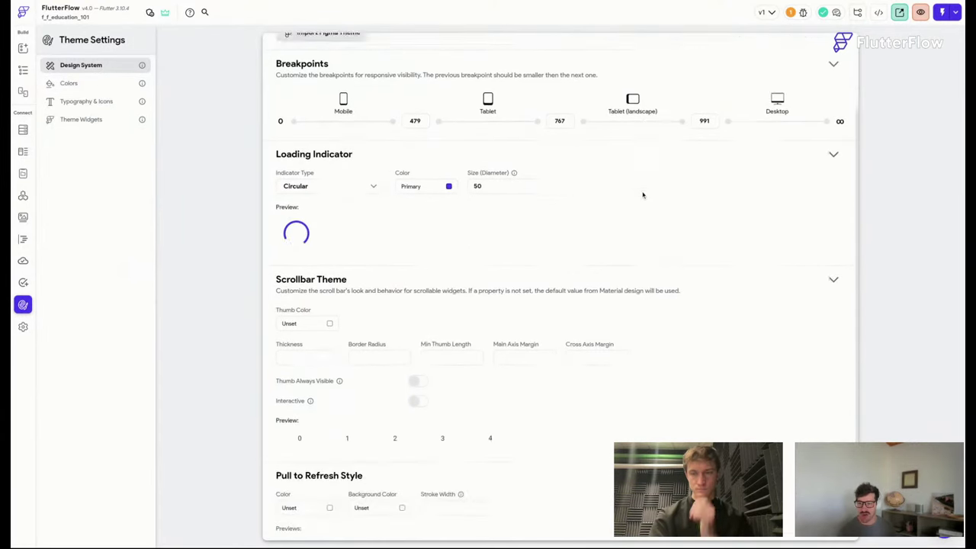
pyautogui.scroll(1, 642, 194)
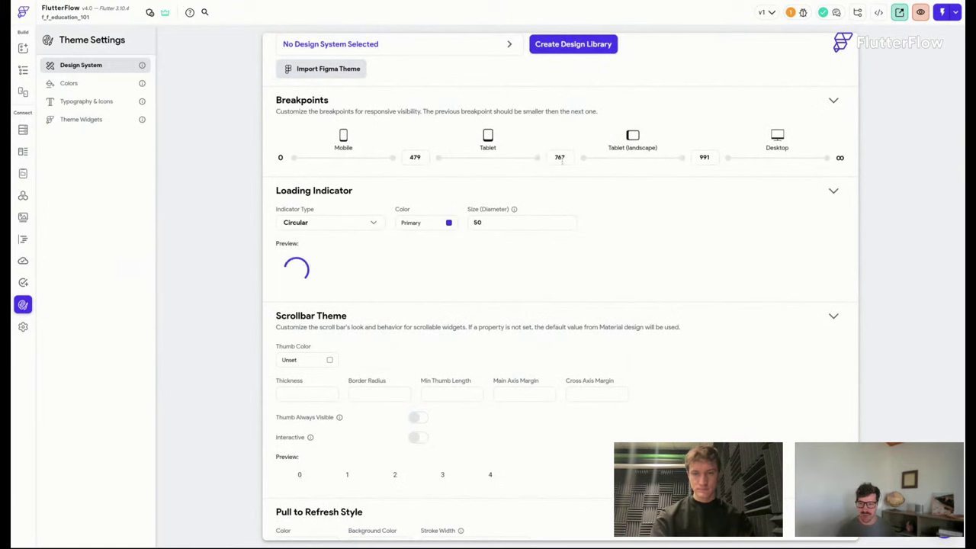
pyautogui.doubleClick(714, 155)
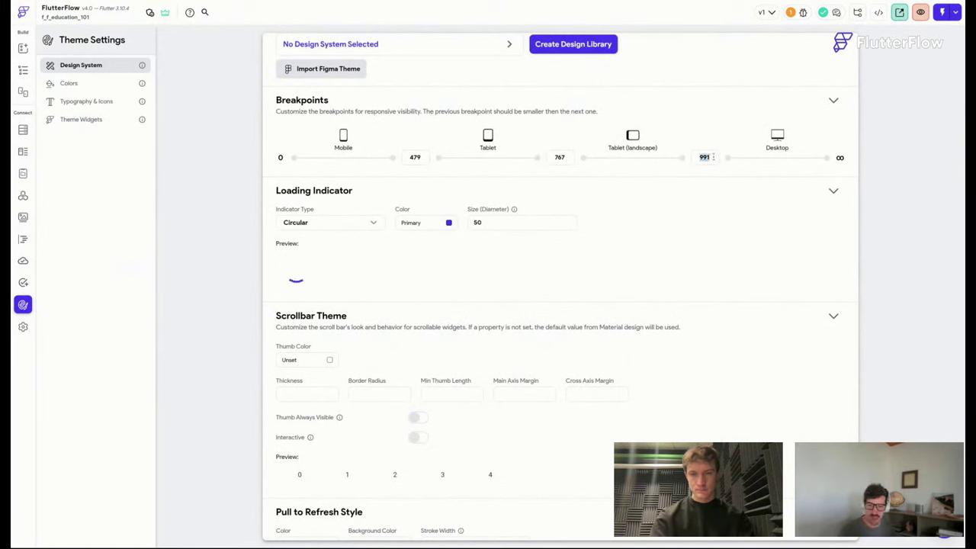
pyautogui.write('1270')
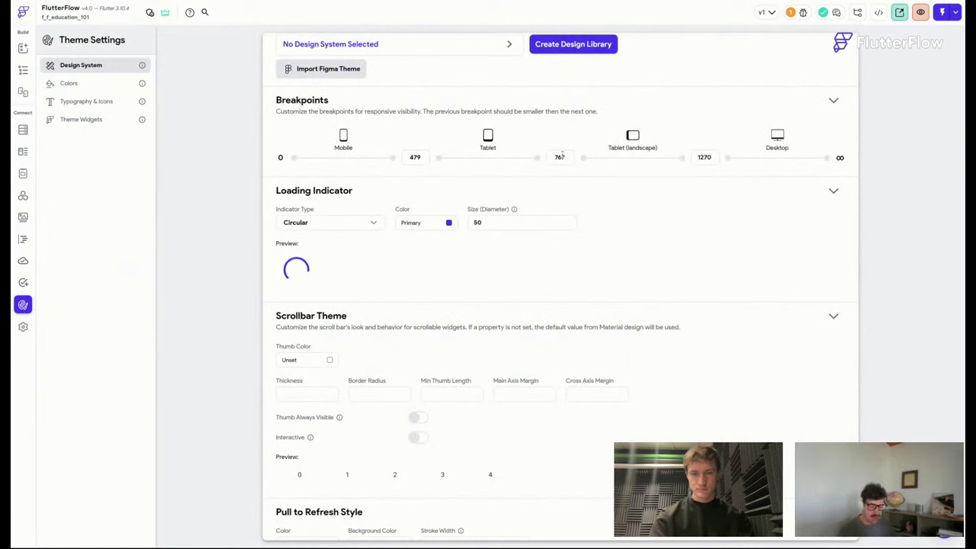
pyautogui.doubleClick(561, 157)
pyautogui.write('991')
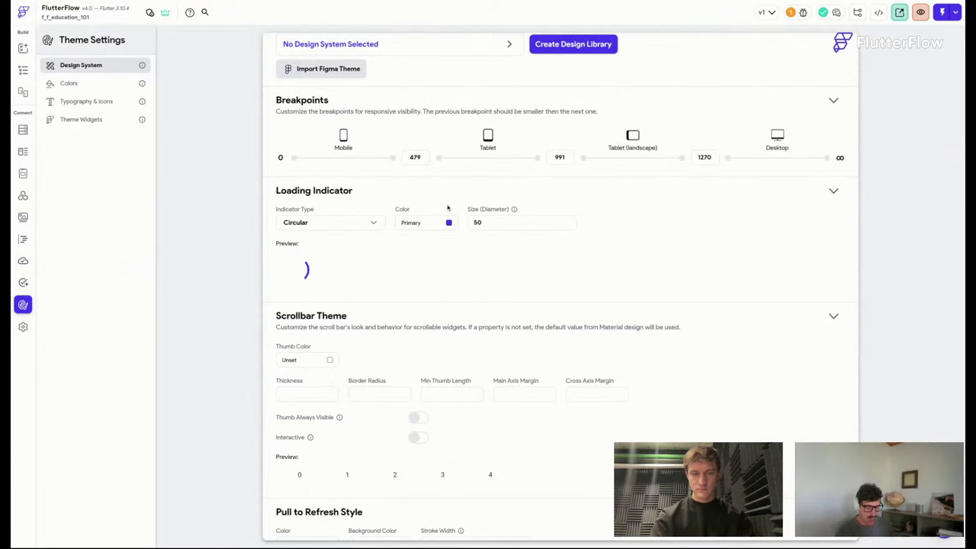
pyautogui.scroll(-1, 686, 137)
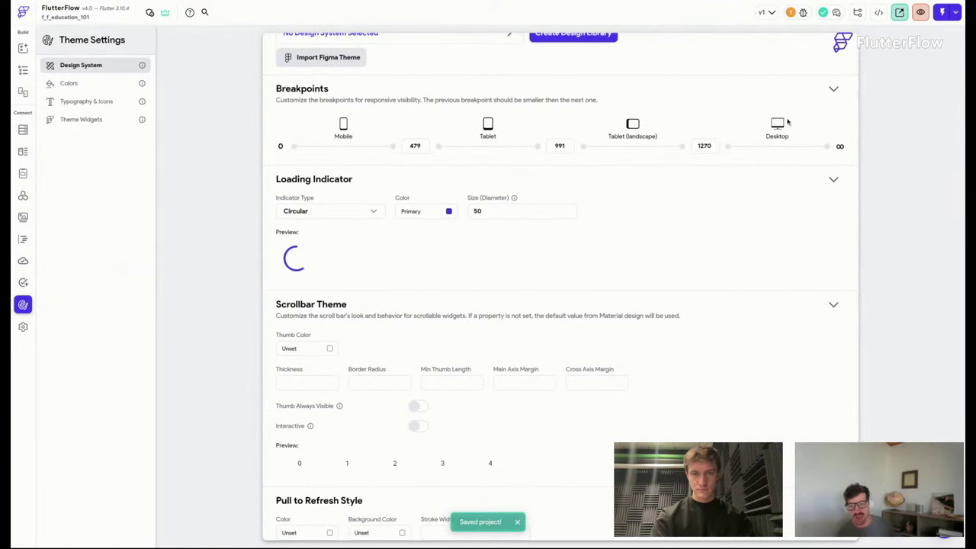
pyautogui.scroll(-1, 756, 151)
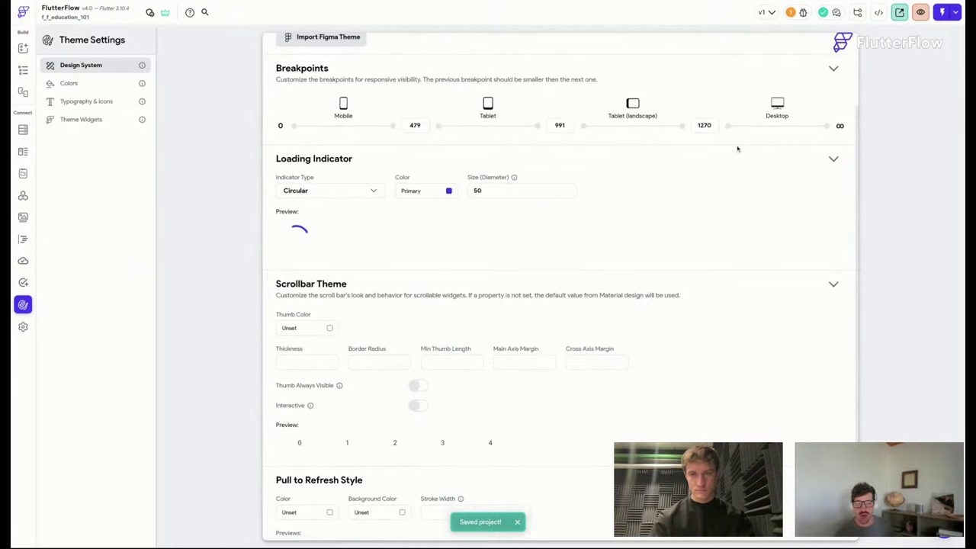
pyautogui.doubleClick(703, 125)
pyautogui.click(701, 118)
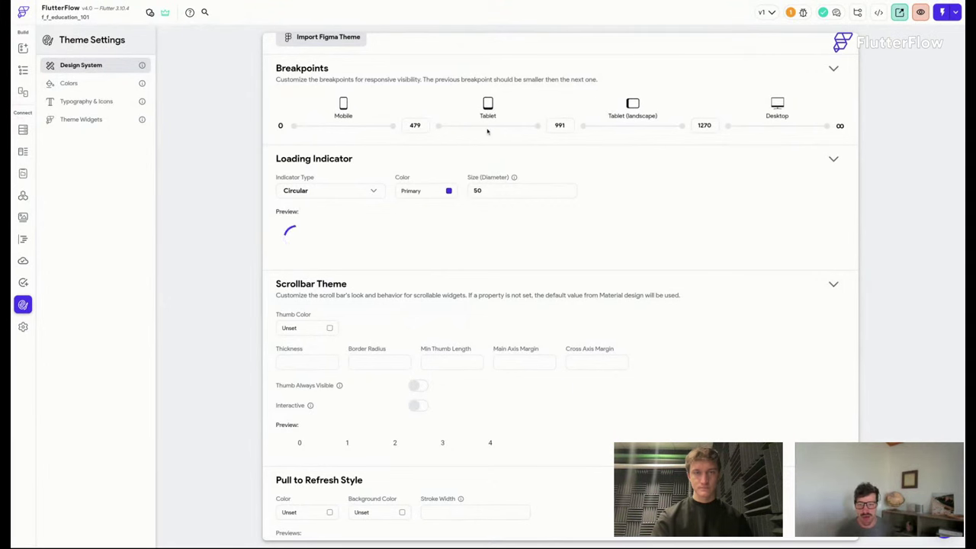
# Return to the top of the Design System settings and switch to the Colors page.
pyautogui.scroll(1, 509, 186)
pyautogui.scroll(-3, 298, 251)
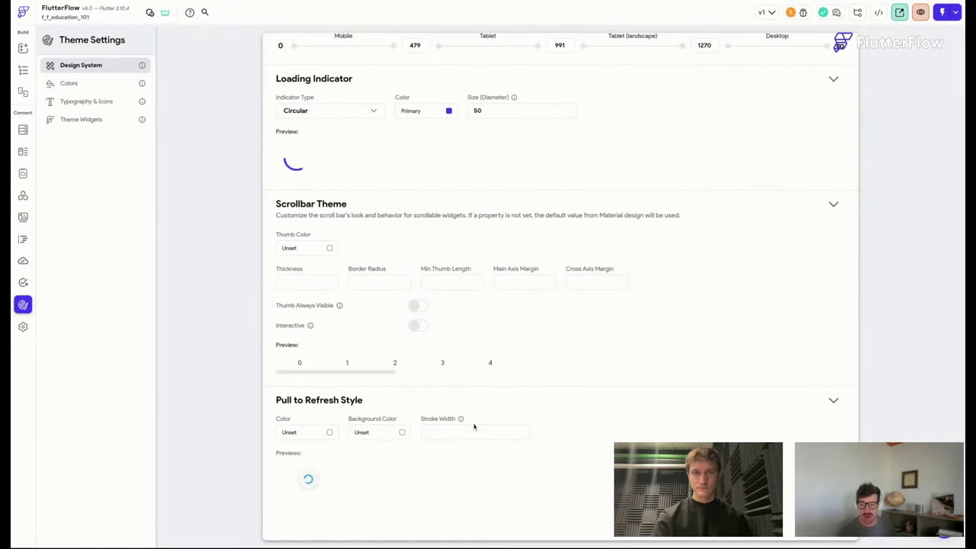
pyautogui.scroll(3, 436, 370)
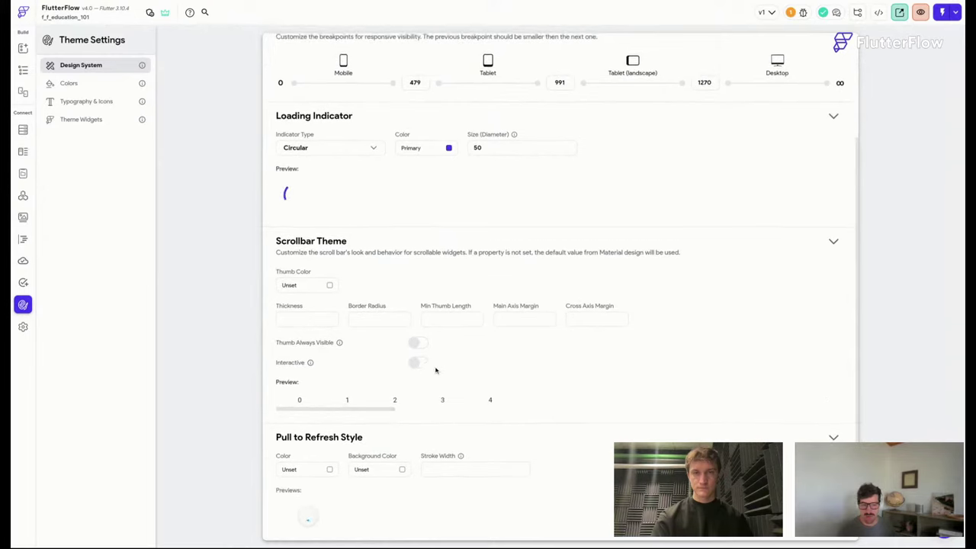
pyautogui.scroll(-3, 436, 370)
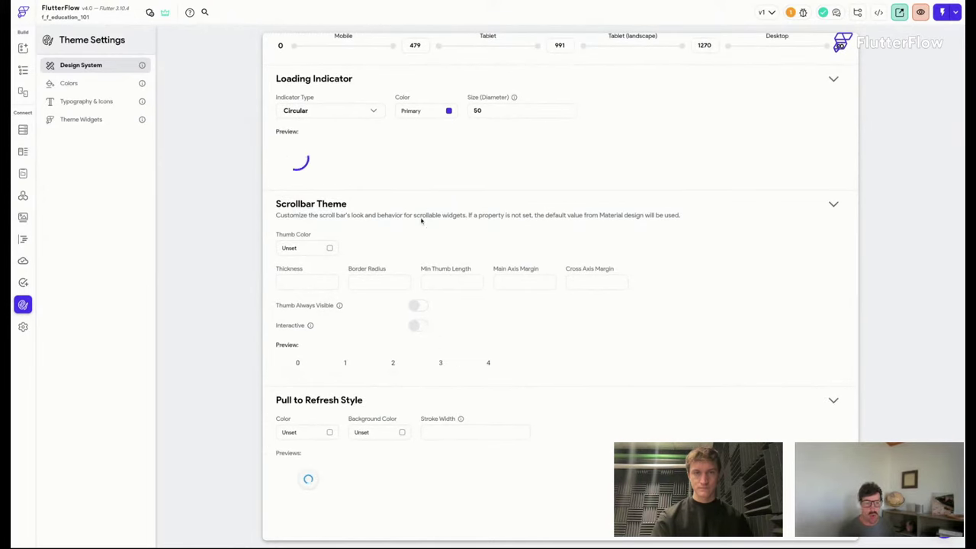
pyautogui.click(97, 67)
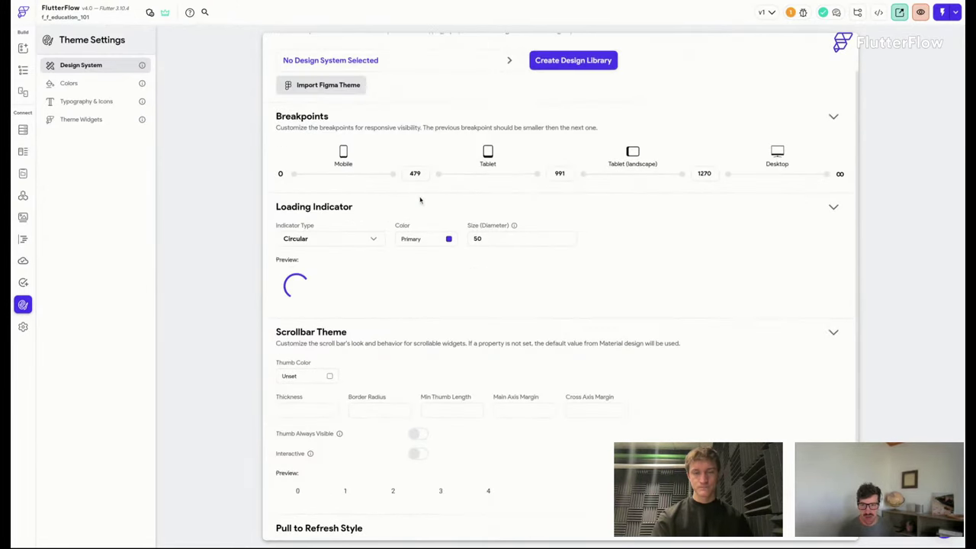
pyautogui.click(86, 84)
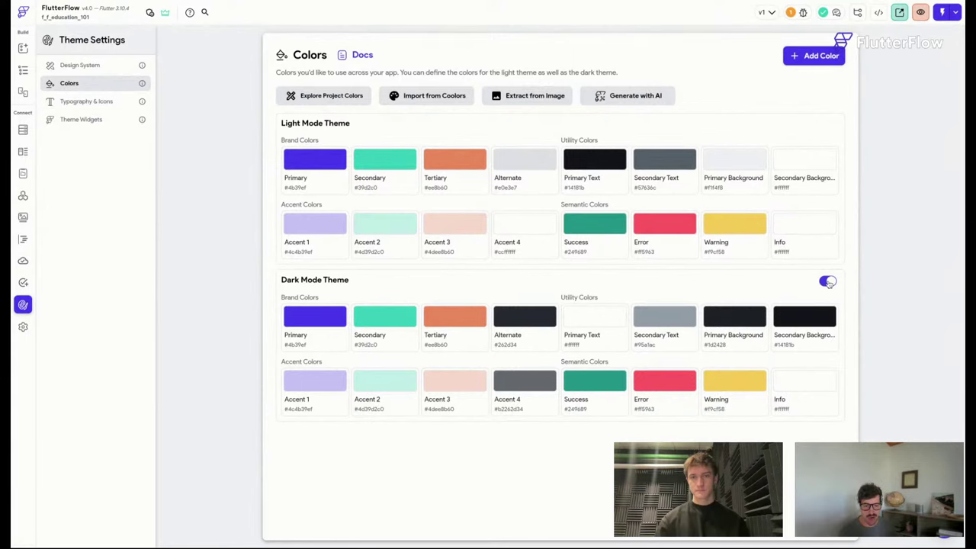
# Preview the theme colours in light and dark, try Purple Tones, then cancel without applying.
pyautogui.click(330, 99)
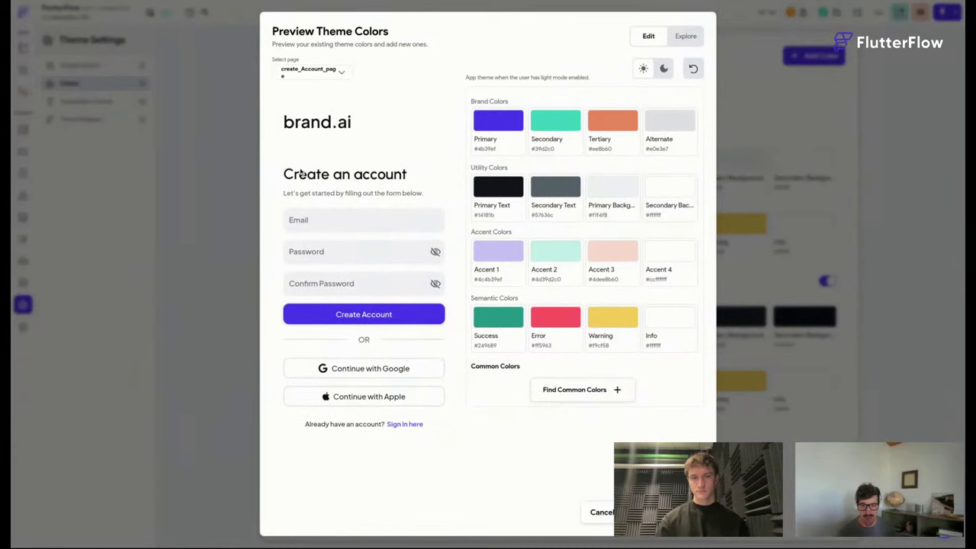
pyautogui.click(685, 36)
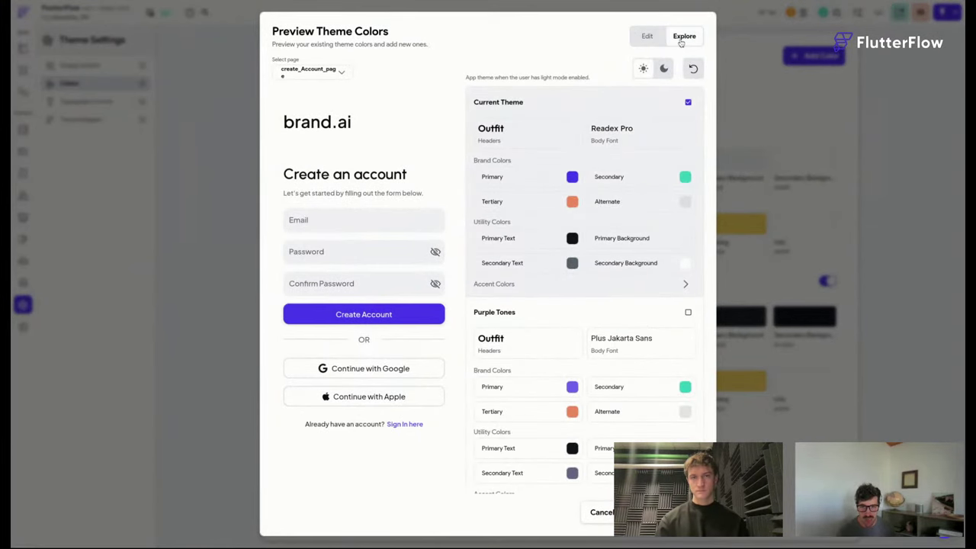
pyautogui.click(594, 521)
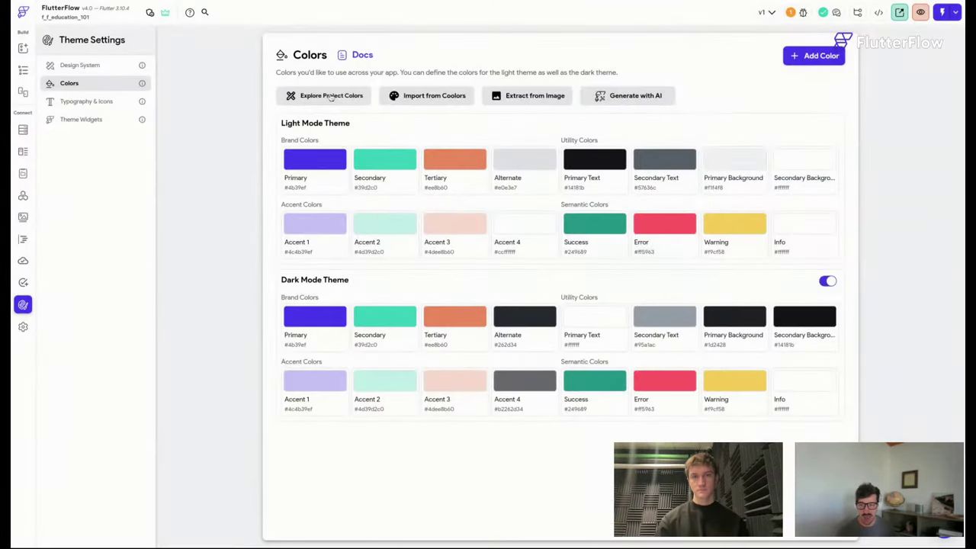
pyautogui.click(340, 102)
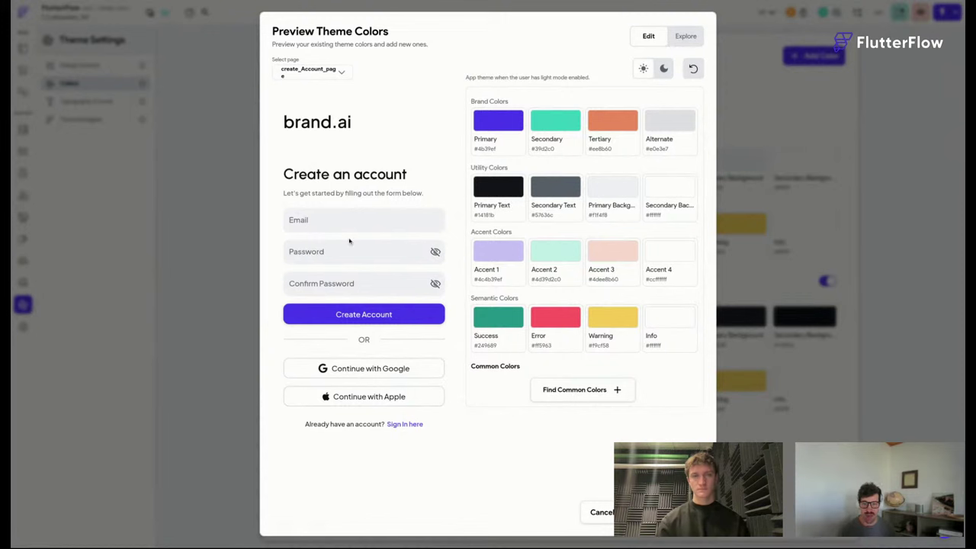
pyautogui.click(661, 69)
pyautogui.click(643, 70)
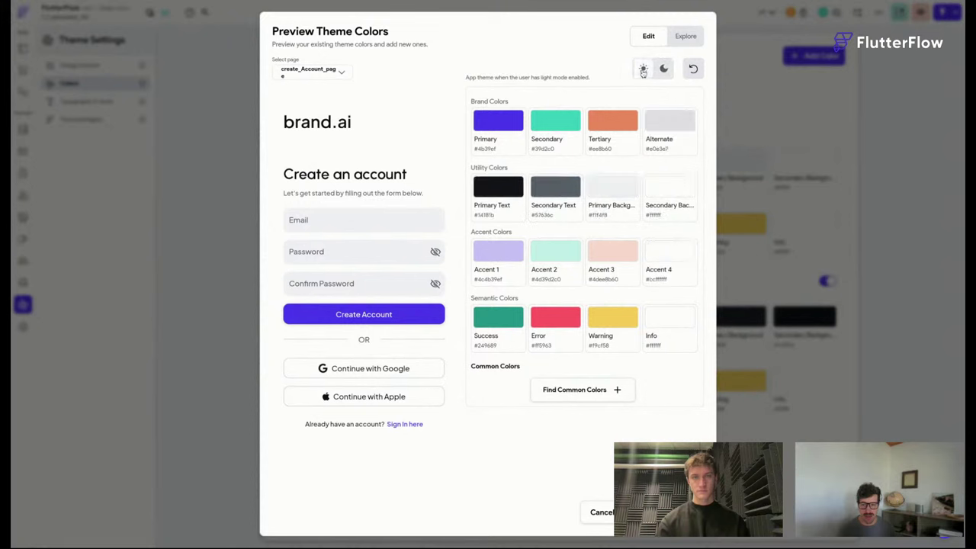
pyautogui.click(682, 36)
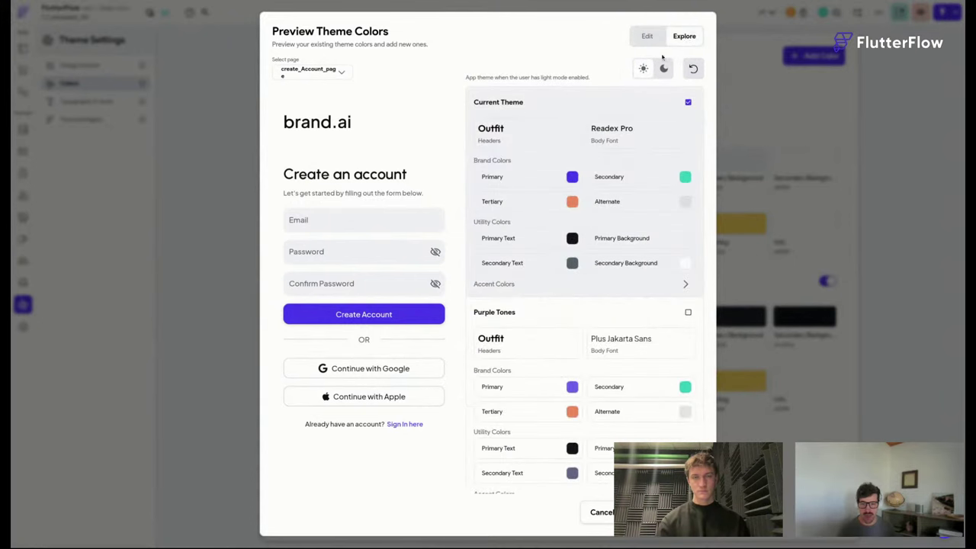
pyautogui.scroll(-3, 632, 148)
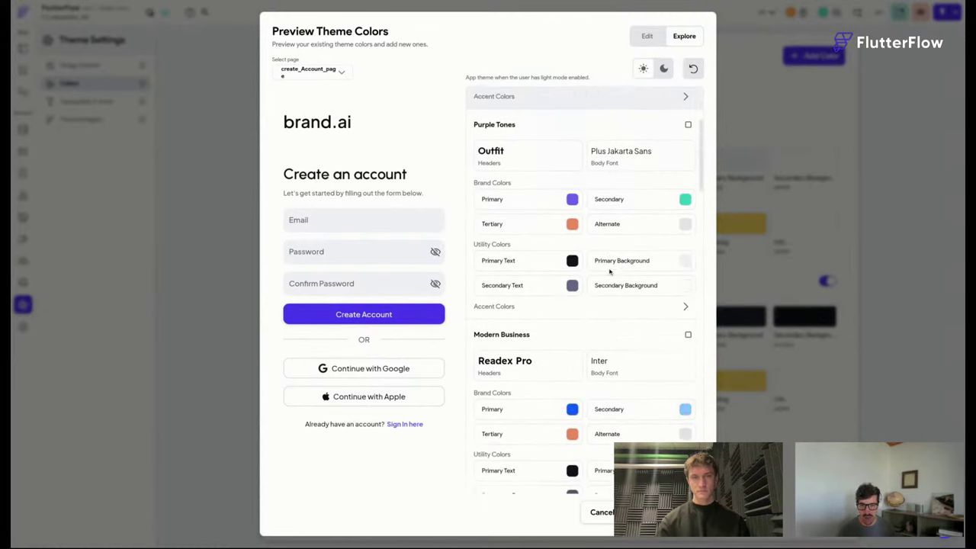
pyautogui.click(688, 105)
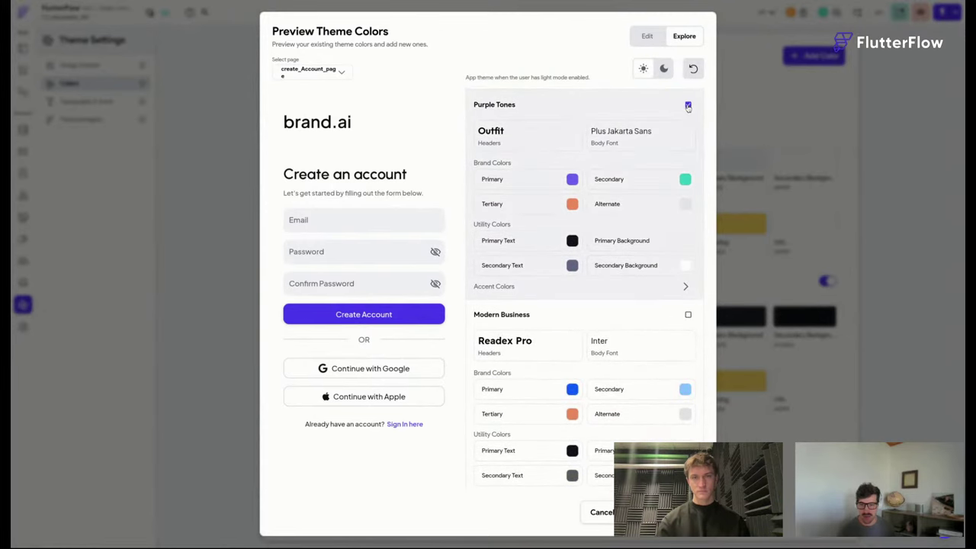
pyautogui.click(602, 515)
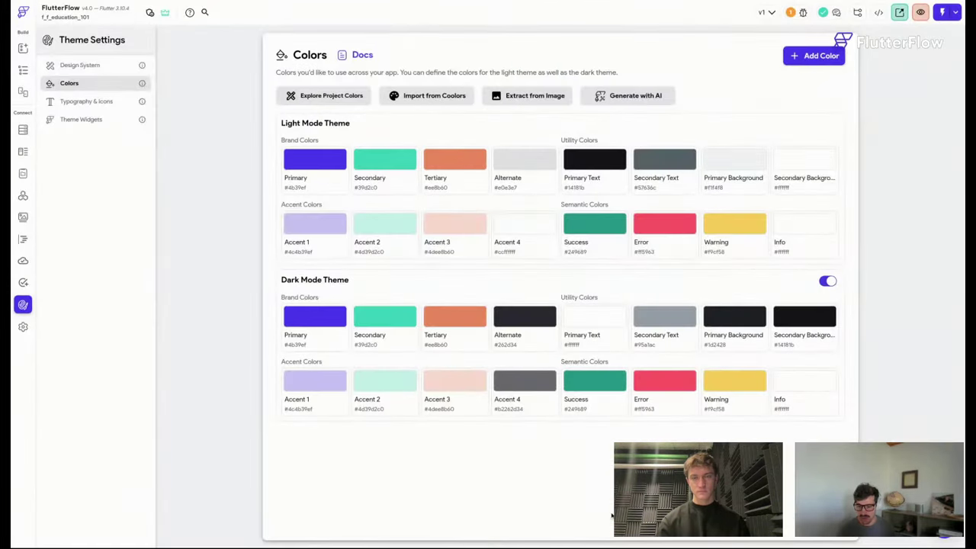
# Return to the pages, toggle the canvas between light and dark, and open create_Account_page.
pyautogui.click(23, 70)
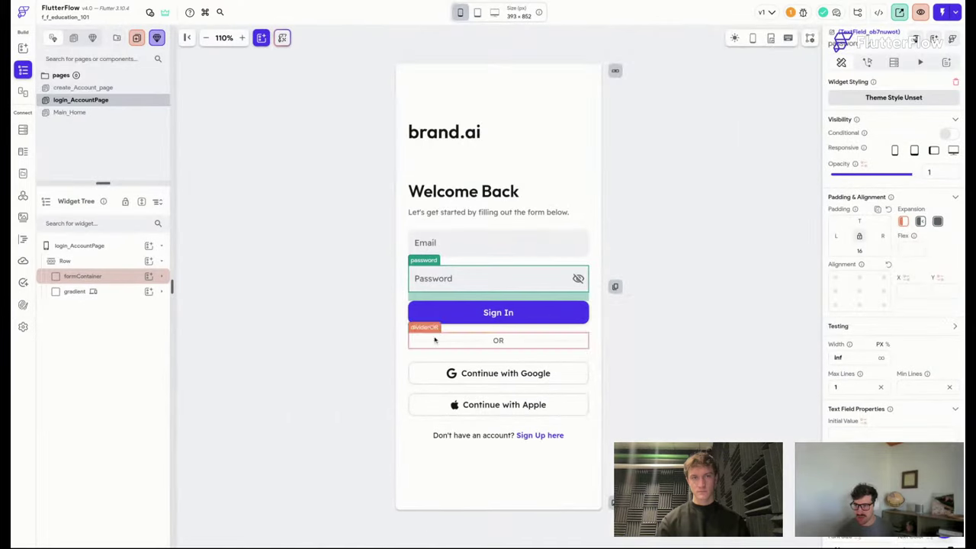
pyautogui.click(735, 37)
pyautogui.click(734, 38)
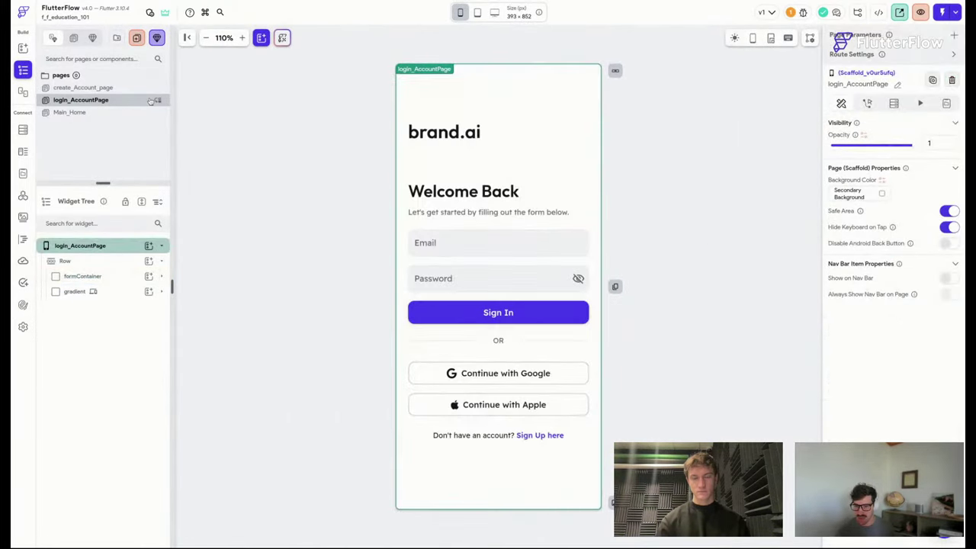
pyautogui.click(129, 88)
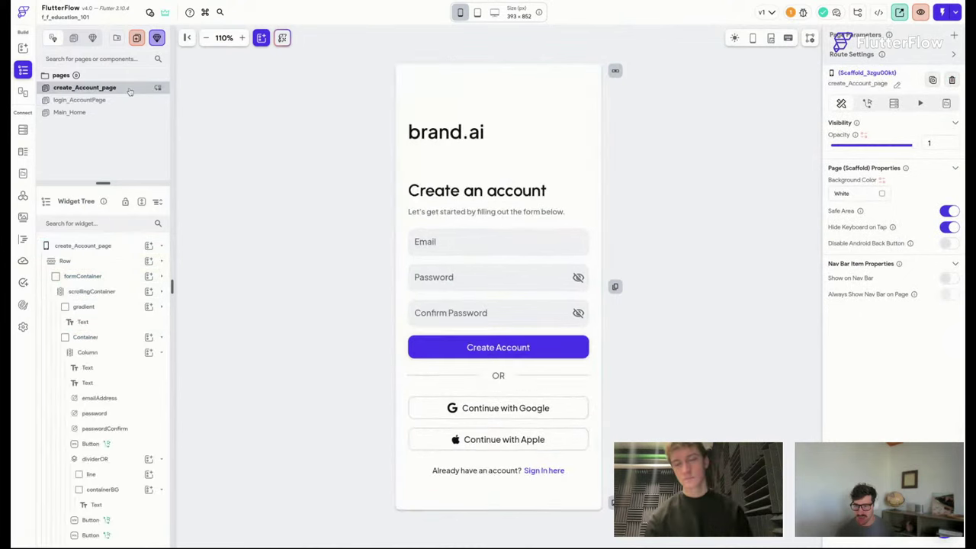
pyautogui.click(734, 38)
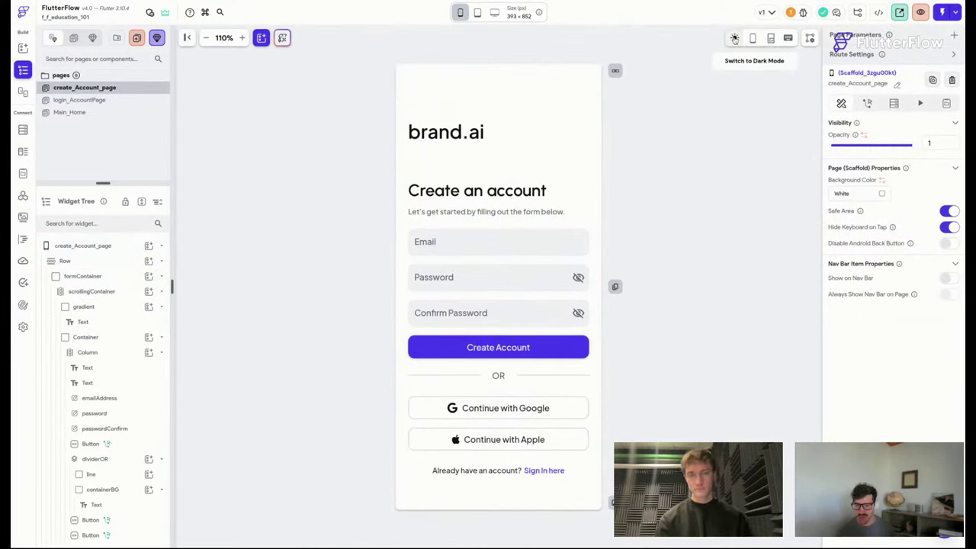
pyautogui.click(734, 37)
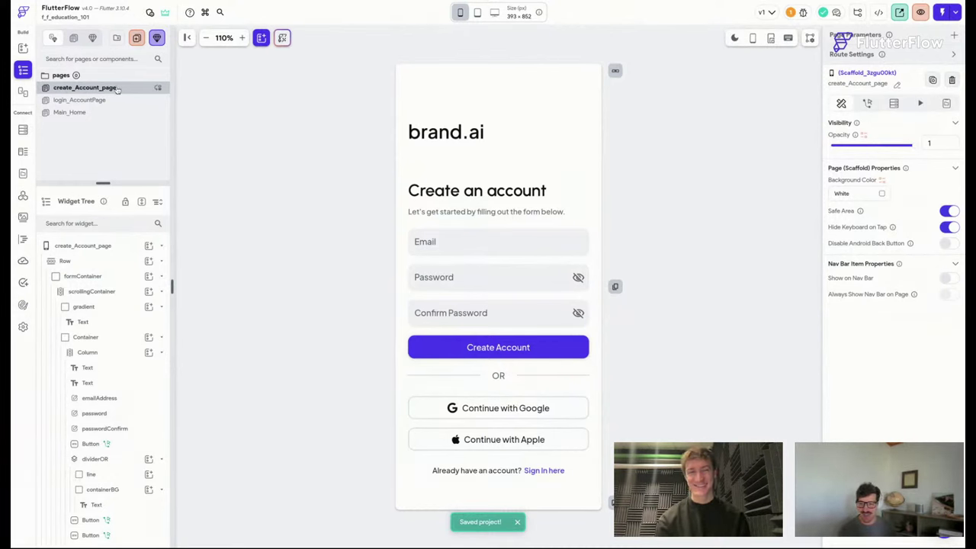
# Request deletion of create_Account_page from its page actions.
pyautogui.press('super+k')
pyautogui.write('add')
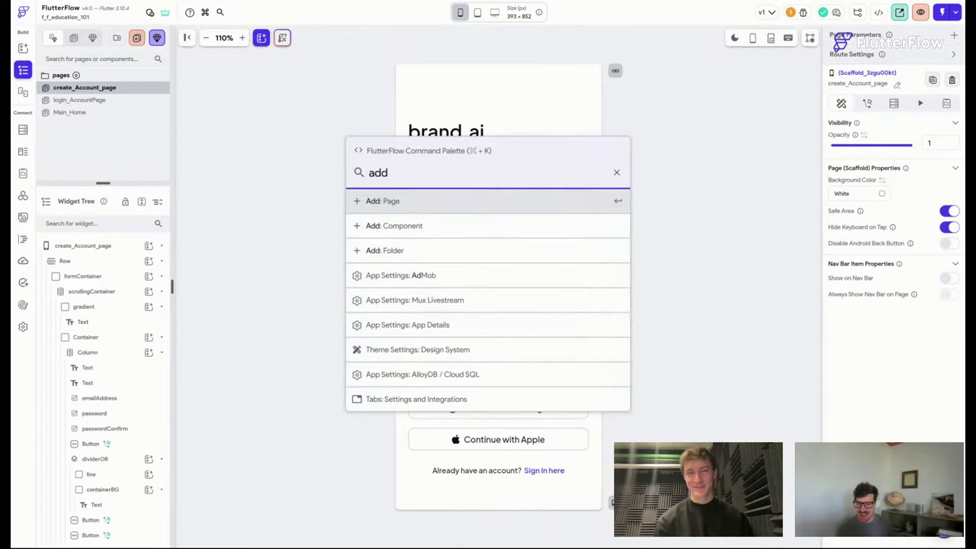
pyautogui.press('Escape')
pyautogui.rightClick(106, 90)
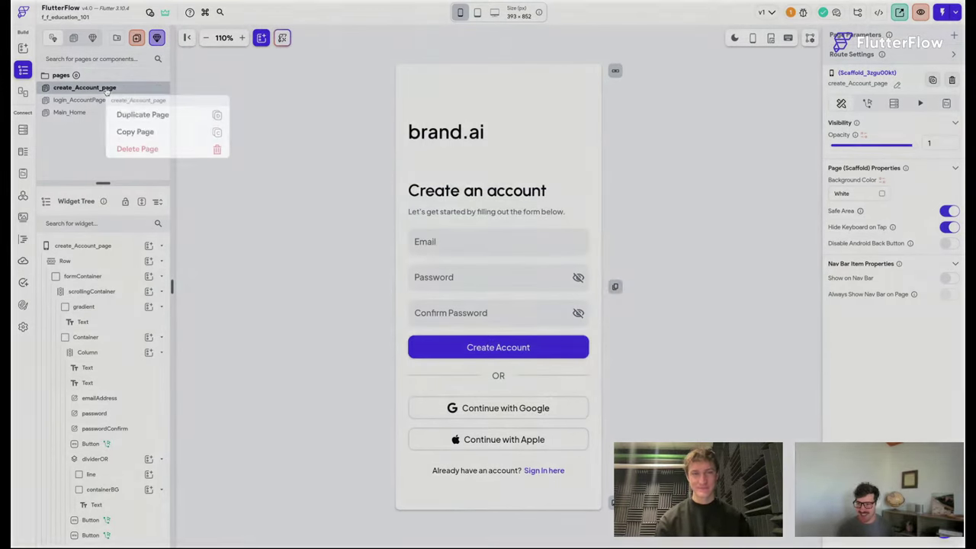
pyautogui.press('BackSpace')
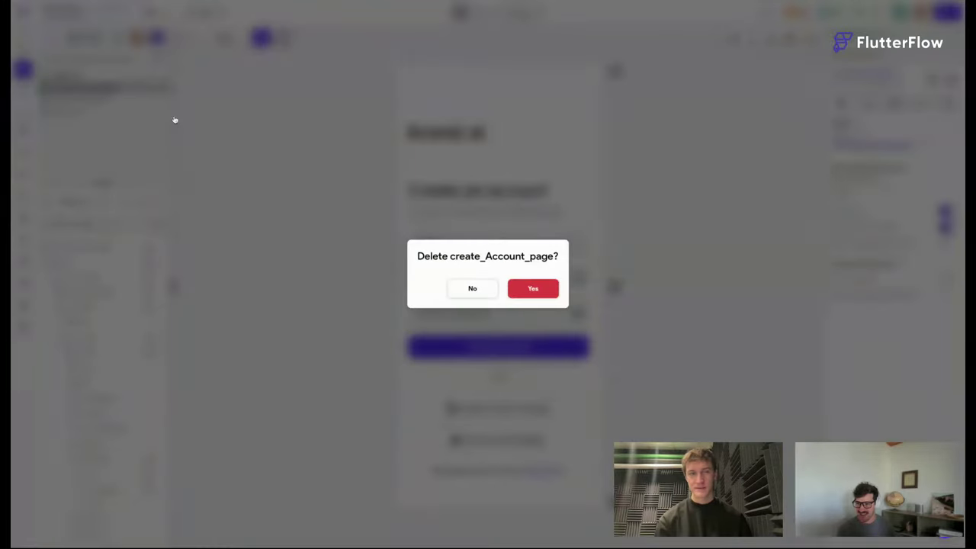
# Delete create_Account_page and add a create_Account page from the Create Account 2 template.
pyautogui.click(536, 289)
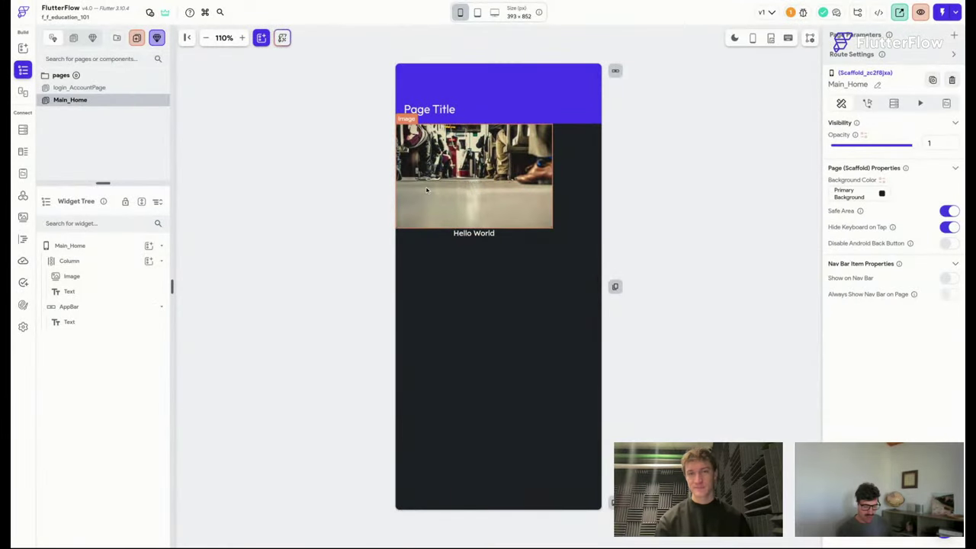
pyautogui.press('super+k')
pyautogui.write('add')
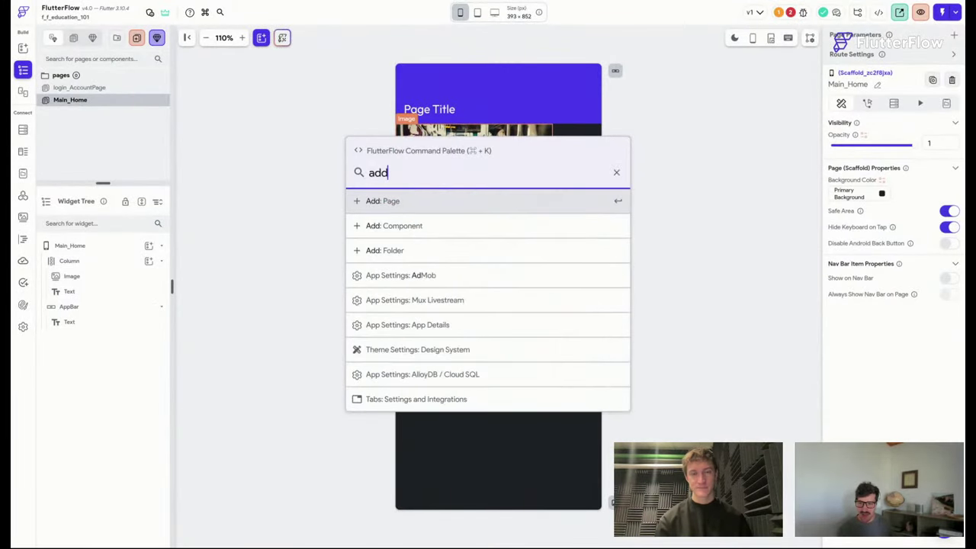
pyautogui.press('Return')
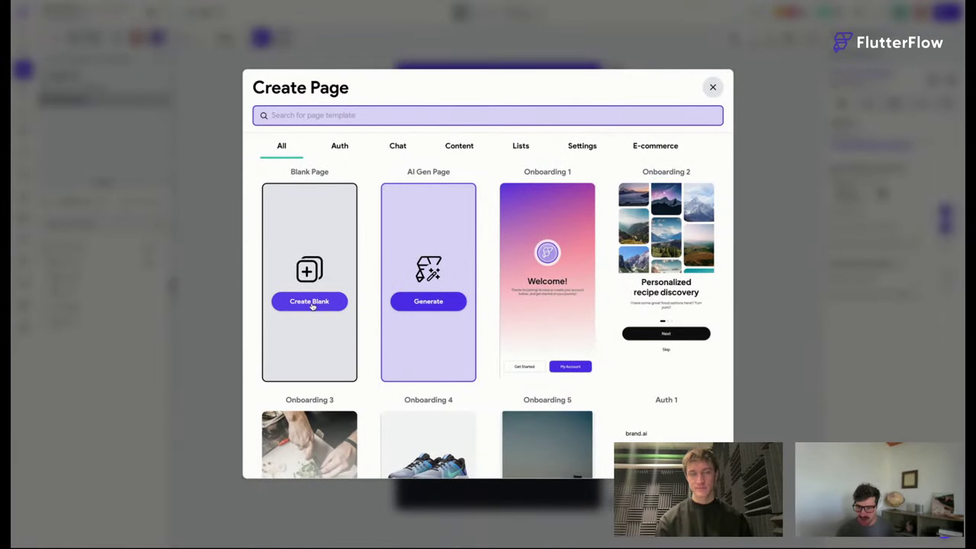
pyautogui.scroll(-4, 412, 340)
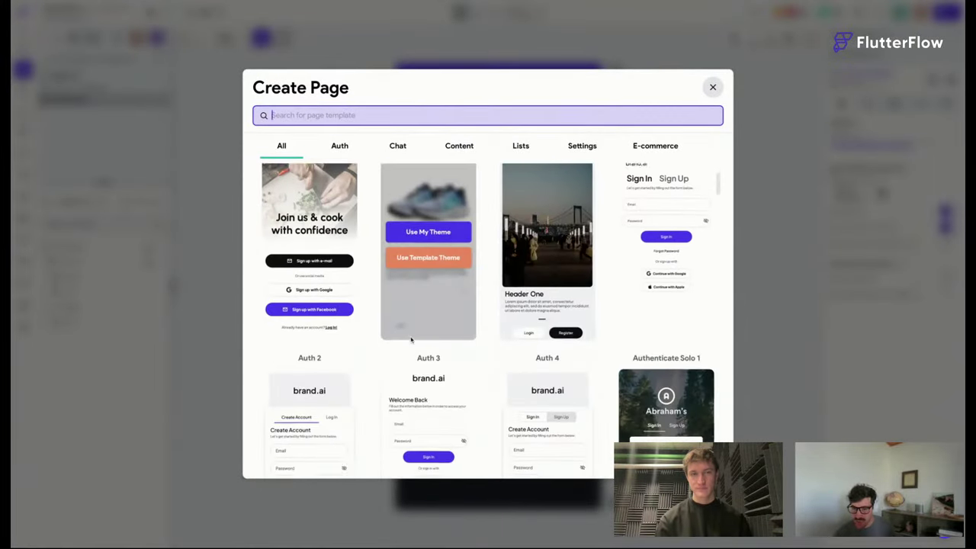
pyautogui.scroll(-8, 412, 340)
pyautogui.scroll(2, 455, 211)
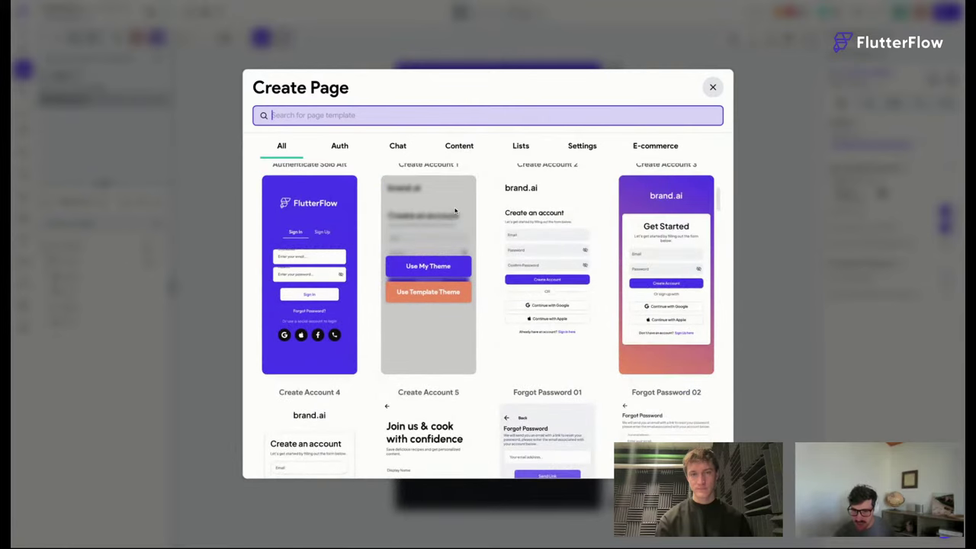
pyautogui.click(547, 289)
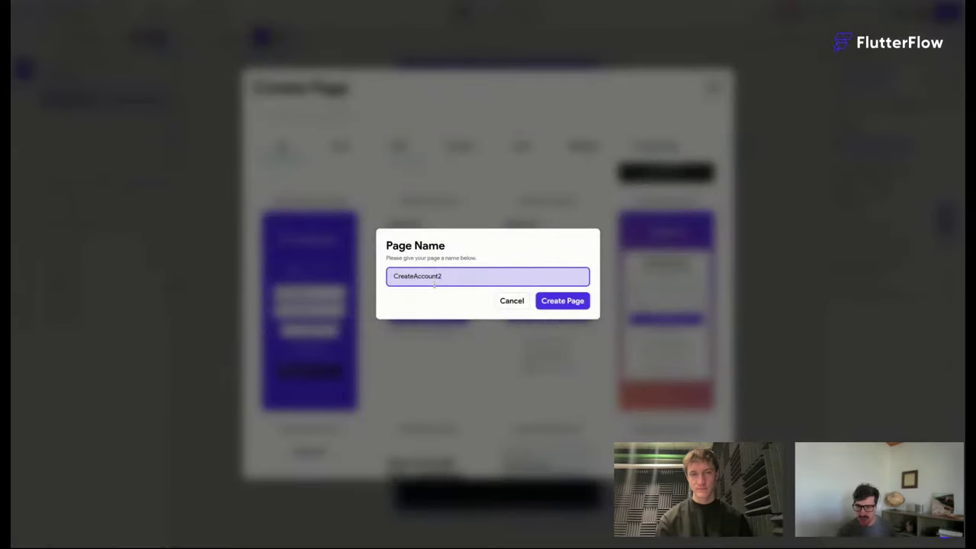
pyautogui.hotkey('ctrl', 'a')
pyautogui.write('createA')
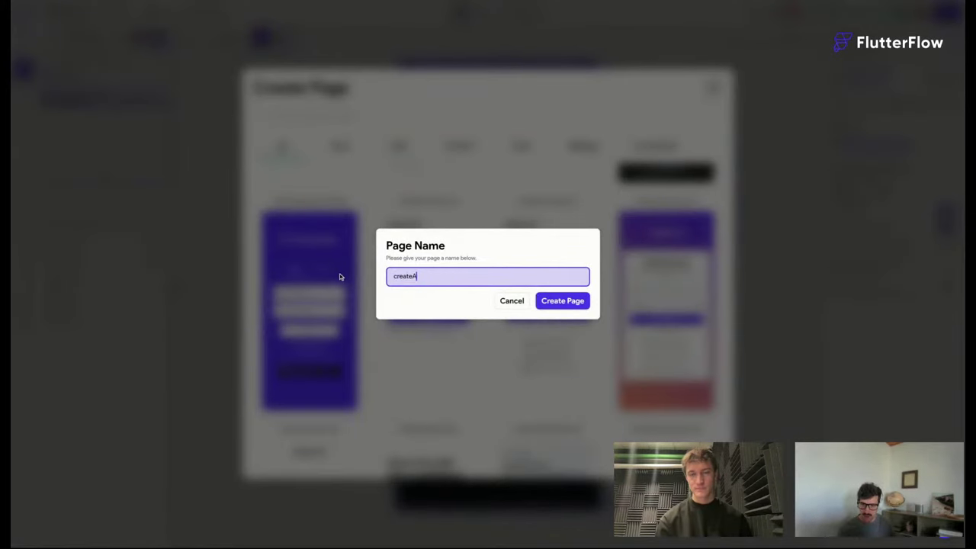
pyautogui.press('BackSpace')
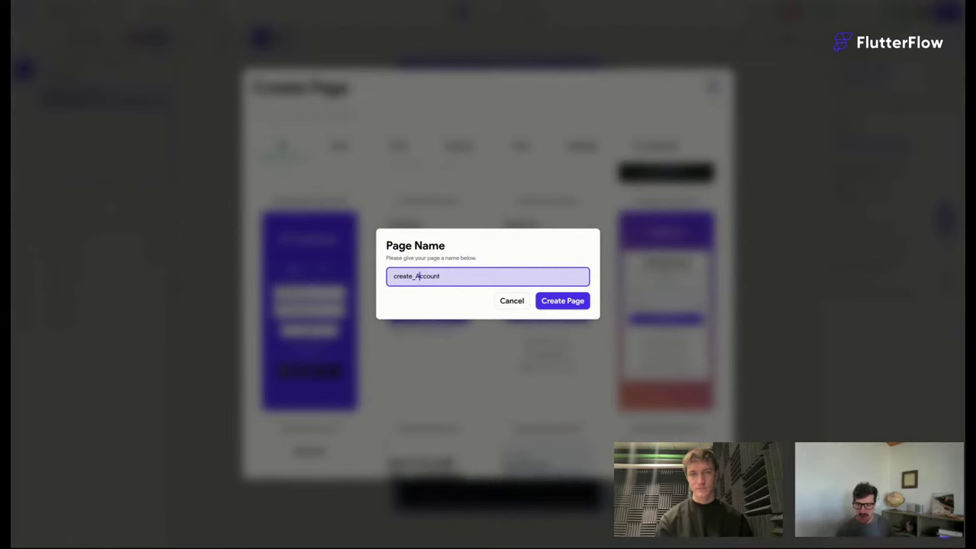
pyautogui.click(561, 301)
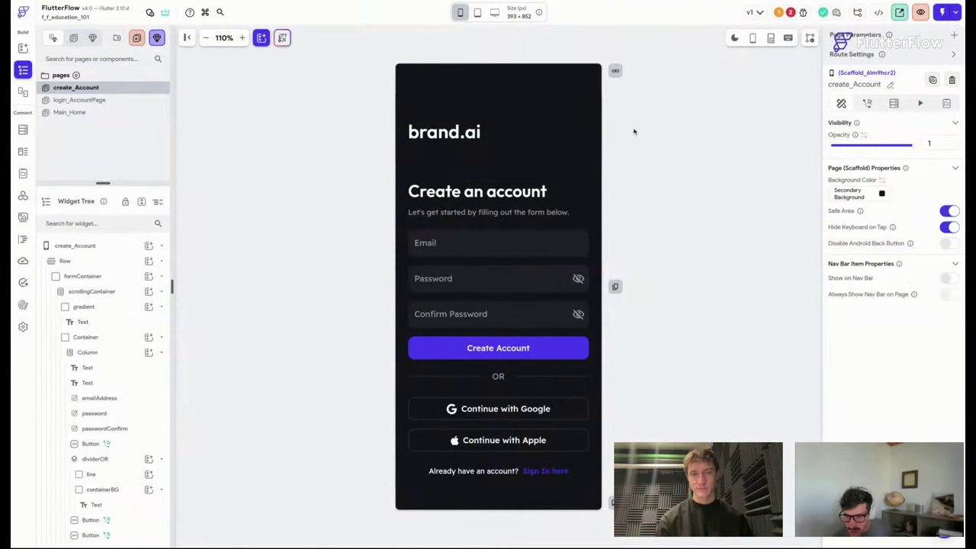
# Toggle light/dark preview, look over login_AccountPage, Main_Home and create_Account, then open Theme Settings.
pyautogui.click(734, 38)
pyautogui.click(734, 37)
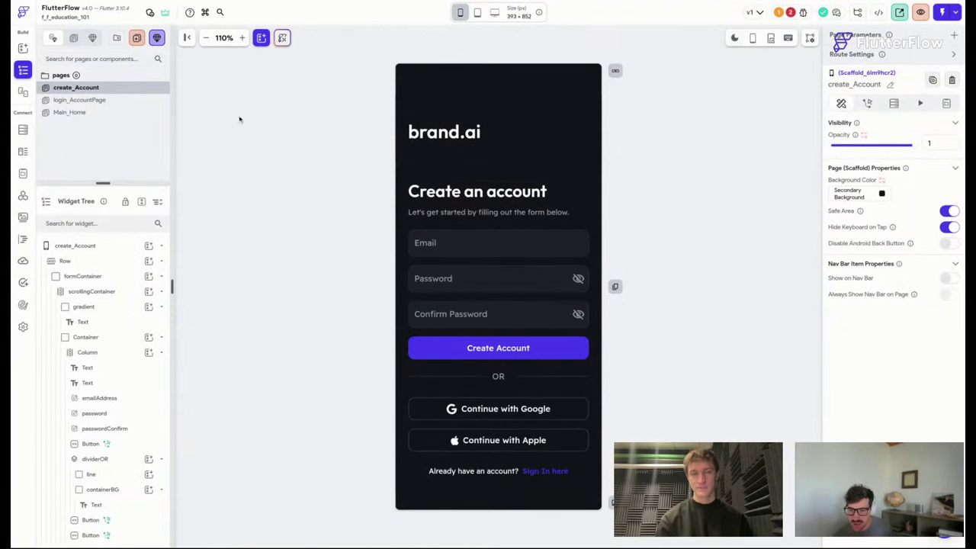
pyautogui.click(107, 100)
pyautogui.click(100, 113)
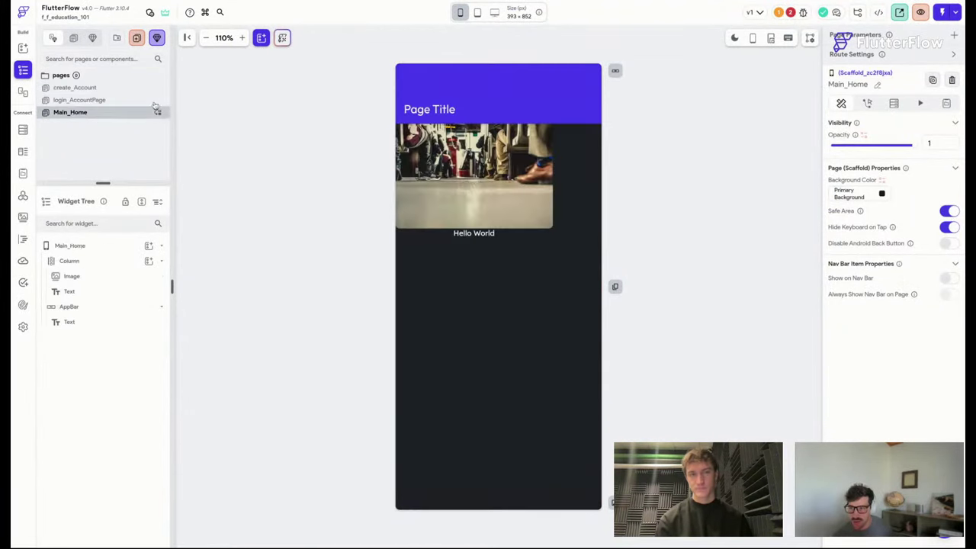
pyautogui.click(84, 88)
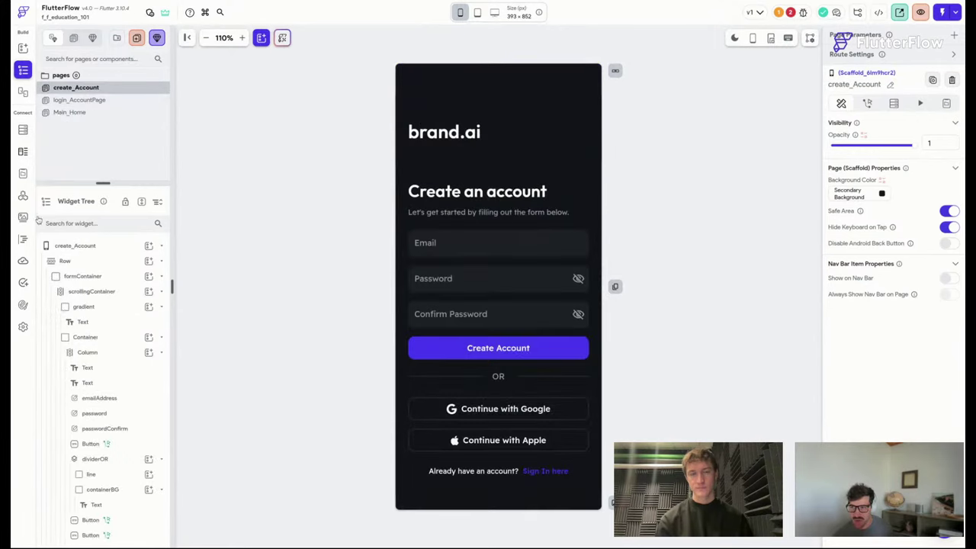
pyautogui.click(23, 304)
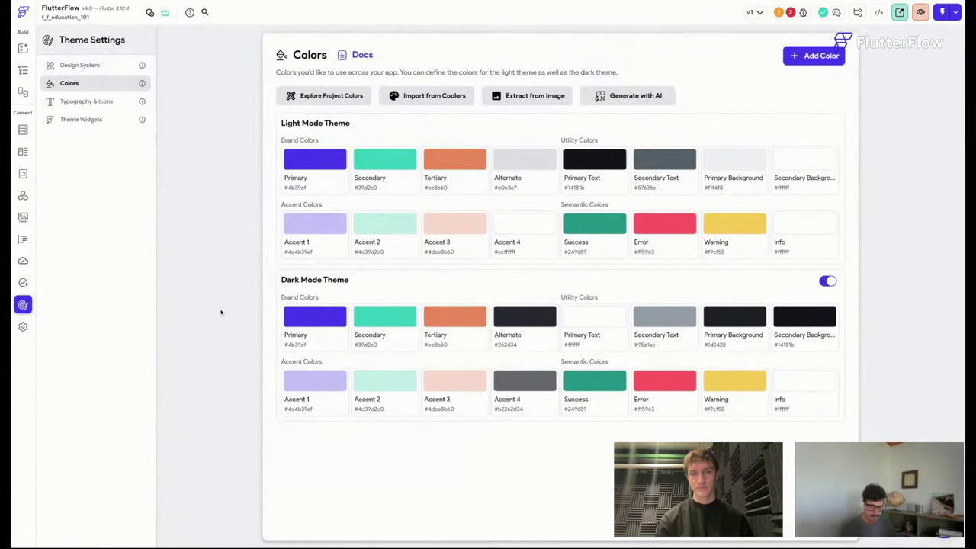
# Preview Purple Tones, Modern Business, Modern & Bold, Sleek & Cool and Techy Simple themes on Main_Home.
pyautogui.click(340, 97)
pyautogui.click(685, 37)
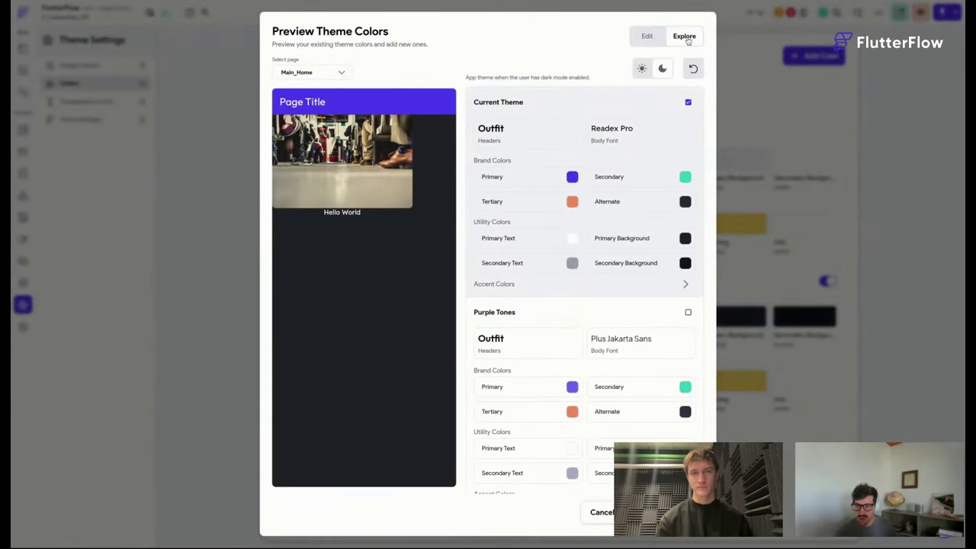
pyautogui.scroll(-2, 643, 189)
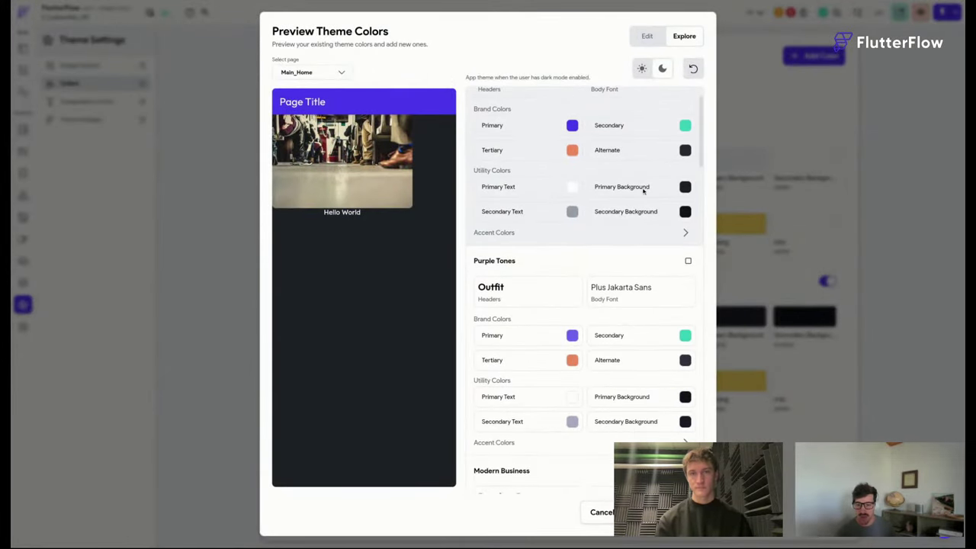
pyautogui.click(688, 261)
pyautogui.scroll(-5, 688, 274)
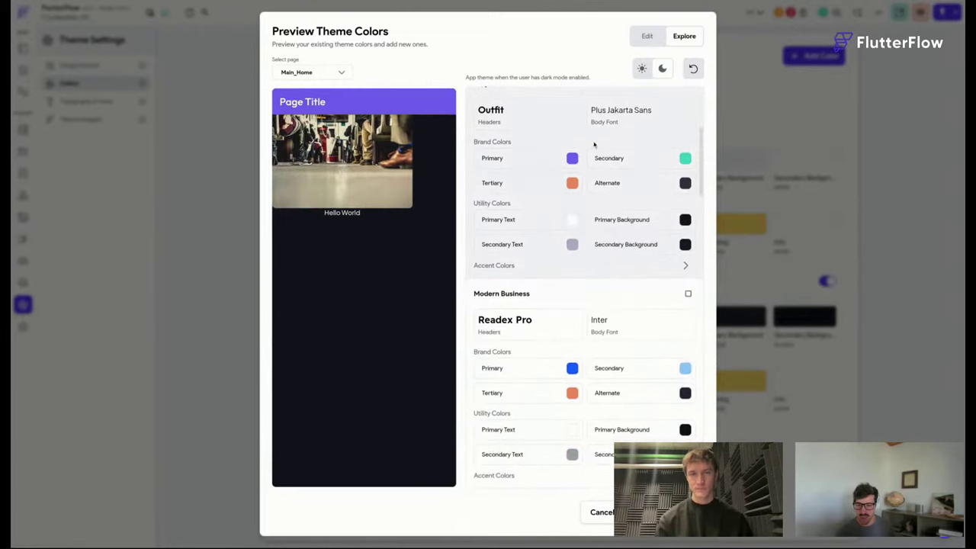
pyautogui.click(688, 295)
pyautogui.scroll(-4, 687, 305)
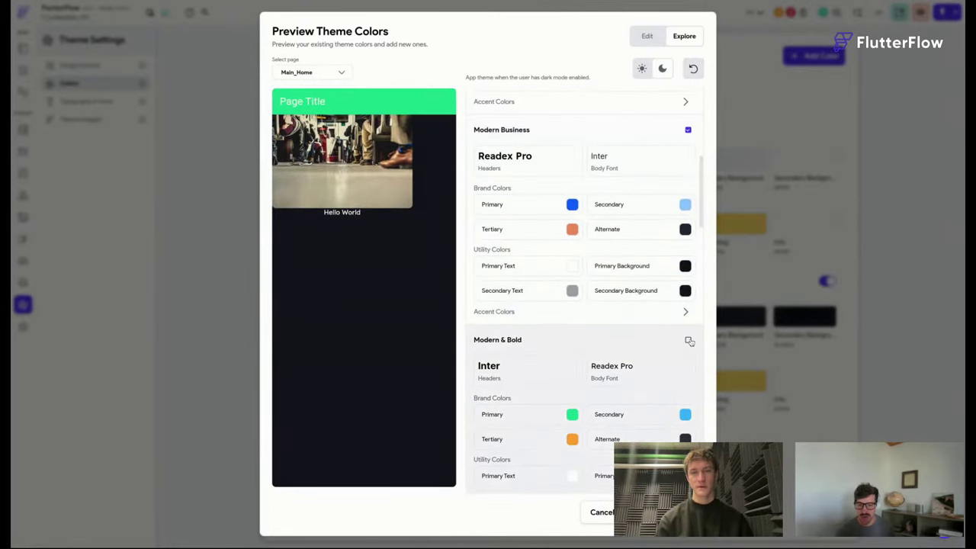
pyautogui.click(689, 342)
pyautogui.scroll(-5, 689, 351)
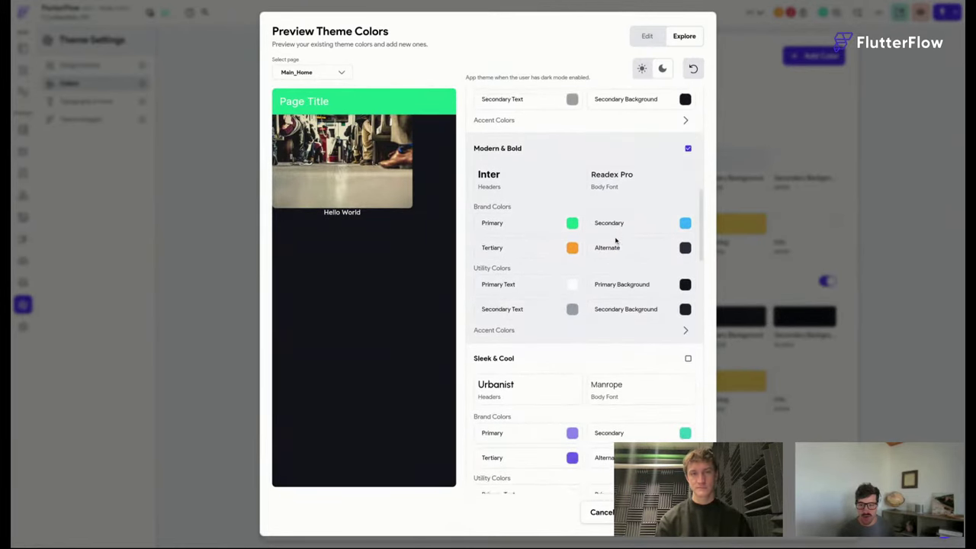
pyautogui.click(687, 359)
pyautogui.scroll(-5, 690, 373)
pyautogui.click(688, 345)
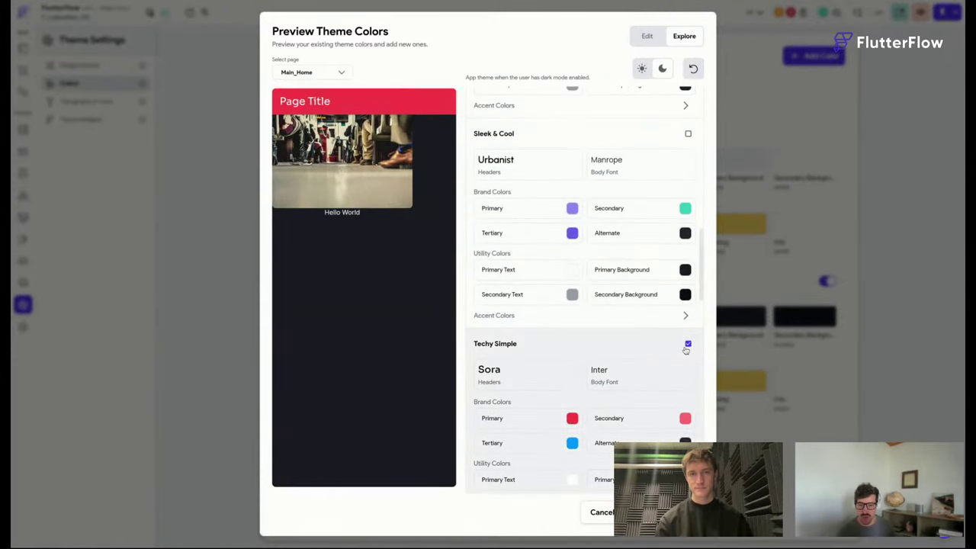
pyautogui.scroll(-5, 686, 349)
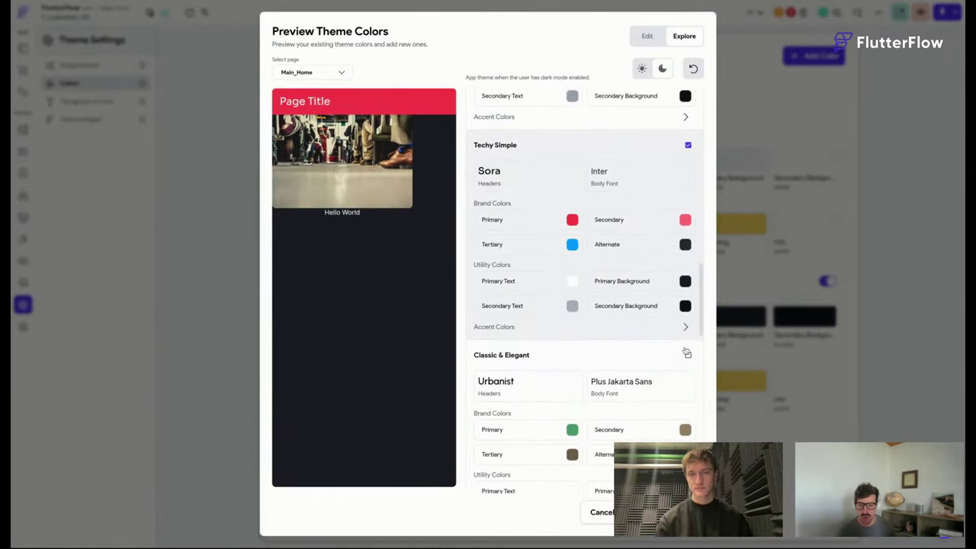
# On login_AccountPage, try Classic & Elegant and Professional & Refined themes in light and dark modes.
pyautogui.click(316, 73)
pyautogui.click(309, 96)
pyautogui.scroll(-2, 690, 350)
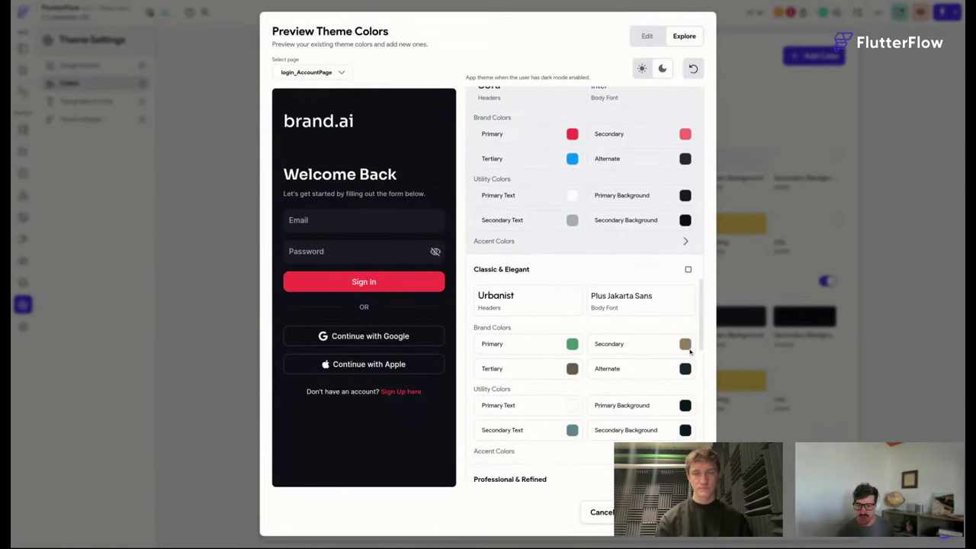
pyautogui.click(688, 269)
pyautogui.scroll(-4, 686, 270)
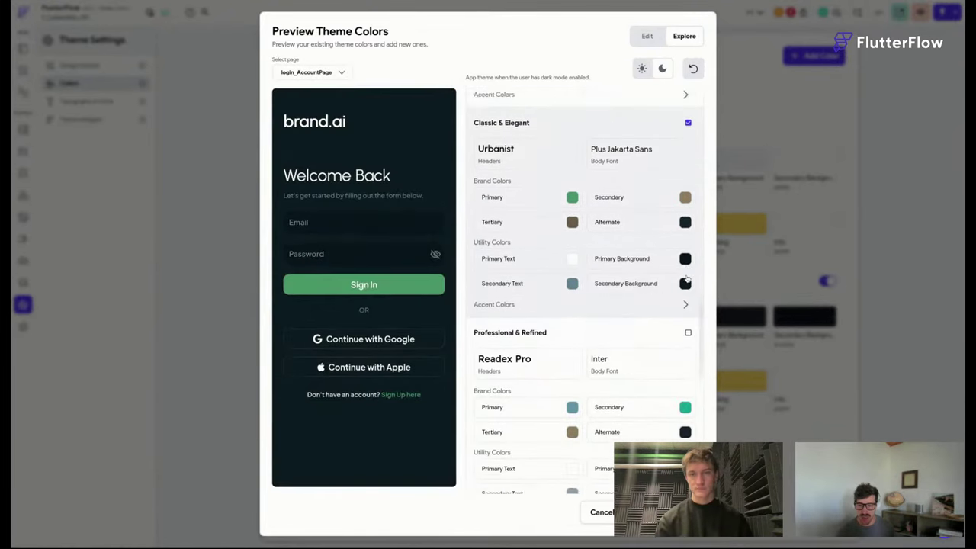
pyautogui.click(642, 69)
pyautogui.click(661, 68)
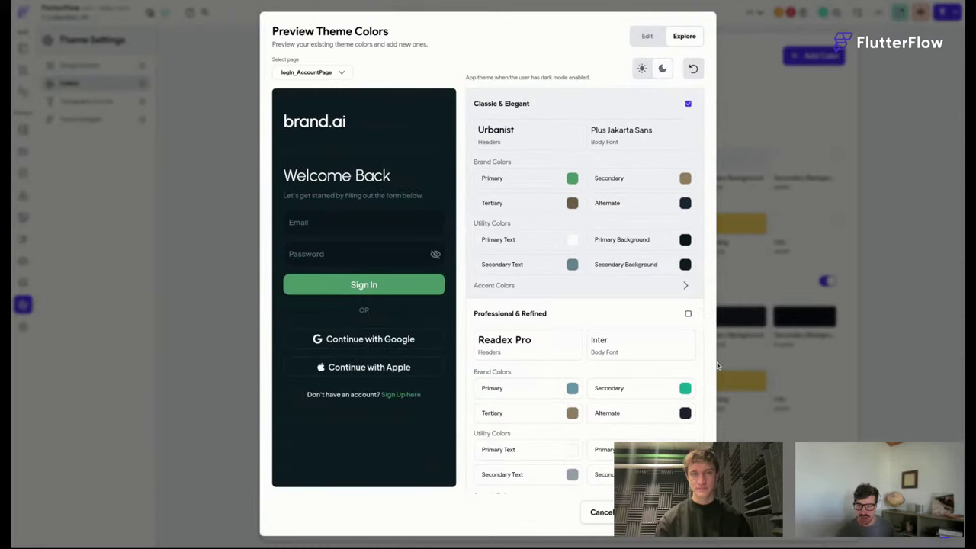
pyautogui.click(688, 314)
pyautogui.scroll(-2, 652, 279)
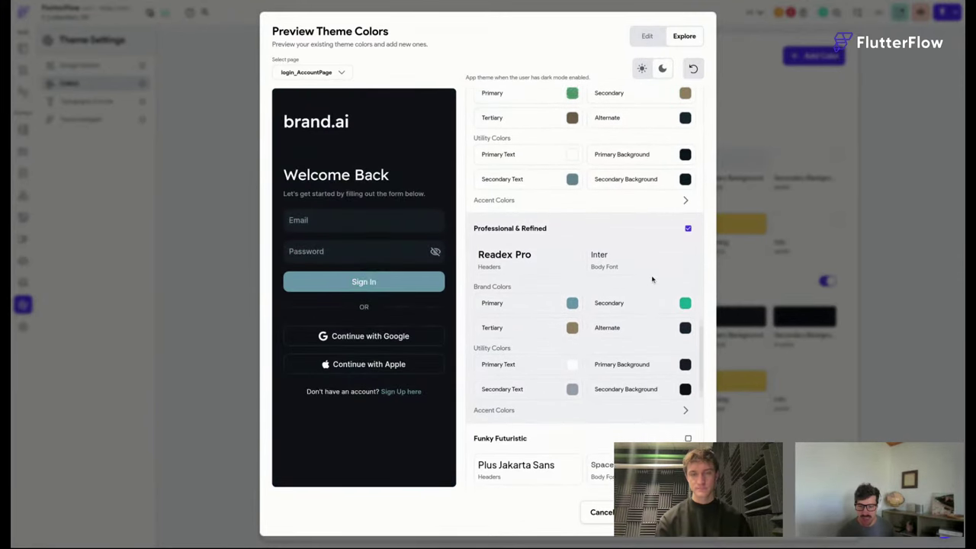
pyautogui.click(642, 68)
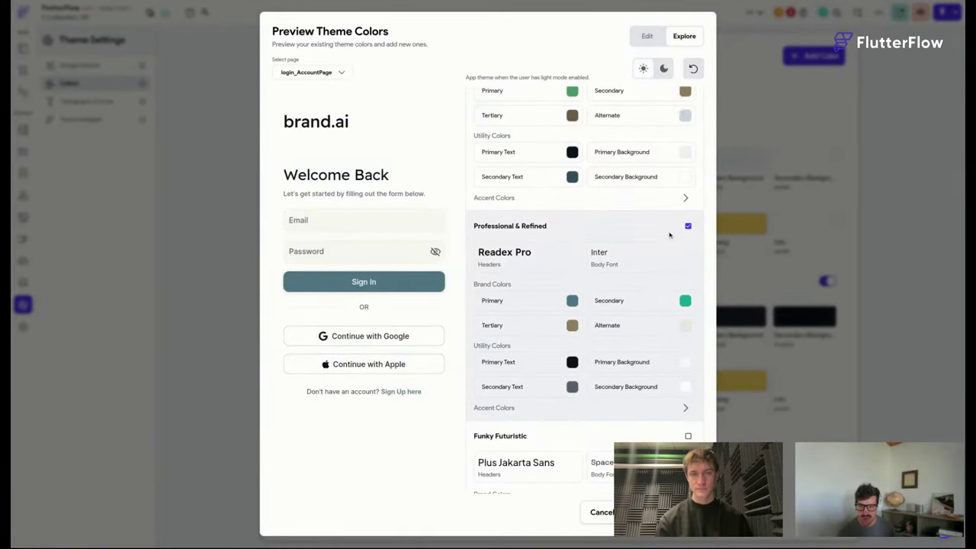
pyautogui.click(662, 69)
# Apply the Purple Tones palette and review its colours in light mode.
pyautogui.scroll(3, 654, 374)
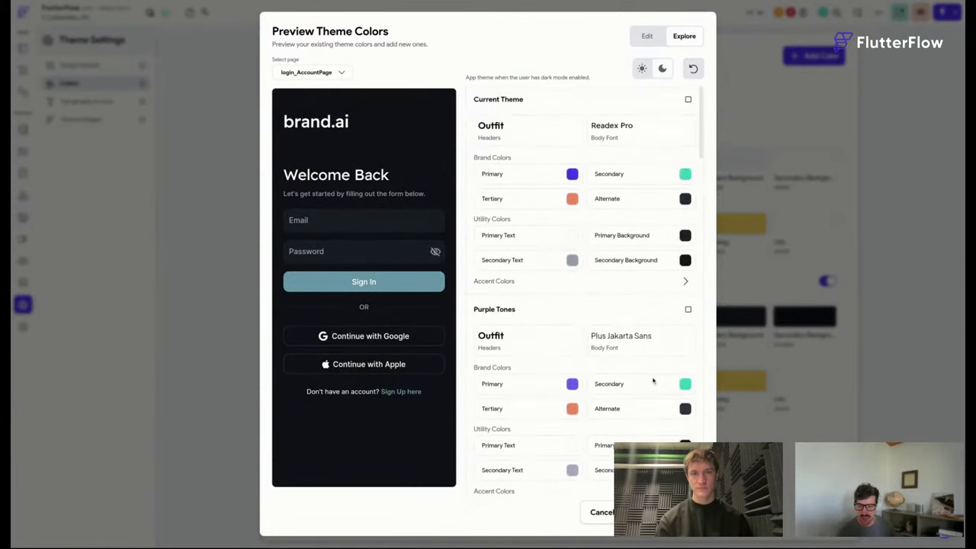
pyautogui.click(688, 313)
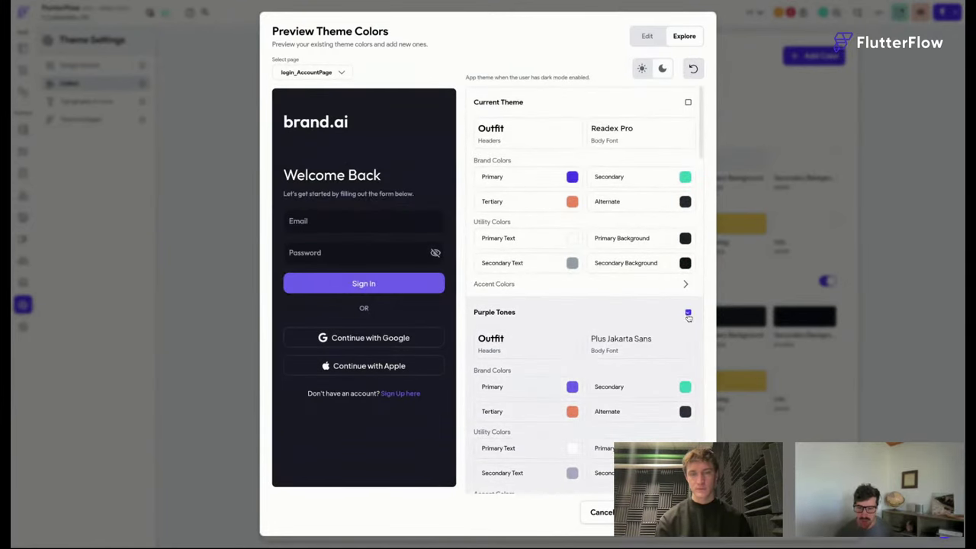
pyautogui.click(647, 39)
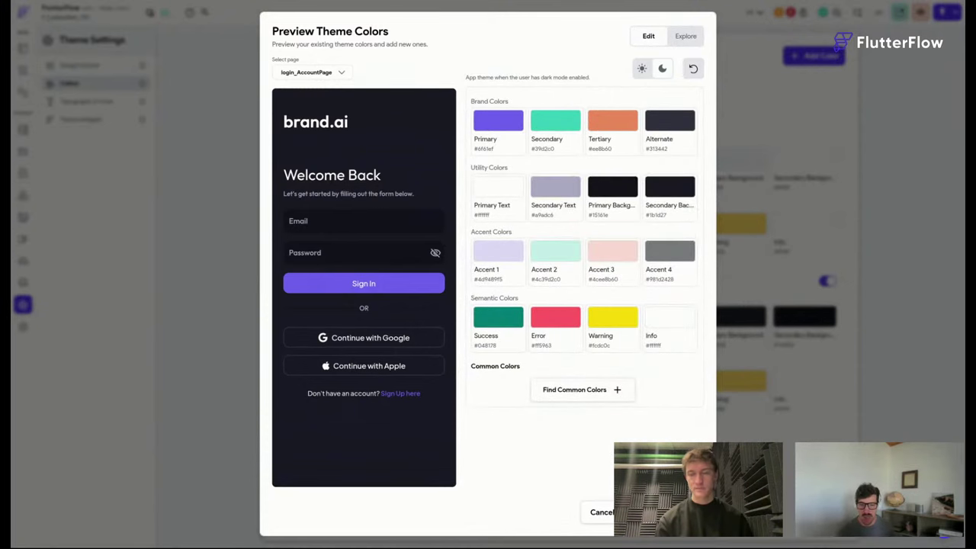
pyautogui.click(643, 69)
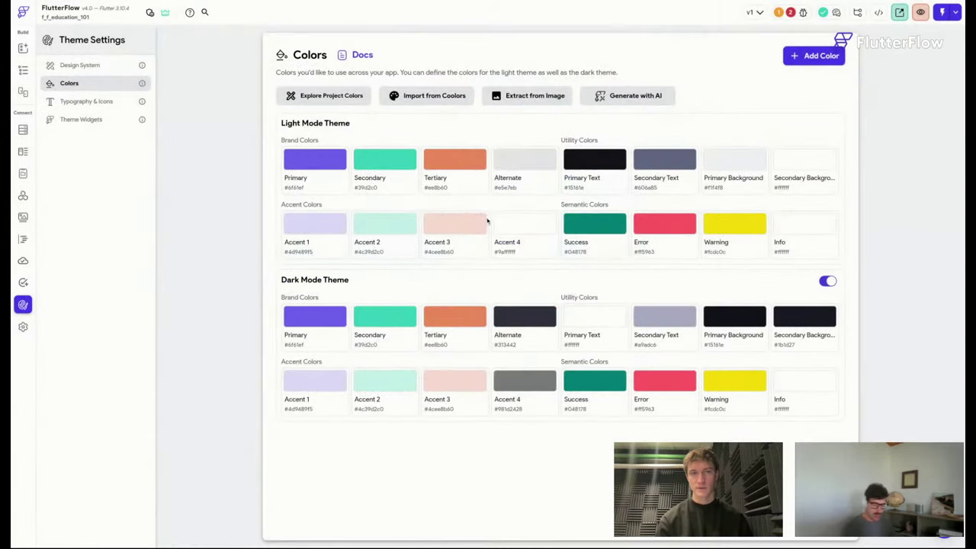
# Save the project with the Purple Tones palette (Primary #6f61ef) in place.
pyautogui.press('super+s')
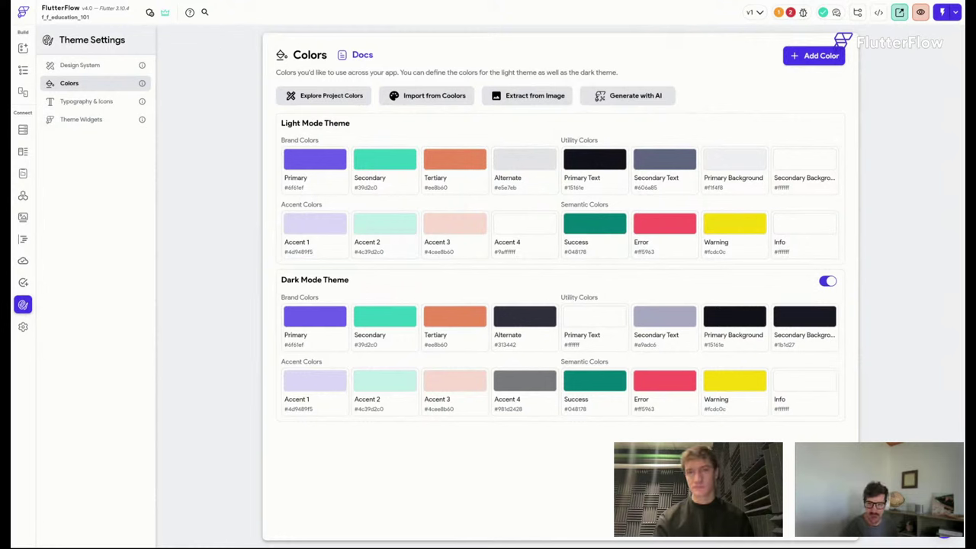
# Review the Typography & Icons text styles, from Display Large 57 to Body Small 12.
pyautogui.click(114, 104)
pyautogui.scroll(-5, 547, 276)
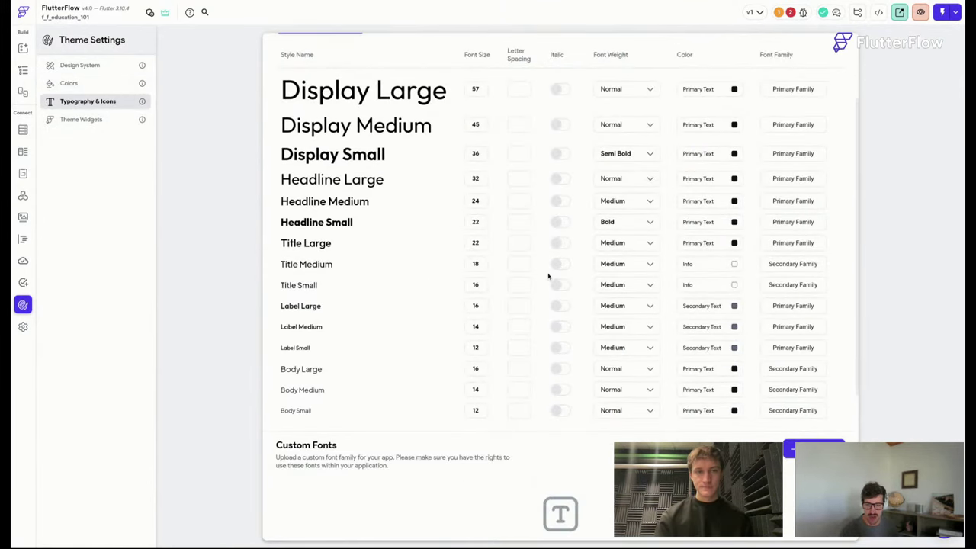
pyautogui.scroll(5, 467, 233)
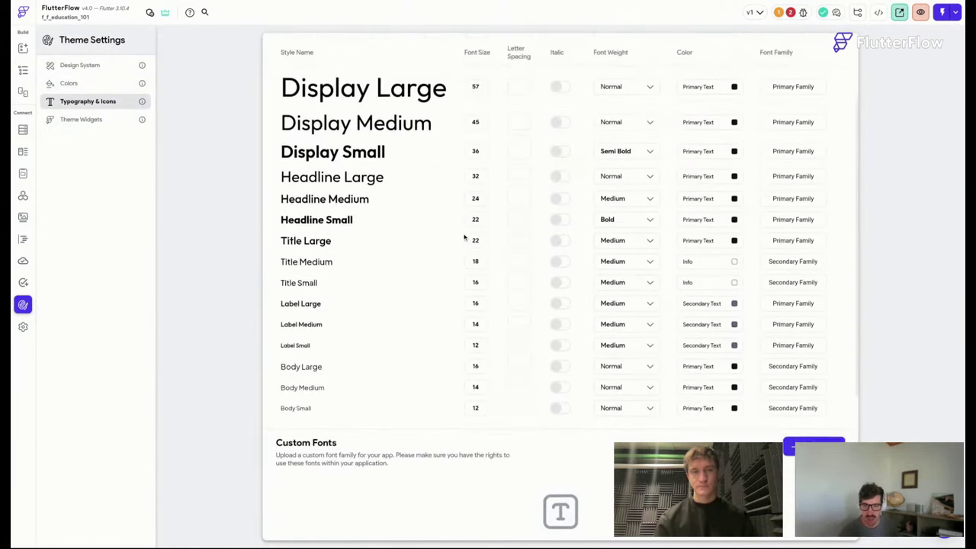
pyautogui.scroll(-1, 513, 237)
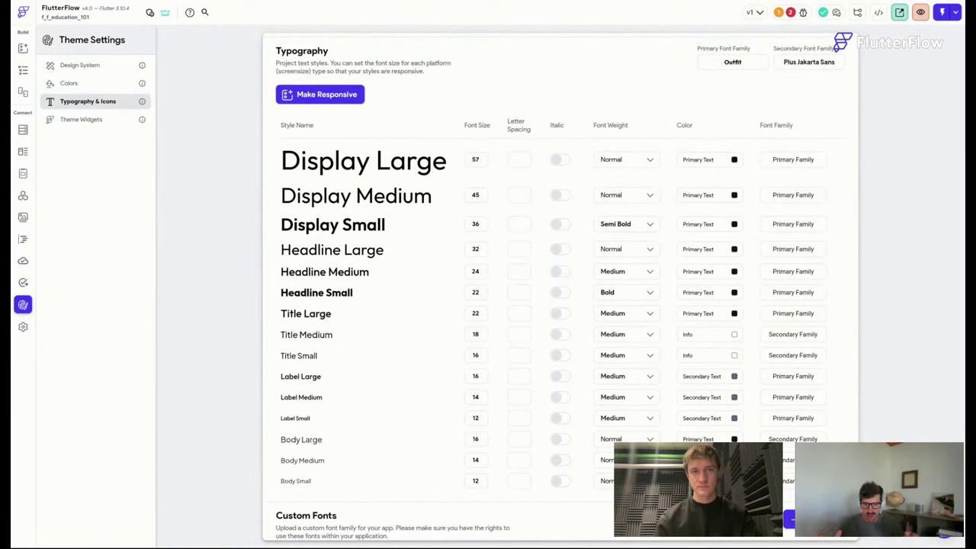
pyautogui.scroll(1, 508, 220)
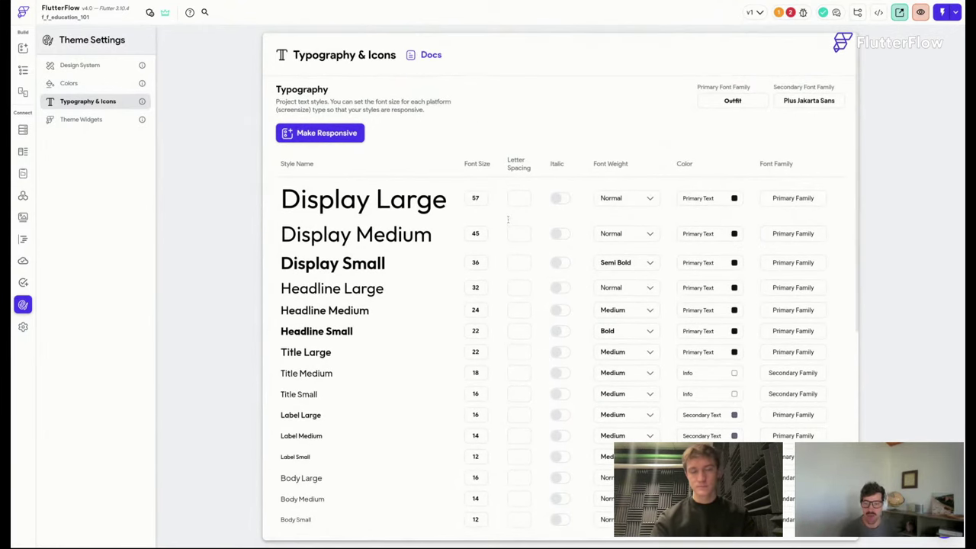
pyautogui.scroll(-2, 386, 220)
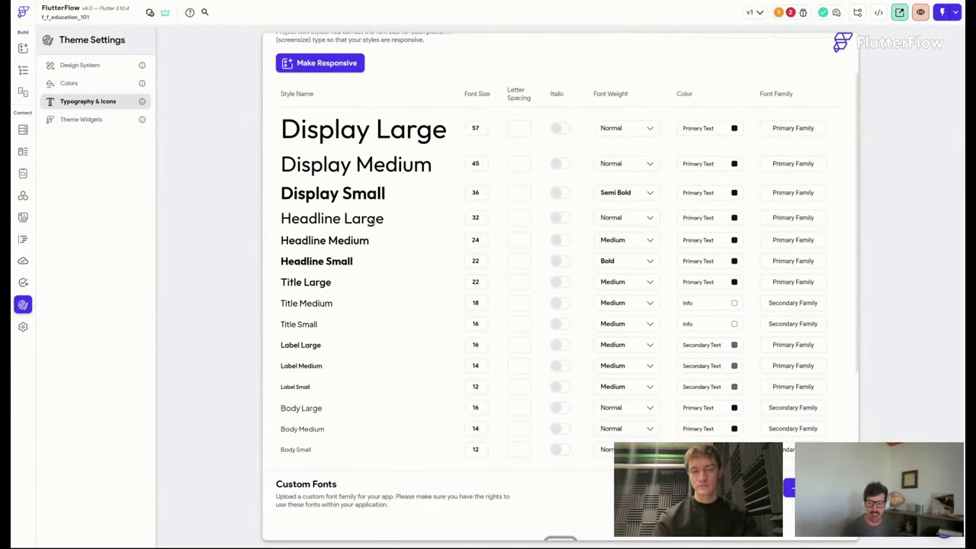
pyautogui.scroll(-1, 289, 126)
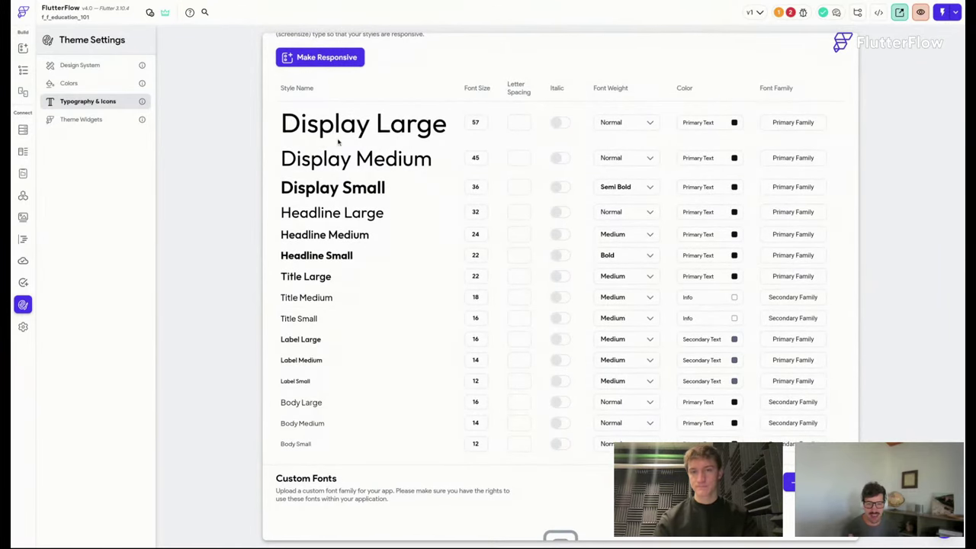
pyautogui.scroll(-2, 338, 142)
pyautogui.scroll(2, 338, 142)
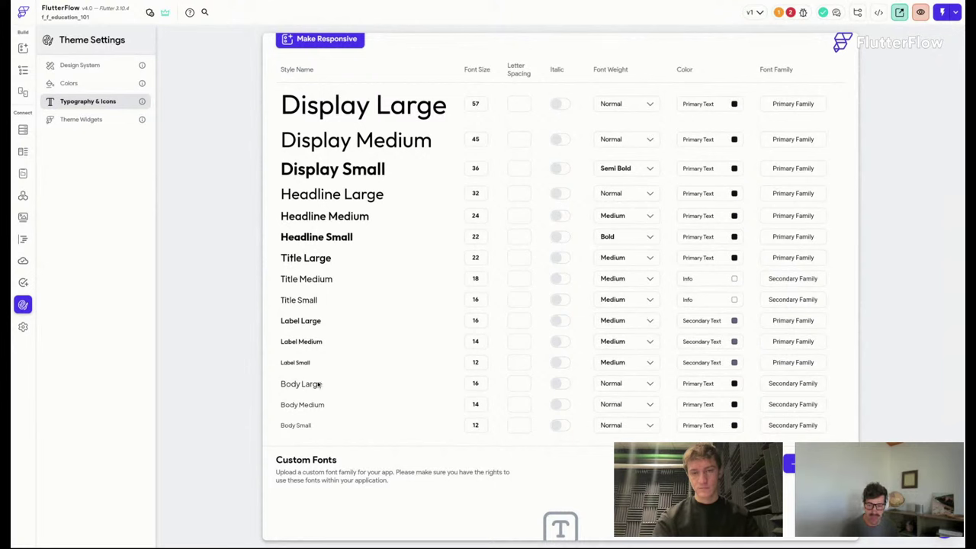
# Set the font weight of Body Large, Body Medium and Body Small to Medium.
pyautogui.click(639, 387)
pyautogui.click(633, 404)
pyautogui.click(640, 406)
pyautogui.click(621, 420)
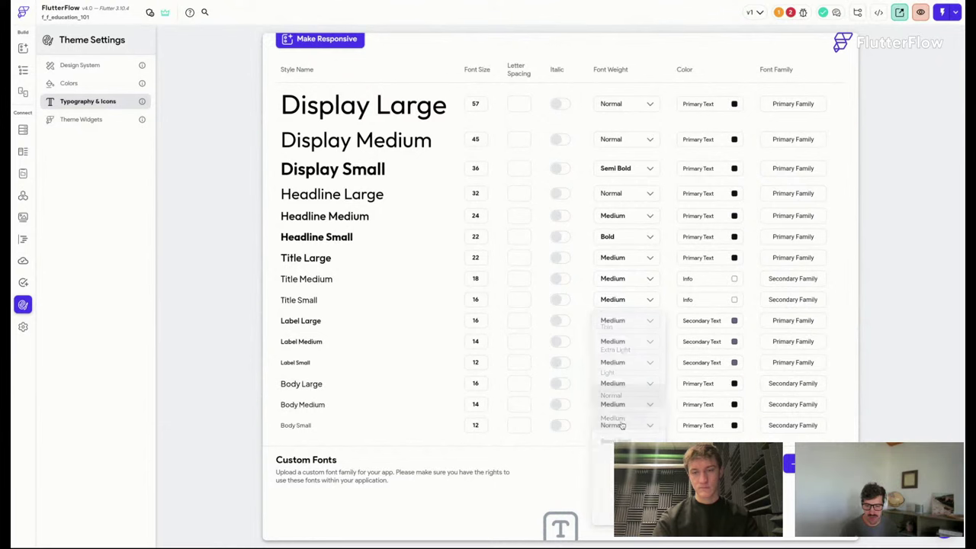
pyautogui.click(624, 426)
pyautogui.click(621, 417)
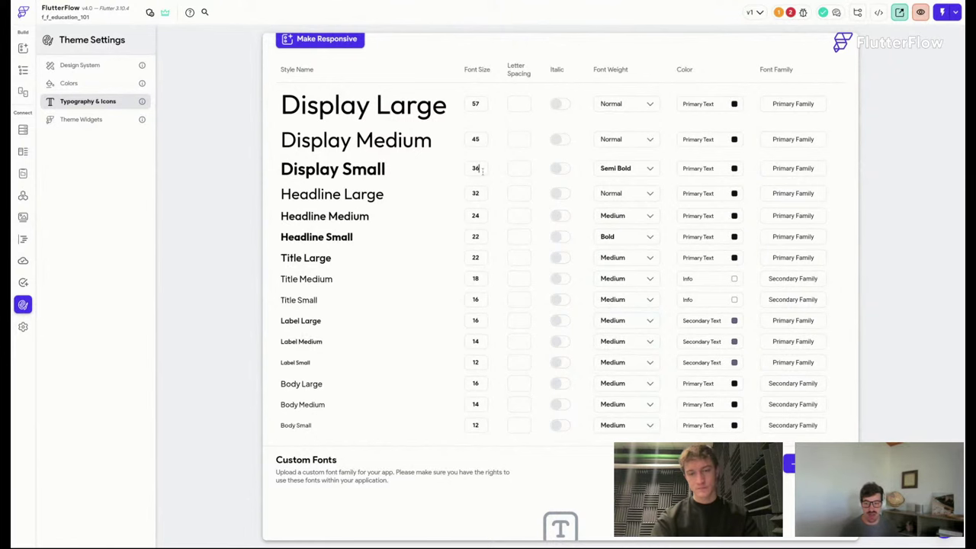
# Change Display Medium's font size to 40 and Display Large's font size to 48.
pyautogui.click(478, 139)
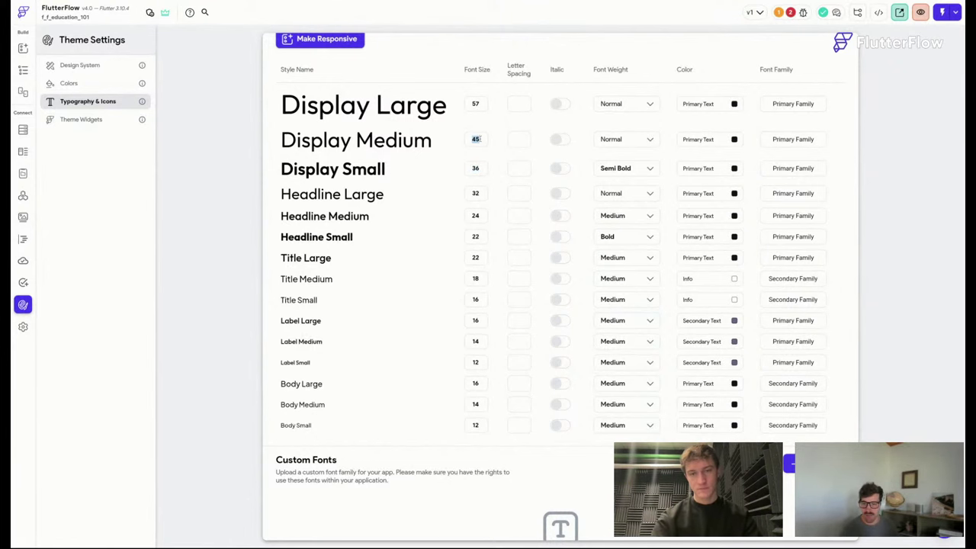
pyautogui.write('340')
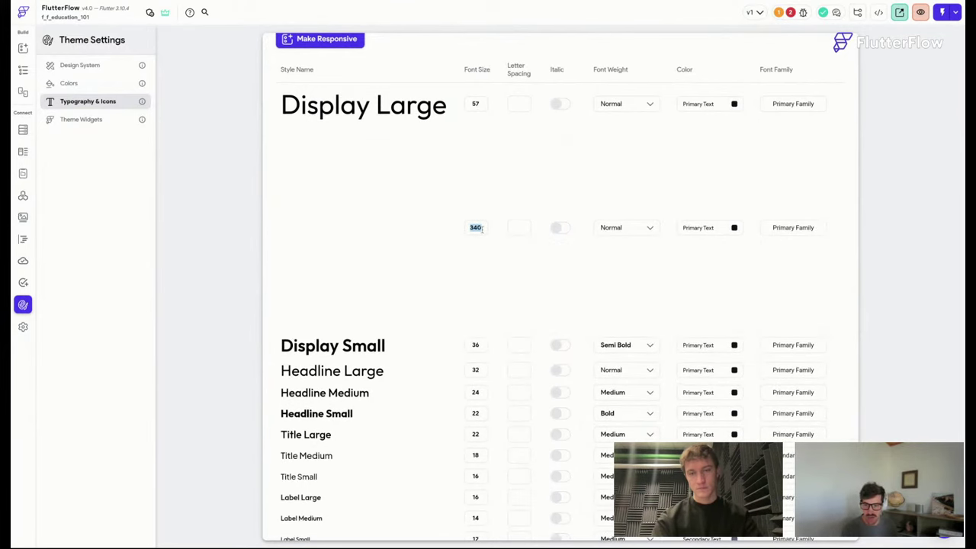
pyautogui.write('40')
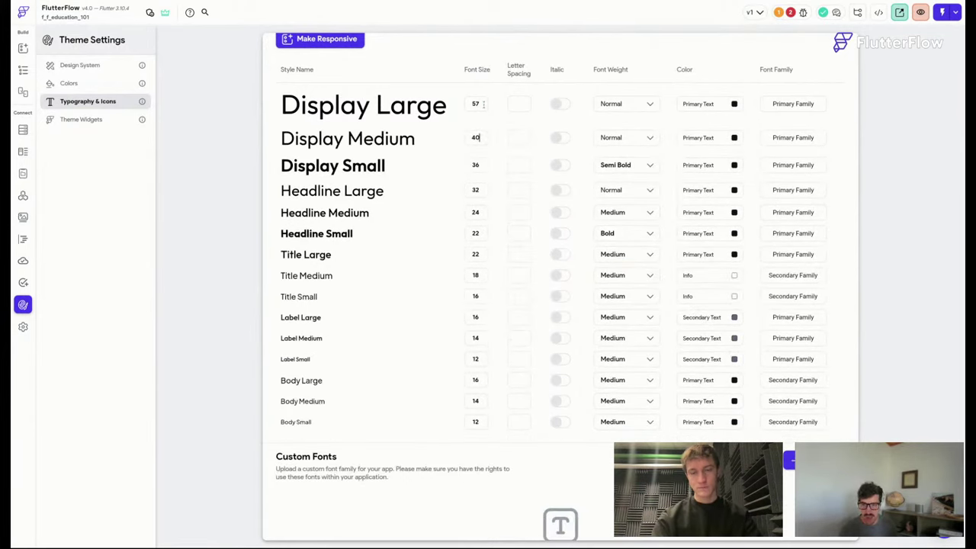
pyautogui.click(480, 104)
pyautogui.write('48')
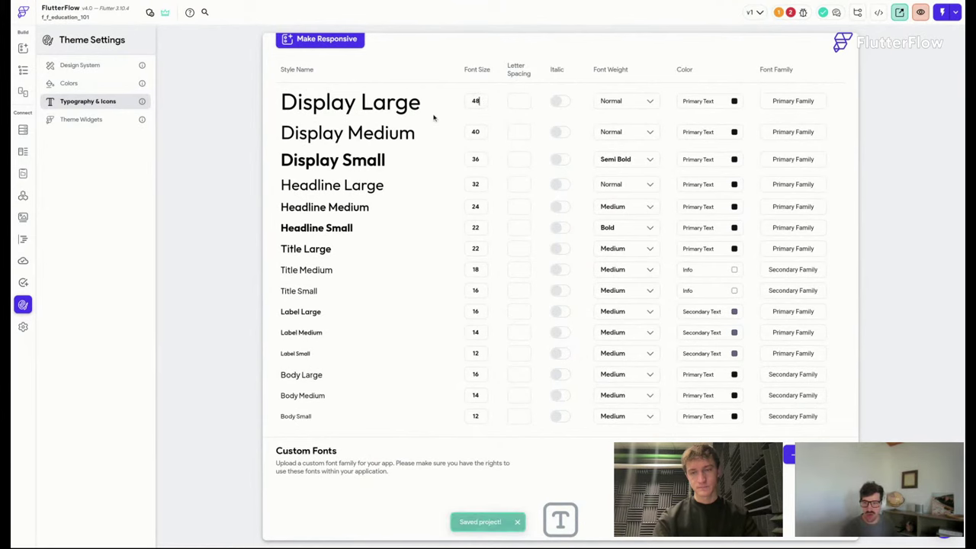
# Scroll the typography list and recheck the Display Large font size value of 48.
pyautogui.scroll(3, 416, 122)
pyautogui.scroll(-5, 422, 125)
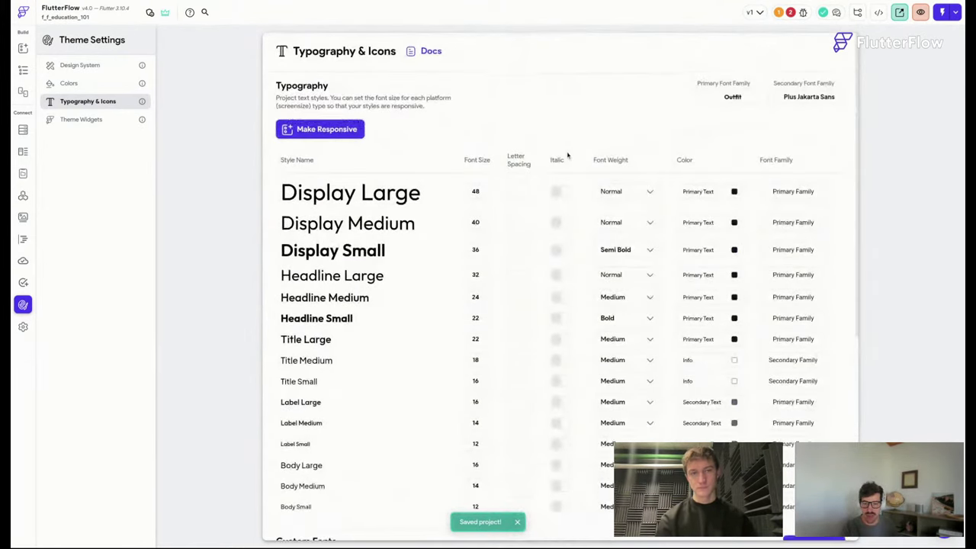
pyautogui.scroll(5, 569, 153)
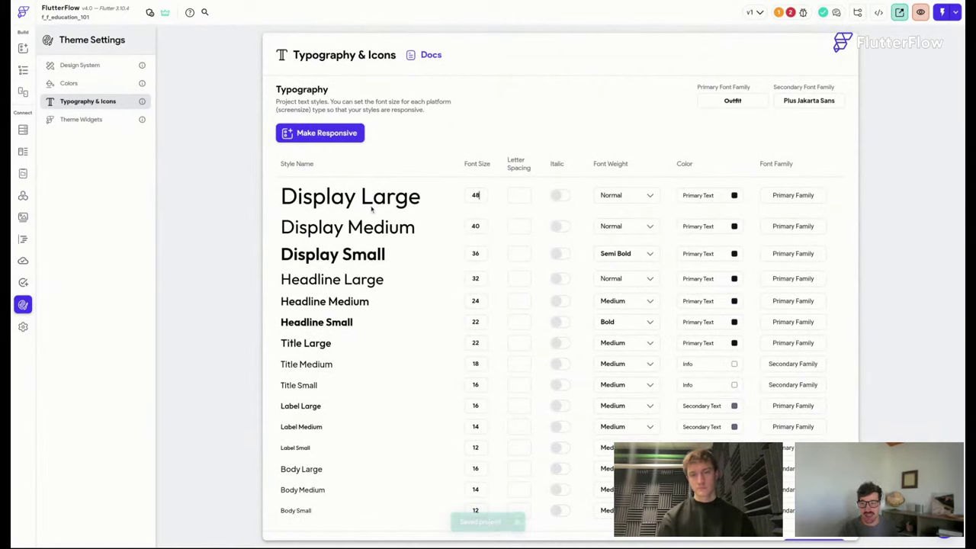
pyautogui.scroll(-3, 556, 249)
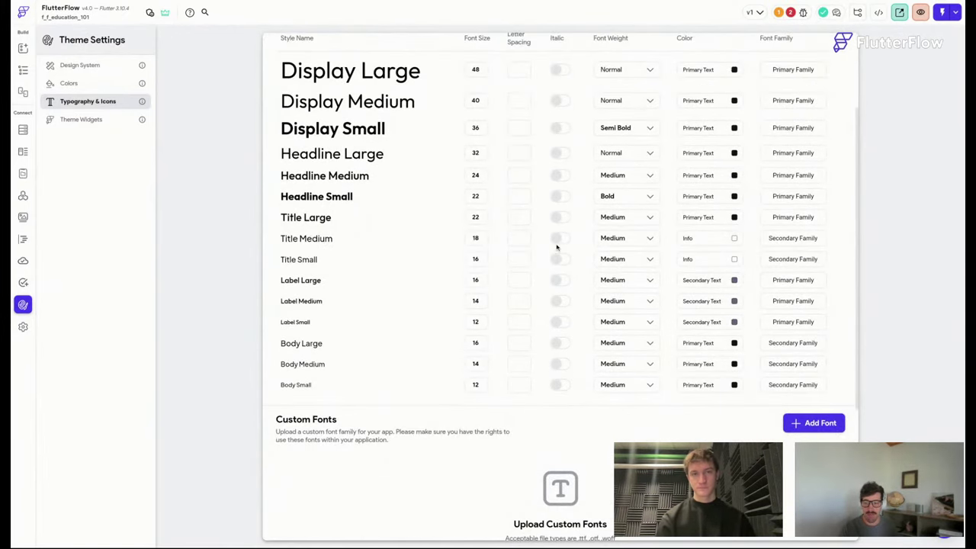
pyautogui.scroll(3, 556, 248)
pyautogui.scroll(-1, 809, 229)
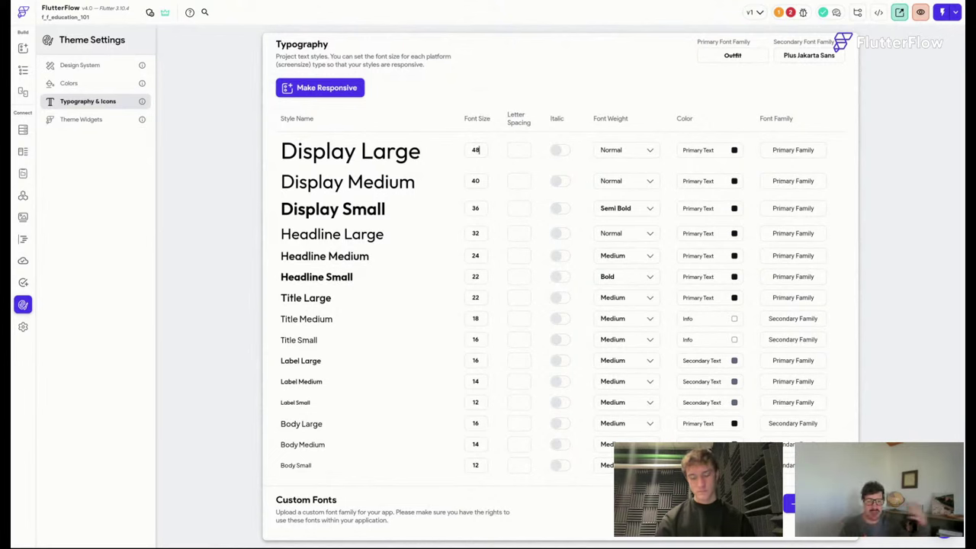
pyautogui.click(477, 150)
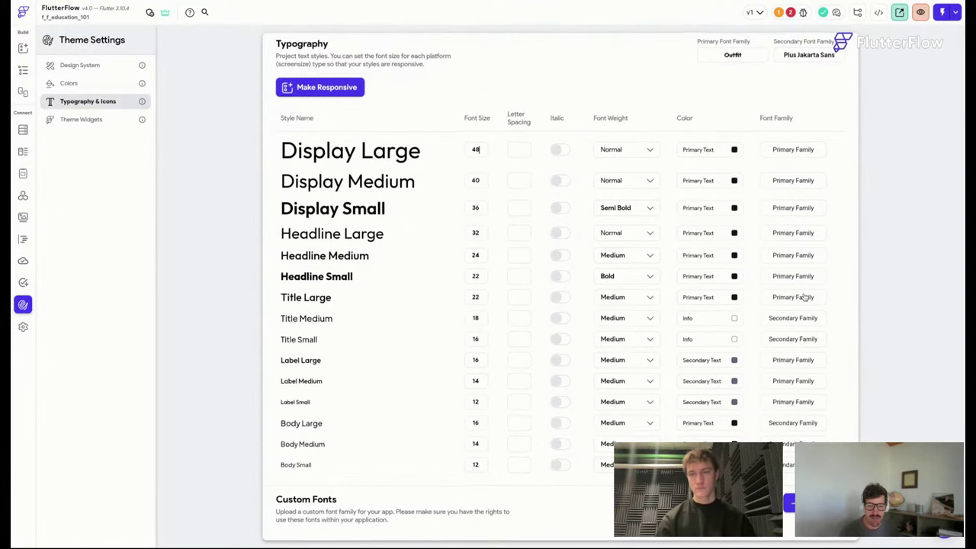
pyautogui.scroll(-1, 805, 297)
pyautogui.scroll(2, 804, 297)
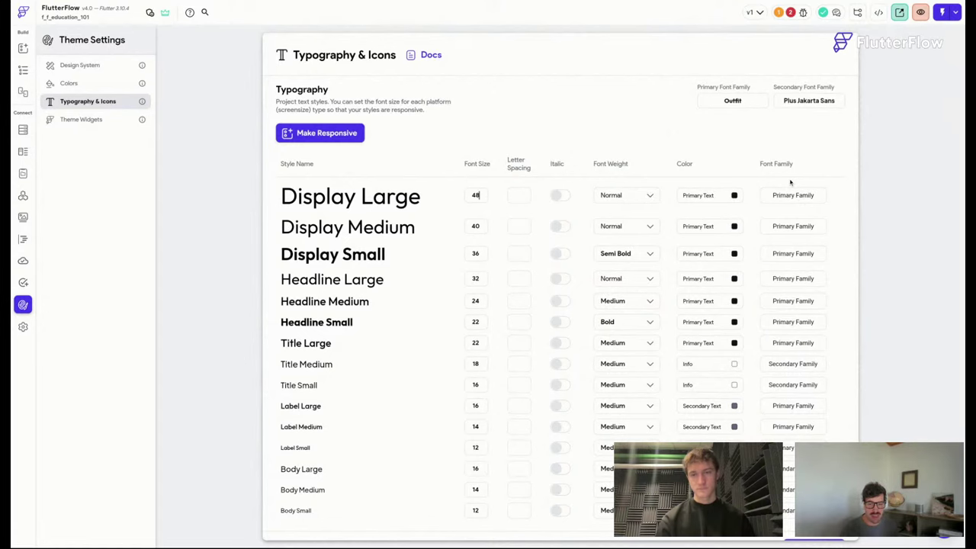
# Open the secondary font family chooser and close it without changing the font.
pyautogui.click(807, 102)
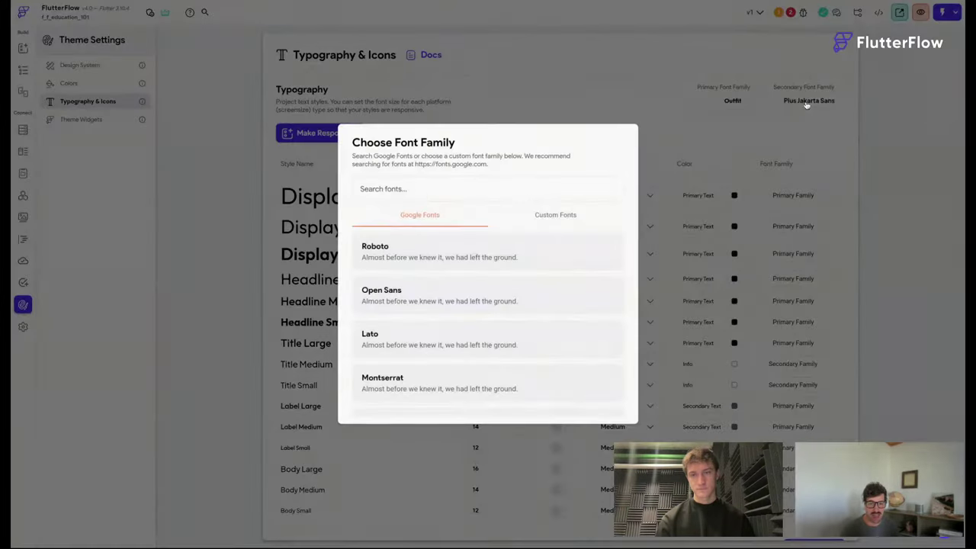
pyautogui.click(782, 134)
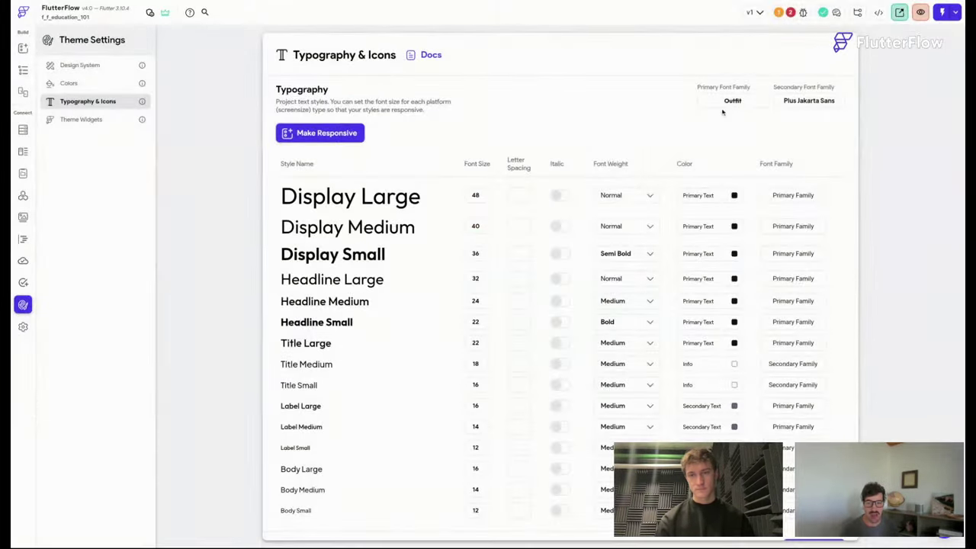
pyautogui.scroll(-2, 802, 260)
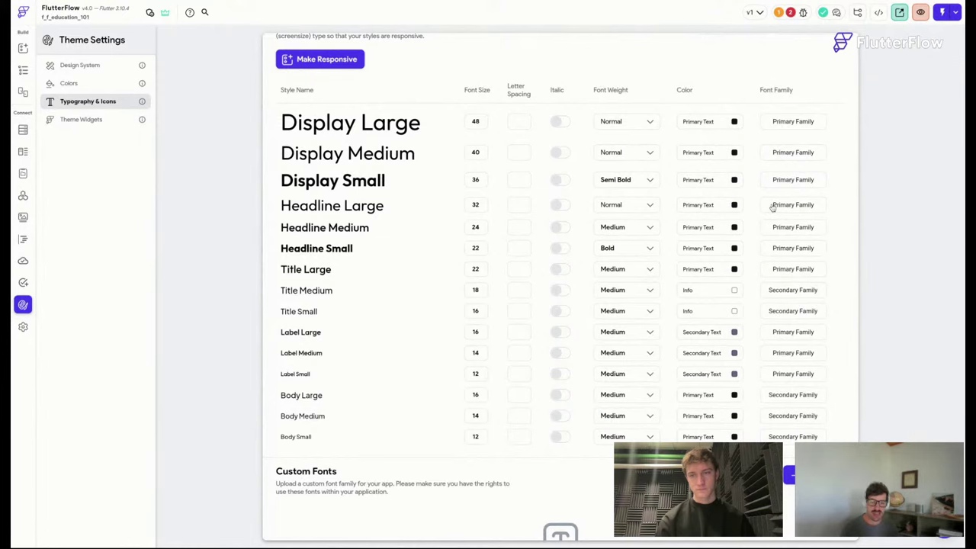
# Browse Theme Widgets, Typography, Colors and Design System, then return to the create_Account page.
pyautogui.click(81, 120)
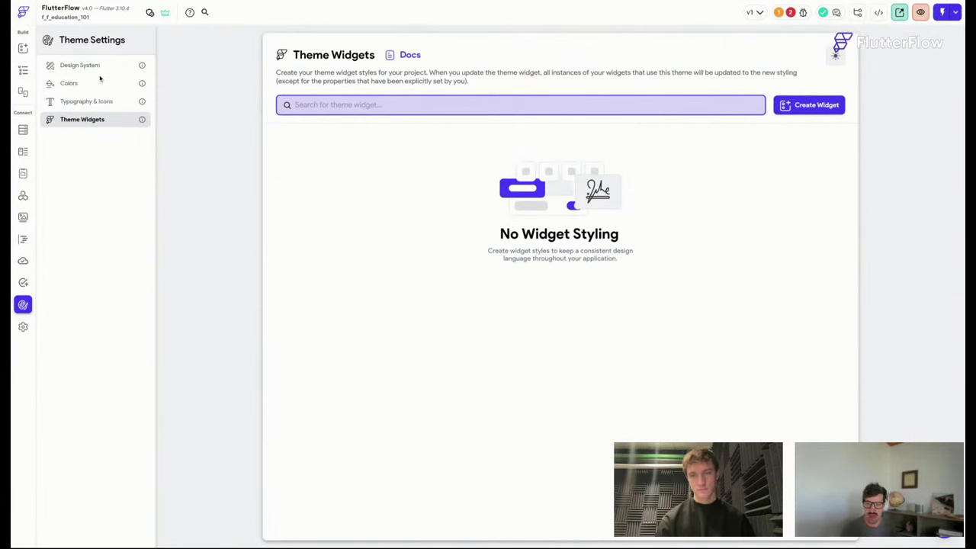
pyautogui.click(89, 102)
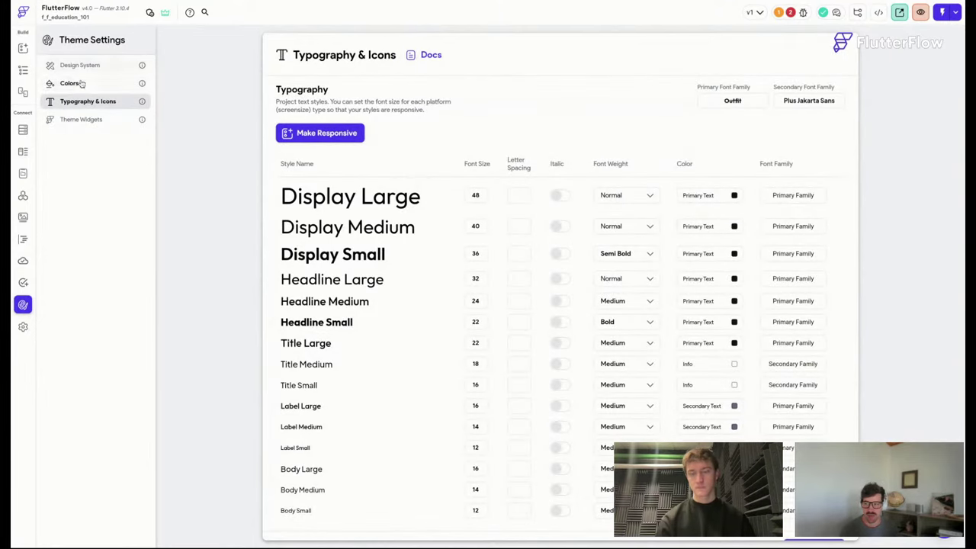
pyautogui.click(71, 83)
pyautogui.click(80, 66)
pyautogui.click(23, 69)
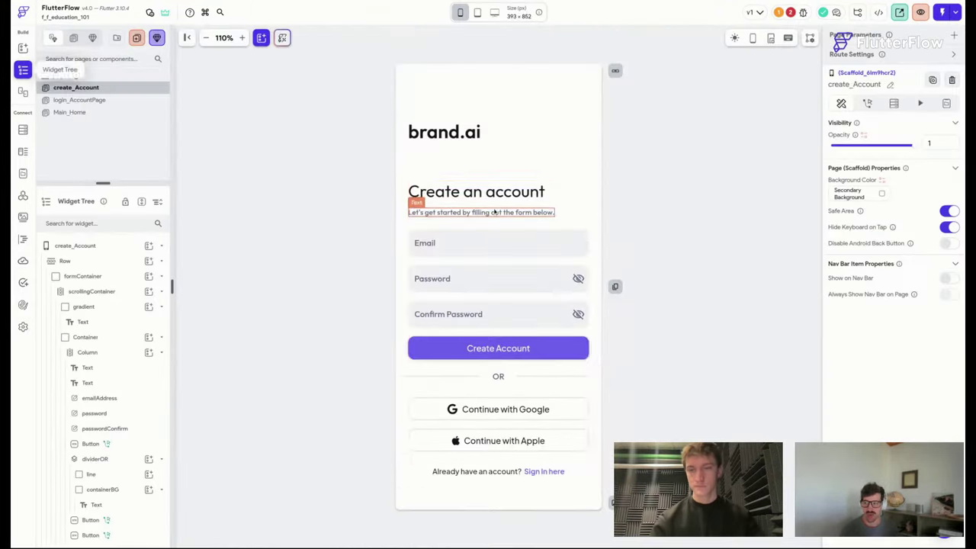
# Save the project and inspect the subtitle, heading, Email, Password and Confirm Password widgets.
pyautogui.press('super+s')
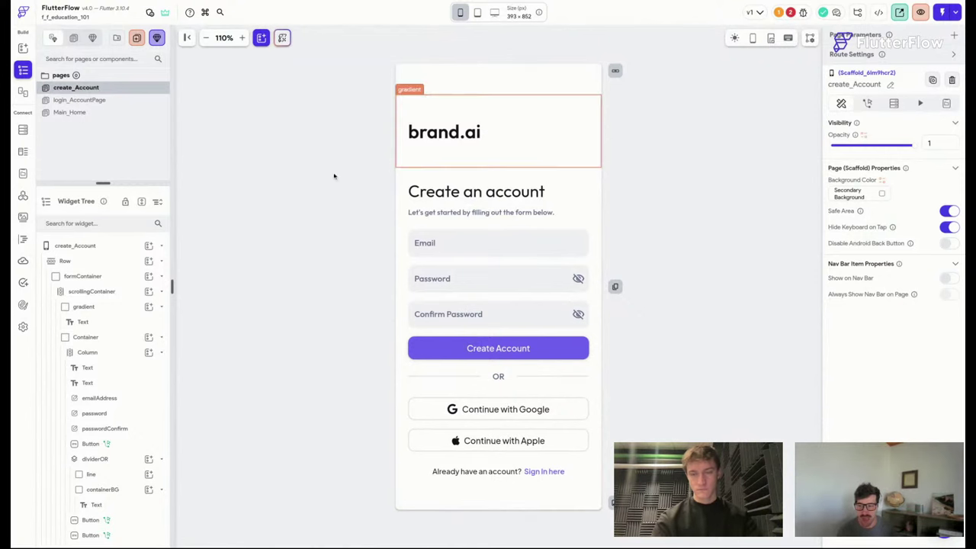
pyautogui.click(526, 214)
pyautogui.click(534, 194)
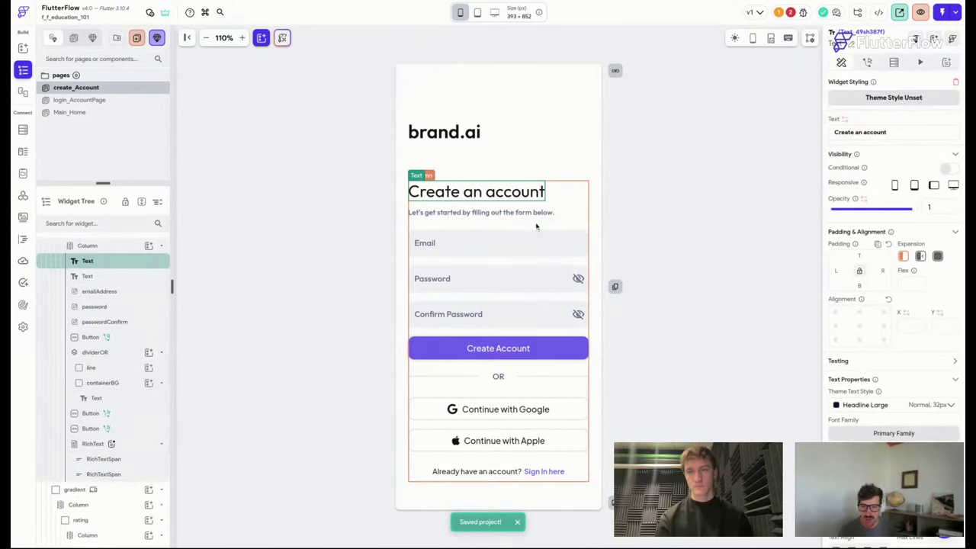
pyautogui.click(539, 242)
pyautogui.click(541, 274)
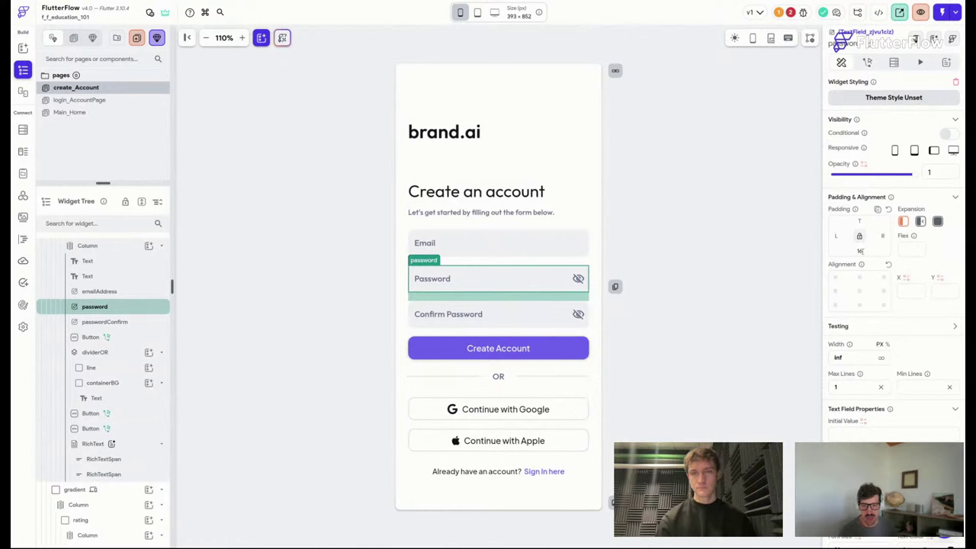
pyautogui.scroll(-2, 859, 251)
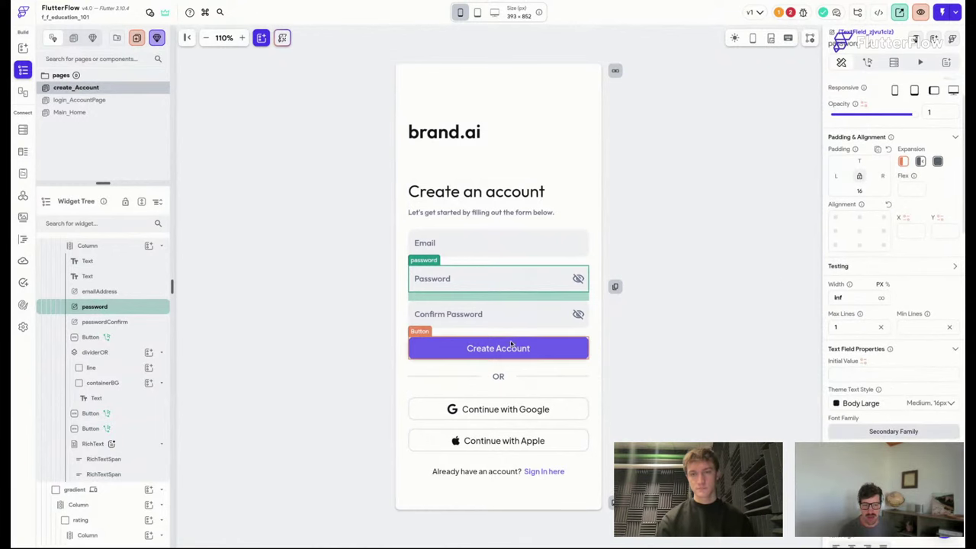
pyautogui.click(549, 326)
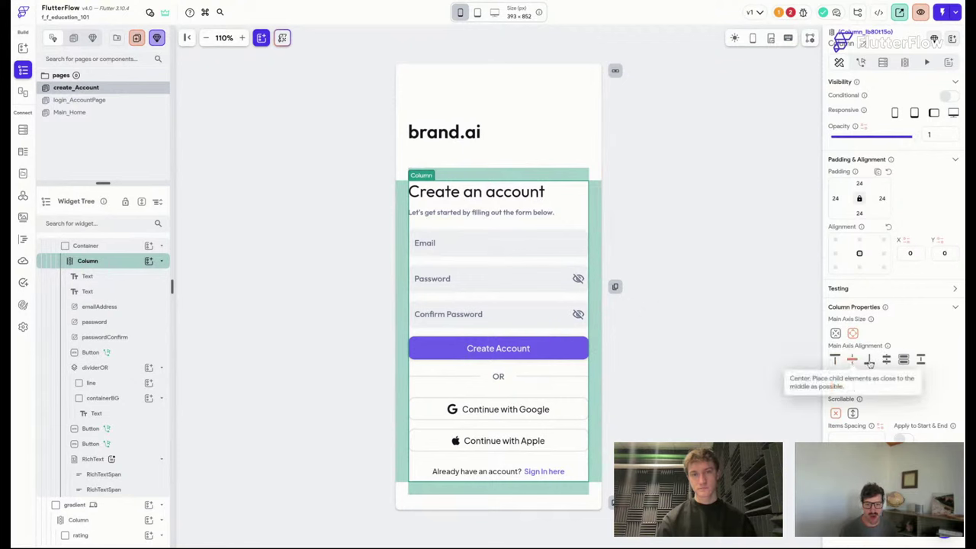
# Set the form Column's Main Axis and Cross Axis Alignment to Start, after trying Center and Stretch.
pyautogui.click(836, 361)
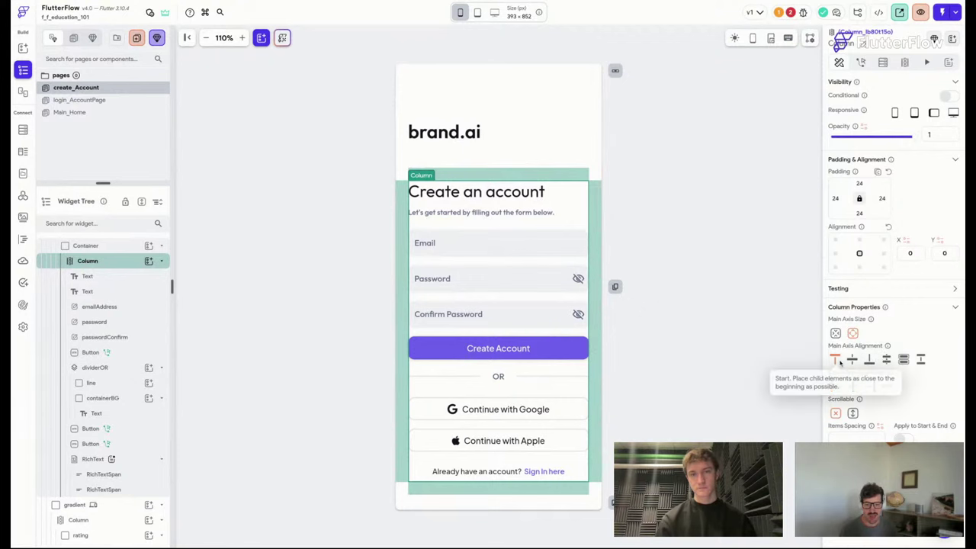
pyautogui.click(853, 387)
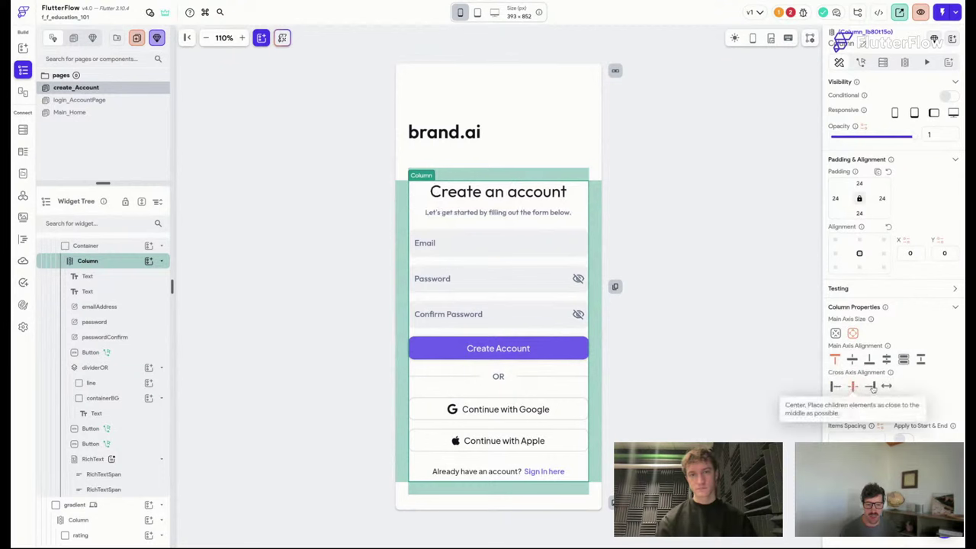
pyautogui.click(886, 386)
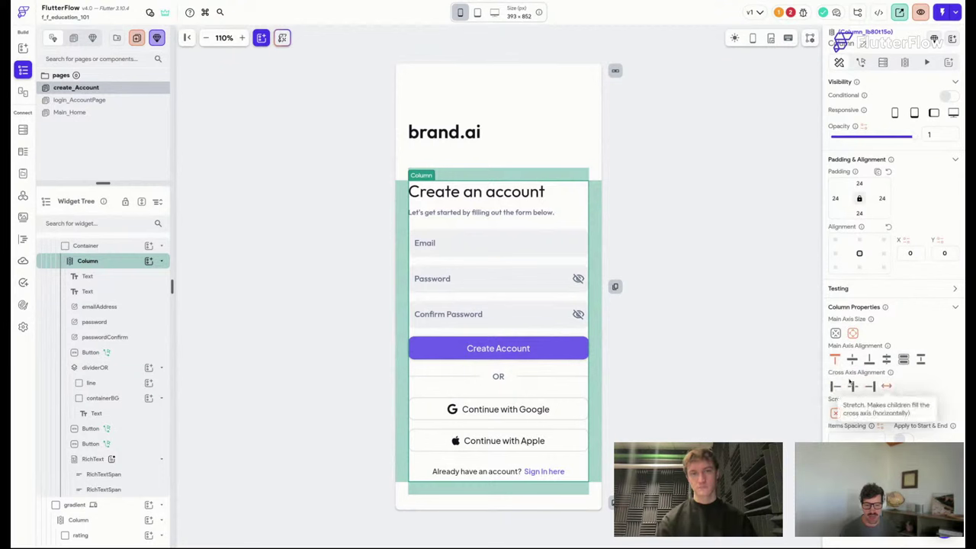
pyautogui.click(836, 388)
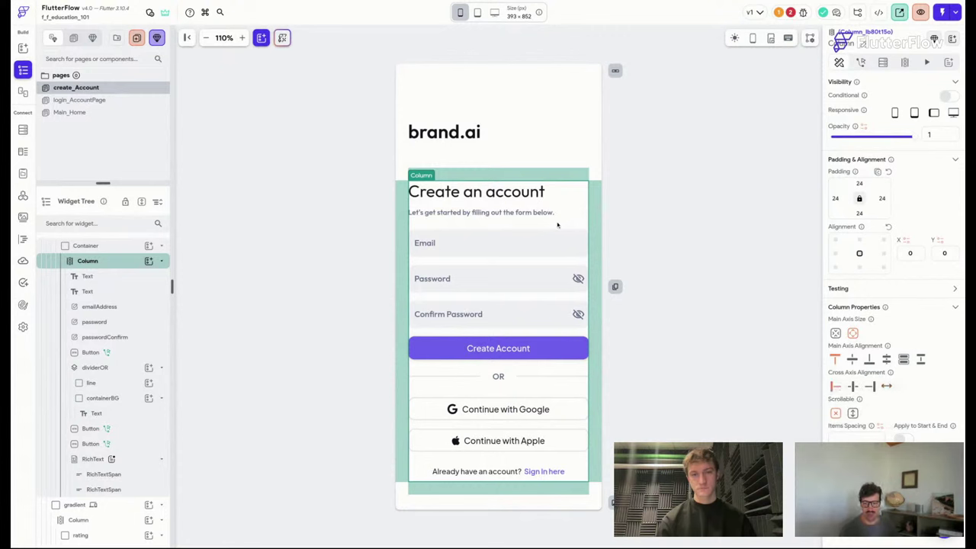
pyautogui.scroll(-1, 533, 253)
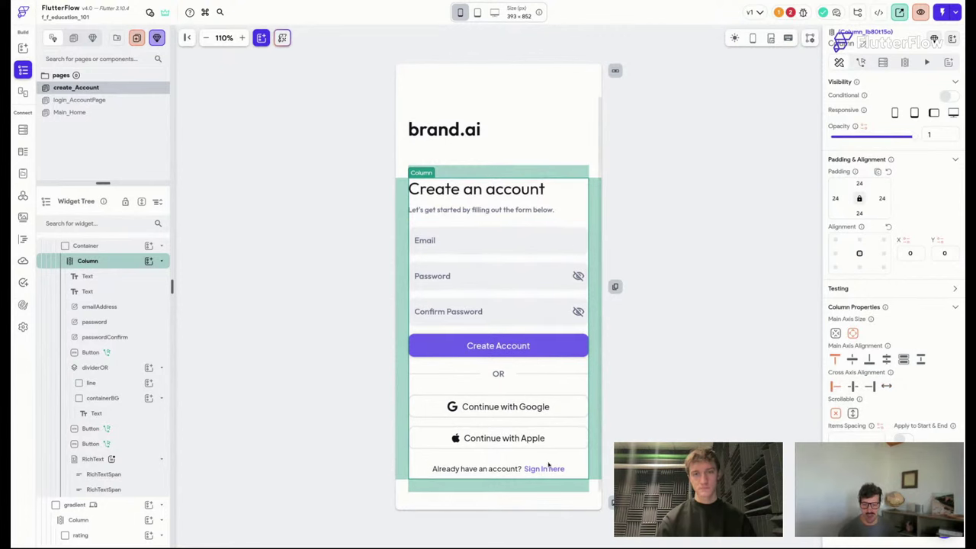
pyautogui.click(522, 470)
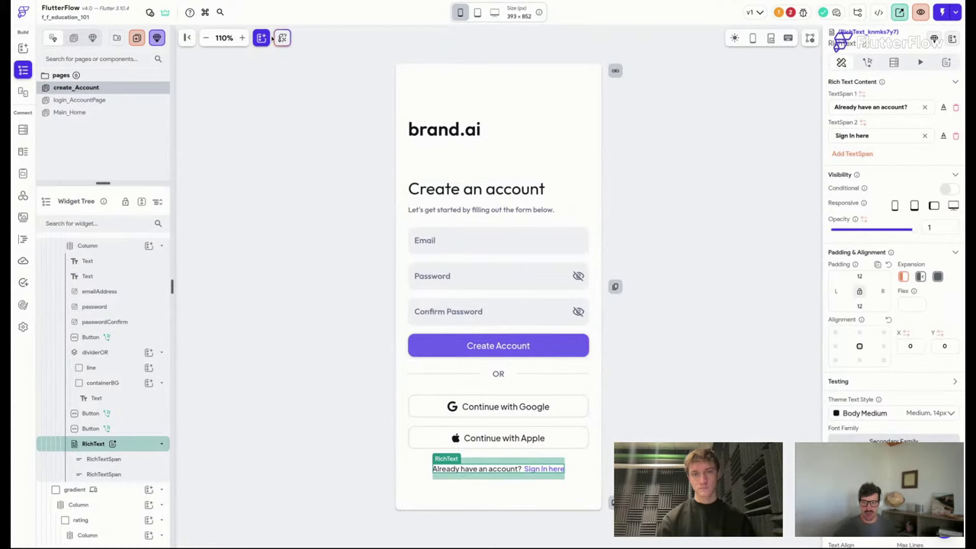
pyautogui.scroll(3, 305, 211)
pyautogui.scroll(-5, 305, 211)
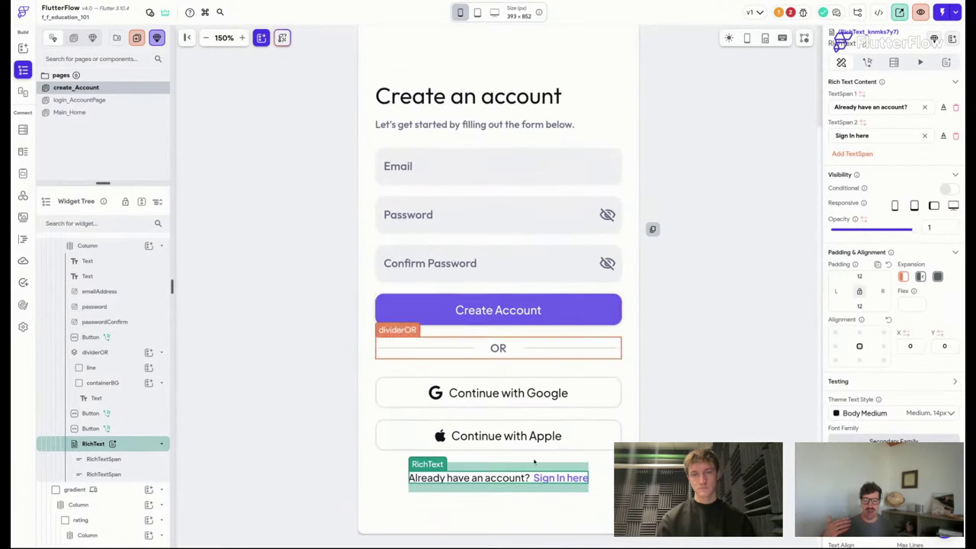
pyautogui.click(498, 348)
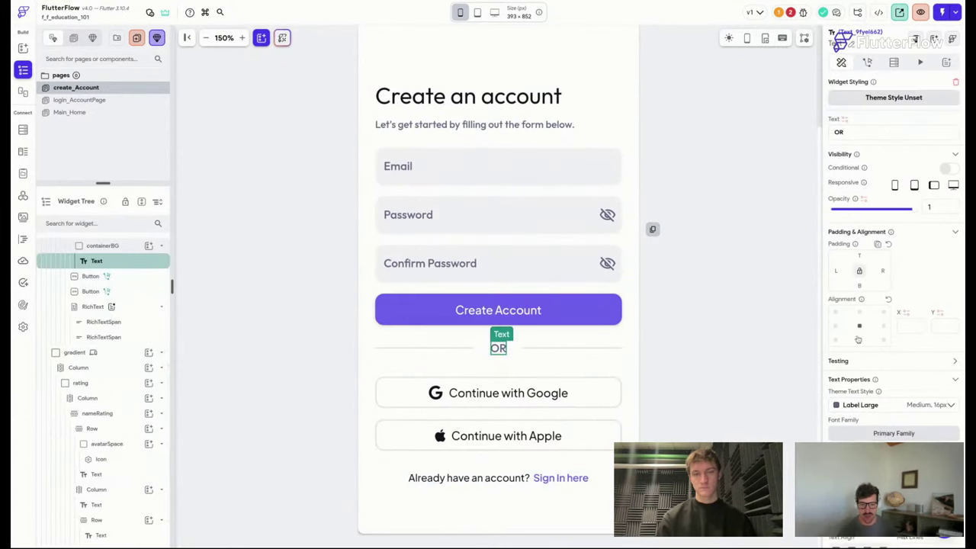
pyautogui.click(833, 33)
pyautogui.click(833, 33)
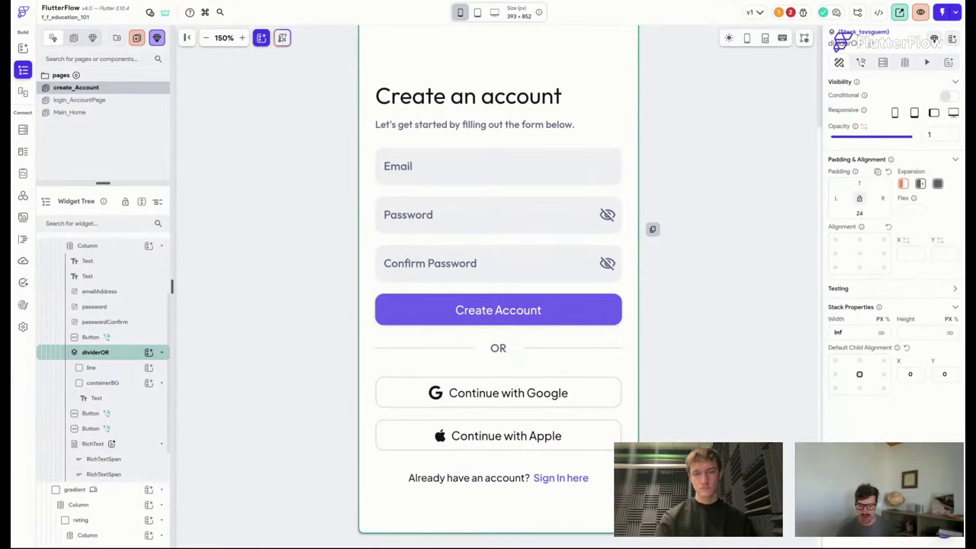
pyautogui.click(491, 478)
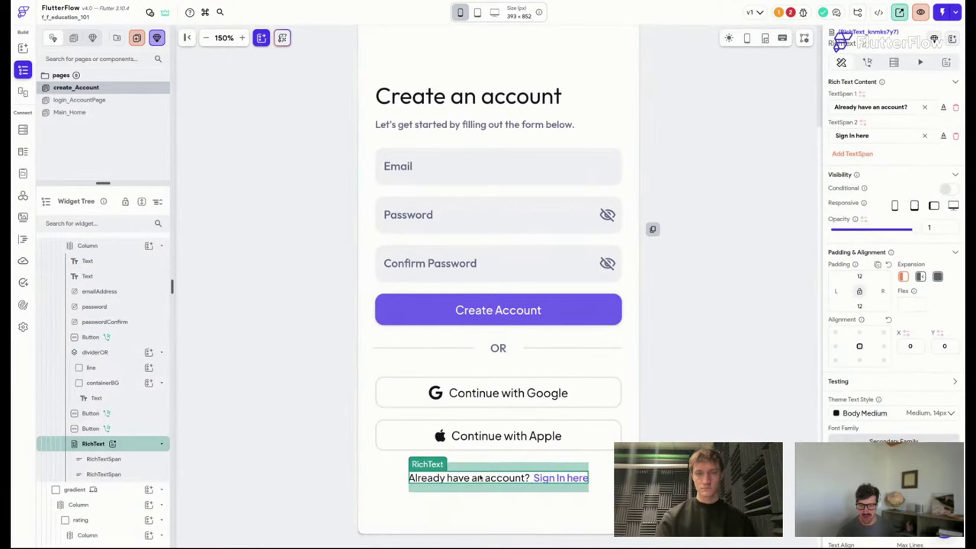
pyautogui.click(834, 346)
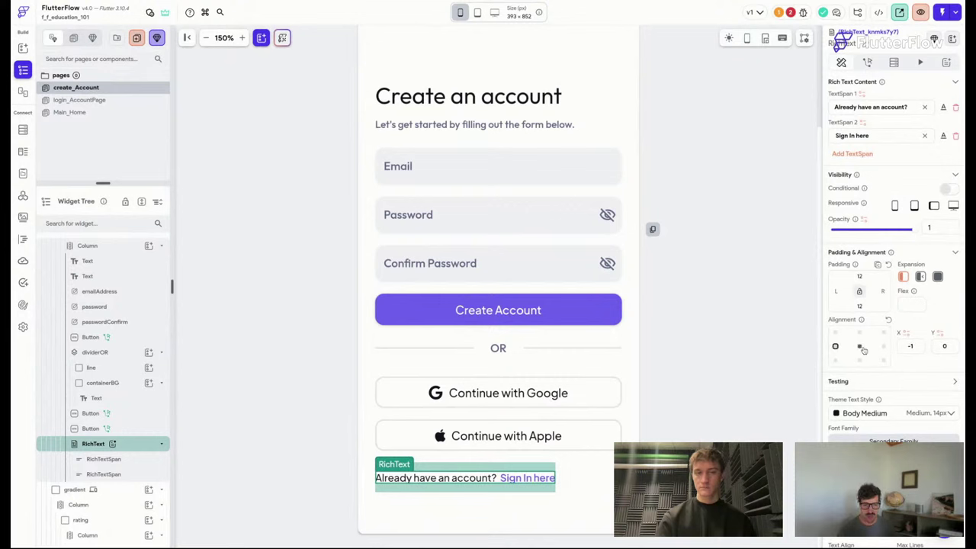
pyautogui.click(860, 347)
pyautogui.click(883, 346)
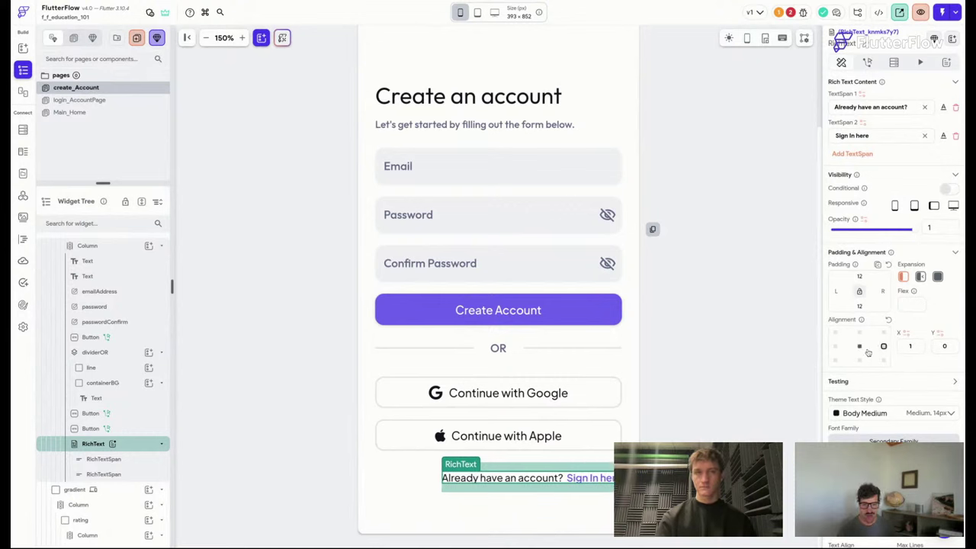
pyautogui.click(860, 347)
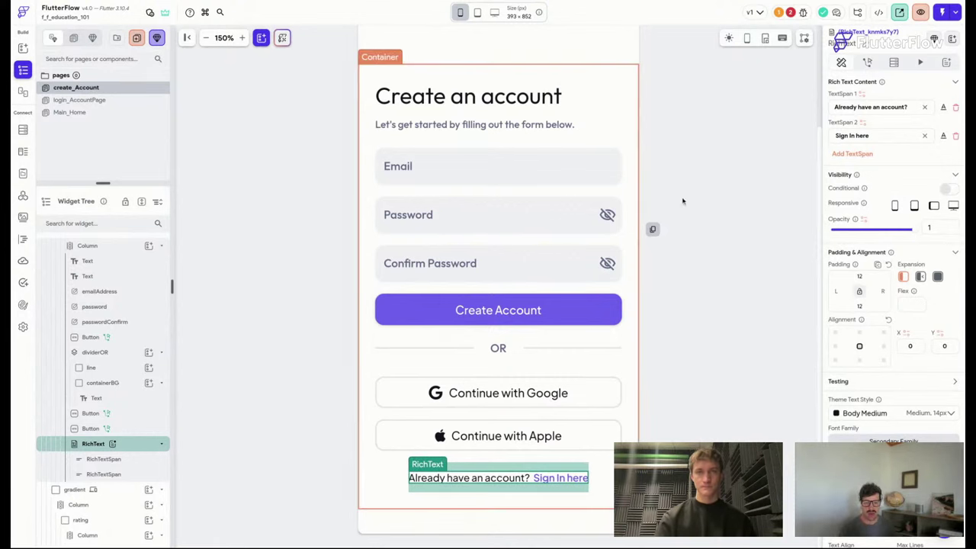
pyautogui.hotkey('ctrl', 's')
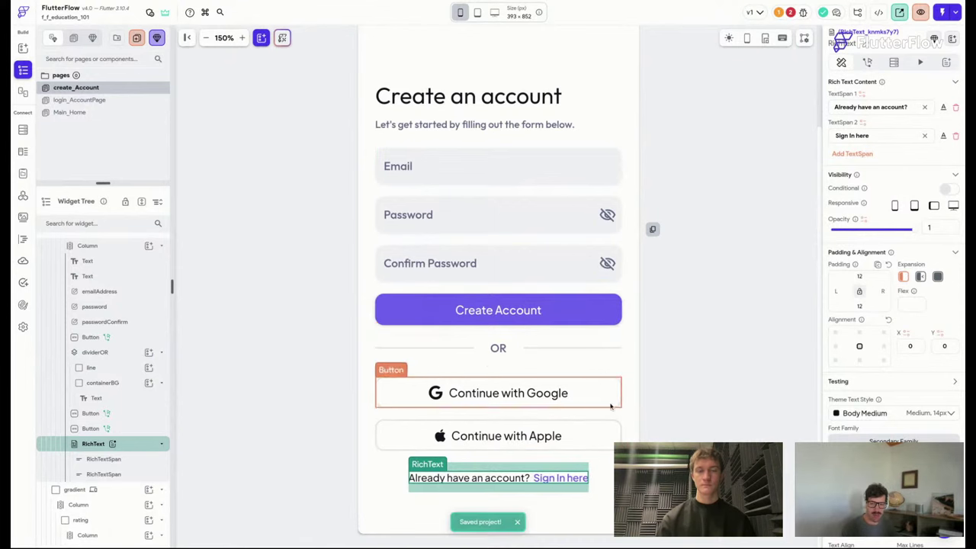
pyautogui.click(600, 488)
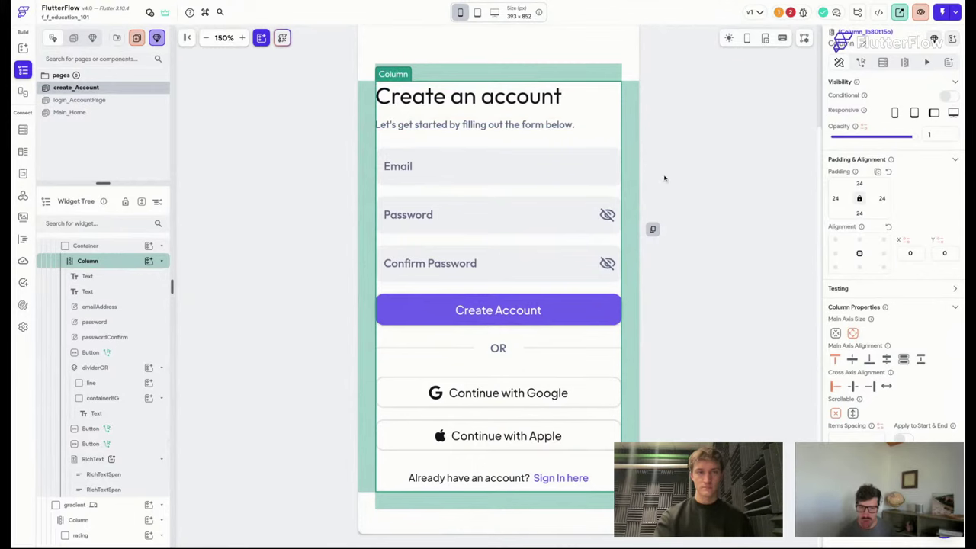
pyautogui.click(205, 37)
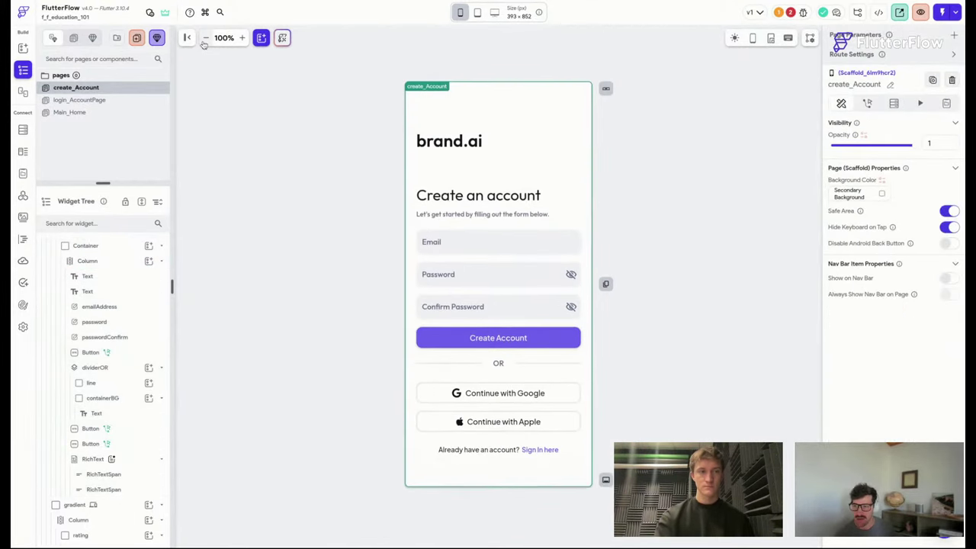
# Save the project and open the Issues panel, which lists two errors.
pyautogui.hotkey('ctrl', 's')
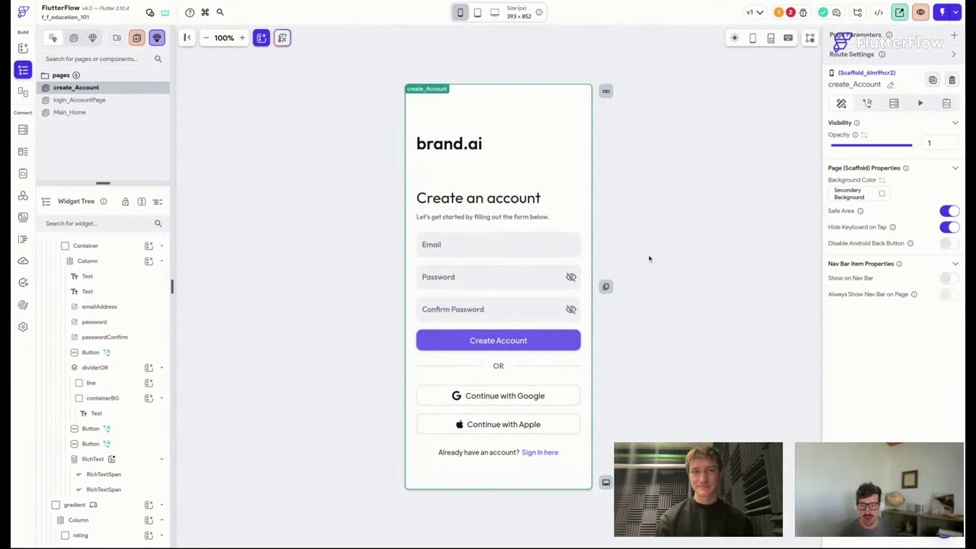
pyautogui.click(791, 13)
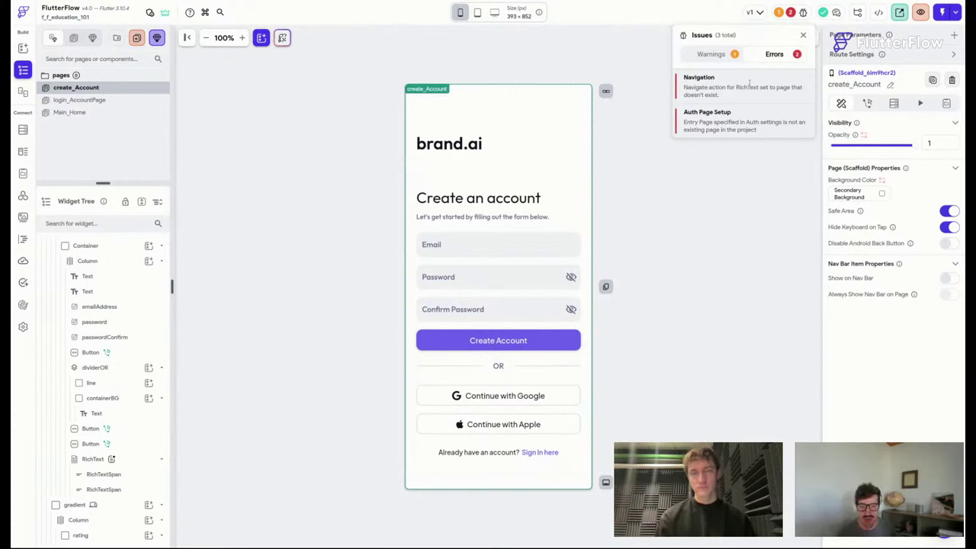
# Fix the login page's broken sign-up link so it navigates to create_Account.
pyautogui.click(751, 87)
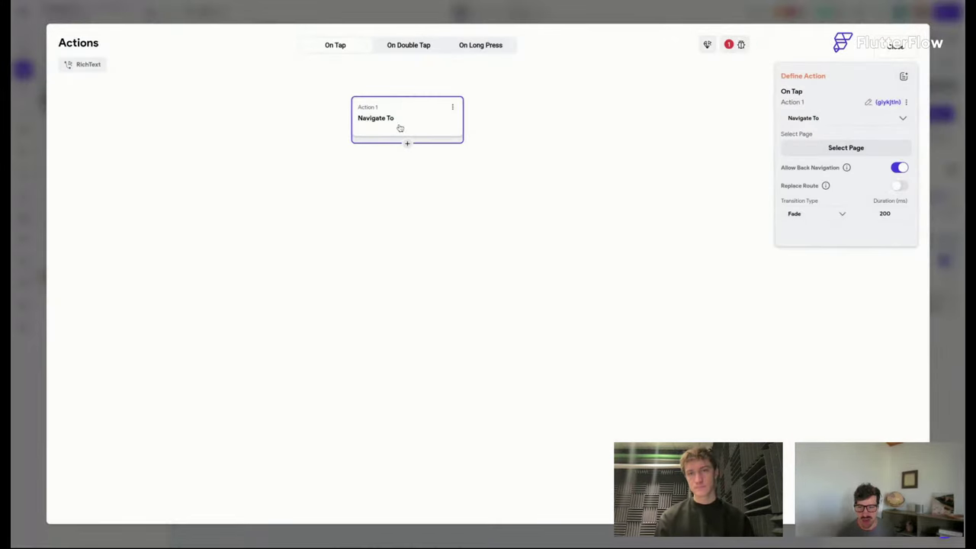
pyautogui.click(846, 145)
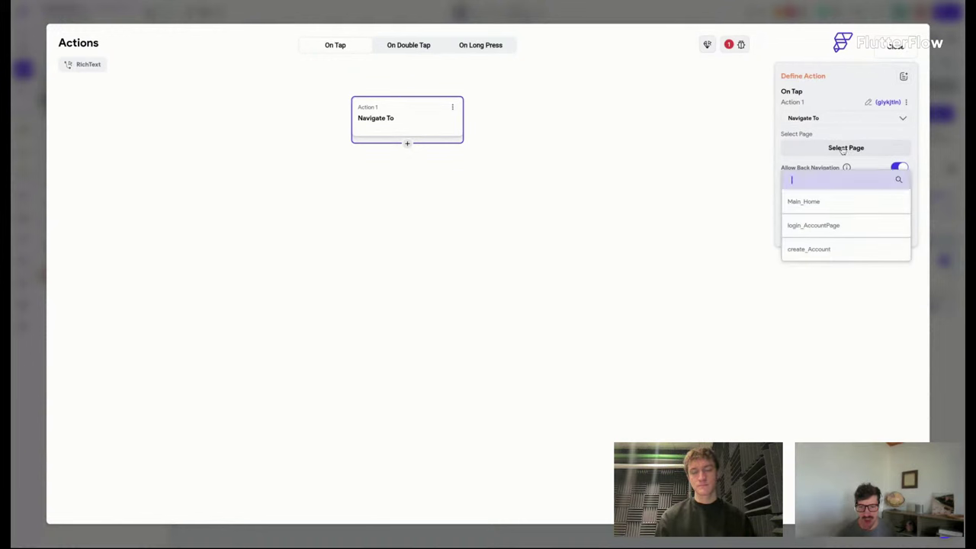
pyautogui.click(822, 256)
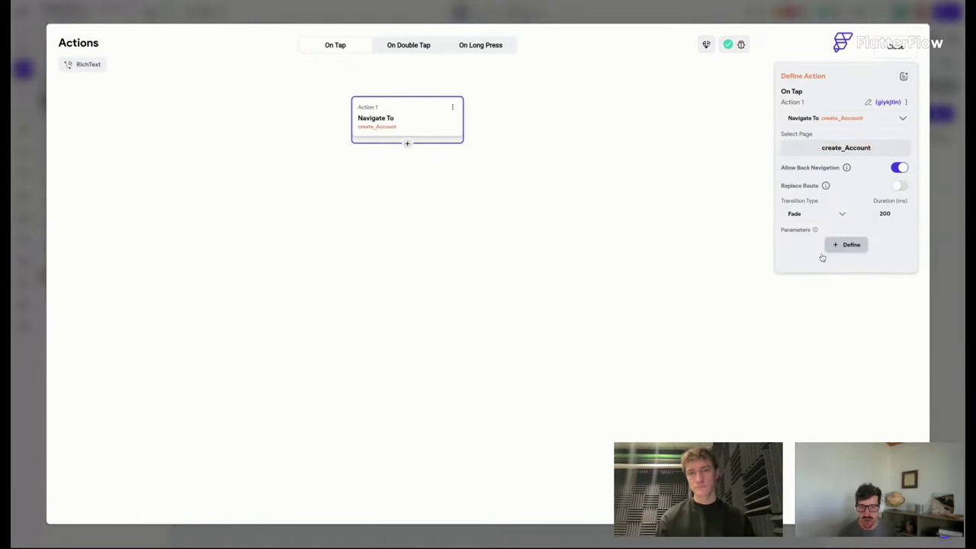
pyautogui.click(895, 48)
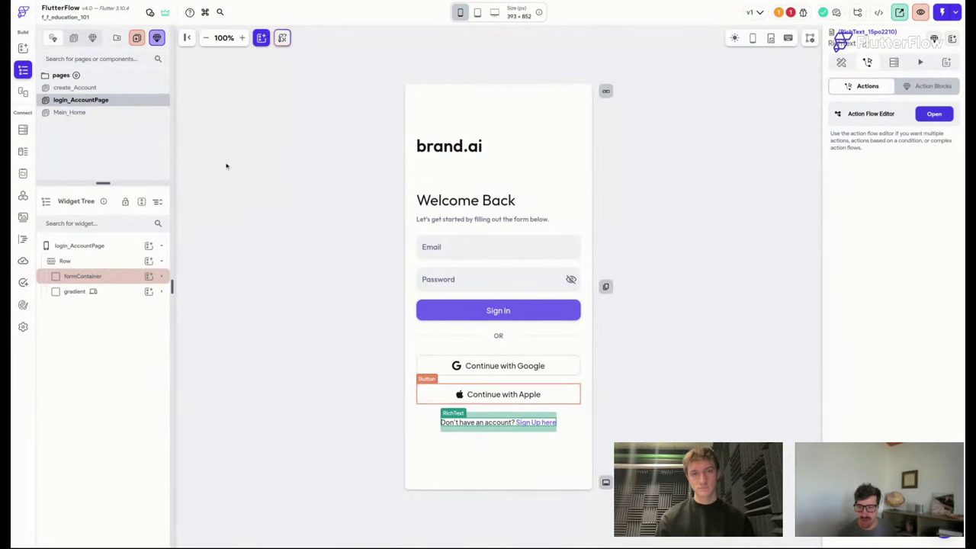
# On create_Account at 110% zoom, select the 'Already have an account? Sign in here' text's actions.
pyautogui.click(111, 89)
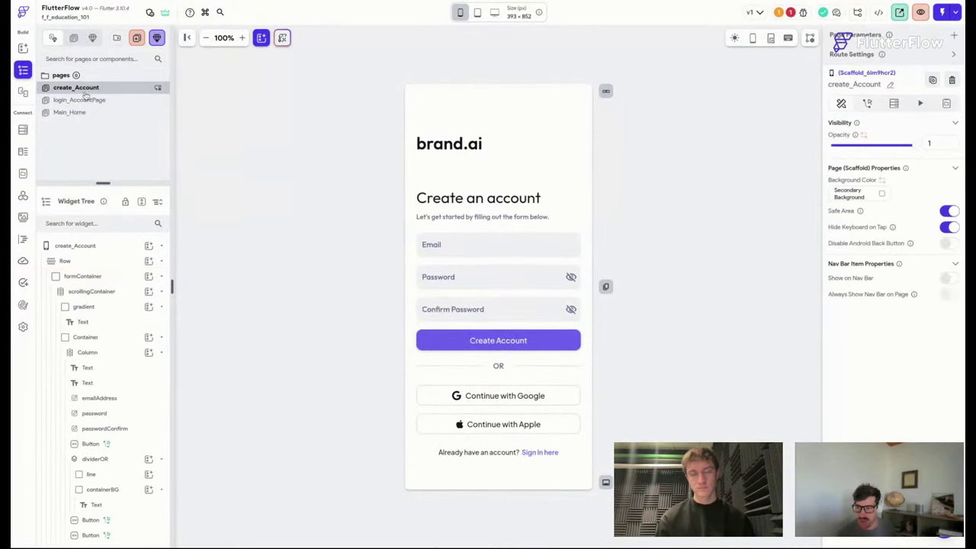
pyautogui.click(495, 453)
pyautogui.click(867, 62)
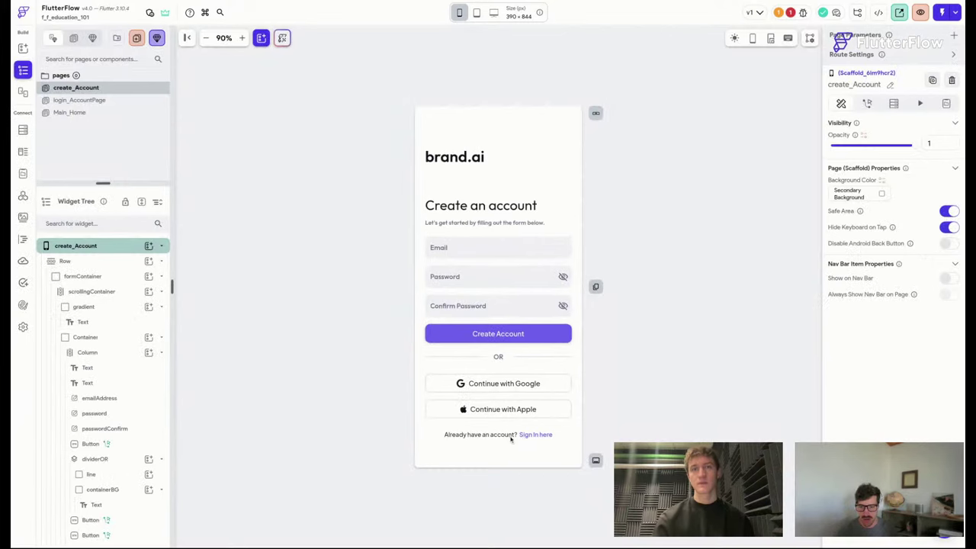
pyautogui.click(242, 38)
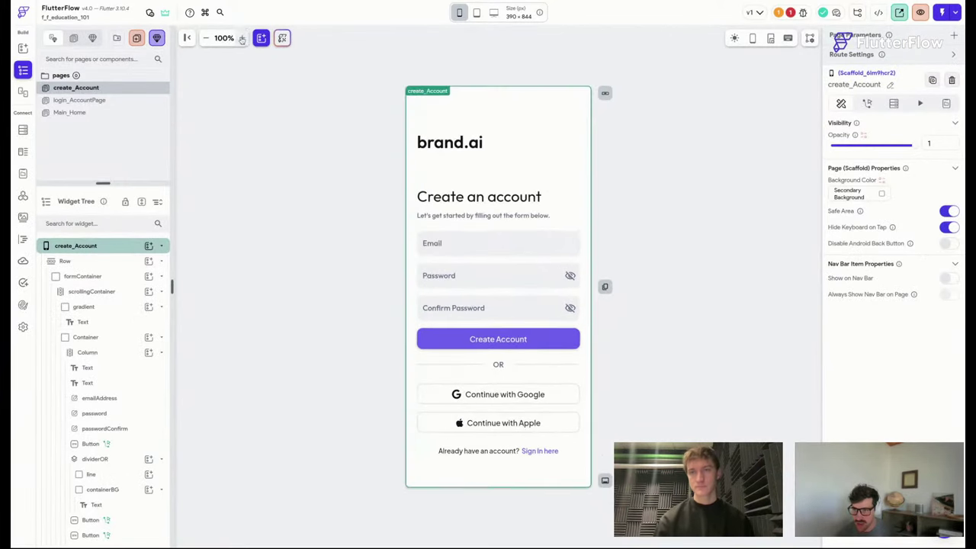
pyautogui.click(242, 38)
pyautogui.click(495, 465)
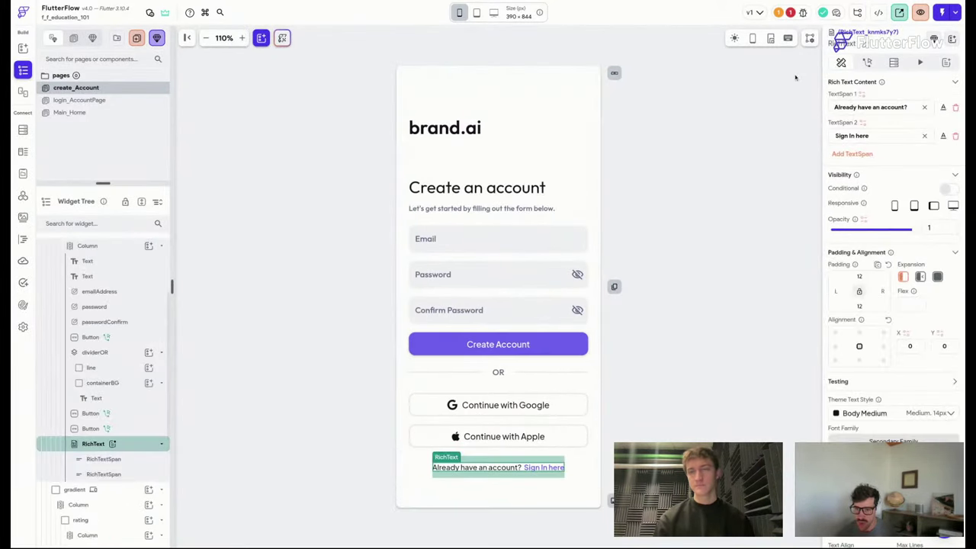
pyautogui.click(867, 62)
# Add a Navigate To login_AccountPage tap action with a 200 ms Fade transition.
pyautogui.click(907, 164)
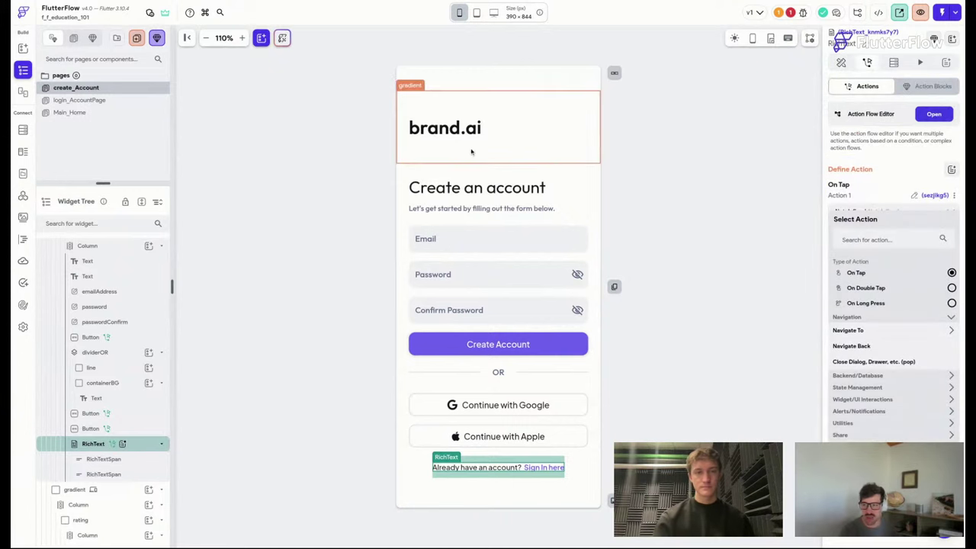
pyautogui.click(866, 330)
pyautogui.click(869, 360)
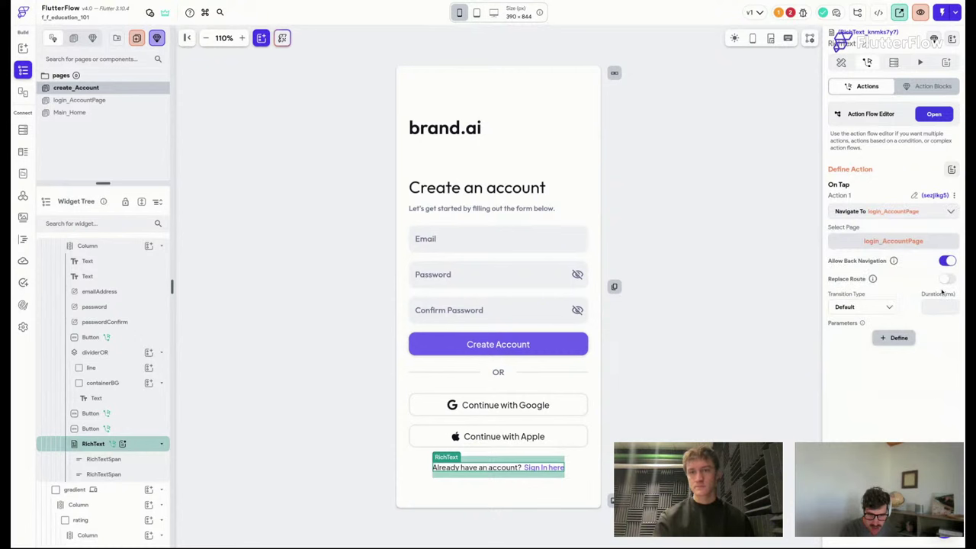
pyautogui.click(935, 304)
pyautogui.write('200')
pyautogui.click(864, 309)
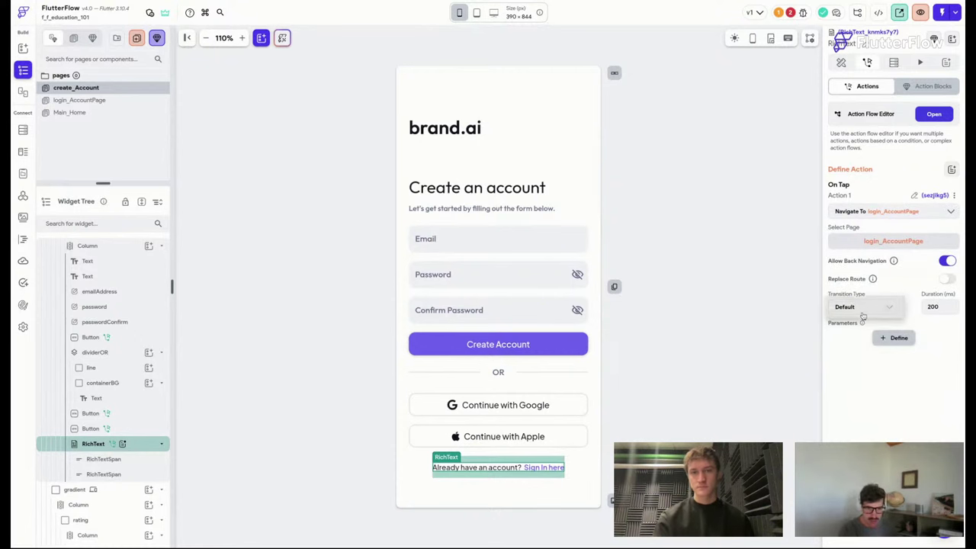
pyautogui.click(846, 353)
pyautogui.click(756, 335)
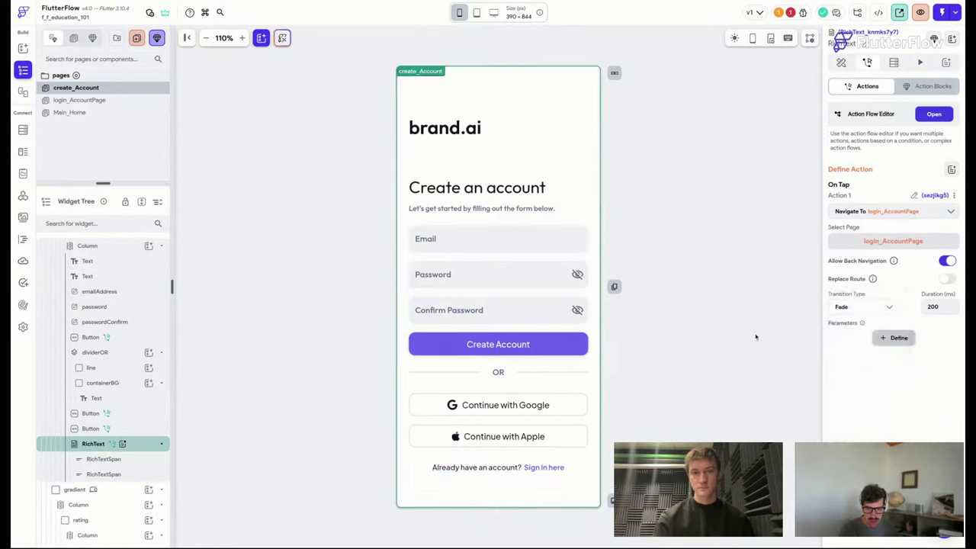
pyautogui.click(23, 328)
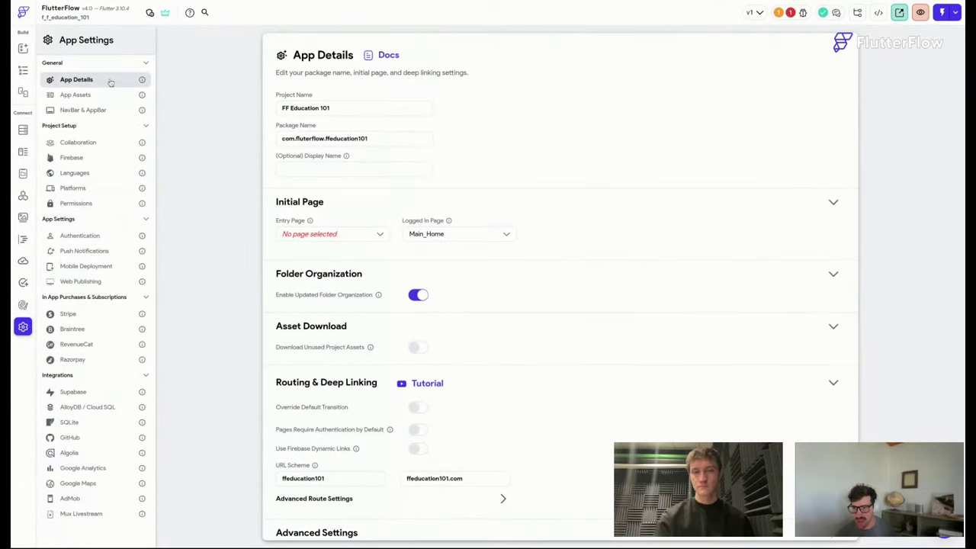
# Set the app's Entry Page to create_Account in App Details.
pyautogui.scroll(-1, 343, 191)
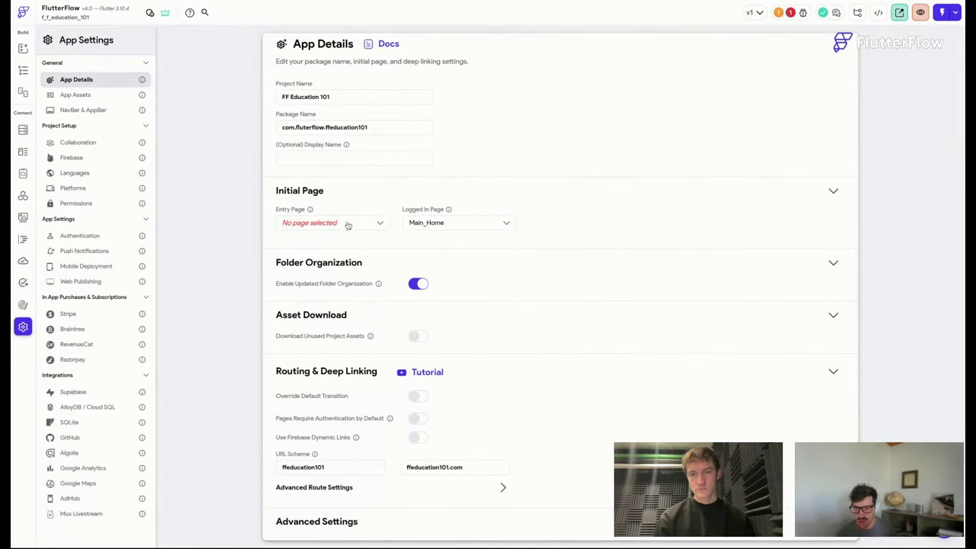
pyautogui.click(356, 225)
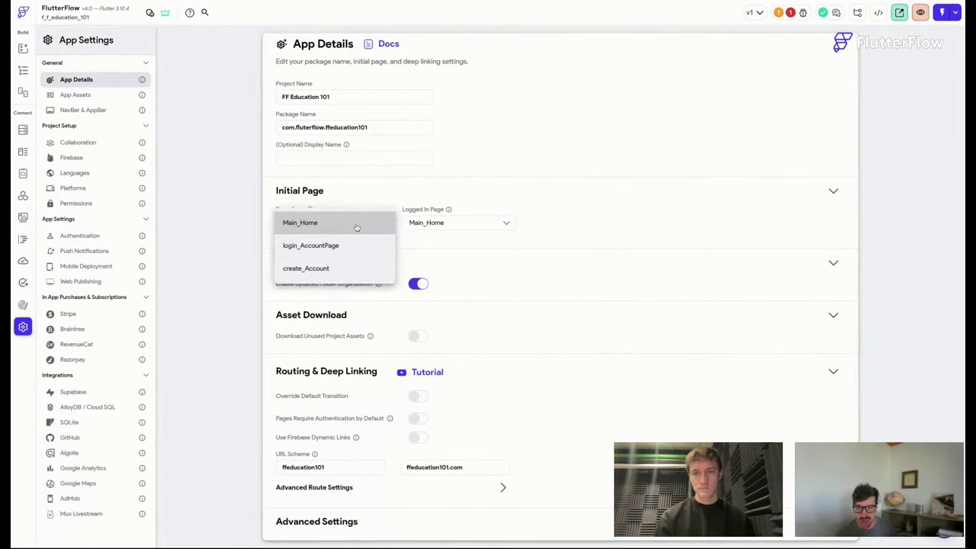
pyautogui.click(348, 278)
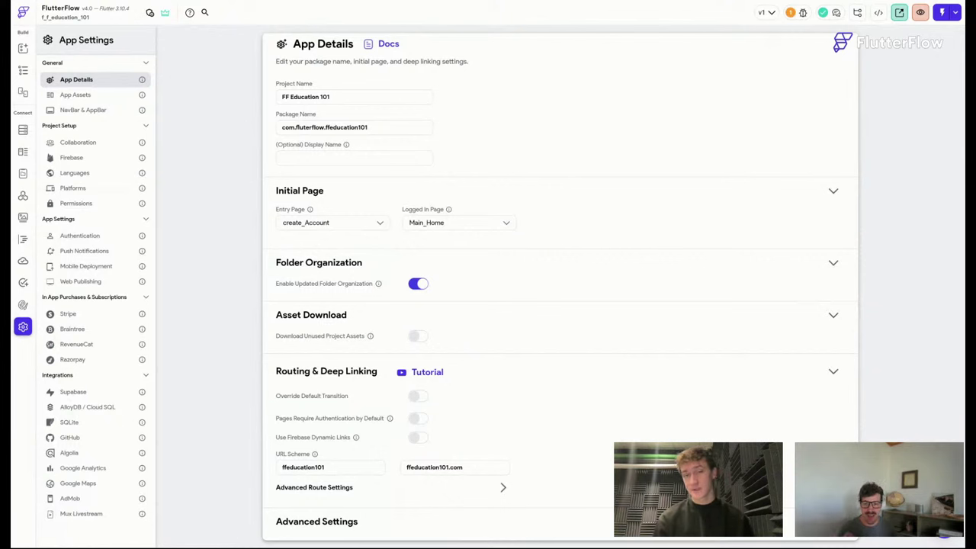
pyautogui.click(90, 99)
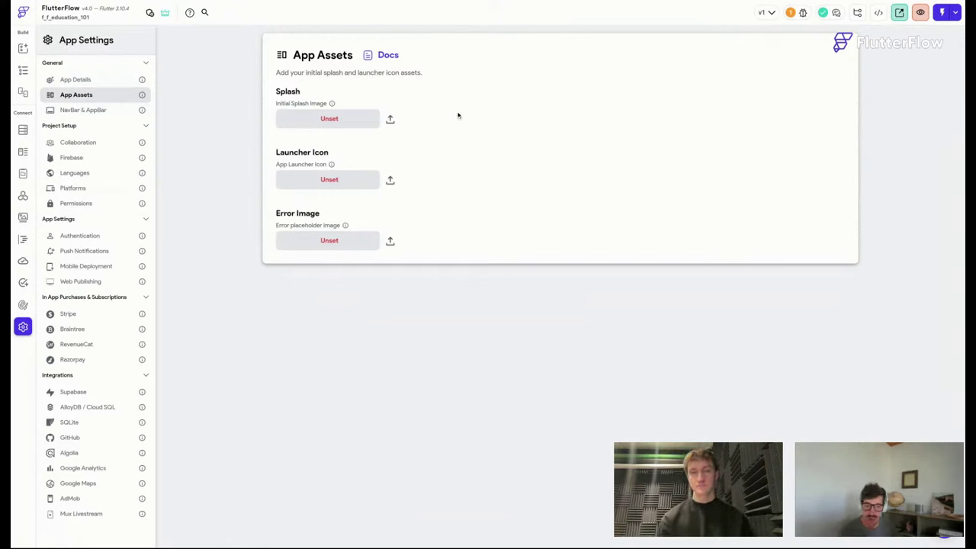
# Save, then set the dark branded image as splash screen and DSL 01 as launcher icon.
pyautogui.hotkey('ctrl', 's')
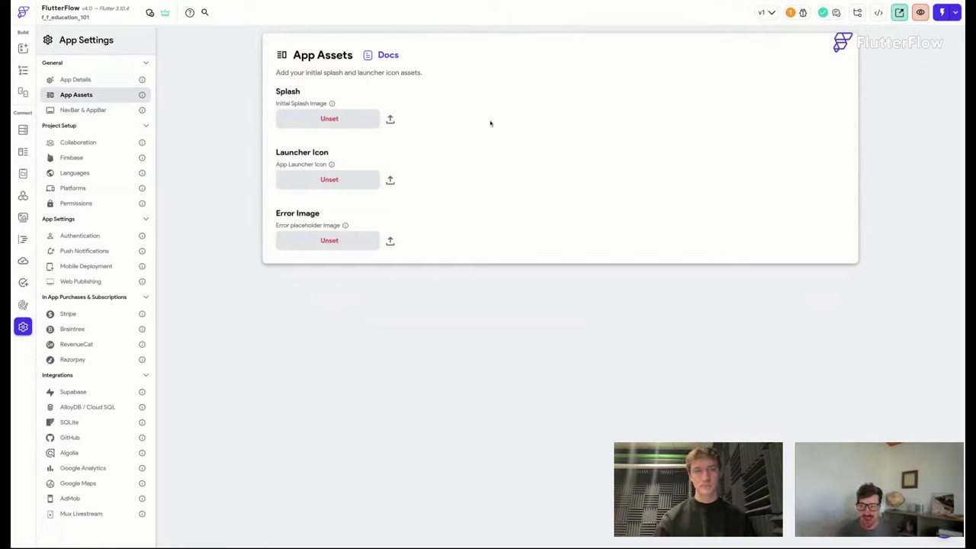
pyautogui.click(359, 123)
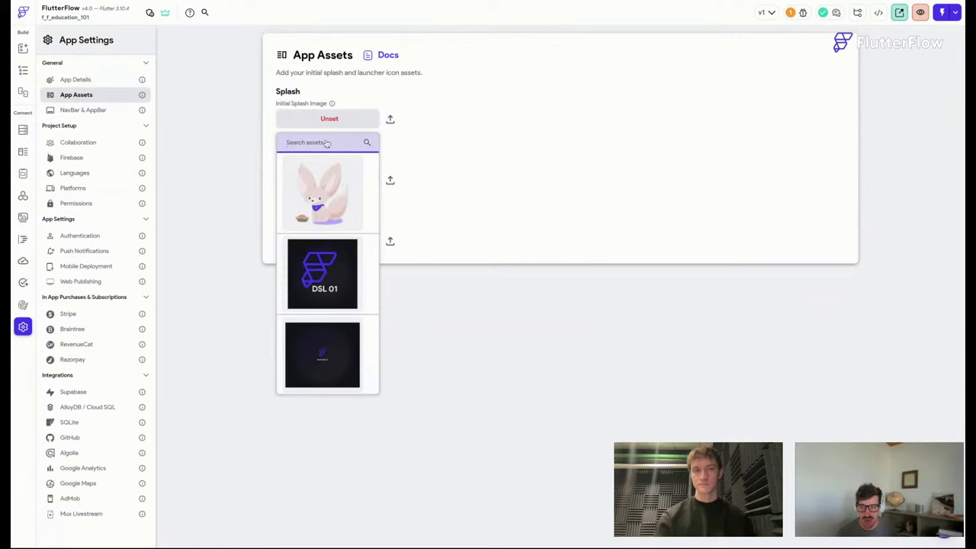
pyautogui.scroll(-2, 328, 261)
pyautogui.click(337, 273)
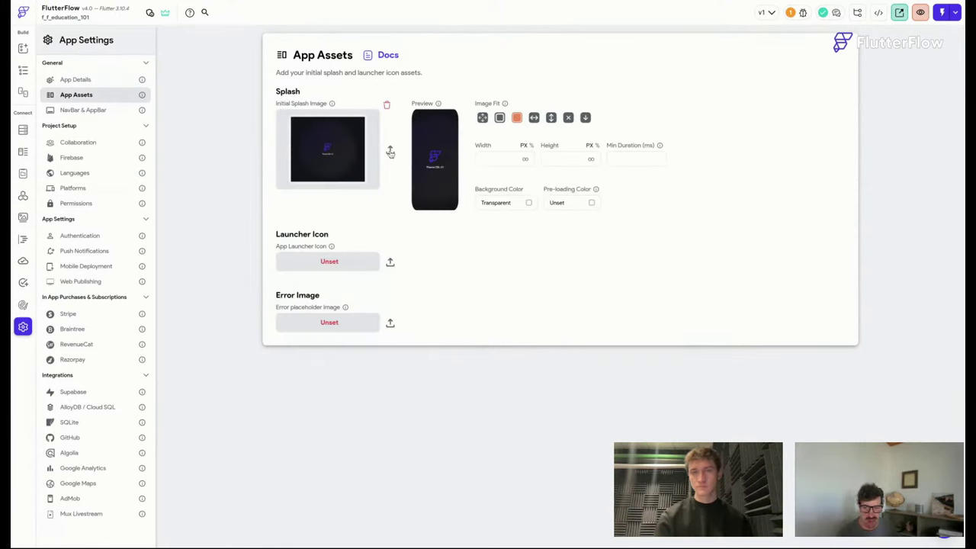
pyautogui.click(334, 264)
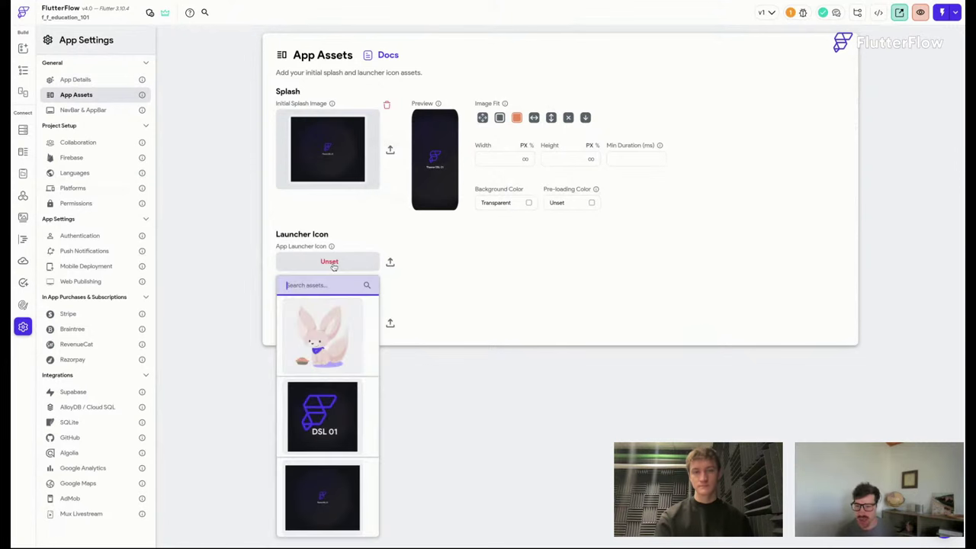
pyautogui.click(327, 426)
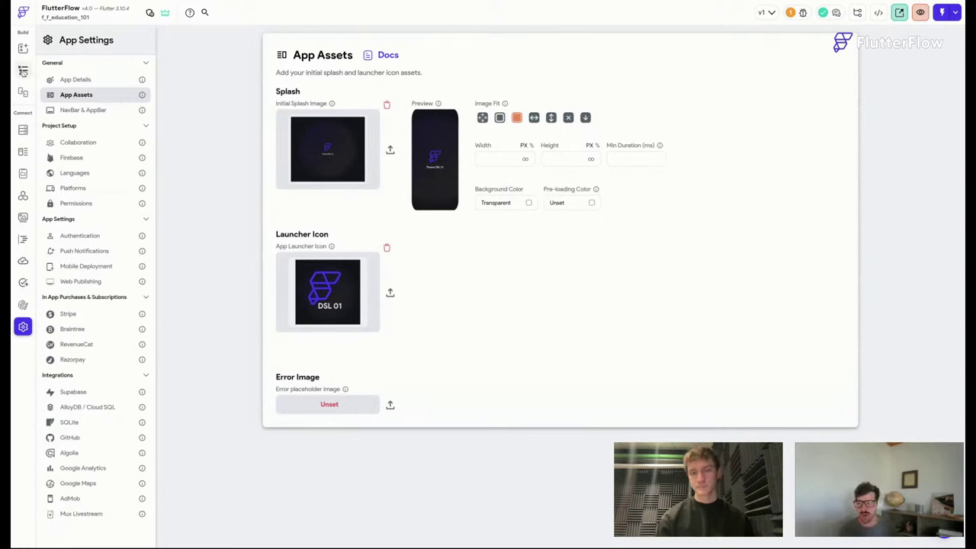
# Give the default app bar a Primary Background fill with Primary Text icon and title colours.
pyautogui.click(100, 111)
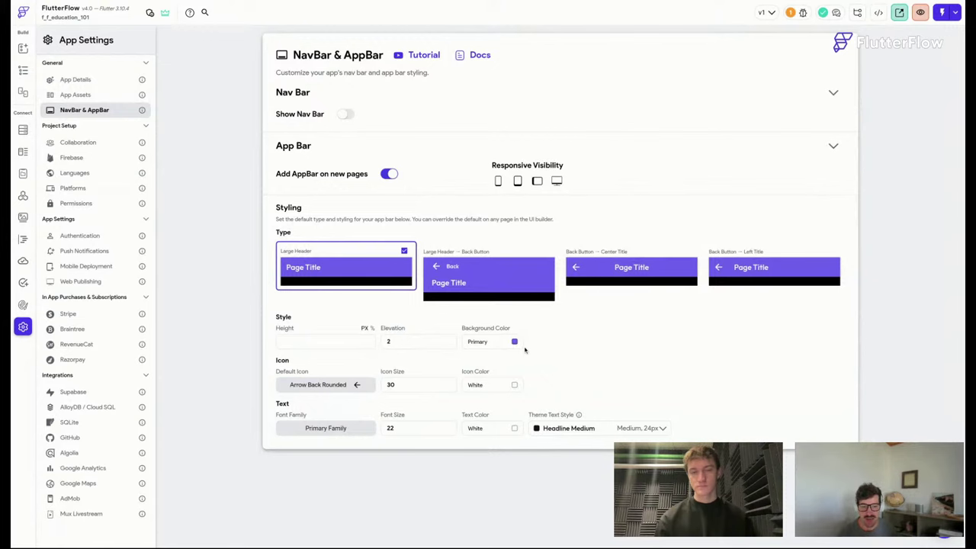
pyautogui.click(515, 342)
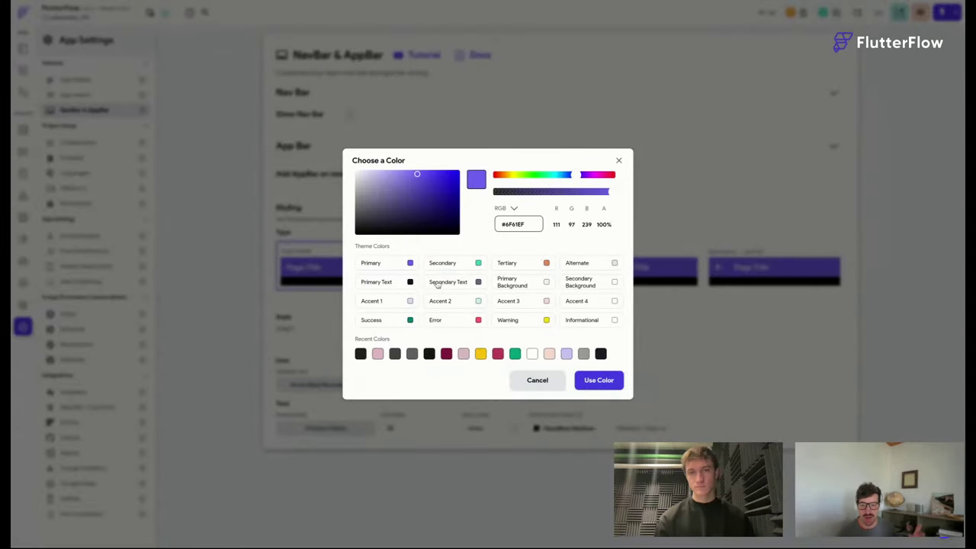
pyautogui.click(615, 282)
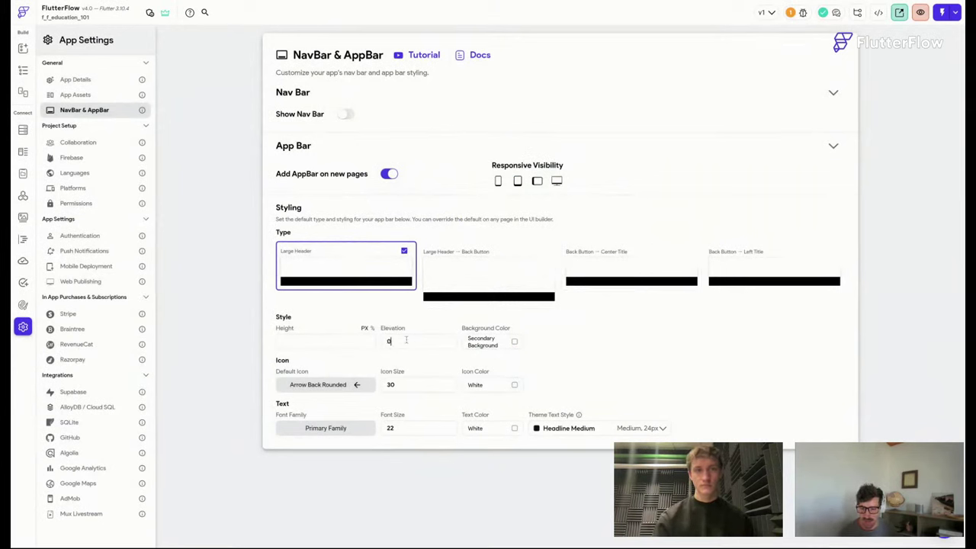
pyautogui.click(516, 385)
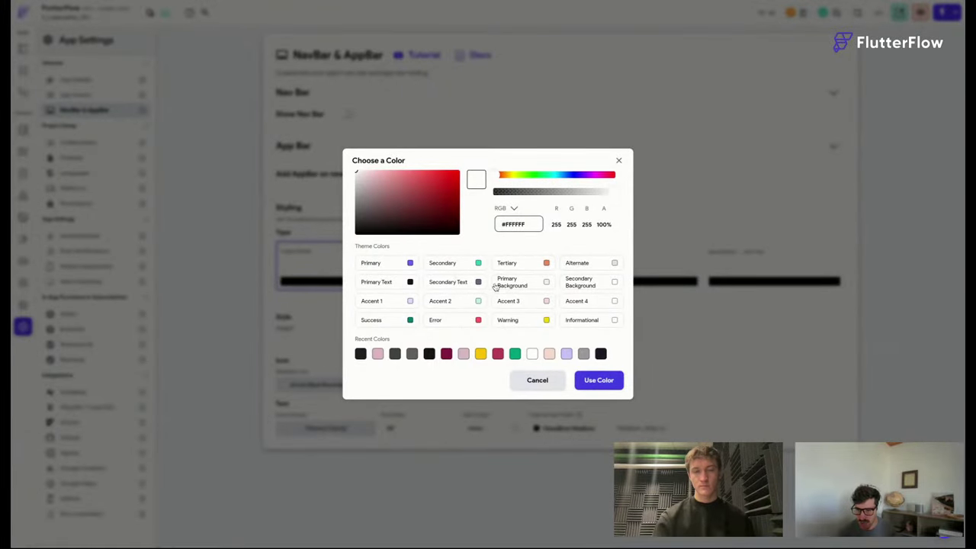
pyautogui.click(415, 284)
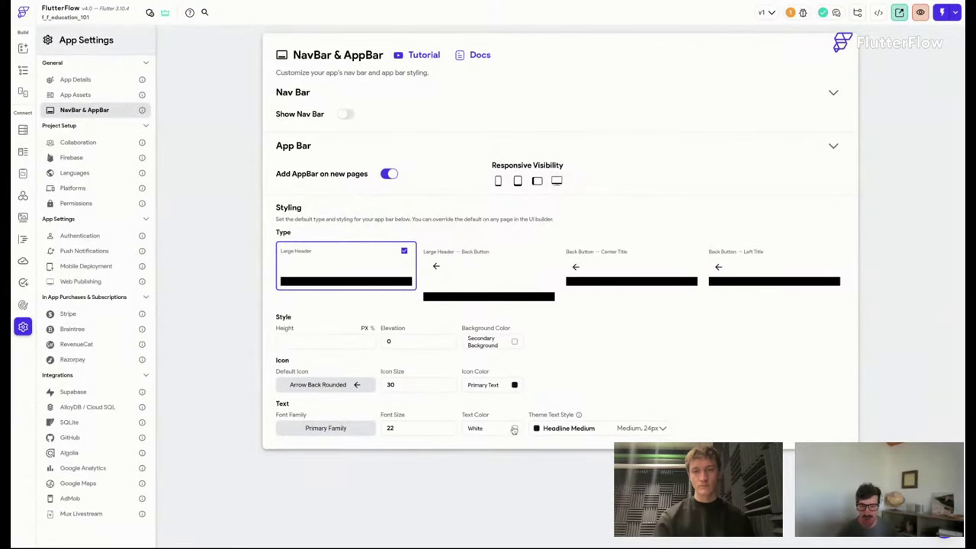
pyautogui.click(514, 428)
pyautogui.click(404, 285)
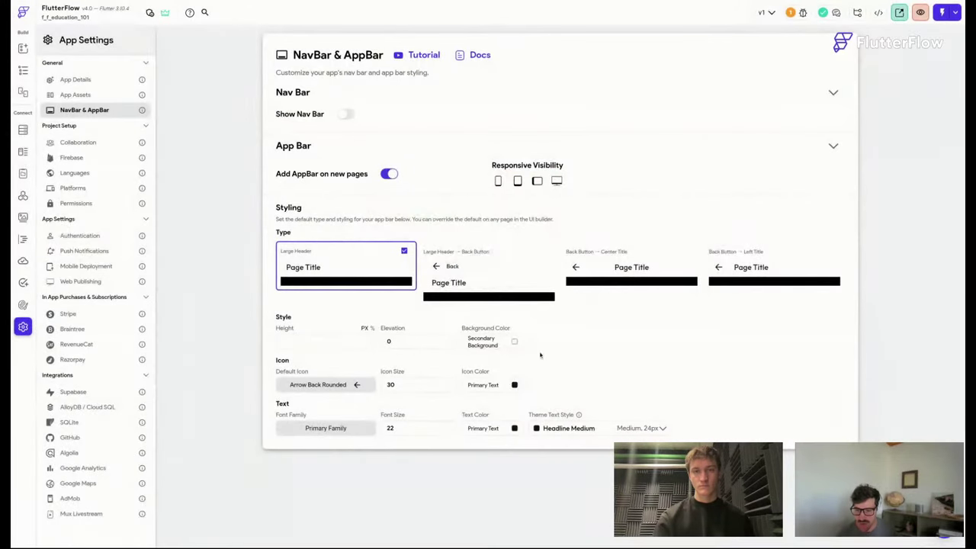
pyautogui.click(514, 343)
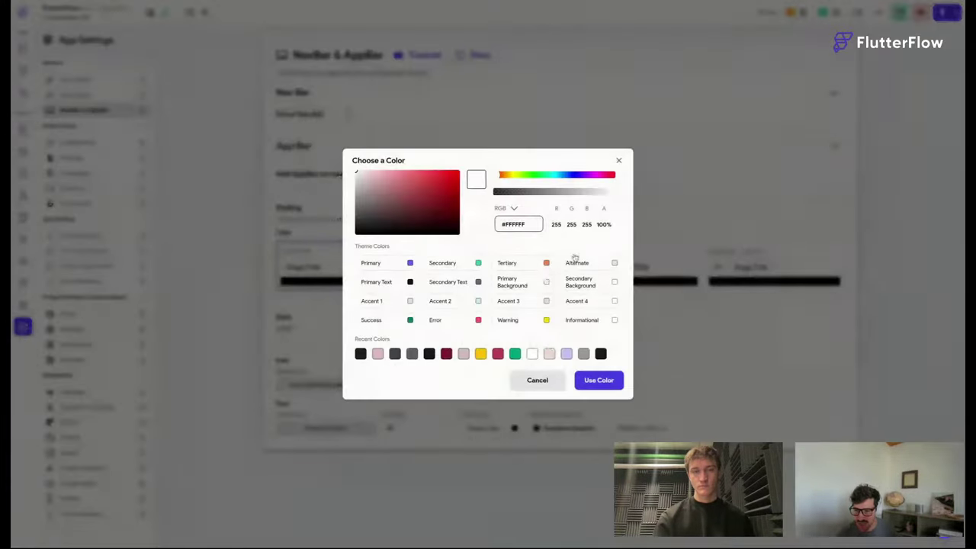
pyautogui.click(544, 284)
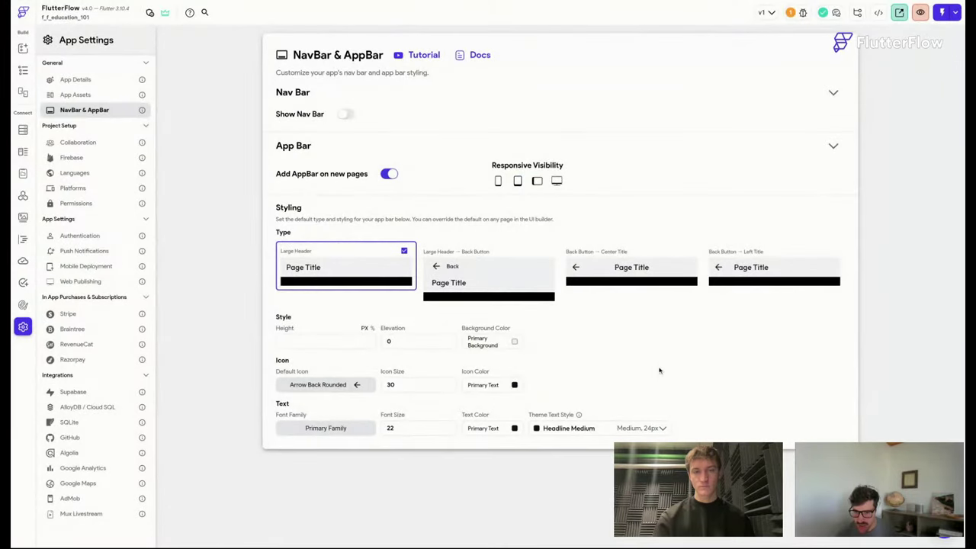
pyautogui.click(23, 69)
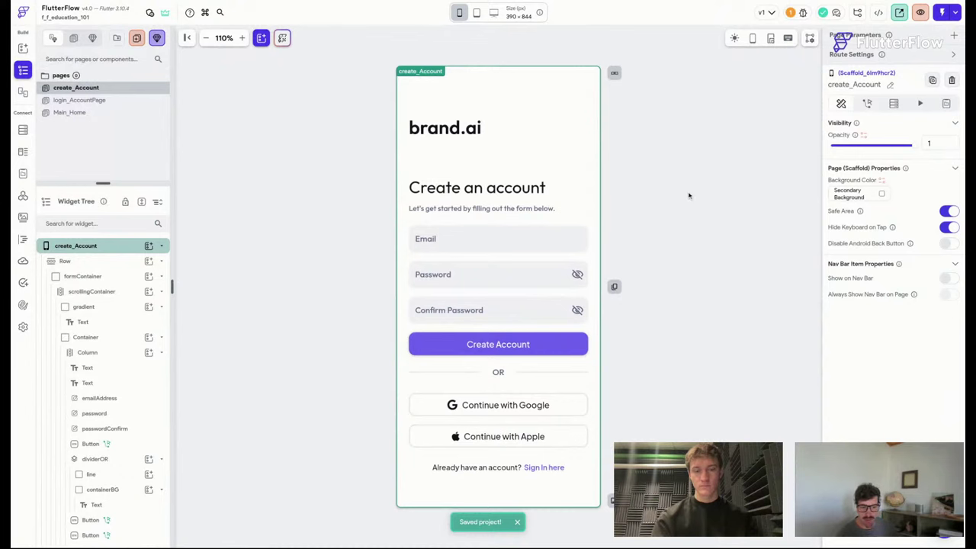
# Open the Main_Home page and delete its content column.
pyautogui.click(80, 100)
pyautogui.click(70, 112)
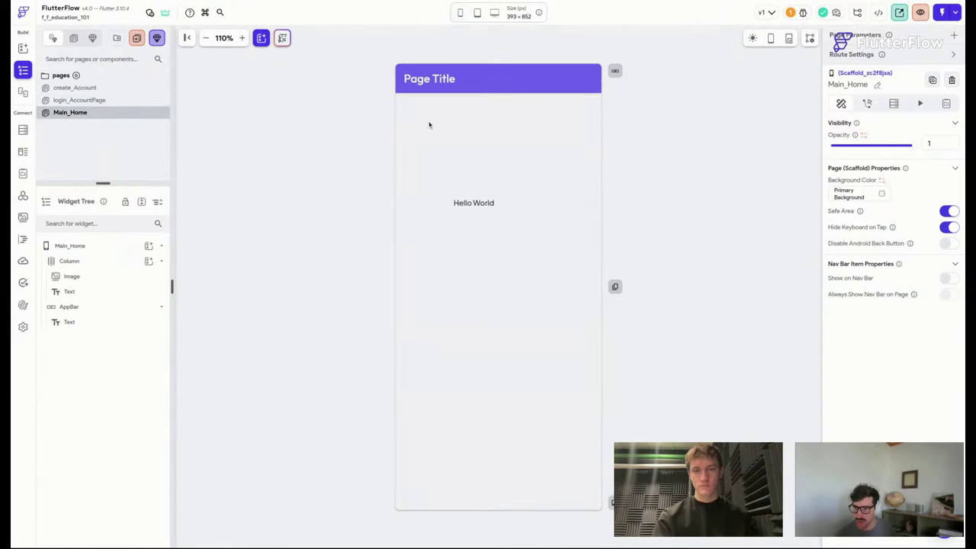
pyautogui.click(574, 83)
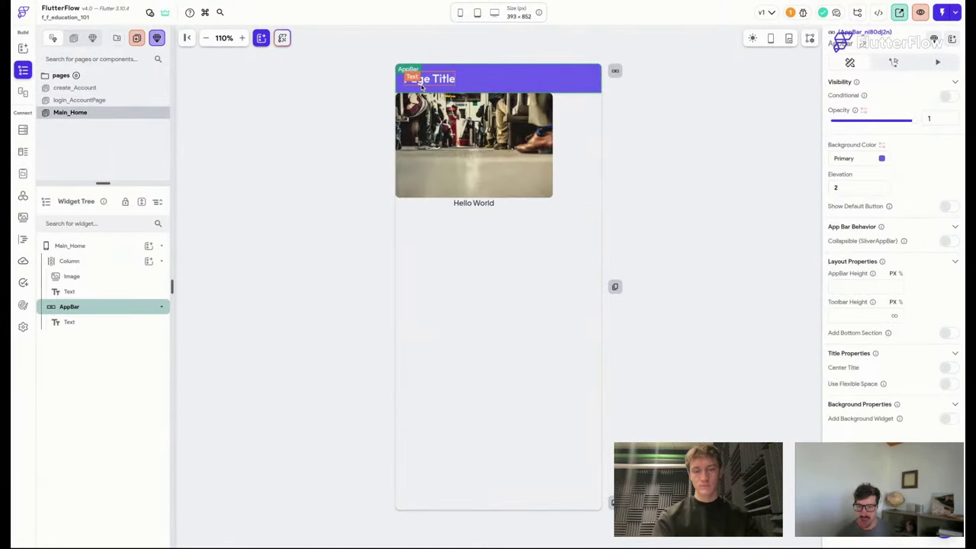
pyautogui.click(509, 254)
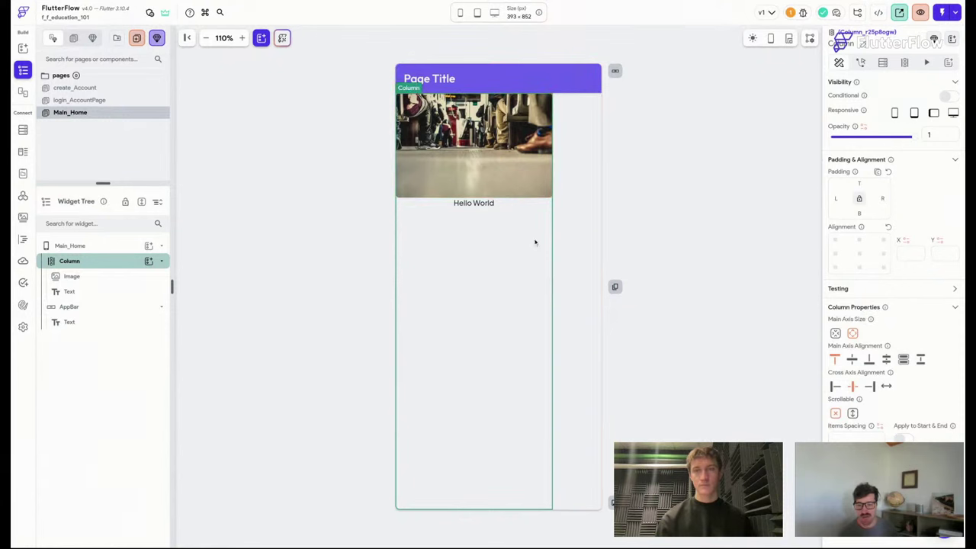
pyautogui.press('Delete')
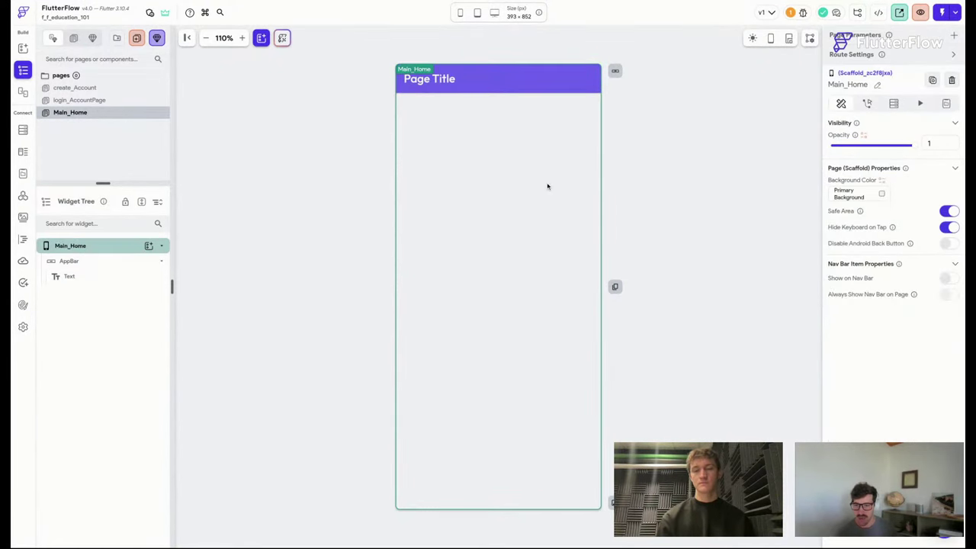
# Try the large header with back button, centre title and plain large header app bar styles.
pyautogui.click(569, 90)
pyautogui.click(613, 73)
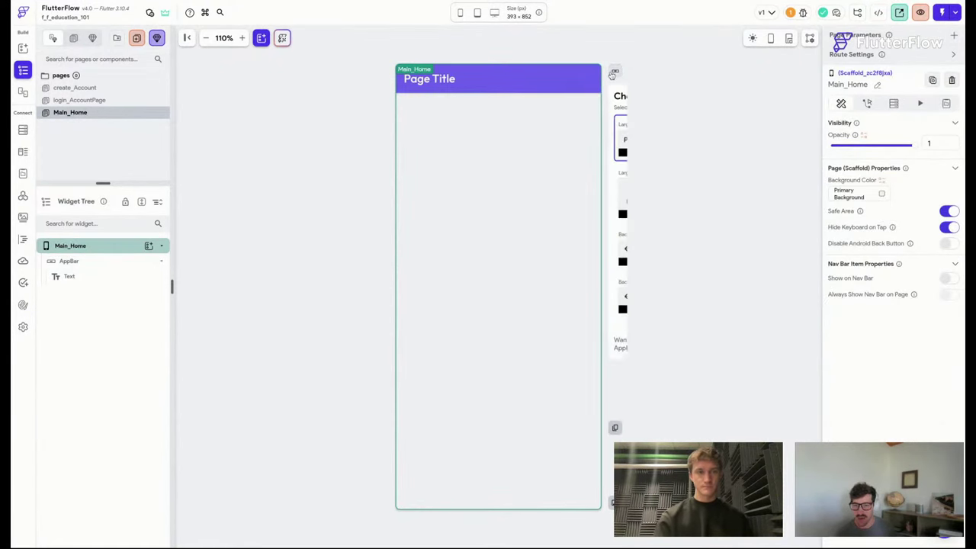
pyautogui.click(583, 191)
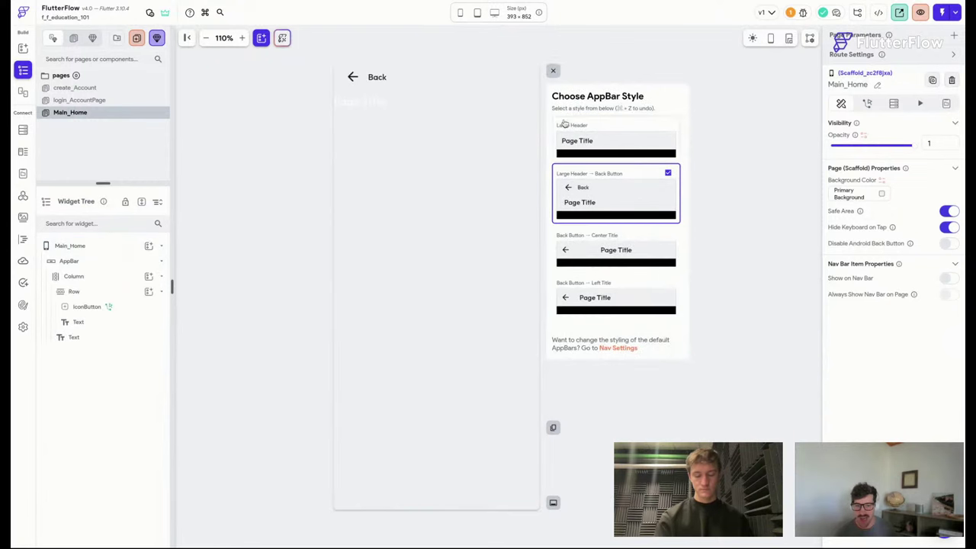
pyautogui.click(622, 245)
pyautogui.click(599, 152)
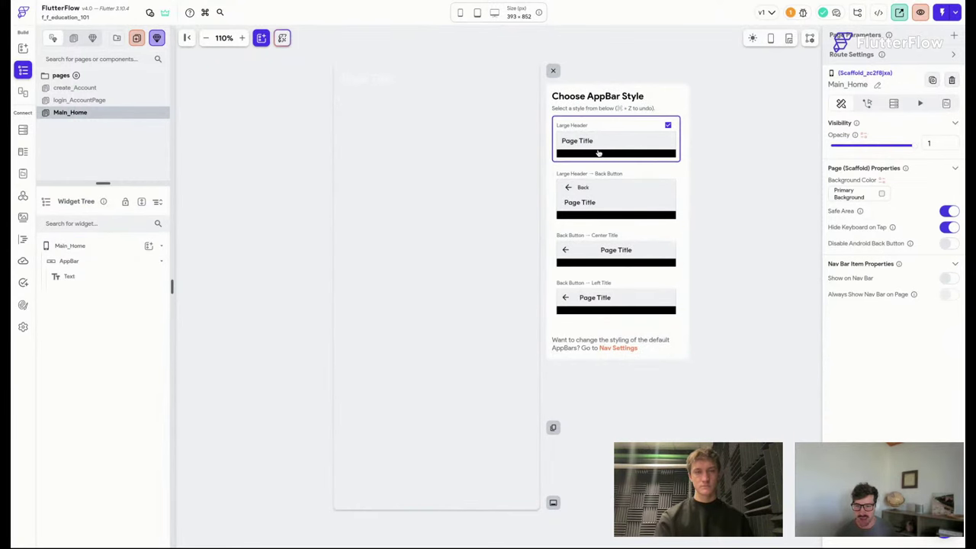
pyautogui.click(554, 71)
# Delete the app bar from Main_Home and show the widget palette.
pyautogui.click(465, 82)
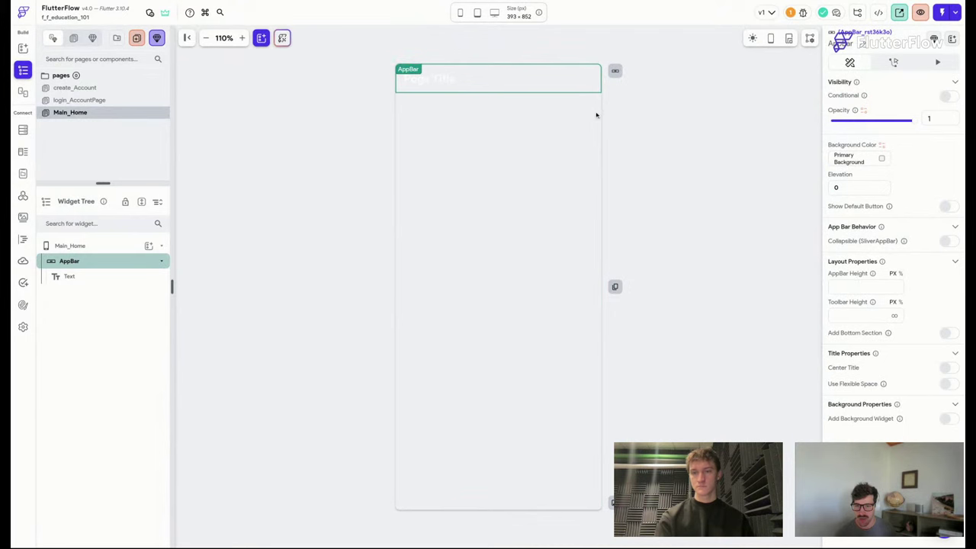
pyautogui.press('Delete')
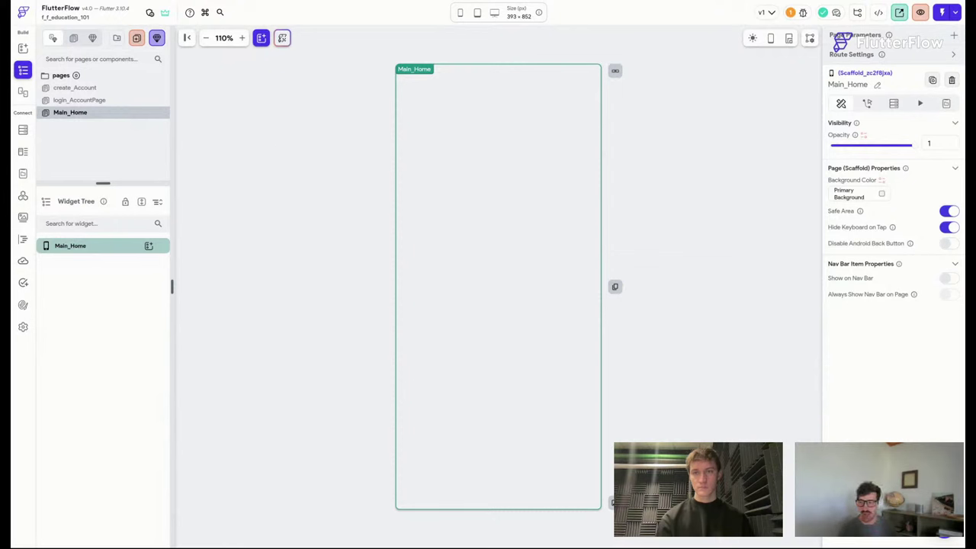
pyautogui.click(23, 52)
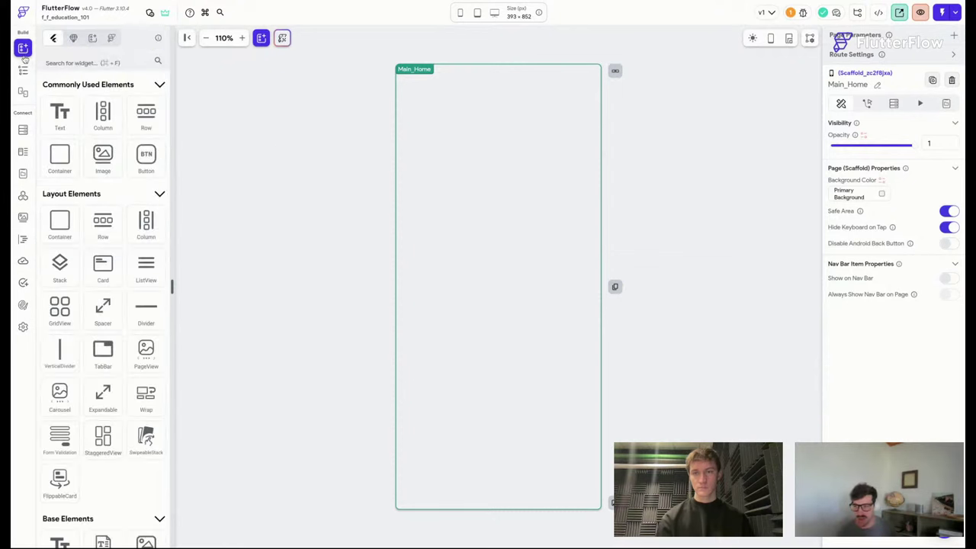
# Add a Stack to Main_Home with a GoogleMap placed inside it.
pyautogui.click(96, 64)
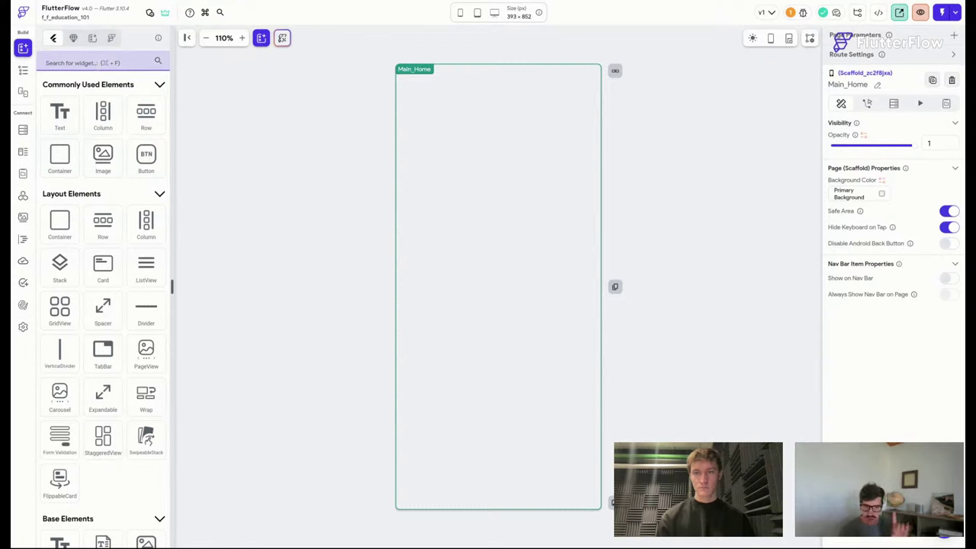
pyautogui.write('stack')
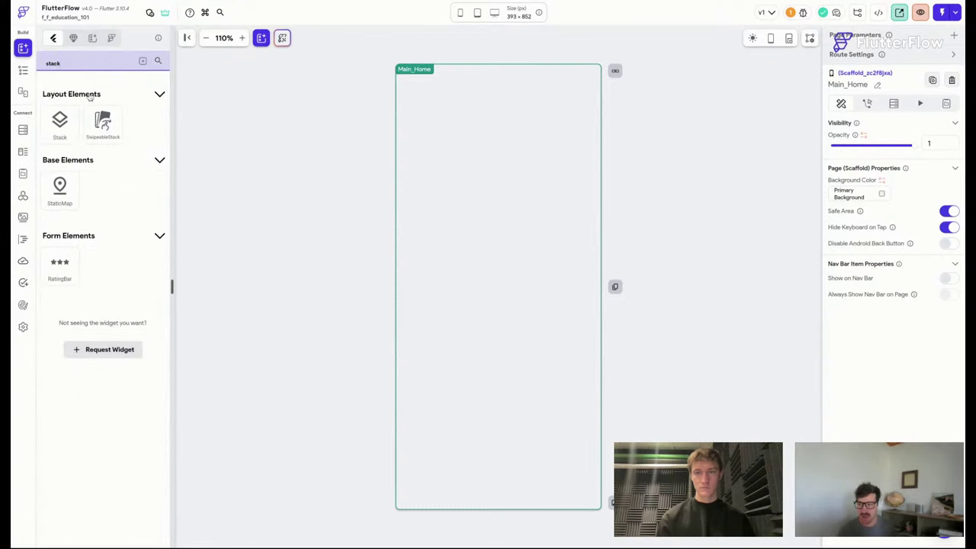
pyautogui.moveTo(58, 124); pyautogui.dragTo(495, 142)
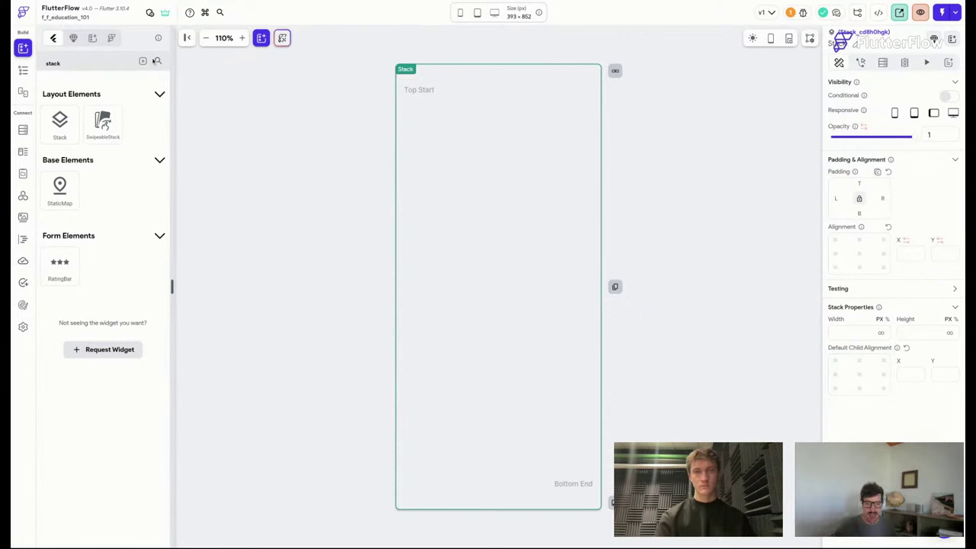
pyautogui.click(144, 62)
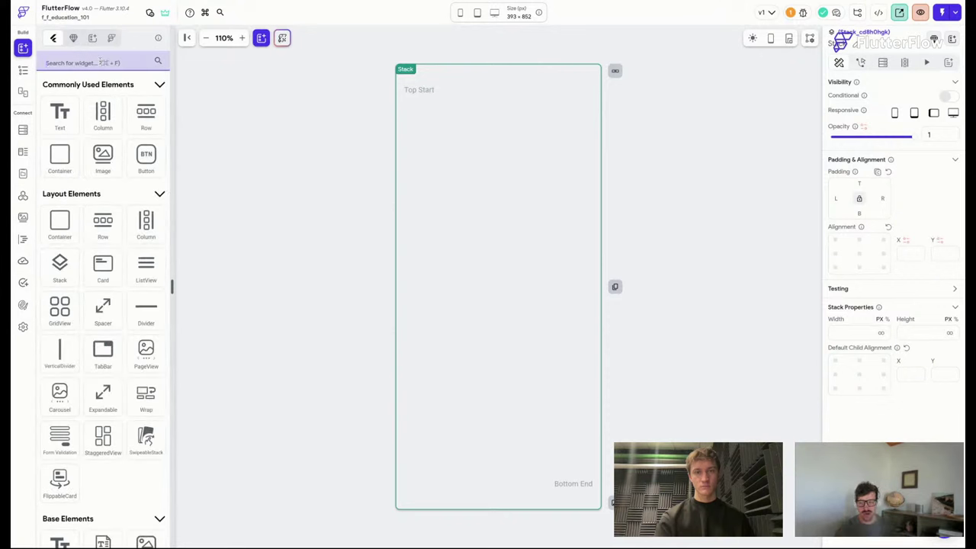
pyautogui.write('map')
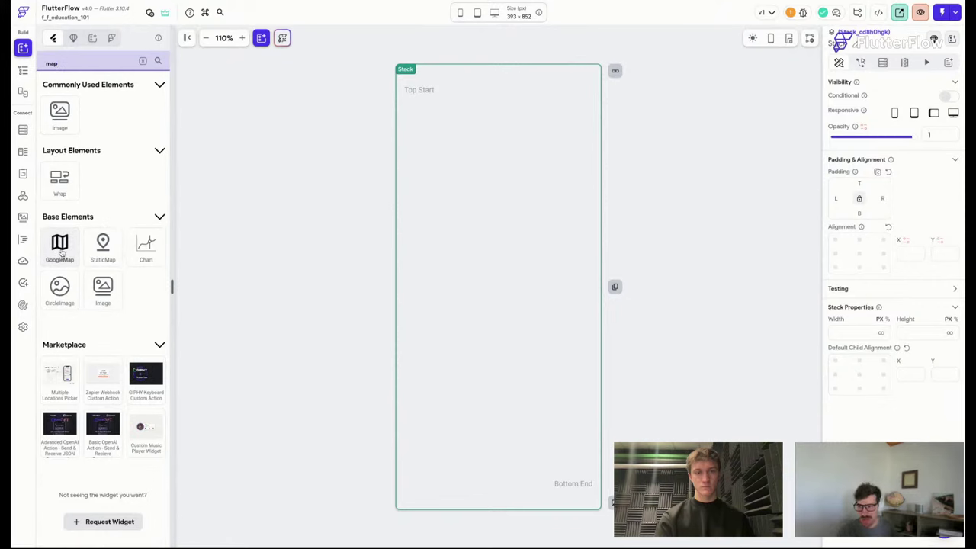
pyautogui.moveTo(62, 251); pyautogui.dragTo(533, 225)
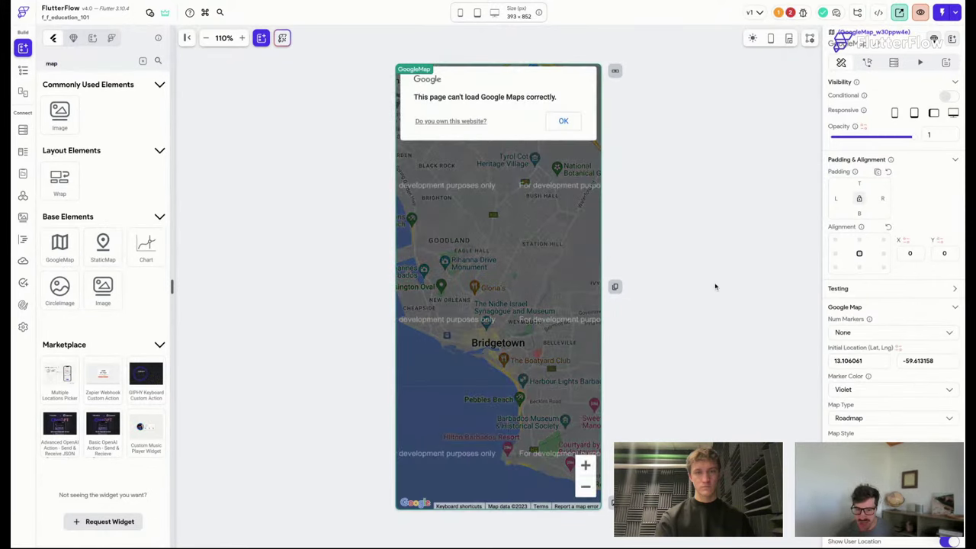
pyautogui.scroll(-3, 894, 305)
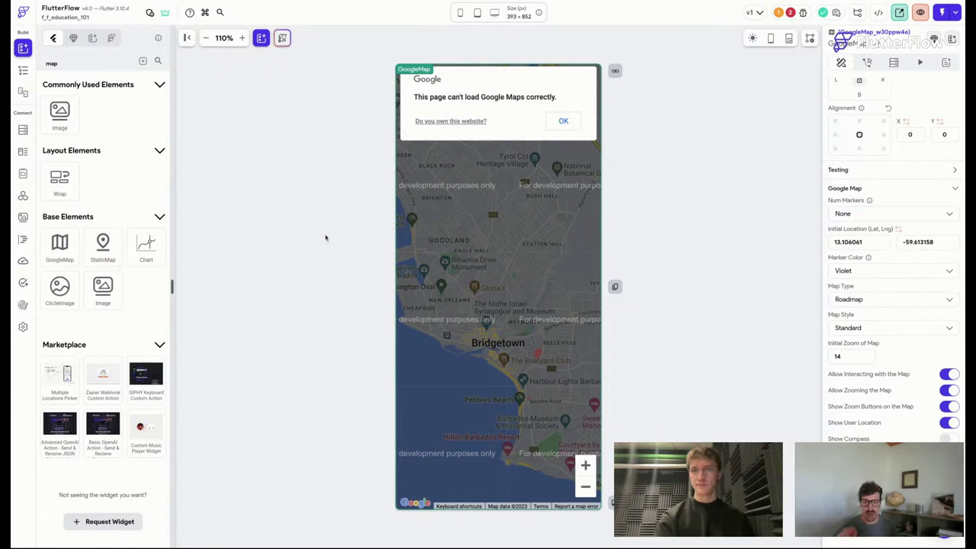
# Delete the Stack and its map from the widget tree.
pyautogui.click(23, 69)
pyautogui.click(97, 262)
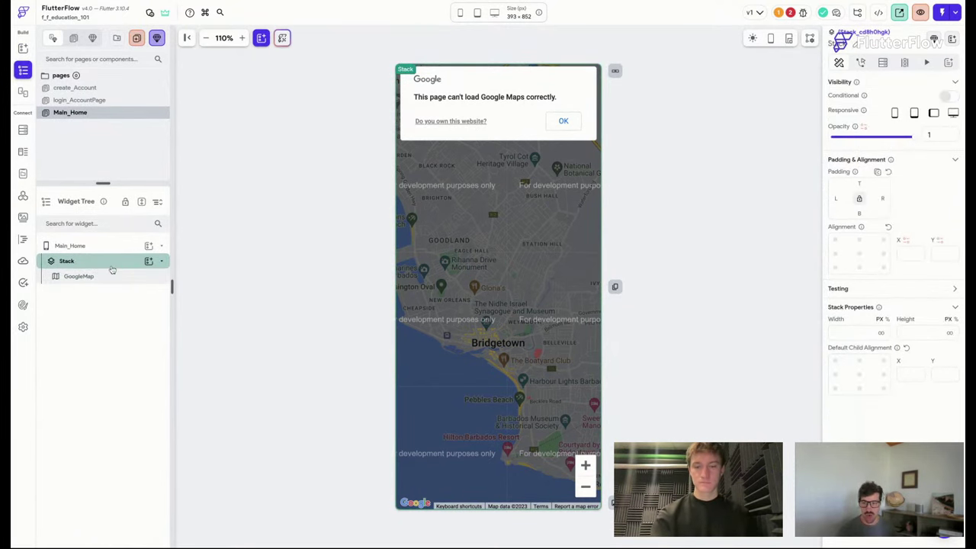
pyautogui.press('Delete')
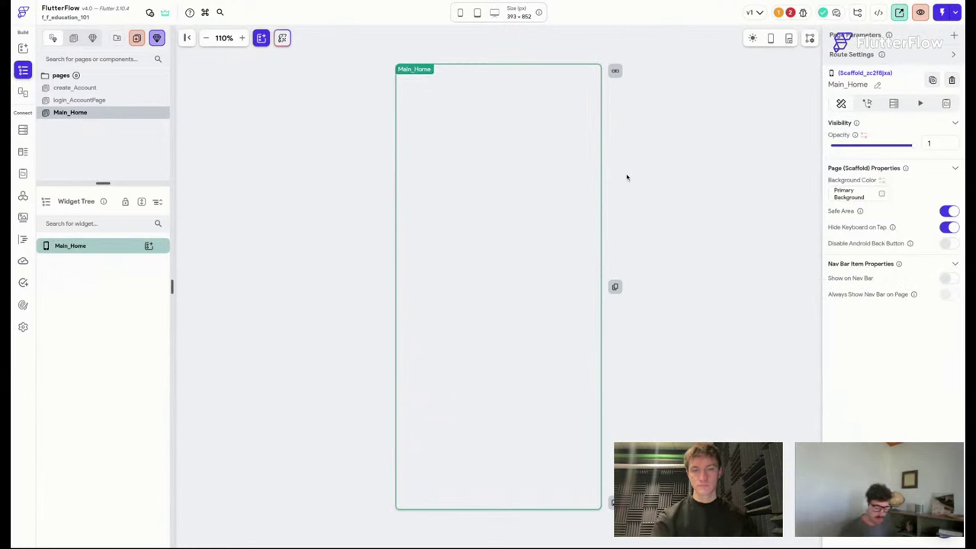
# Add a Large Header app bar to Main_Home.
pyautogui.click(615, 70)
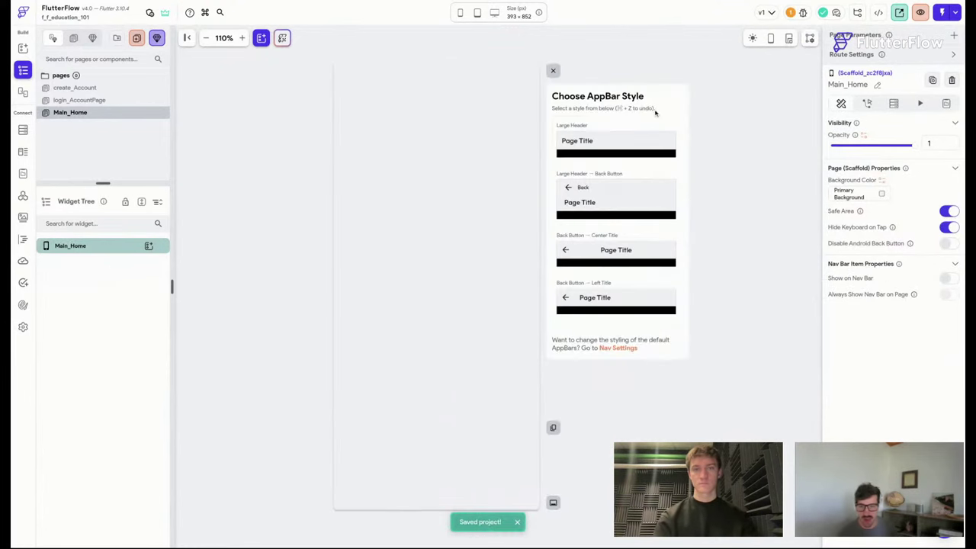
pyautogui.click(613, 149)
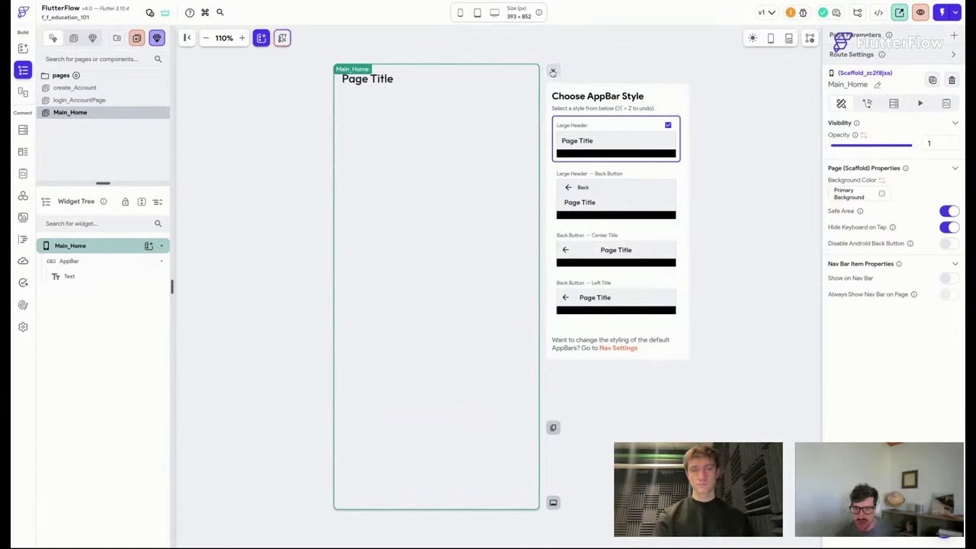
pyautogui.click(553, 71)
pyautogui.click(434, 81)
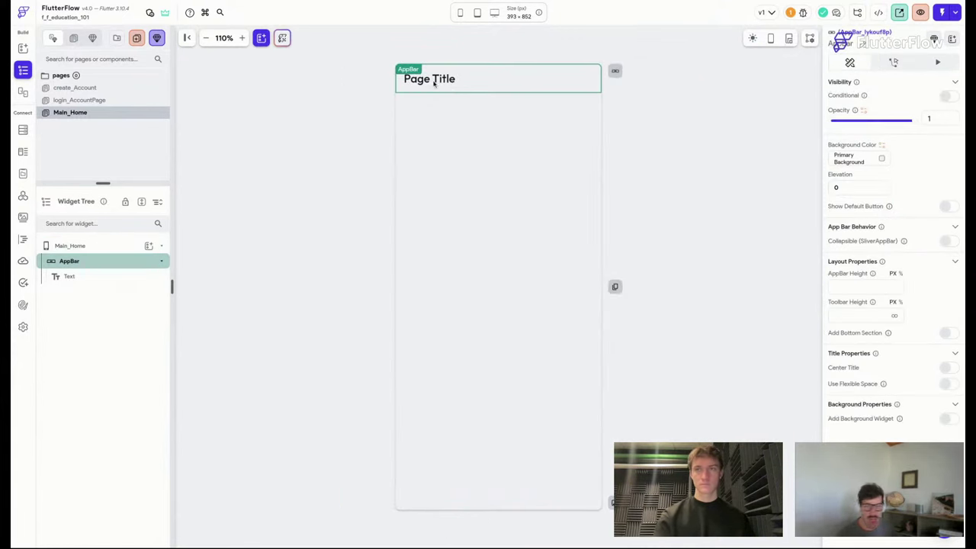
pyautogui.click(69, 246)
# Change the app bar title text to 'Find a Tutor'.
pyautogui.click(70, 276)
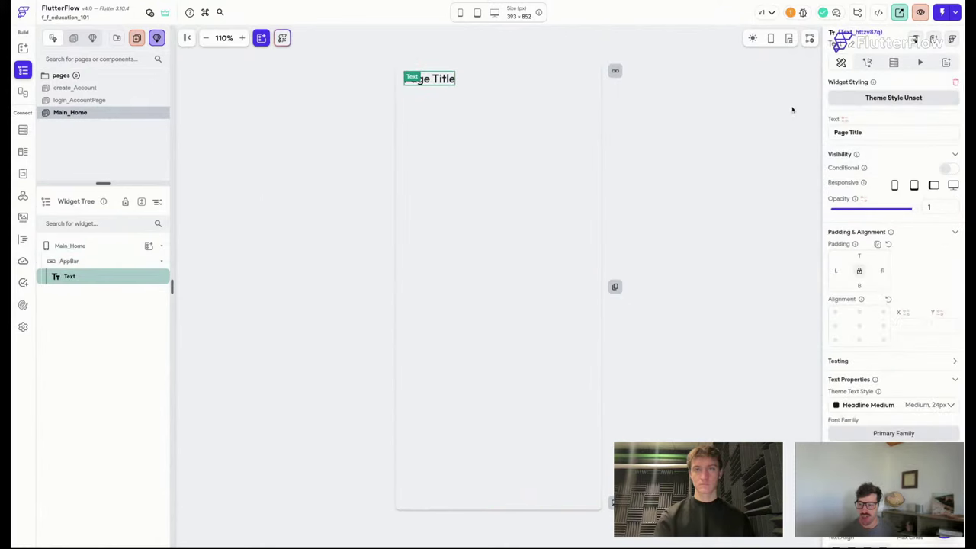
pyautogui.click(875, 132)
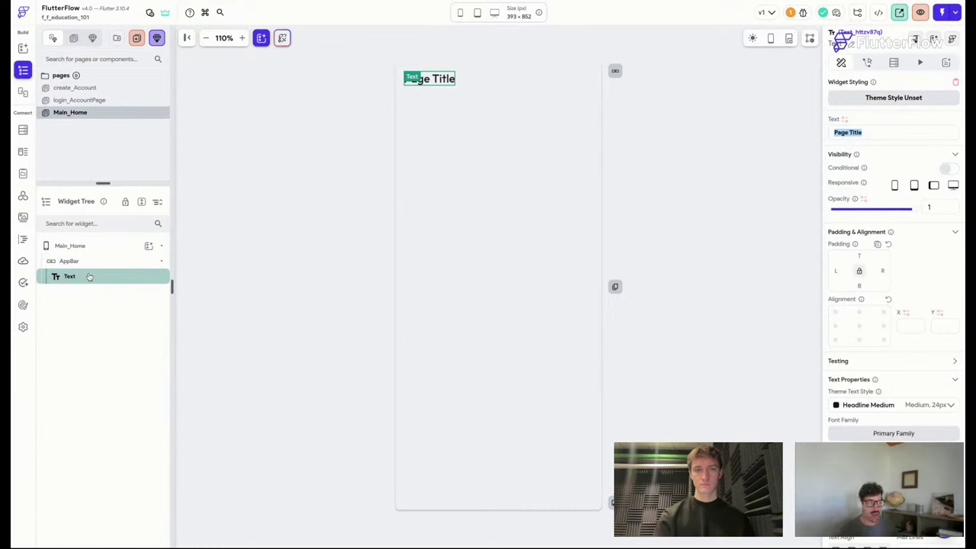
pyautogui.scroll(-3, 885, 119)
pyautogui.scroll(3, 885, 125)
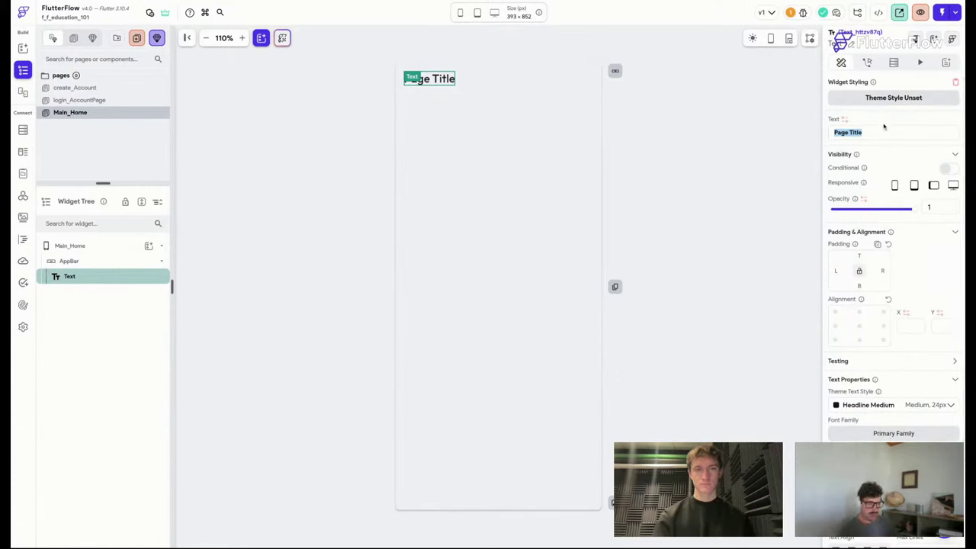
pyautogui.write('Find a Tutor')
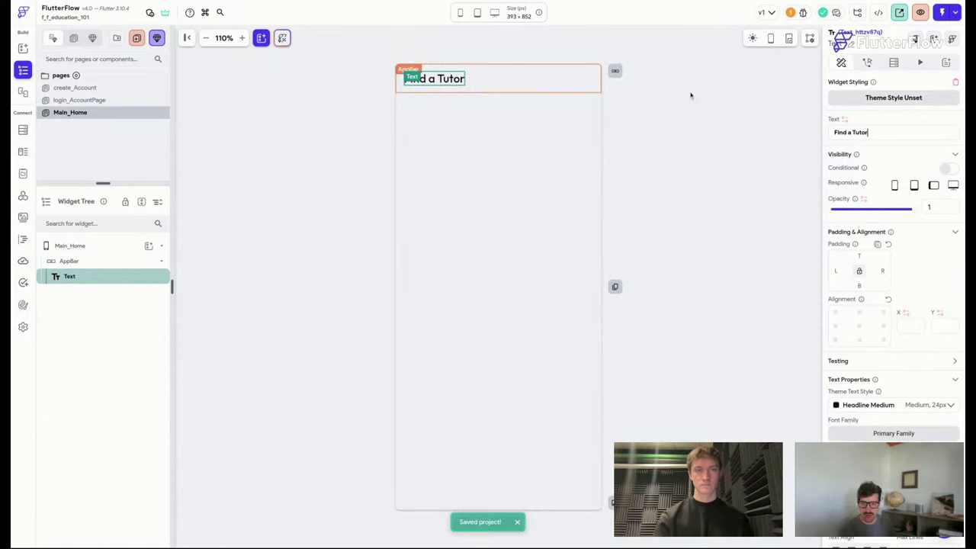
pyautogui.click(679, 120)
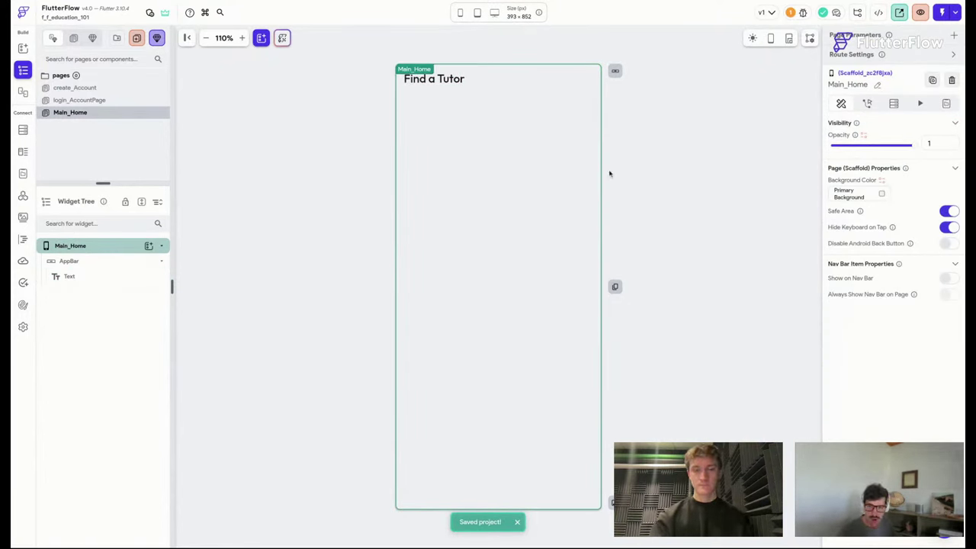
# Bring up the add-elements panel, move it aside, and refresh the widget tree panel.
pyautogui.press('super+b')
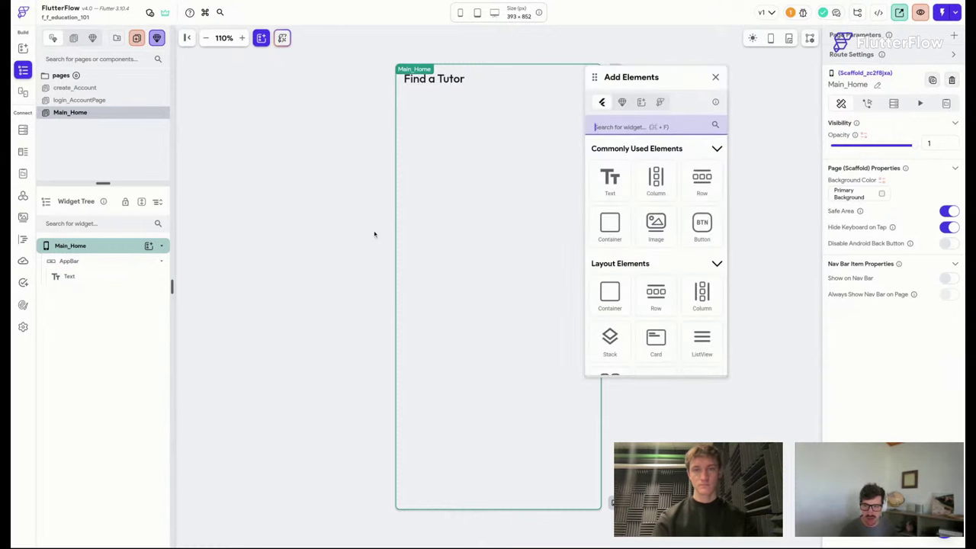
pyautogui.moveTo(677, 74); pyautogui.dragTo(723, 74)
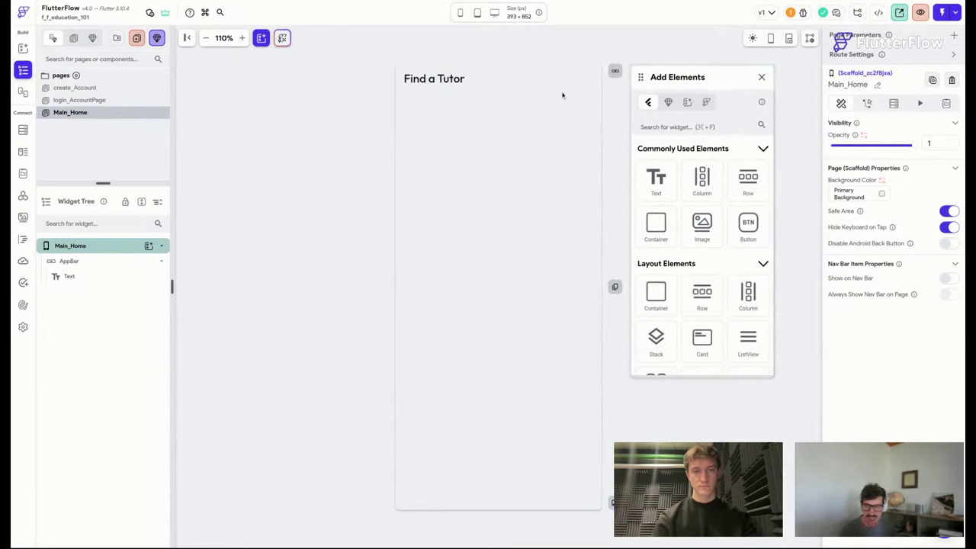
pyautogui.click(23, 71)
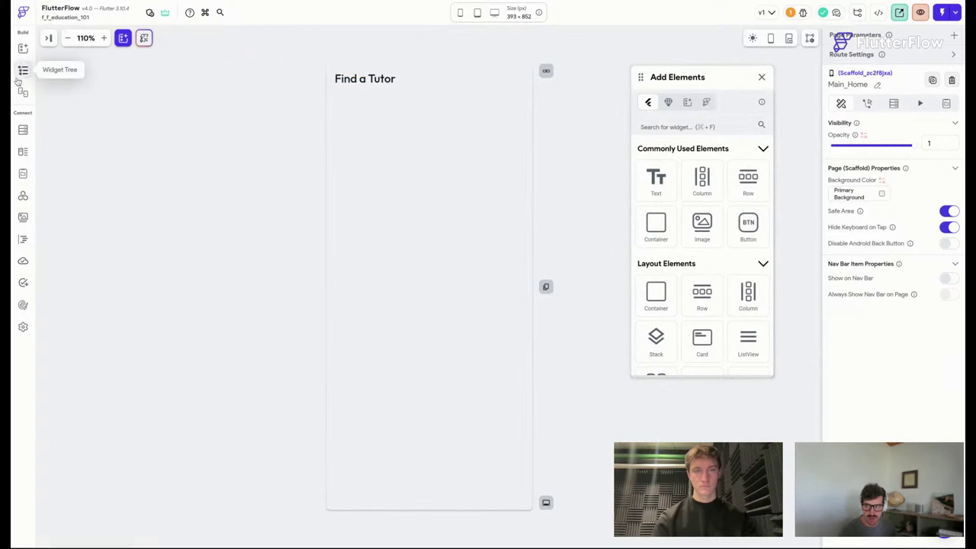
pyautogui.click(24, 73)
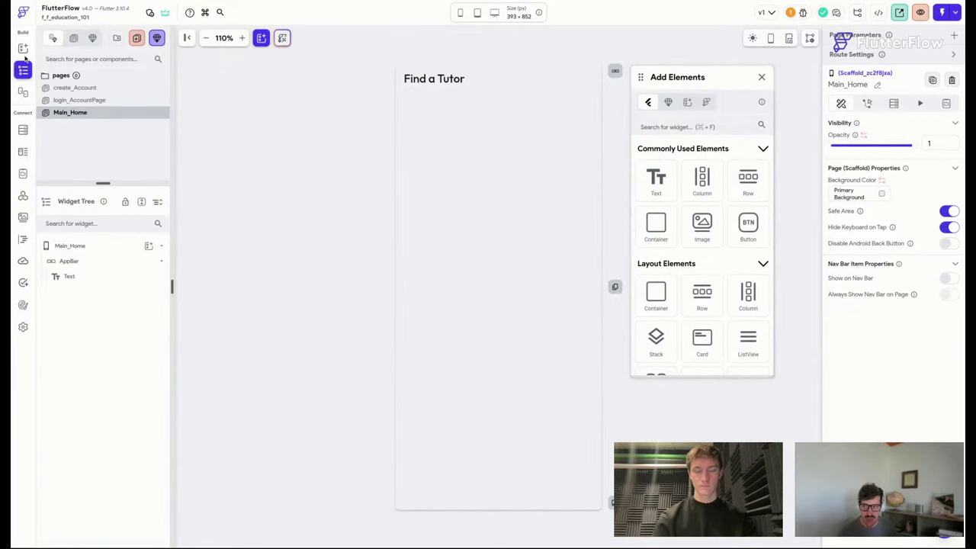